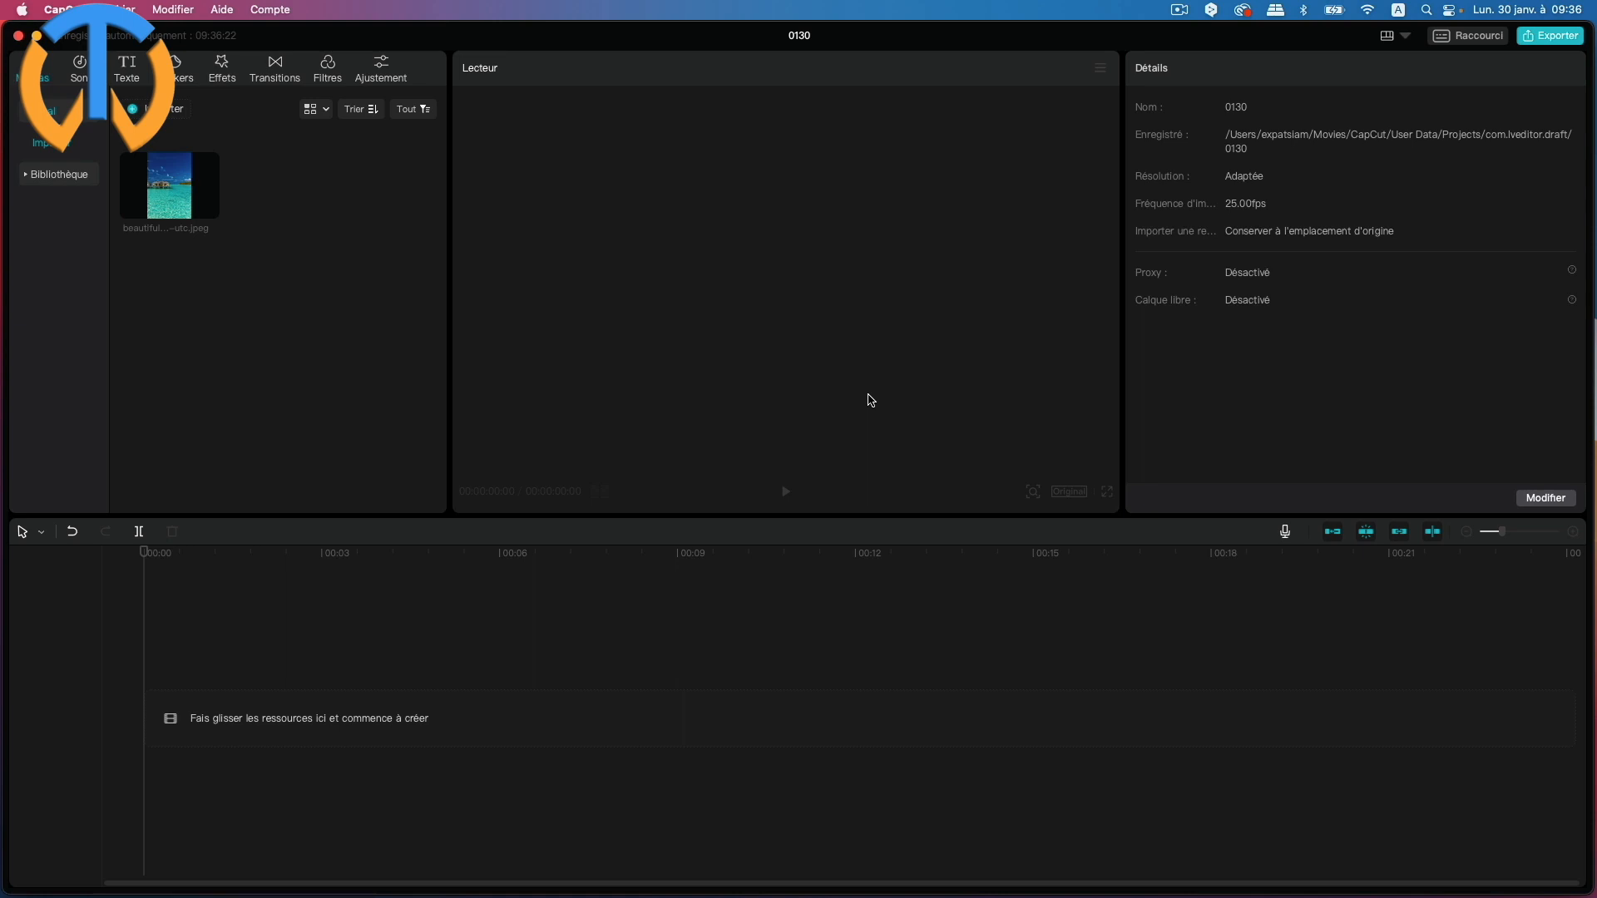
# Step: Add the imported beach photo to the timeline and set the project's aspect ratio to 16:9
pyautogui.click(209, 208)
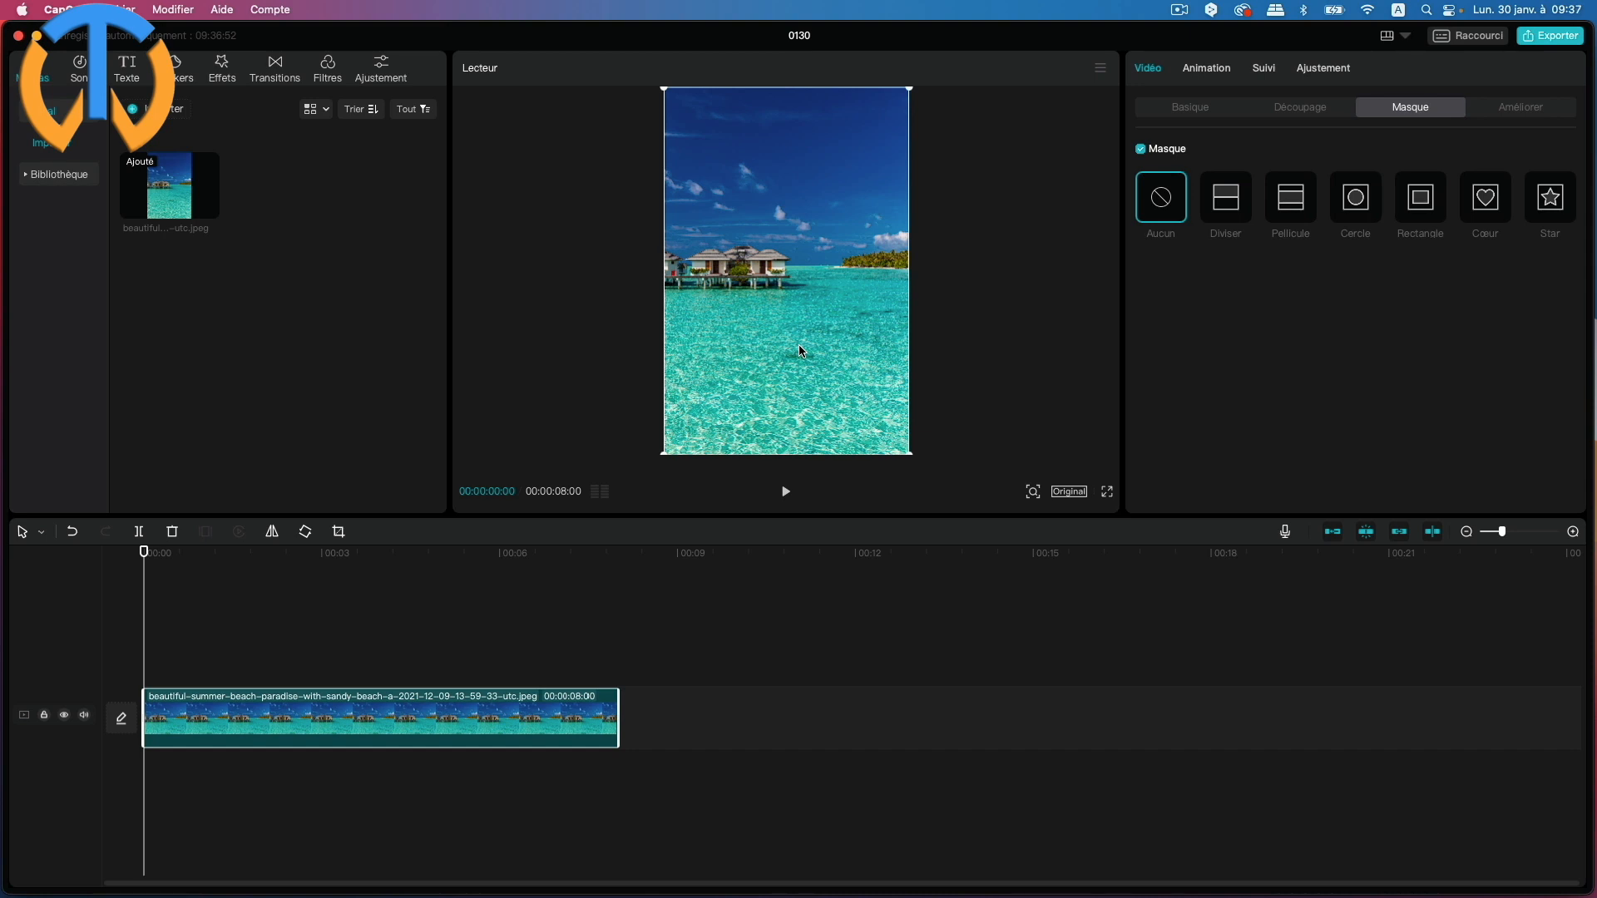
pyautogui.click(1070, 494)
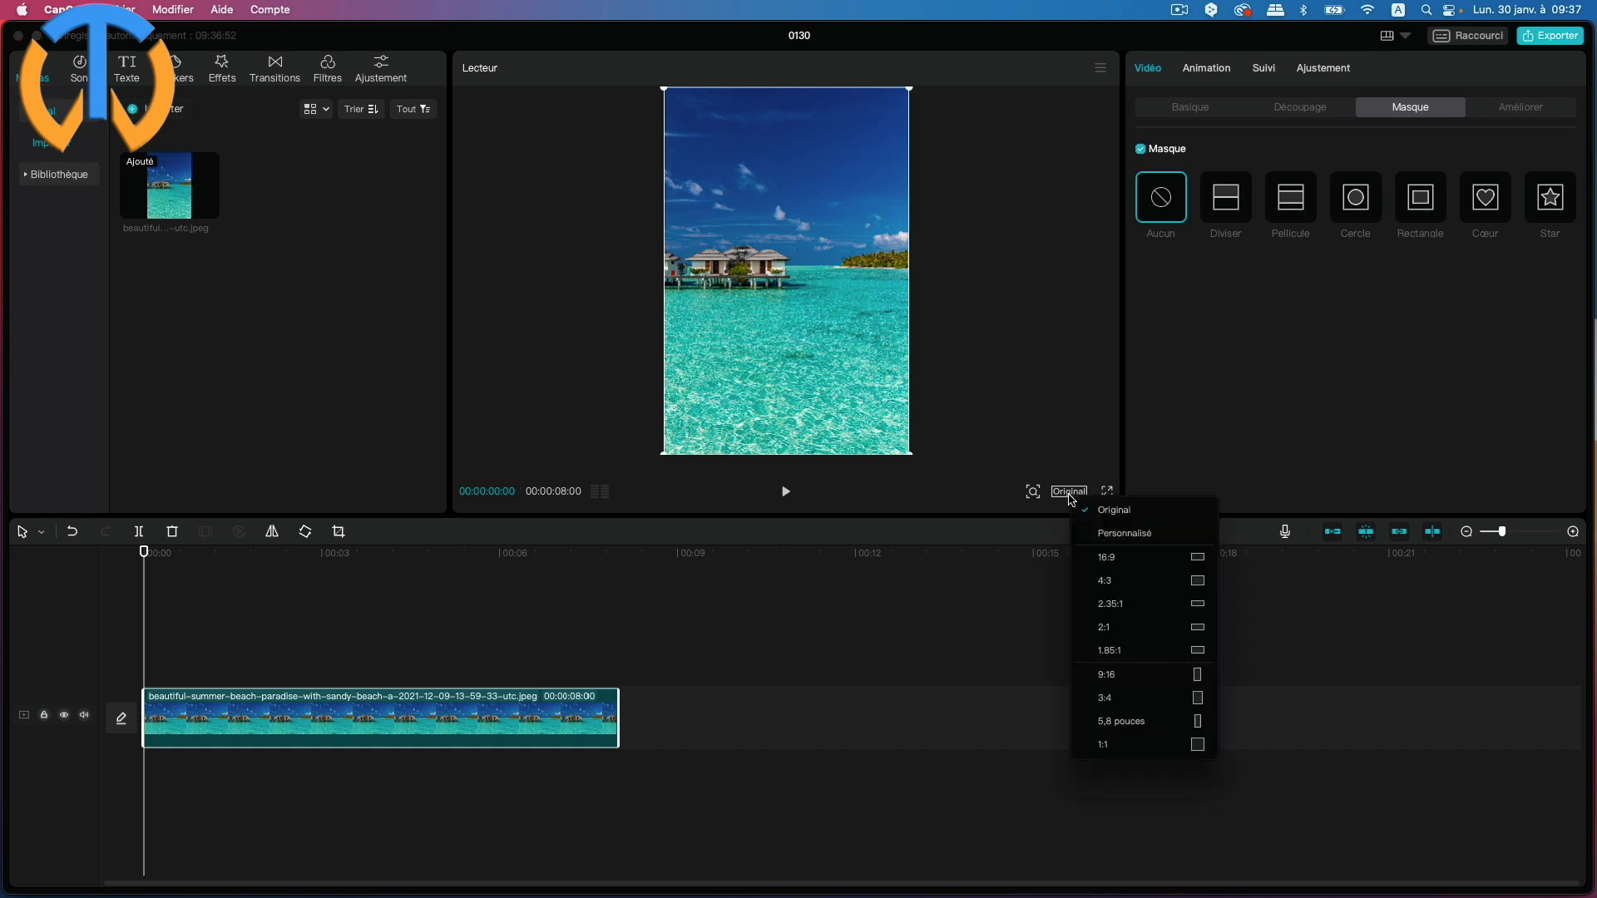
pyautogui.click(1106, 557)
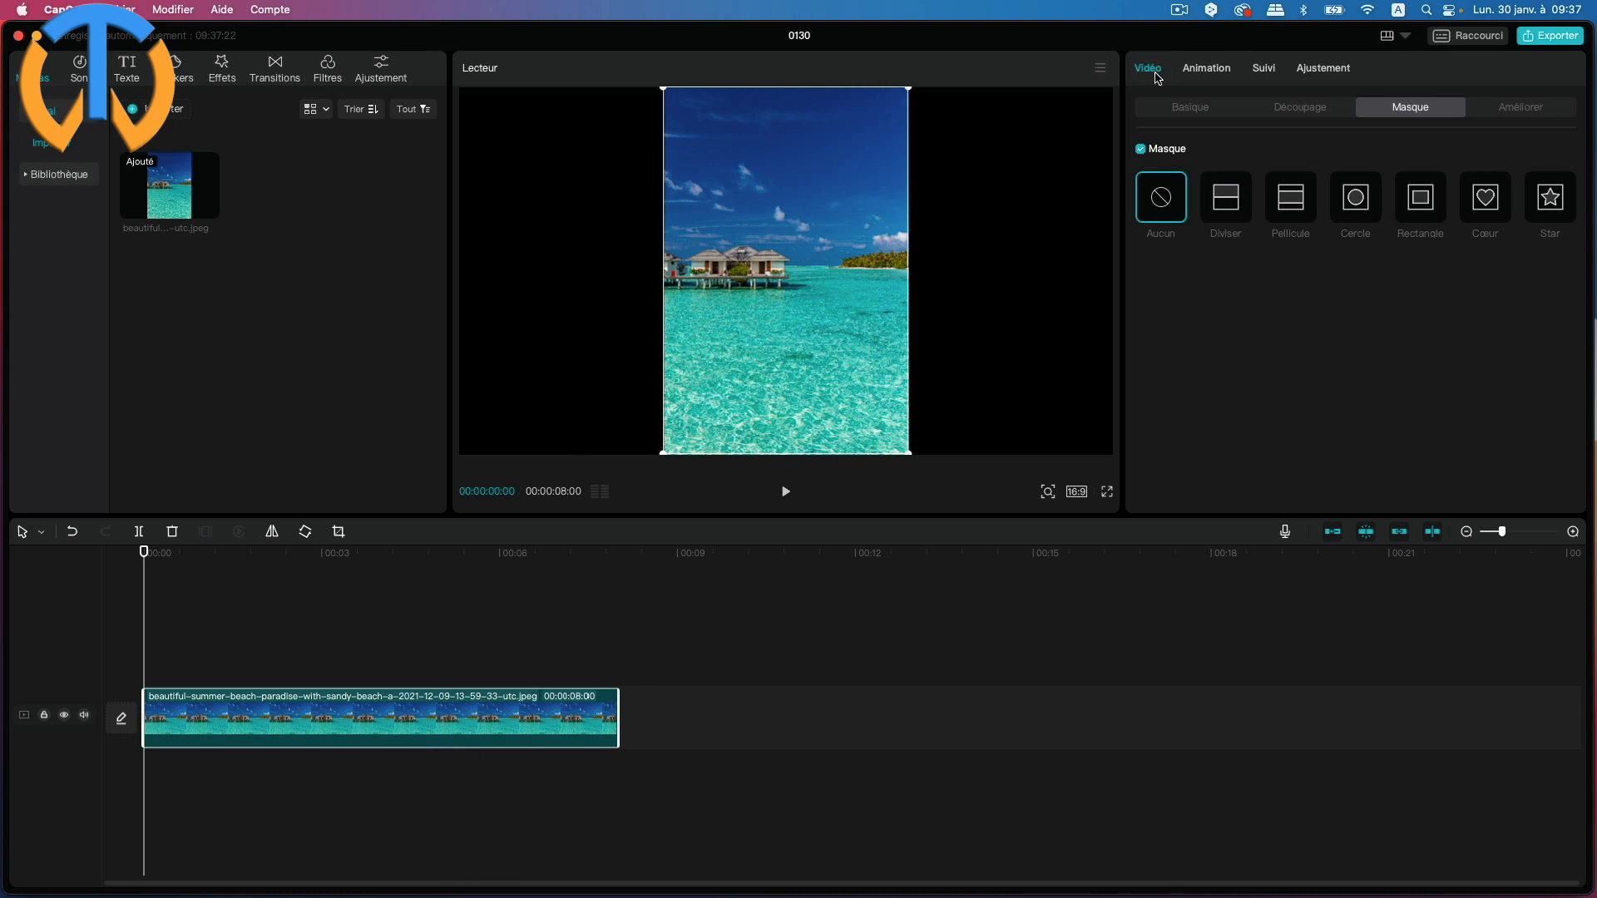
# Step: Scale the beach photo up to 270% so it fills the 16:9 frame
pyautogui.click(1171, 107)
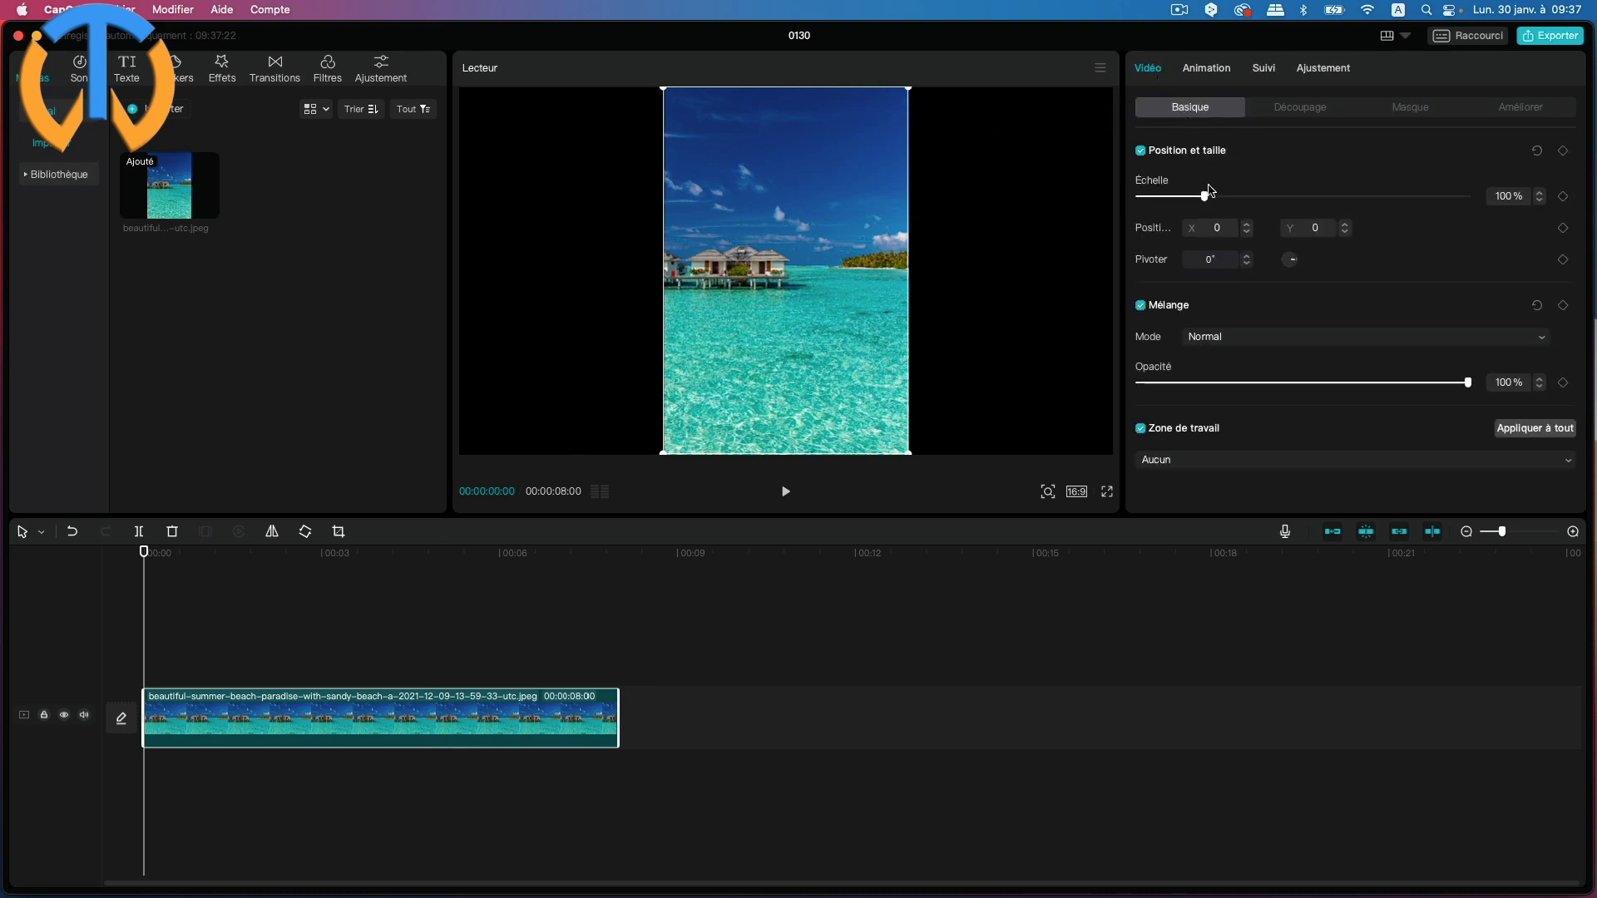
pyautogui.moveTo(1205, 196); pyautogui.dragTo(1316, 192)
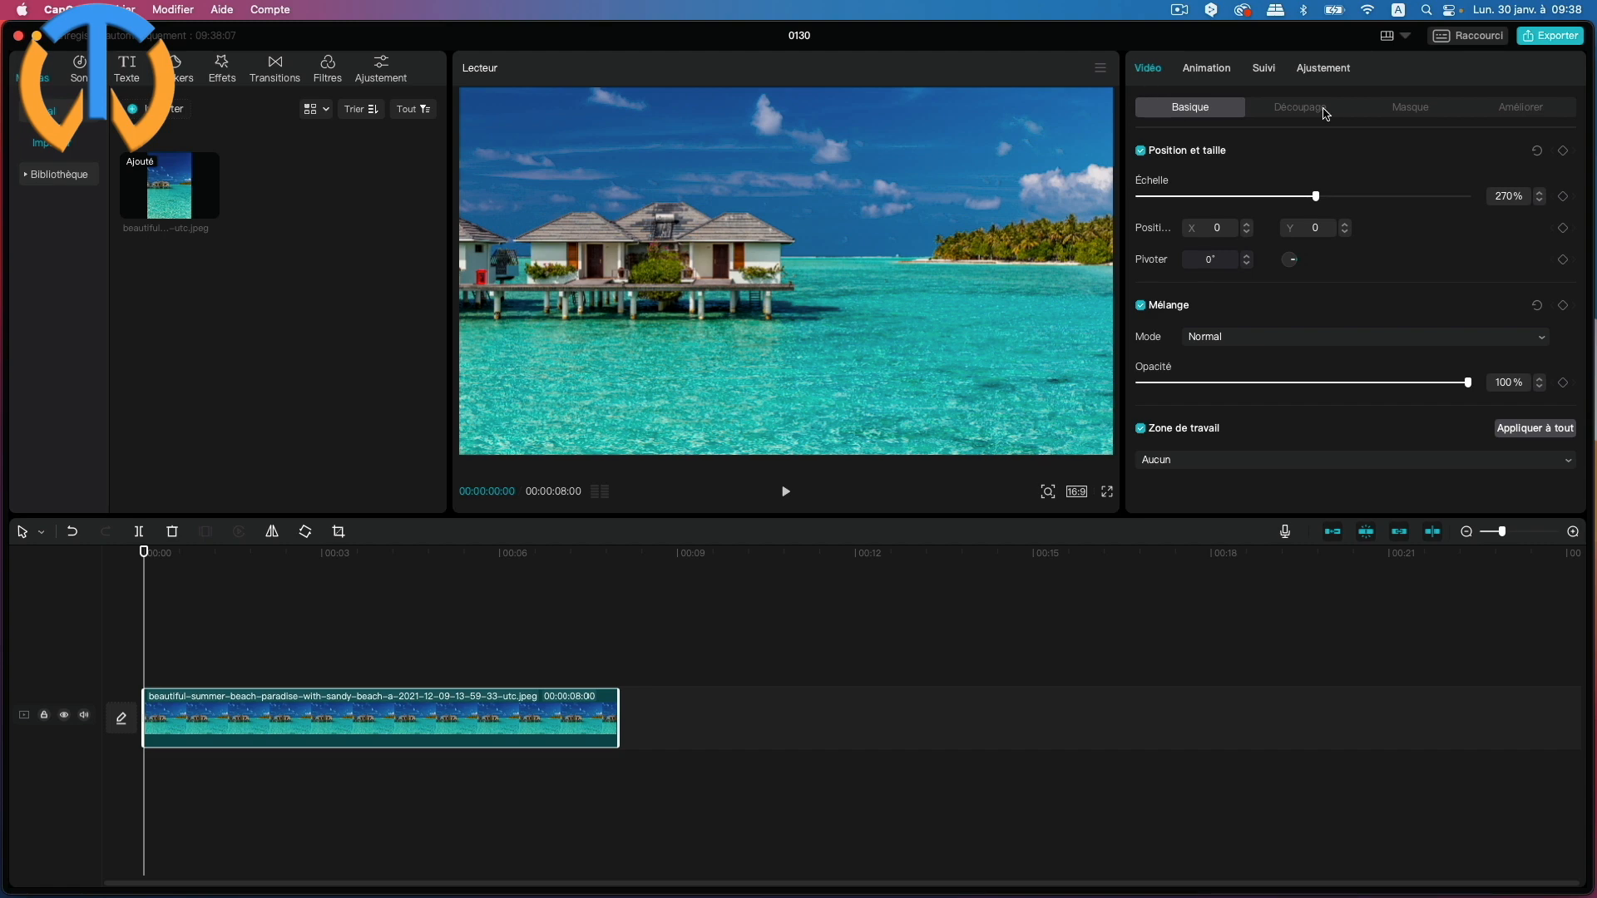
# Step: Apply a heart-shaped mask to the beach photo with a feather of 27
pyautogui.click(1411, 113)
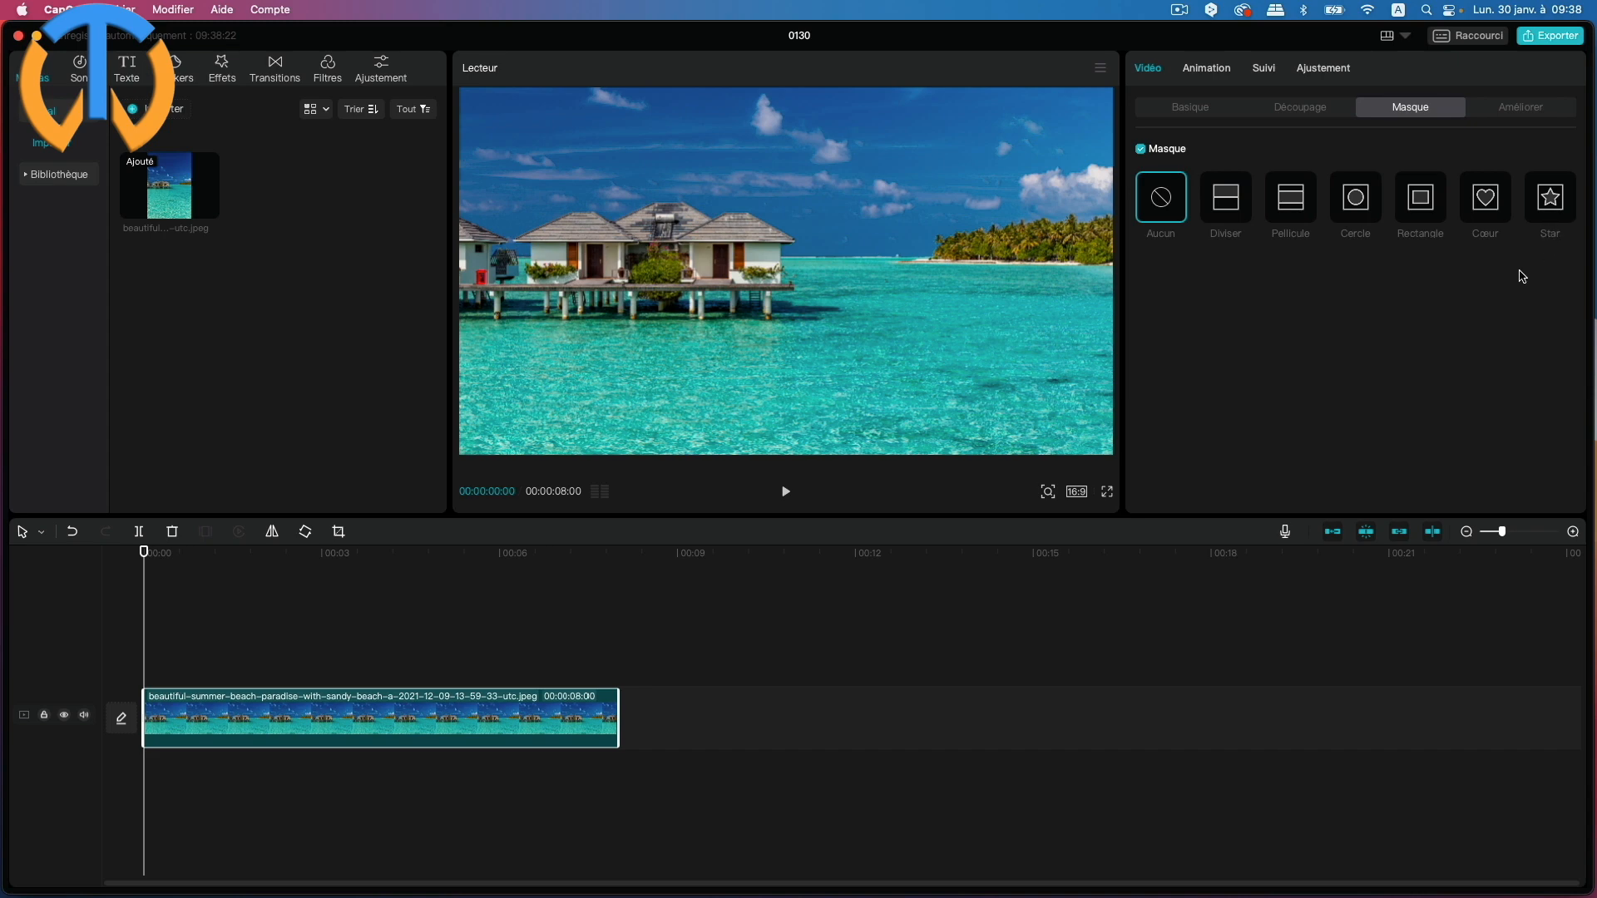
pyautogui.click(1493, 207)
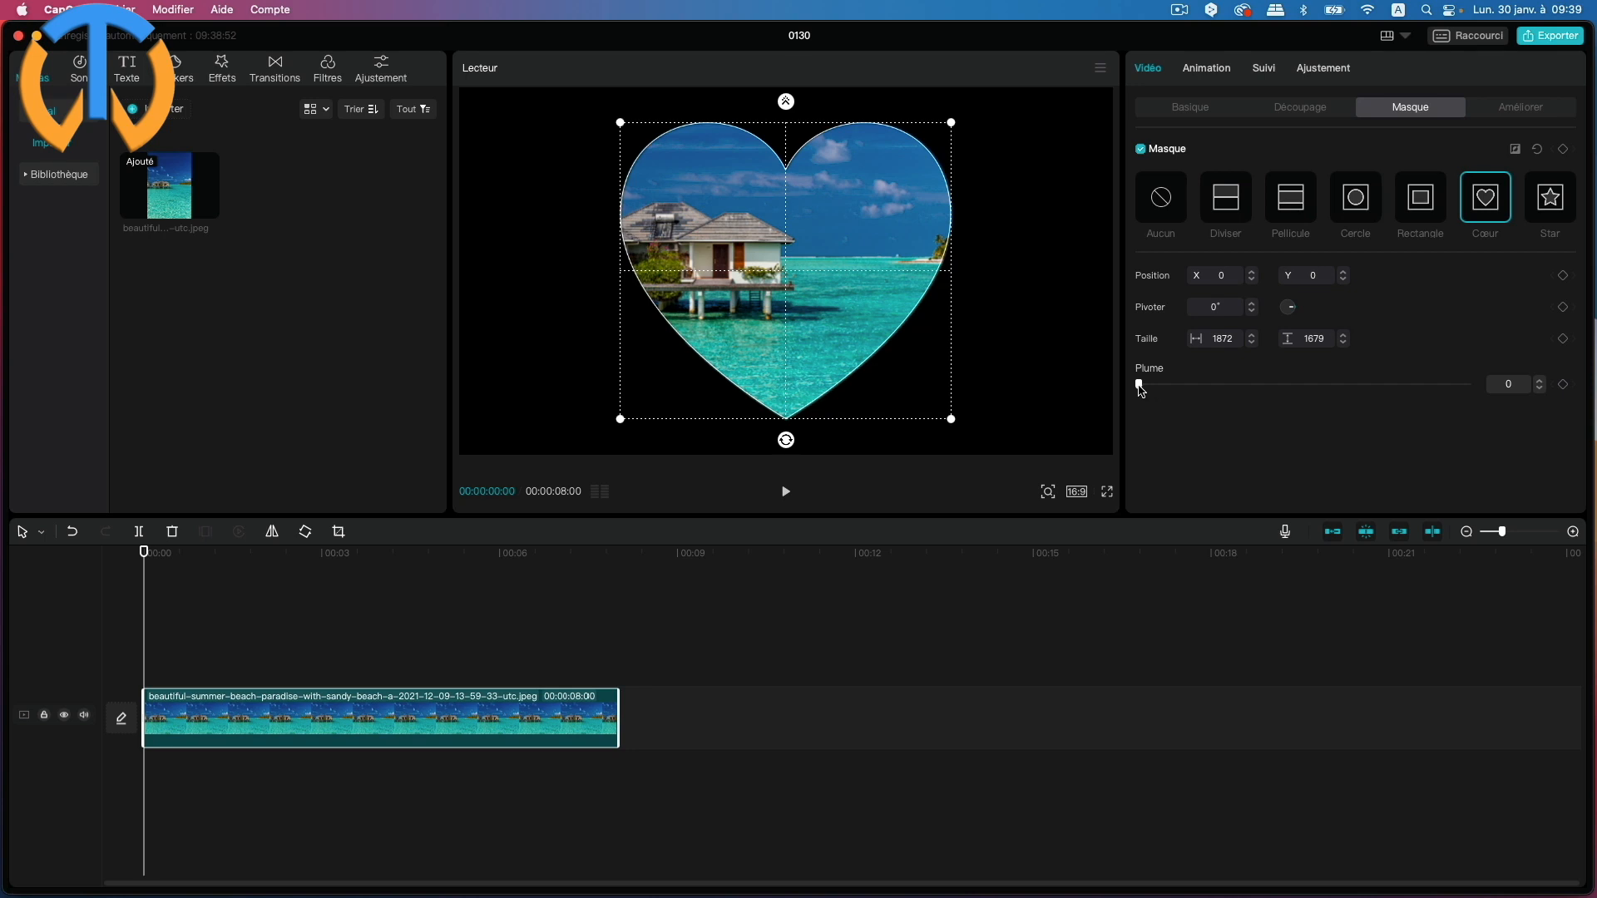
pyautogui.moveTo(1140, 390); pyautogui.dragTo(1221, 385)
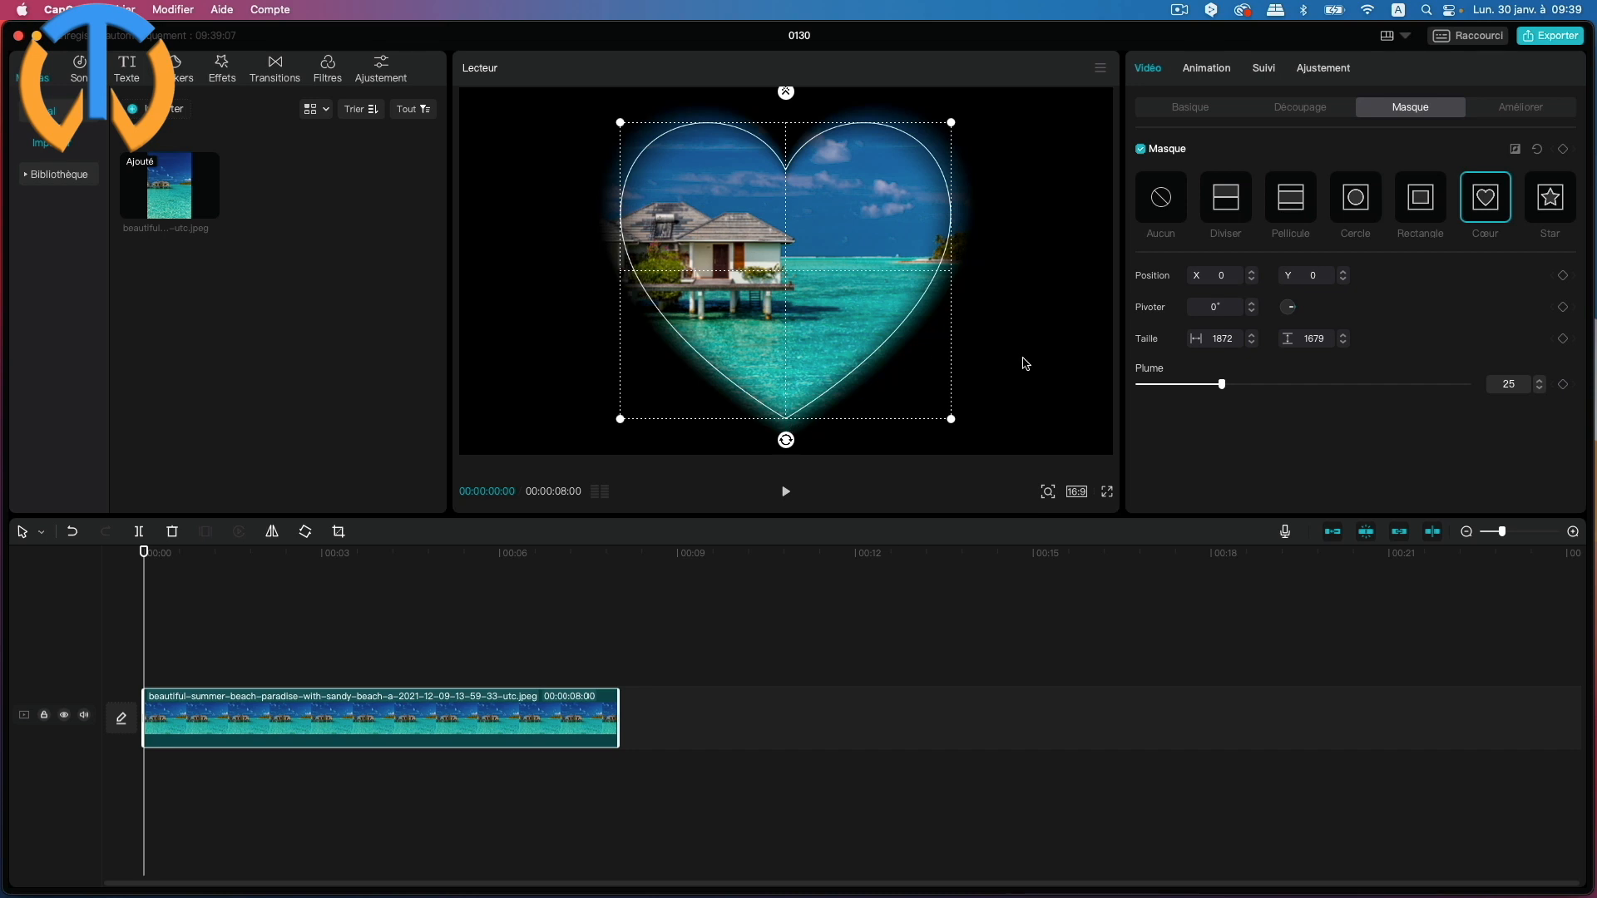
pyautogui.moveTo(1221, 383)
pyautogui.mouseDown()
pyautogui.moveTo(1386, 382)
pyautogui.moveTo(1212, 395)
pyautogui.moveTo(1228, 389)
pyautogui.mouseUp()
# Step: Shrink the heart mask to about 1438 × 1290 and add a mask size keyframe at the start of the photo clip
pyautogui.moveTo(786, 440)
pyautogui.mouseDown()
pyautogui.moveTo(834, 434)
pyautogui.moveTo(713, 420)
pyautogui.moveTo(803, 436)
pyautogui.moveTo(786, 439)
pyautogui.mouseUp()
pyautogui.moveTo(950, 123); pyautogui.dragTo(914, 170)
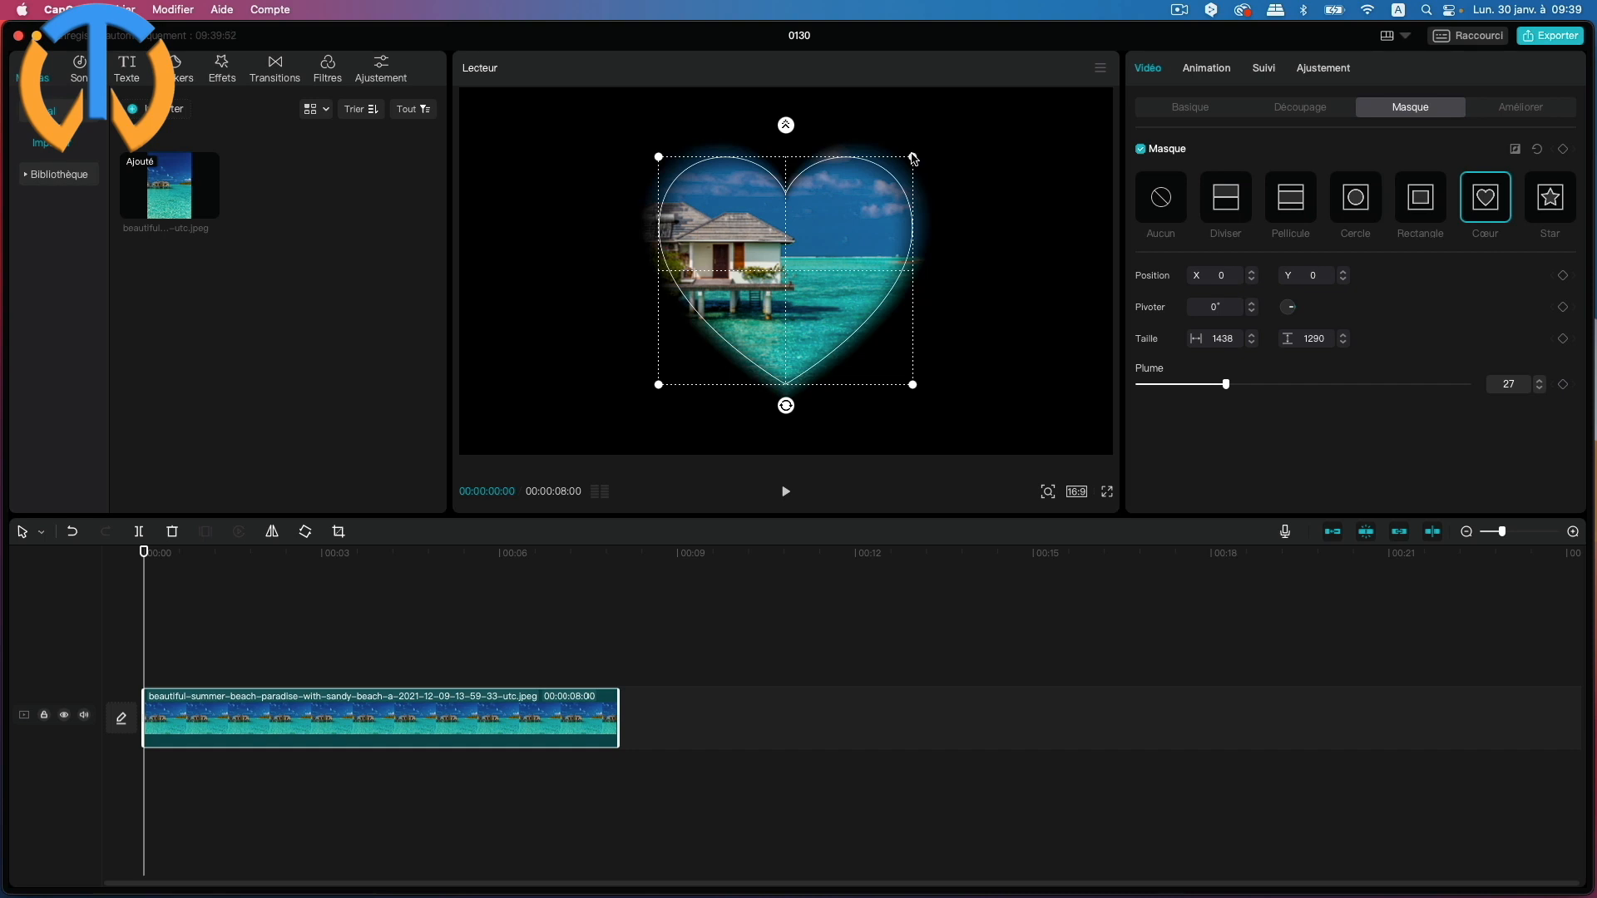
pyautogui.click(1564, 150)
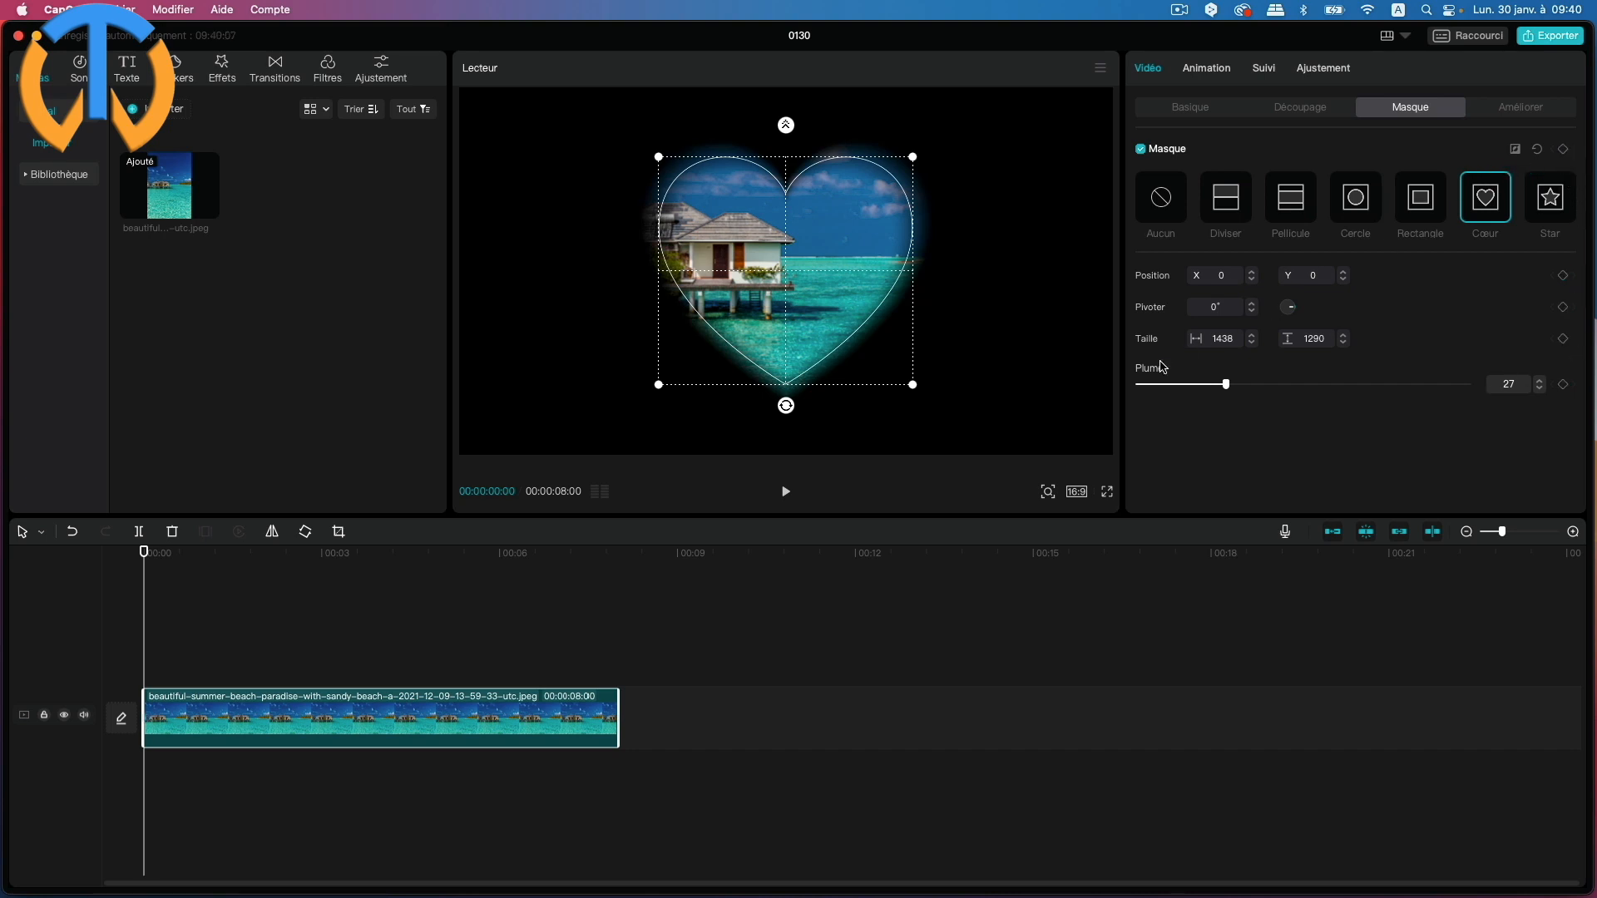
pyautogui.click(1563, 340)
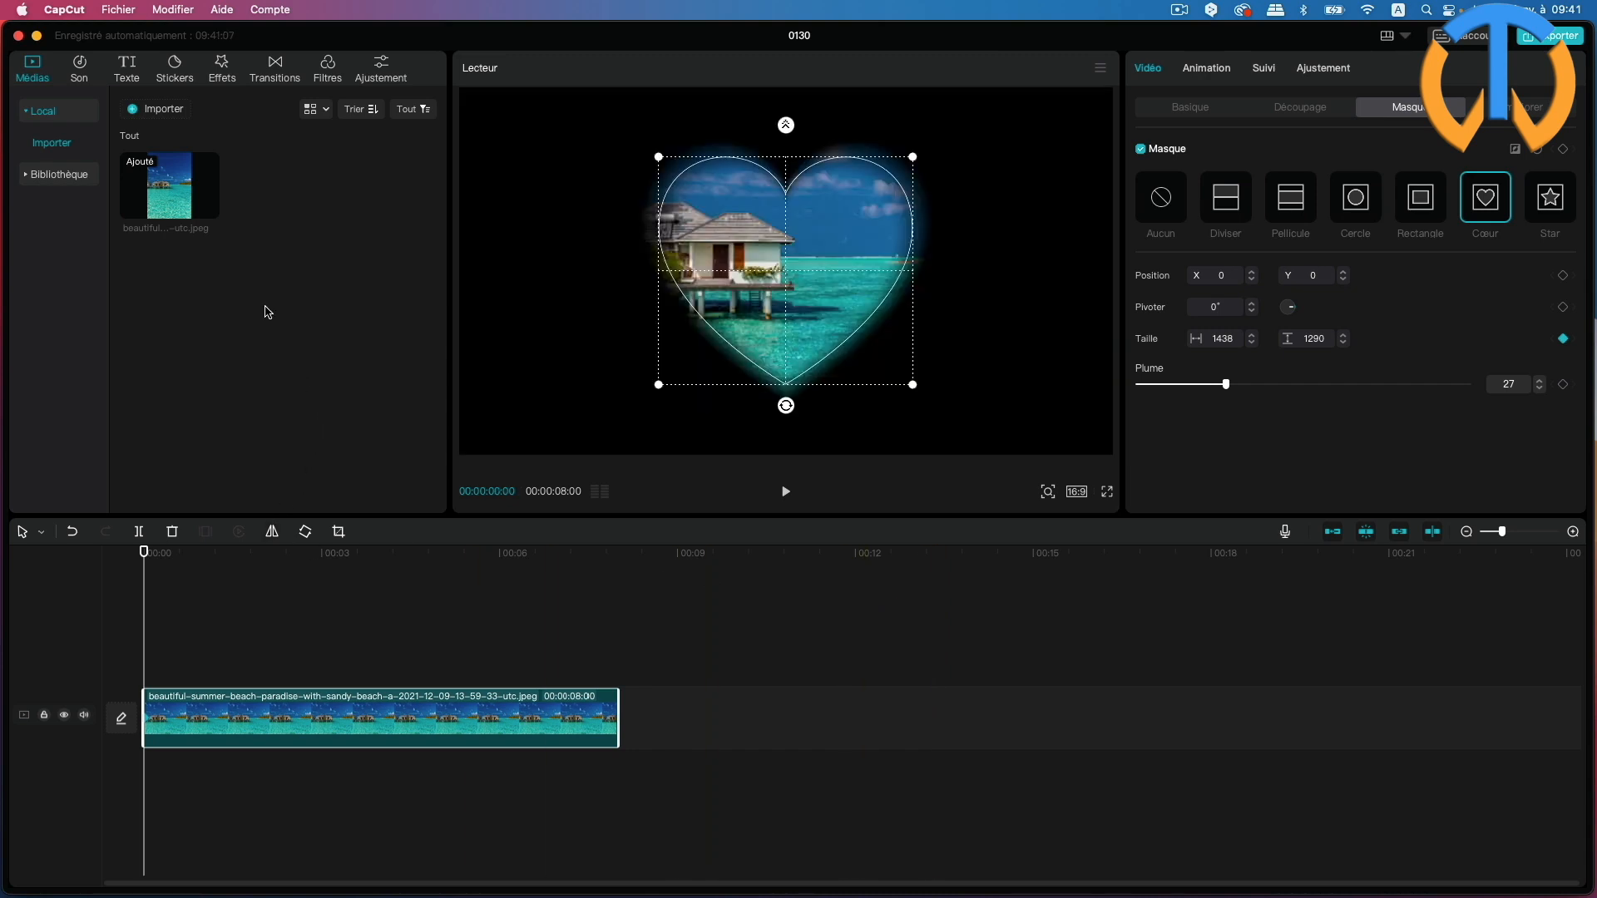
# Step: Search the sound effects for "heart" and place Heartbeat 1 beneath the photo at the start of the timeline
pyautogui.click(82, 71)
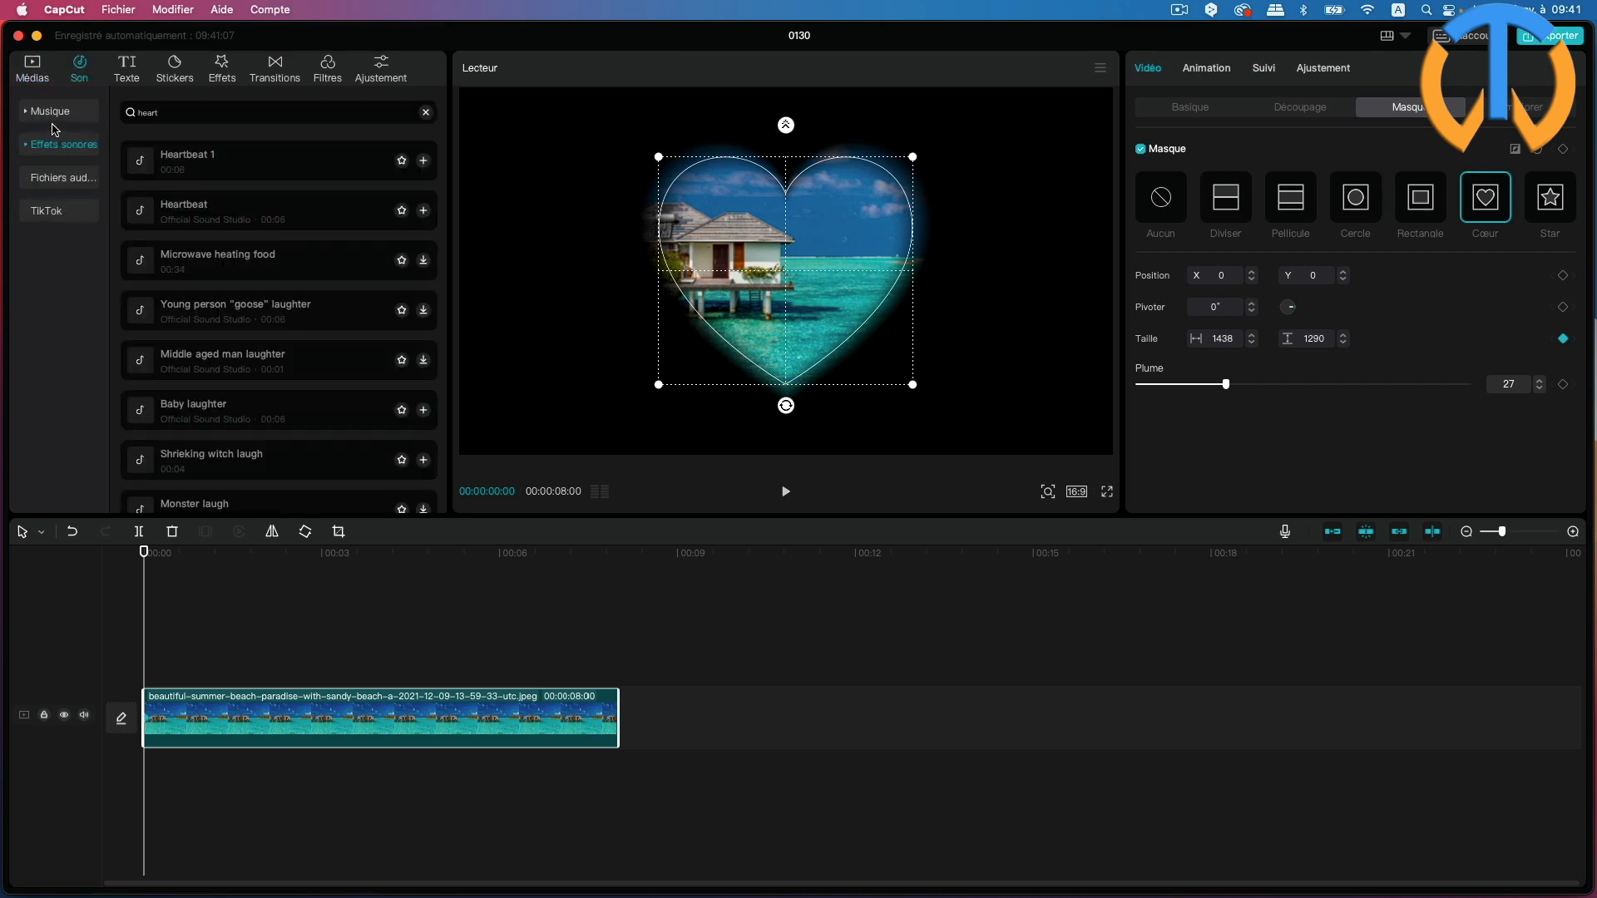
pyautogui.click(58, 148)
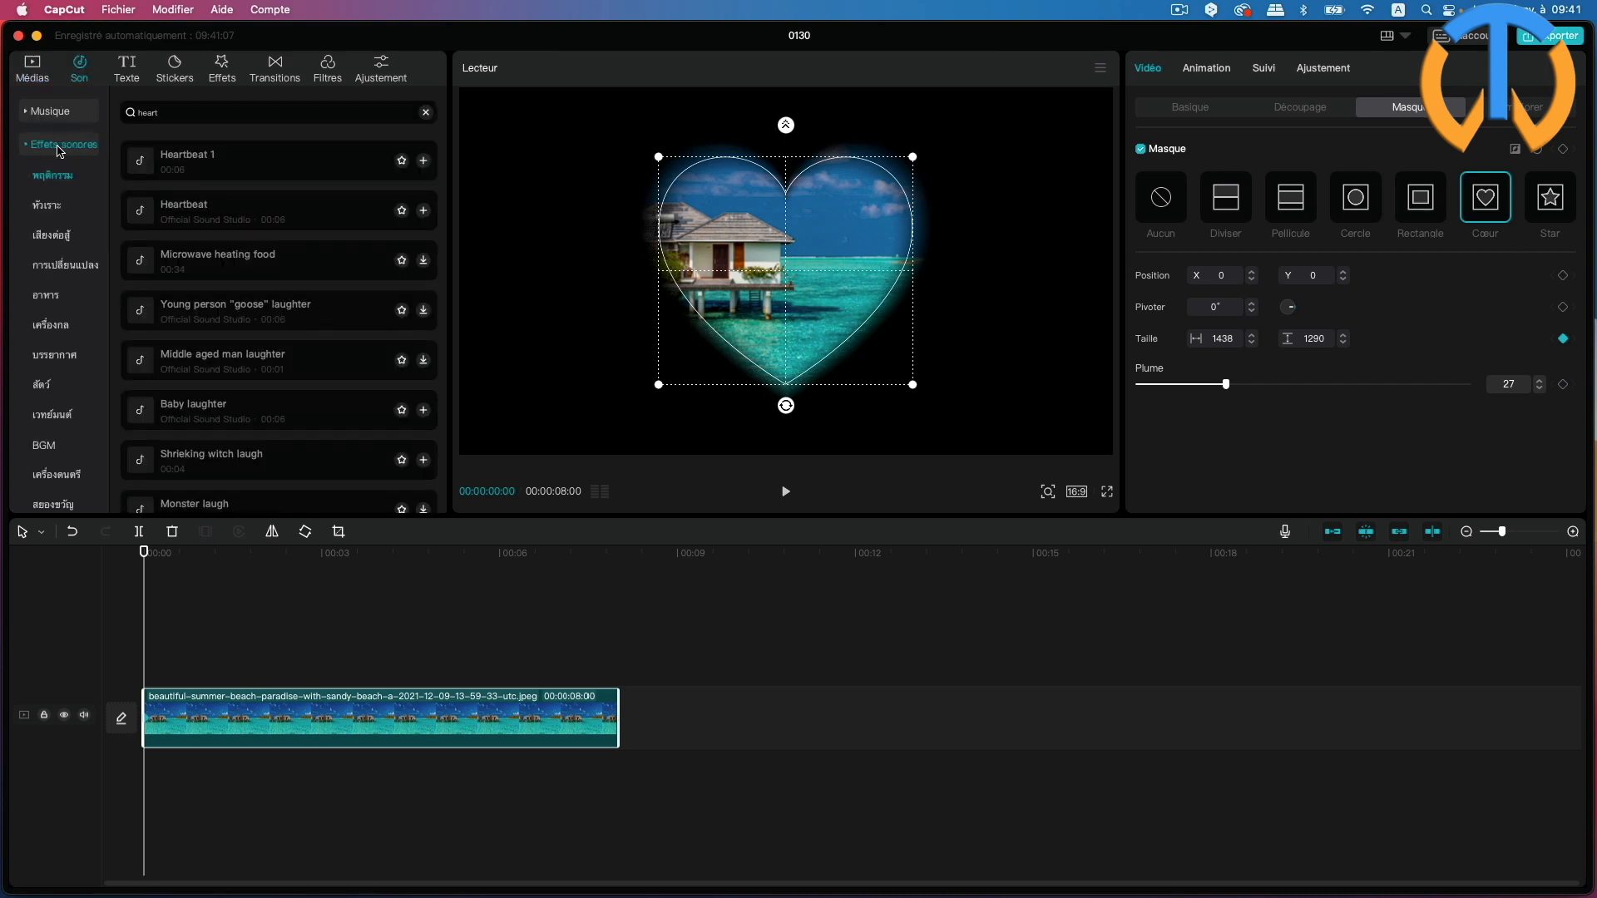
pyautogui.click(170, 109)
pyautogui.press('Return')
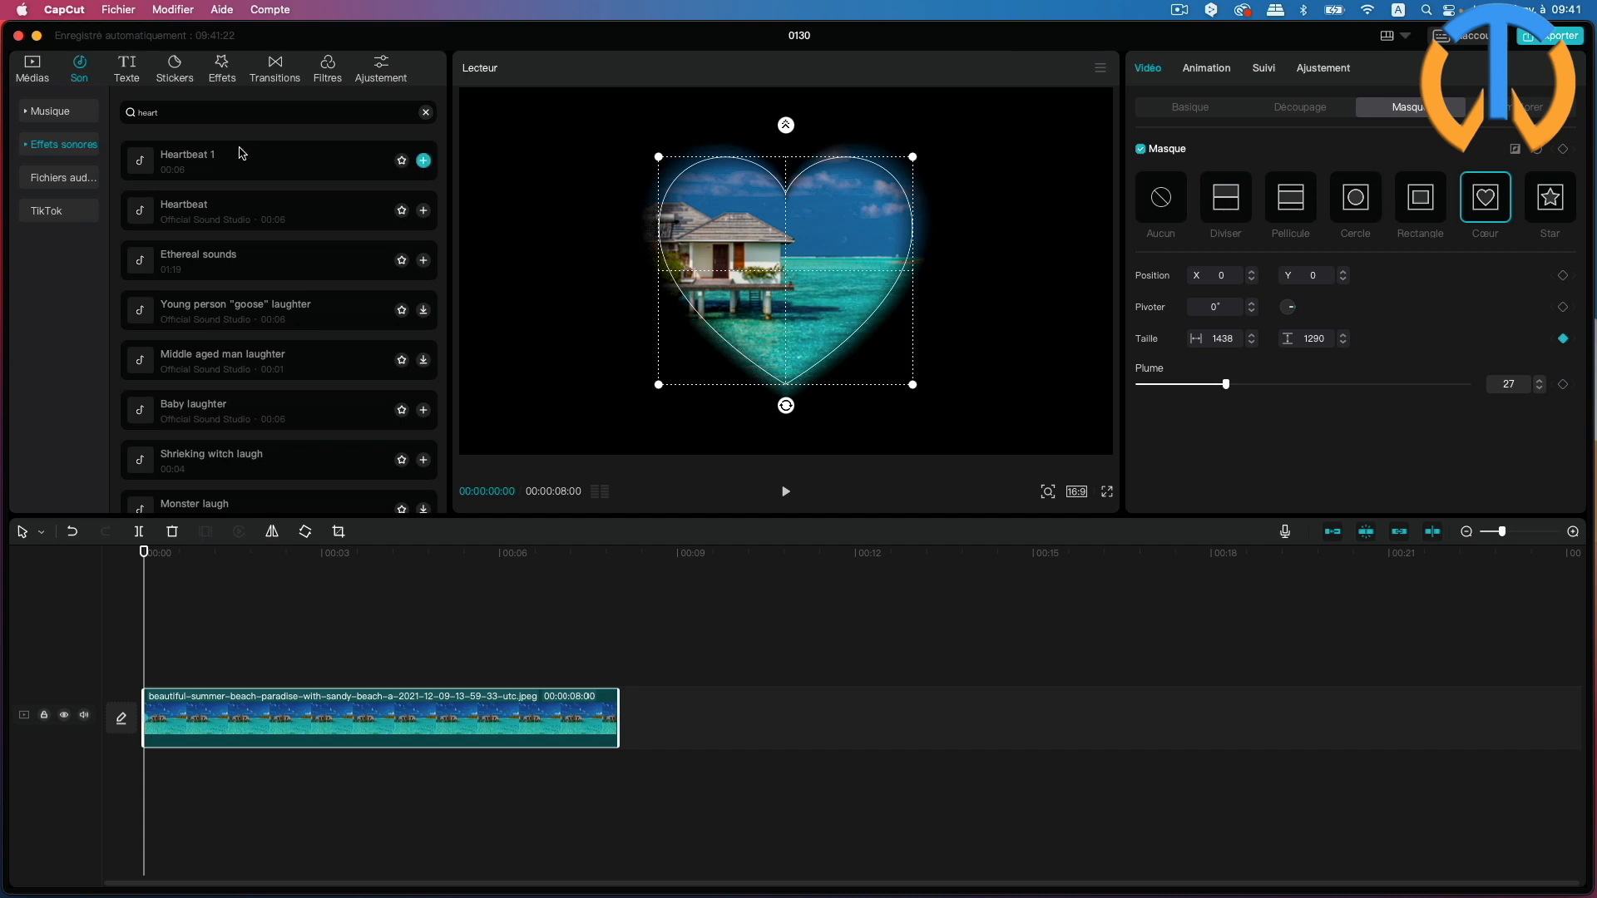
pyautogui.click(197, 162)
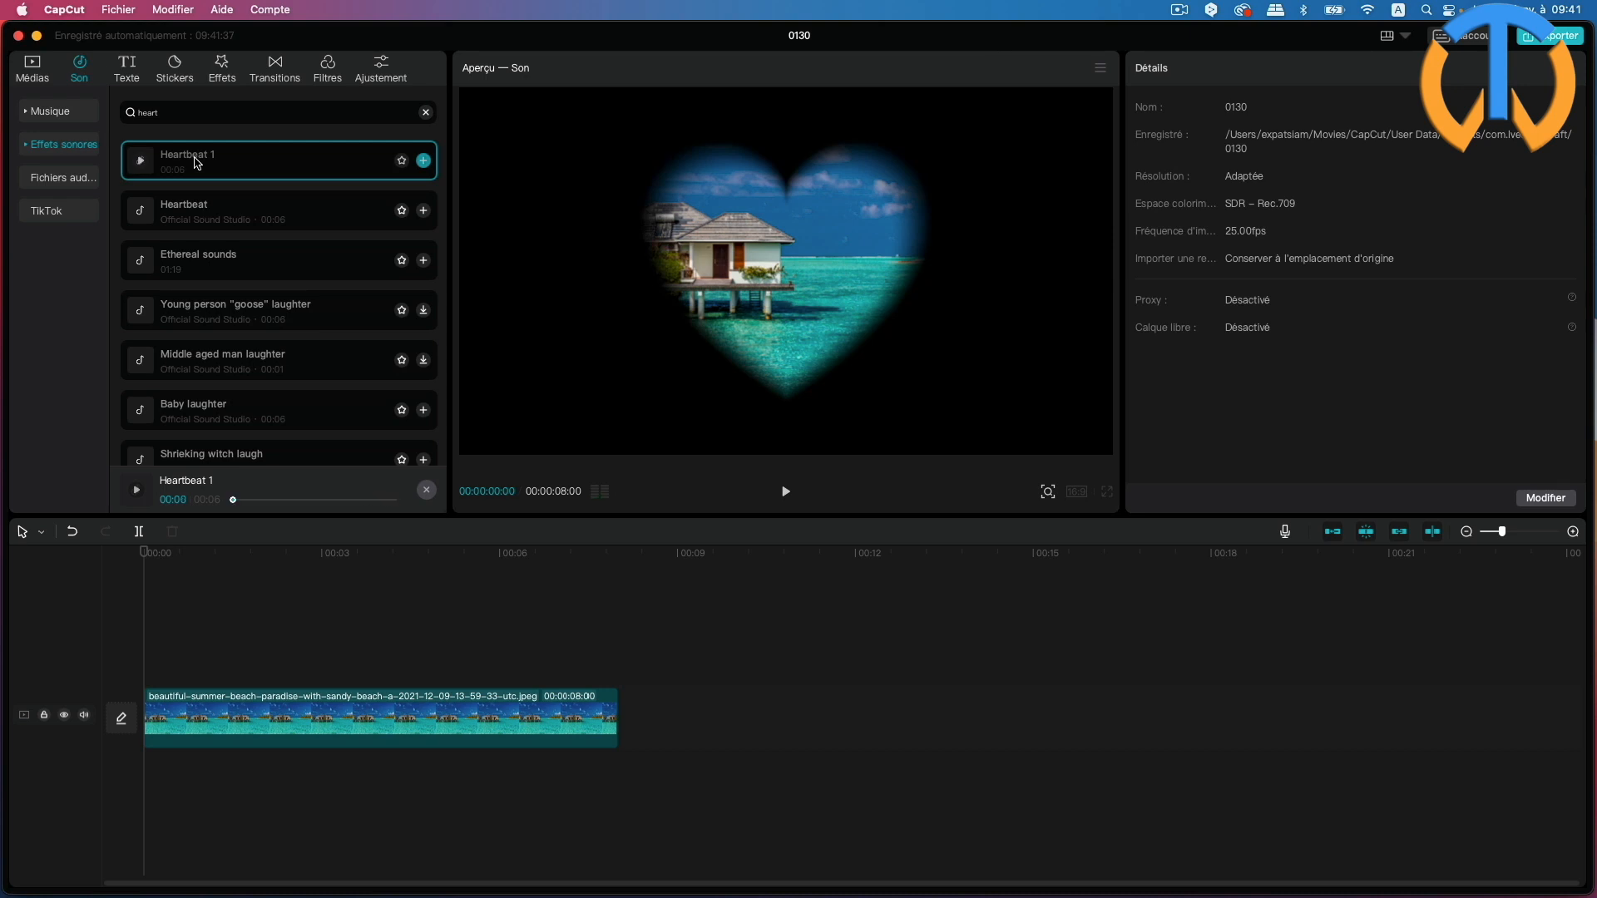
pyautogui.moveTo(201, 159); pyautogui.dragTo(139, 782)
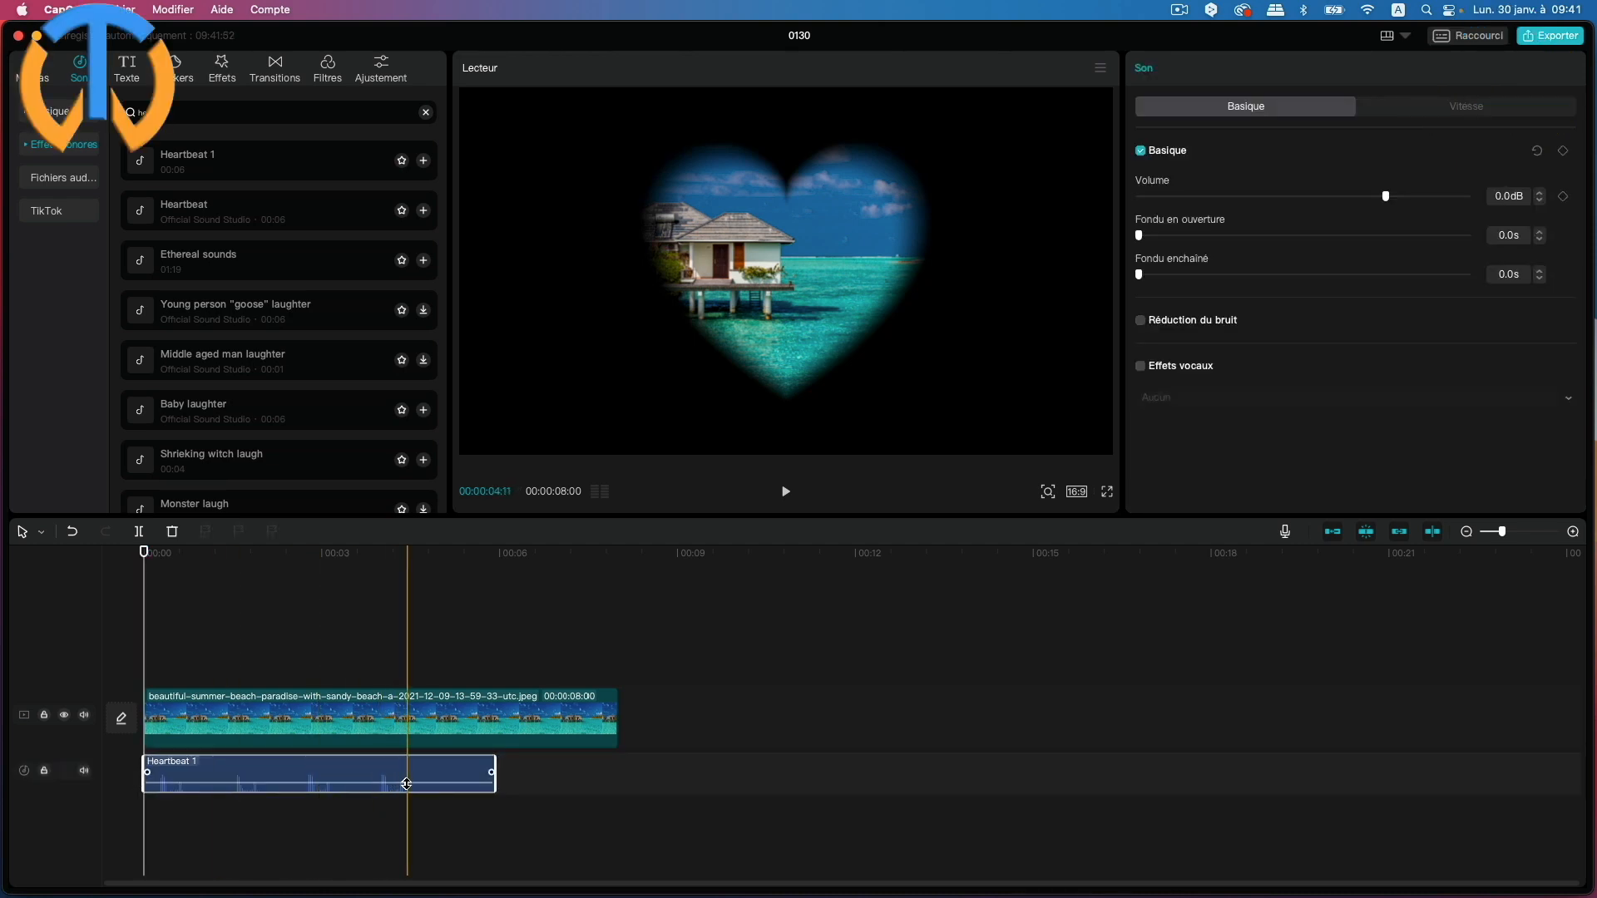
# Step: Set the Heartbeat 1 clip's volume to 10.0 dB and play back the result
pyautogui.moveTo(406, 784); pyautogui.dragTo(405, 772)
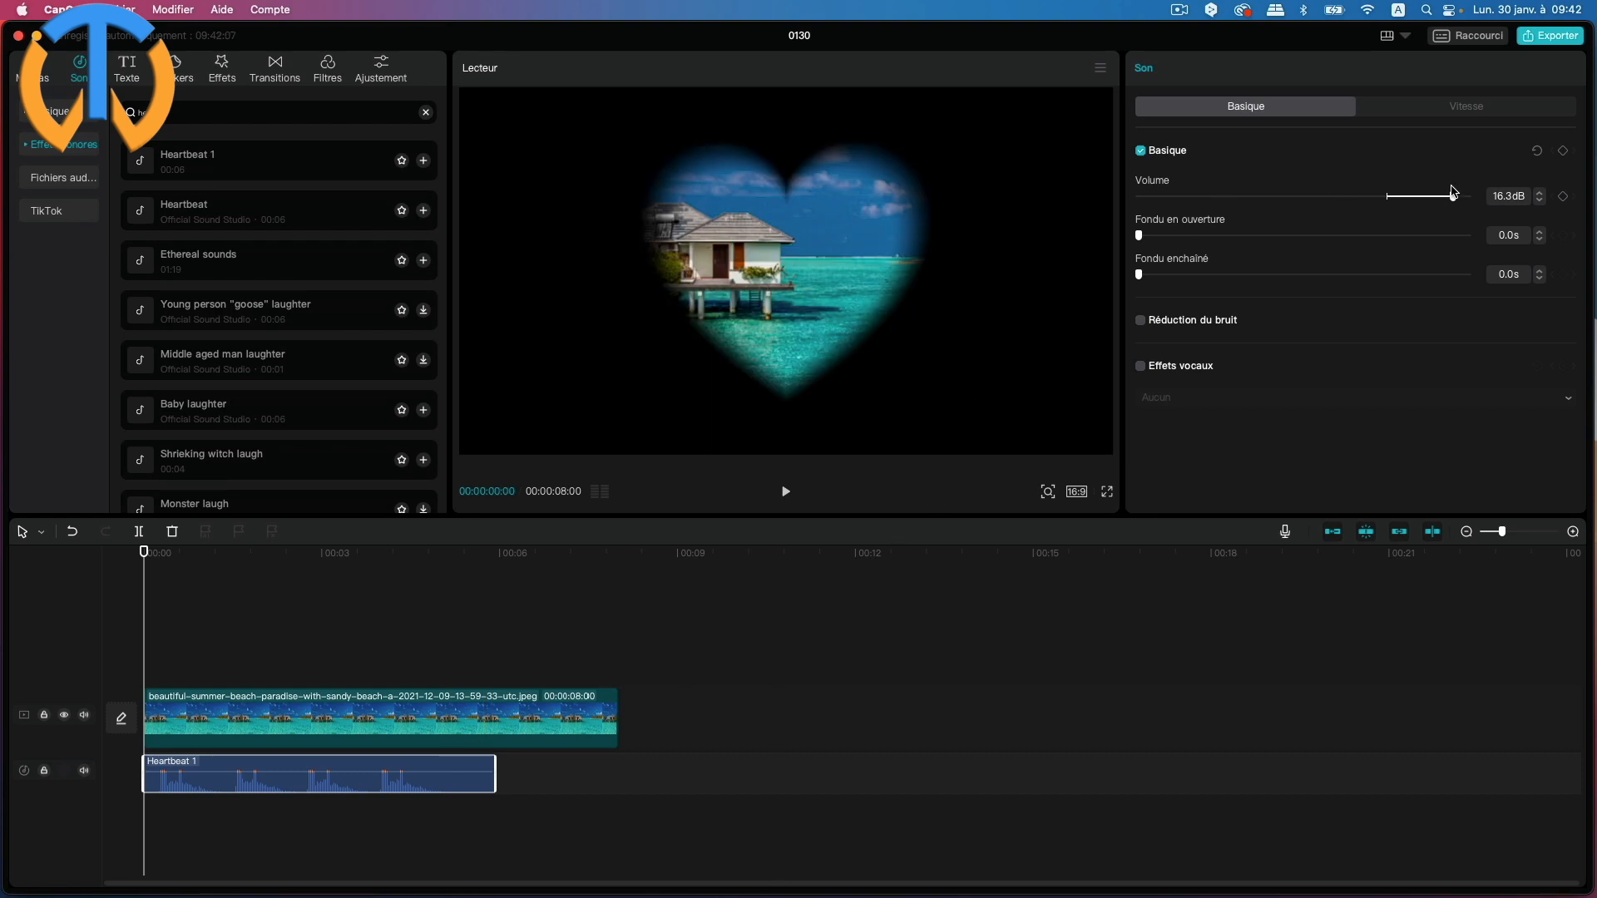
pyautogui.moveTo(1453, 196); pyautogui.dragTo(1426, 205)
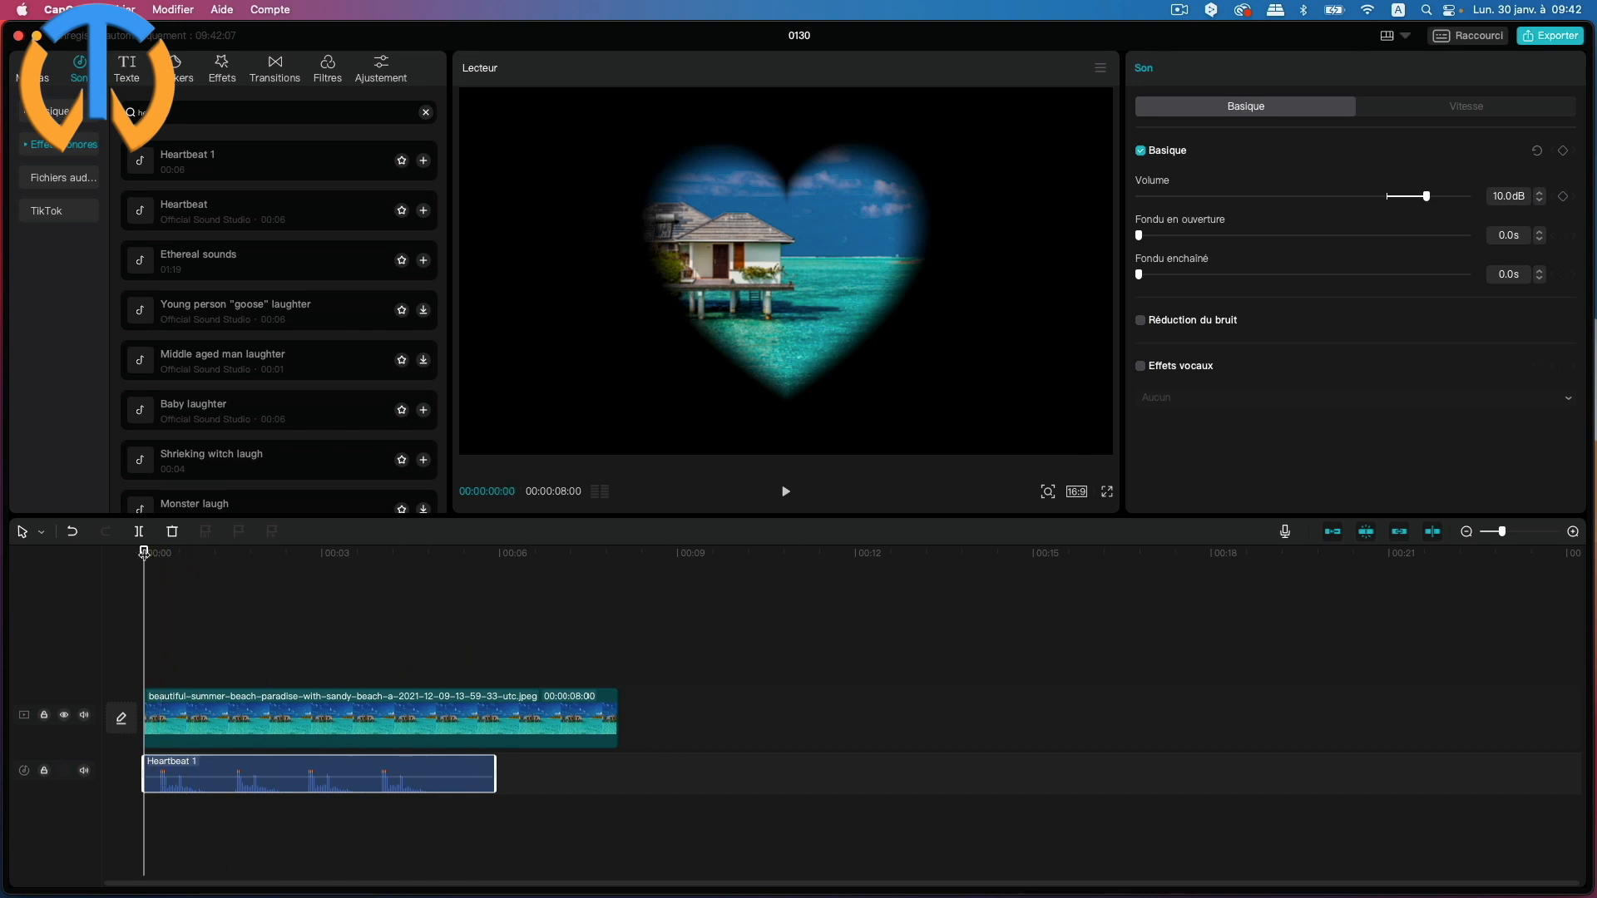
pyautogui.press('space')
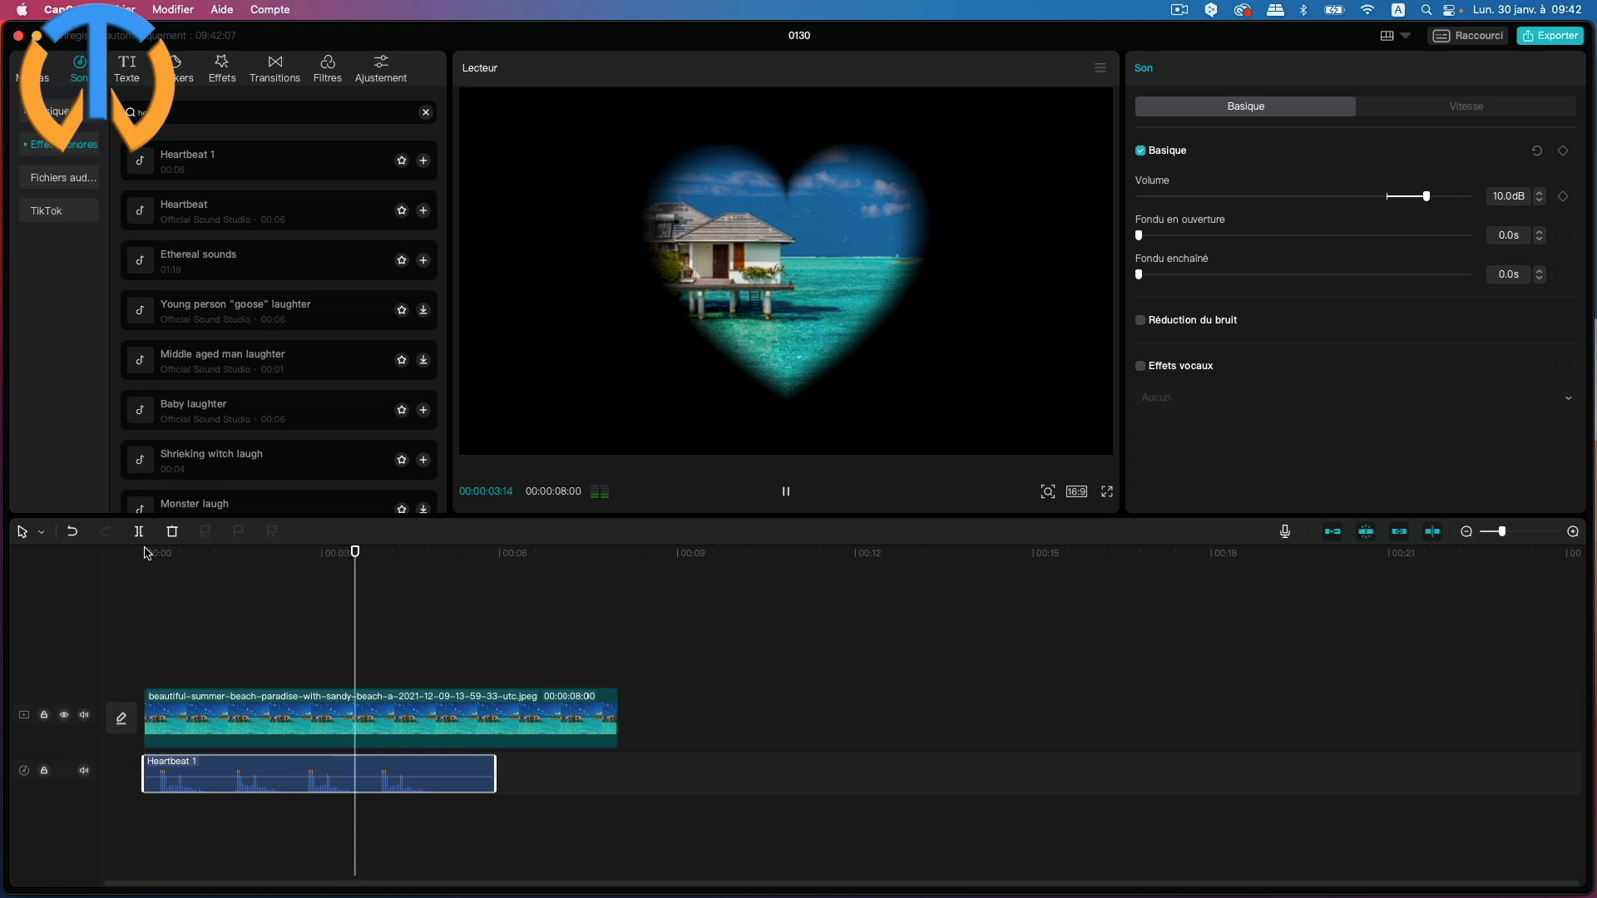
pyautogui.press('space')
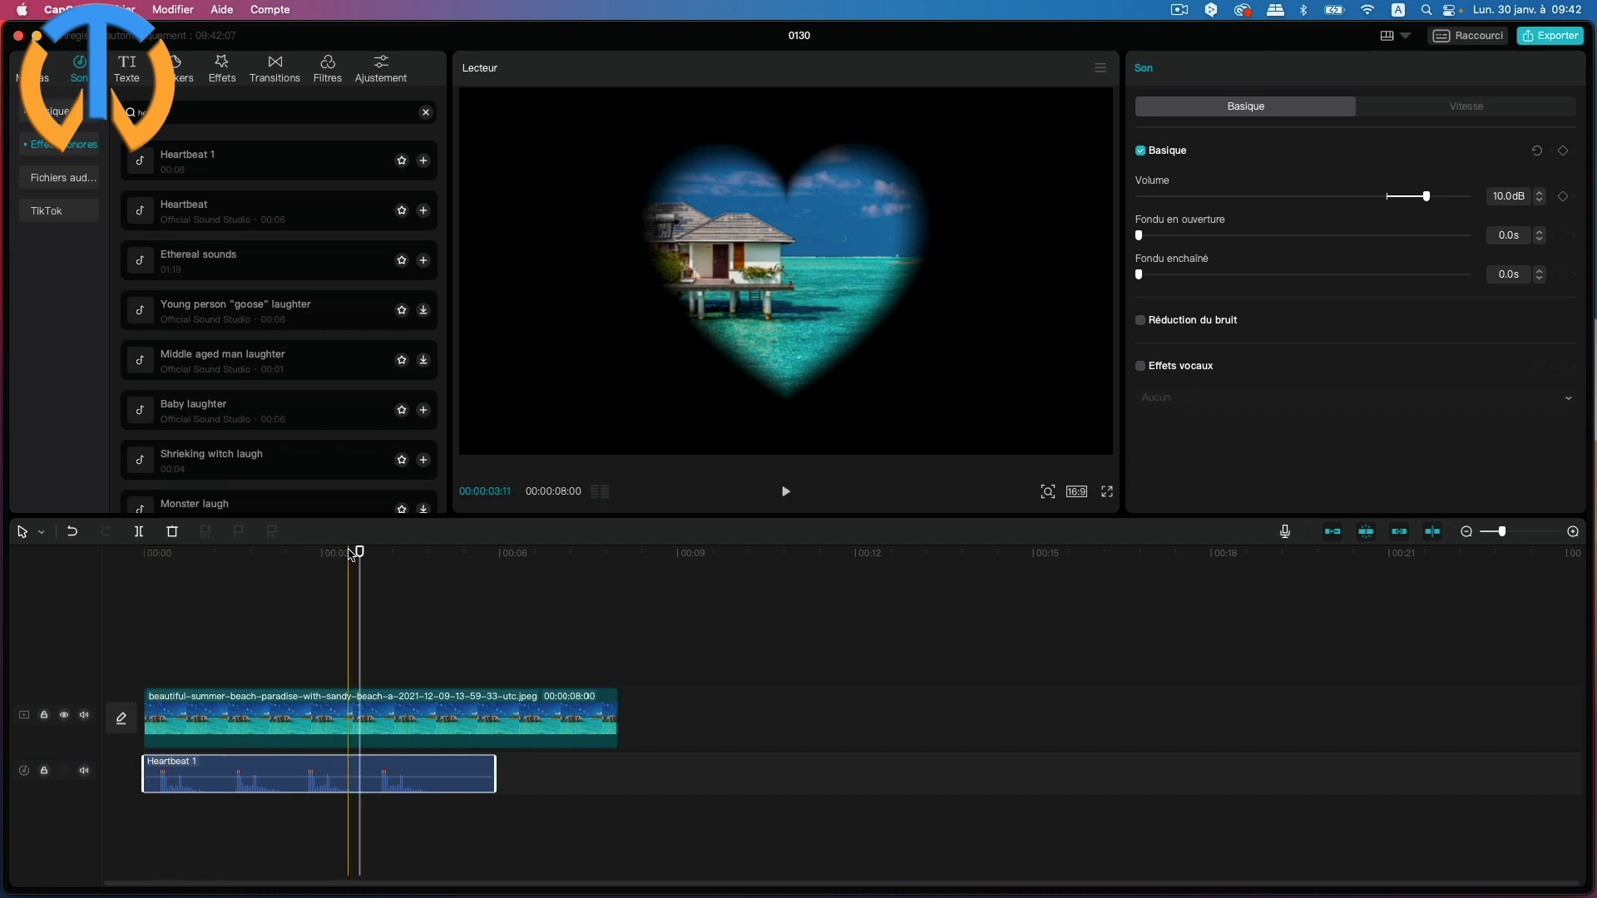
# Step: Copy the Heartbeat 1 clip and paste the duplicate at about 00:00:05:06, overlapping the end of the first
pyautogui.moveTo(360, 553); pyautogui.dragTo(455, 546)
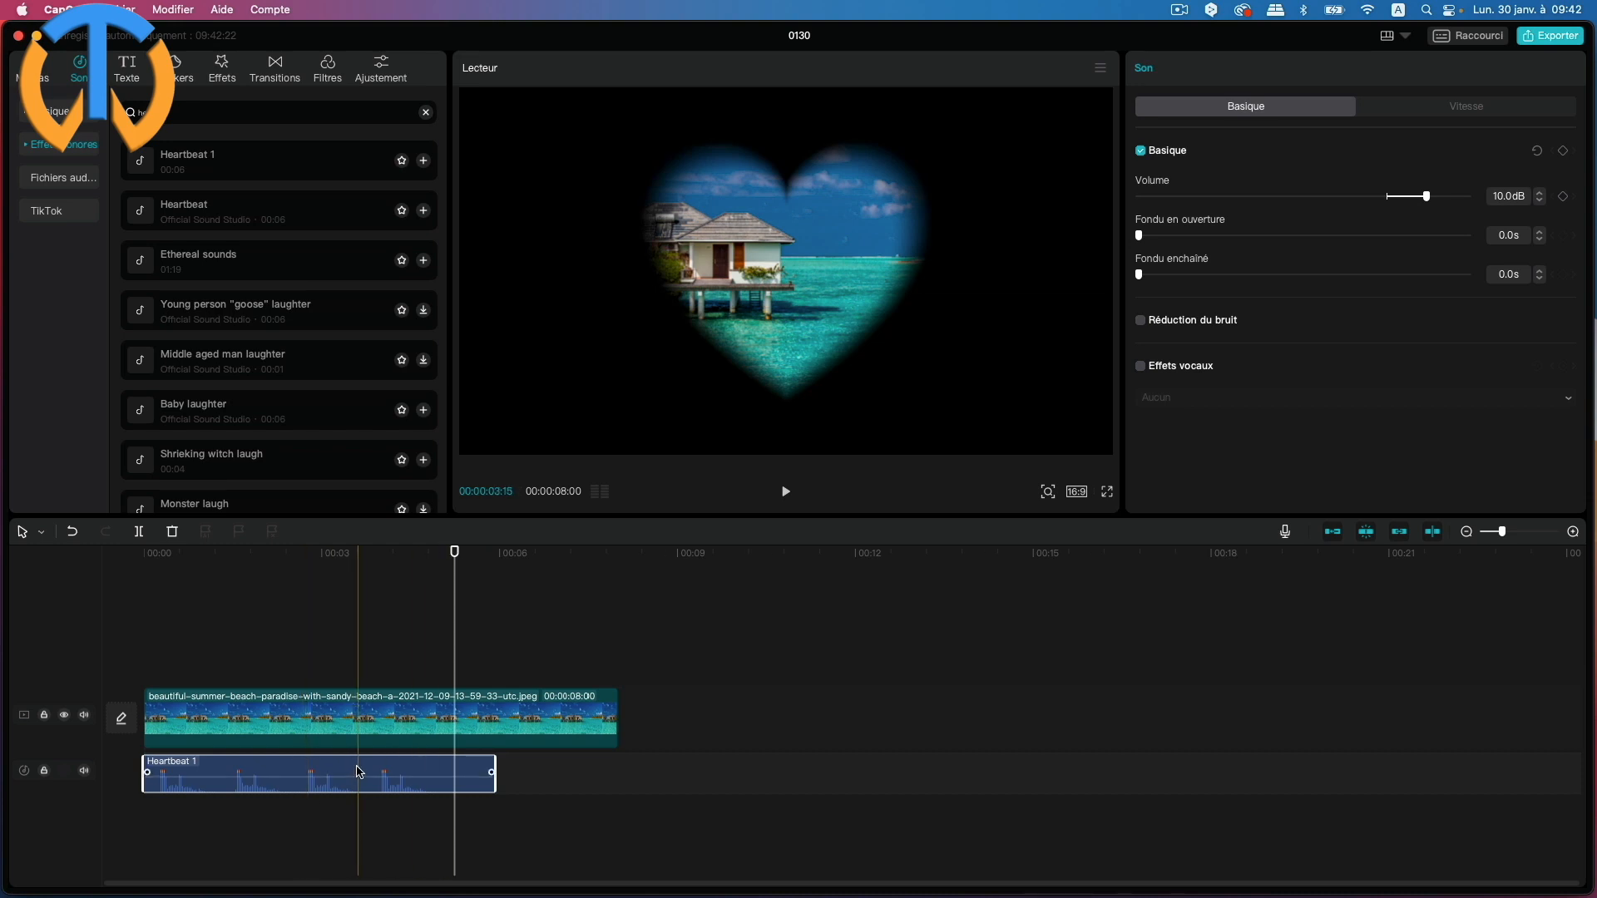
pyautogui.click(166, 12)
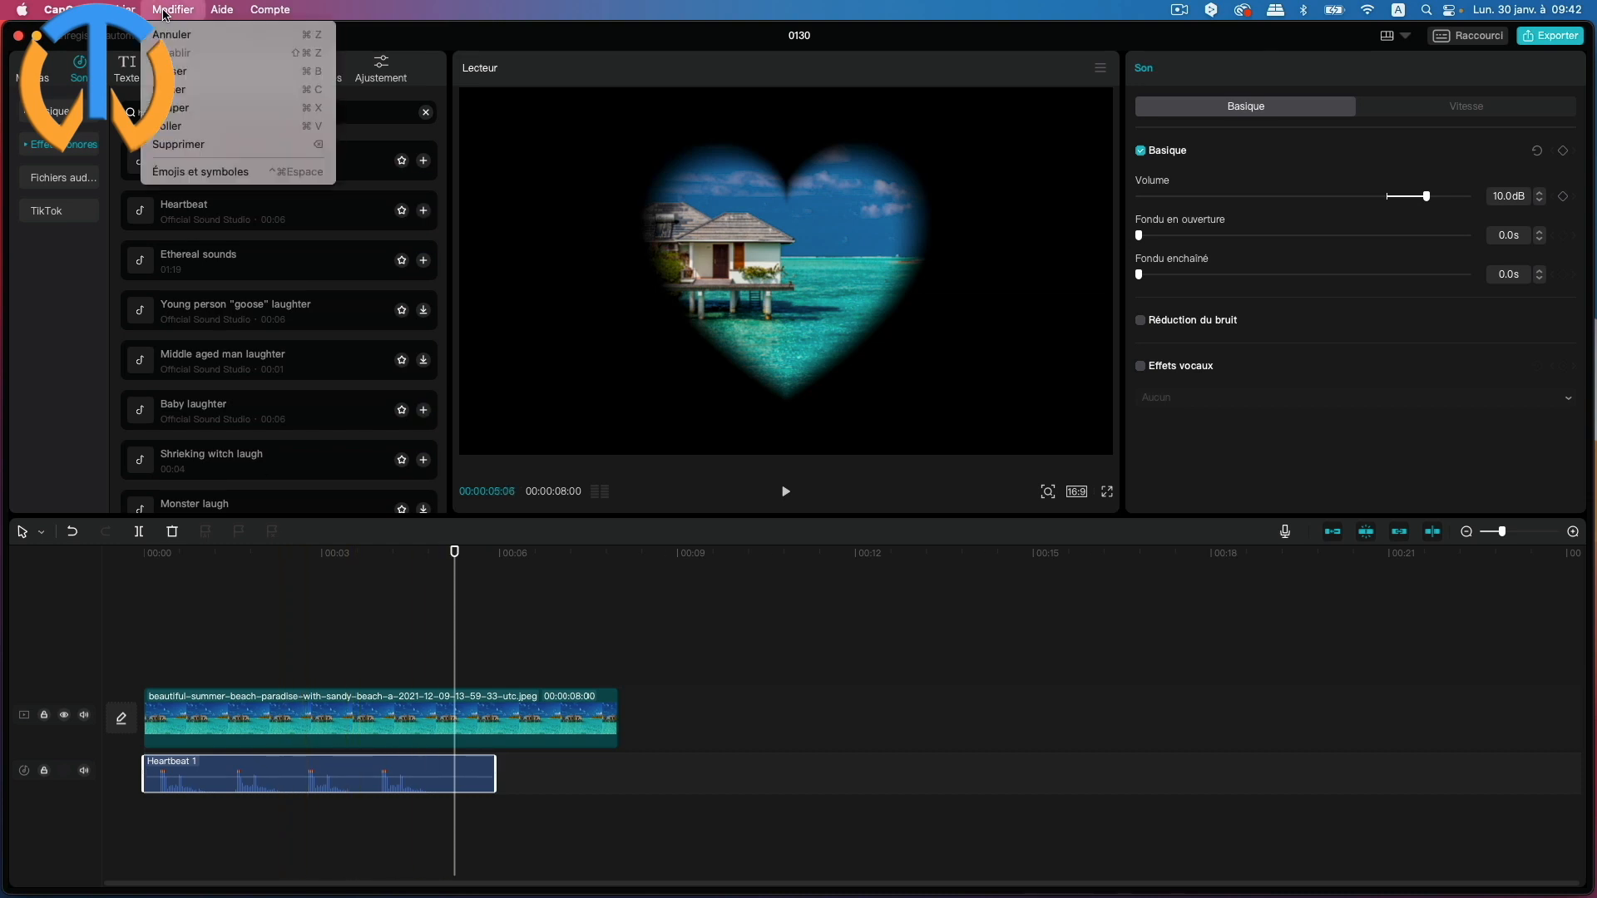
pyautogui.click(178, 87)
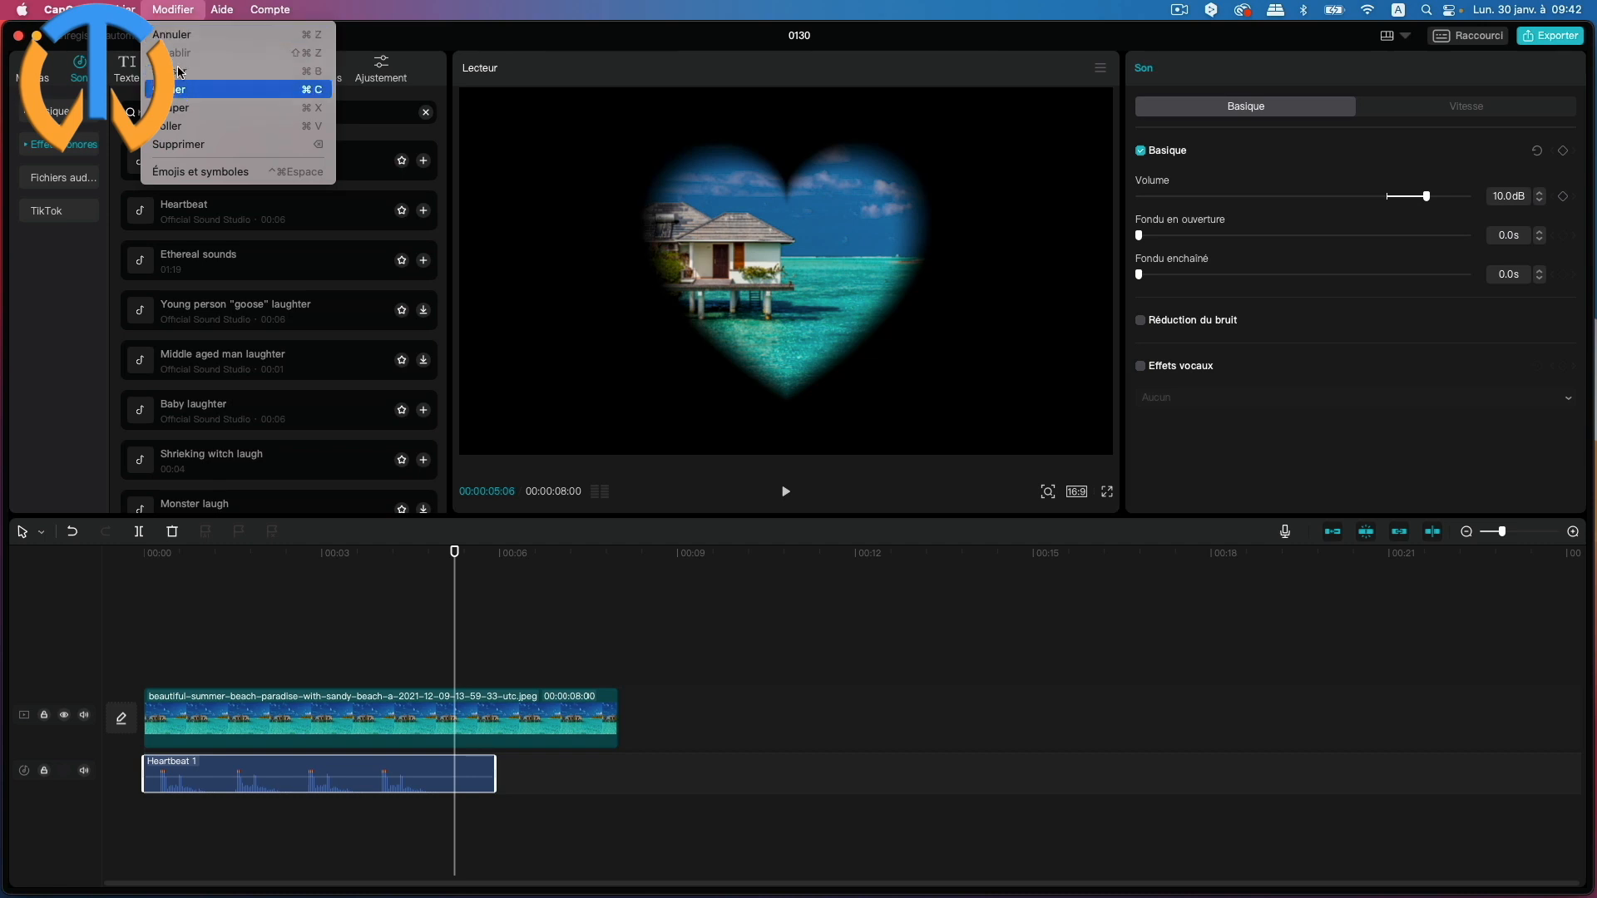
pyautogui.click(176, 10)
pyautogui.click(189, 127)
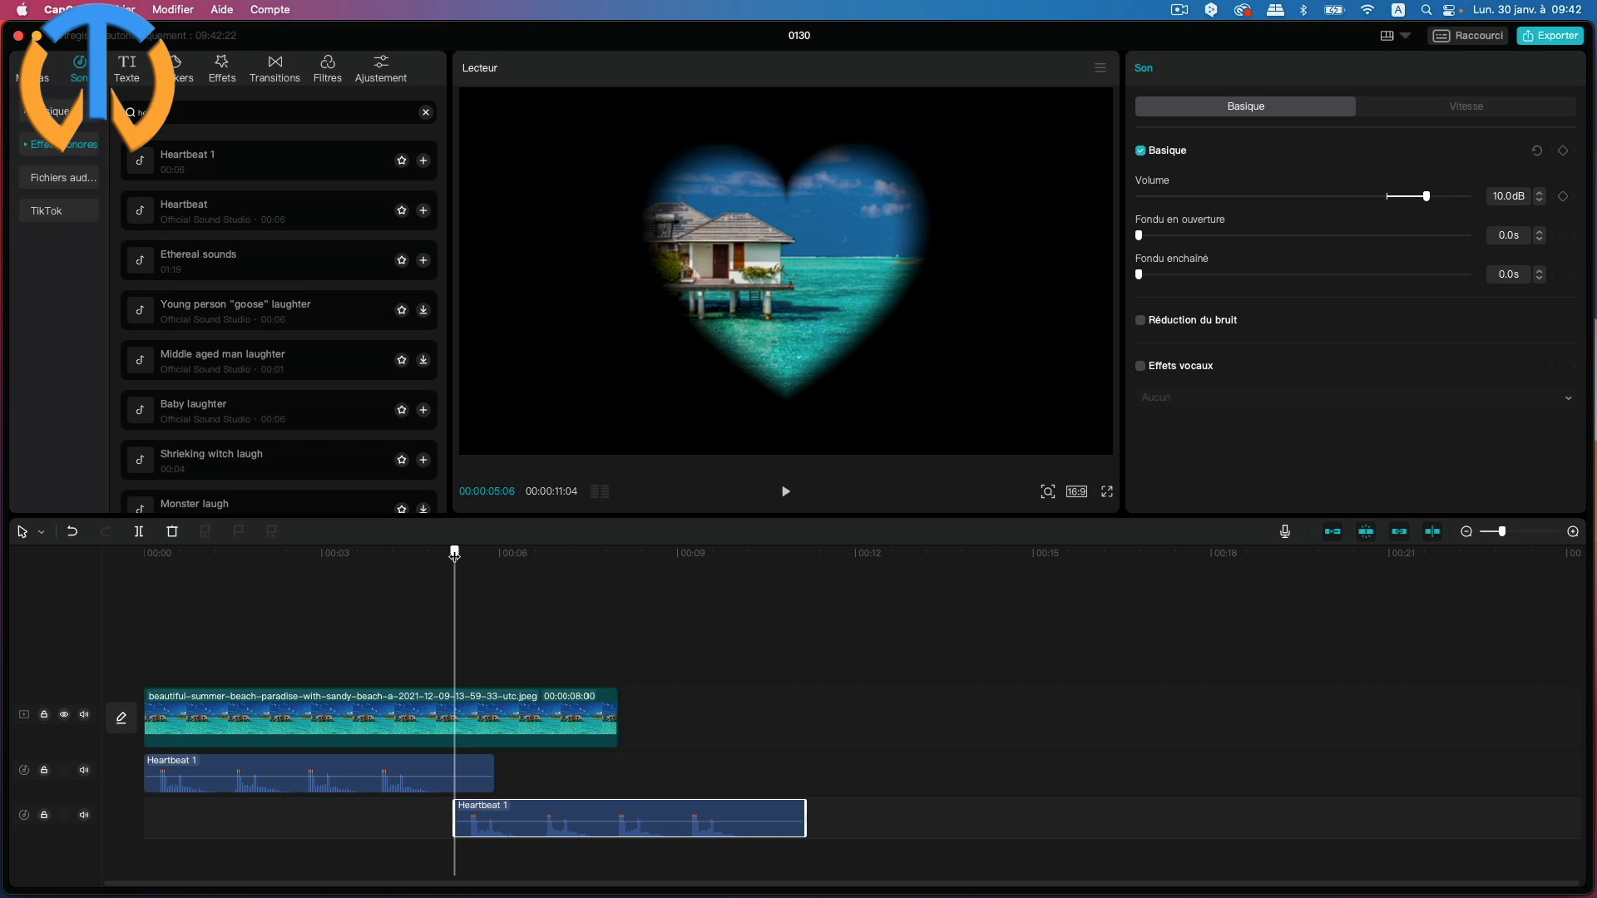
pyautogui.moveTo(456, 554); pyautogui.dragTo(144, 554)
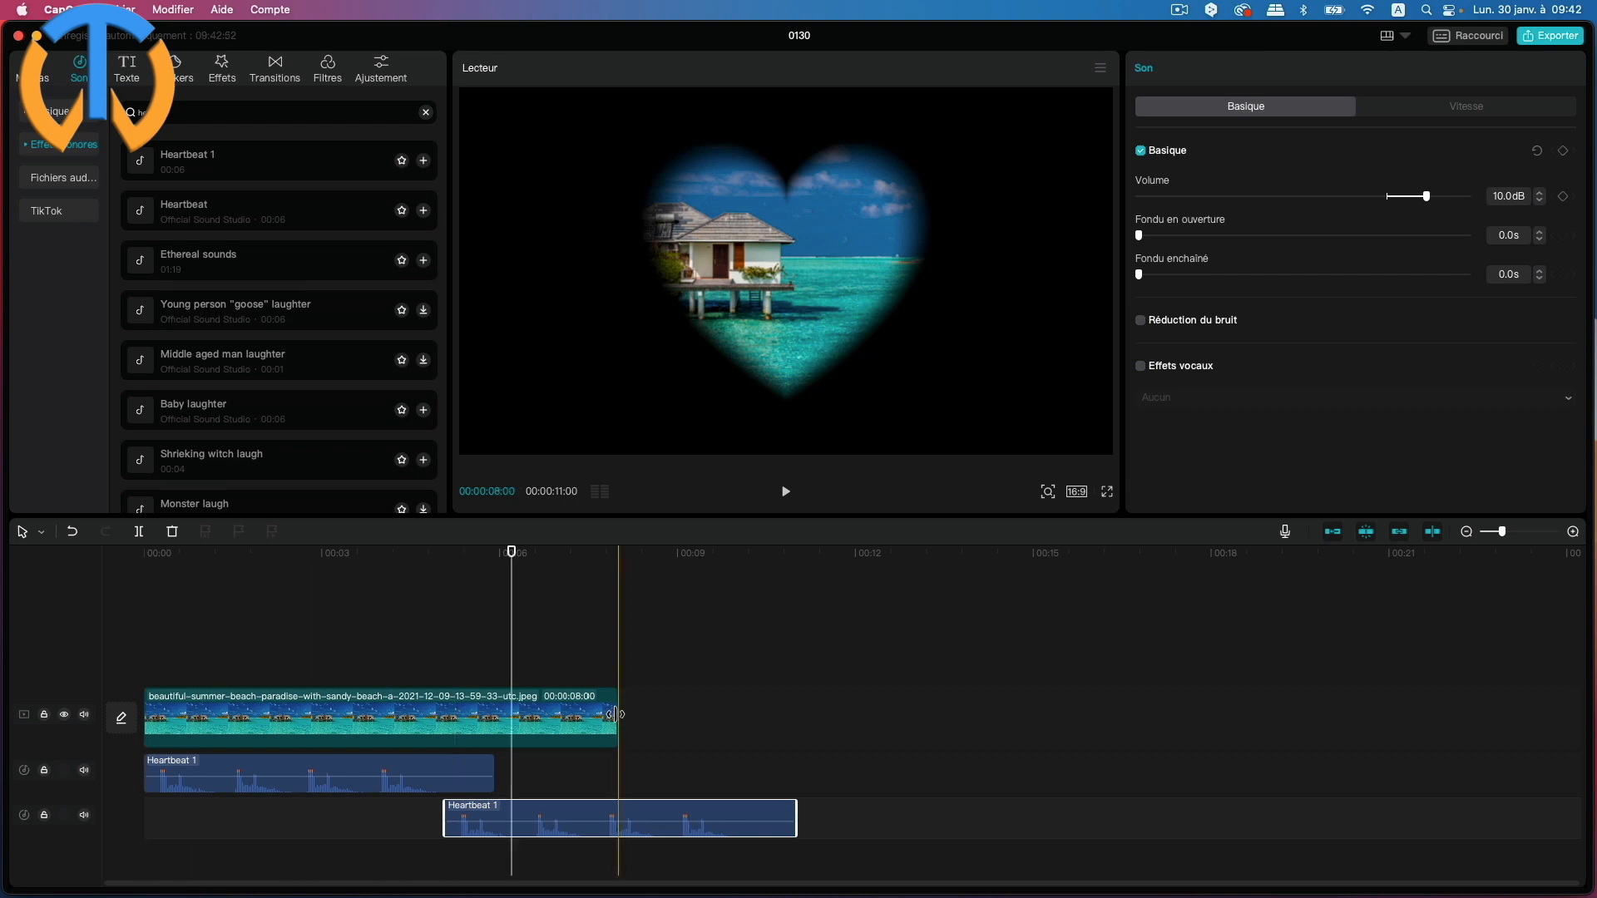
# Step: Extend the photo clip to 00:00:09:20 and trim the second heartbeat clip to end with it
pyautogui.moveTo(616, 713); pyautogui.dragTo(724, 712)
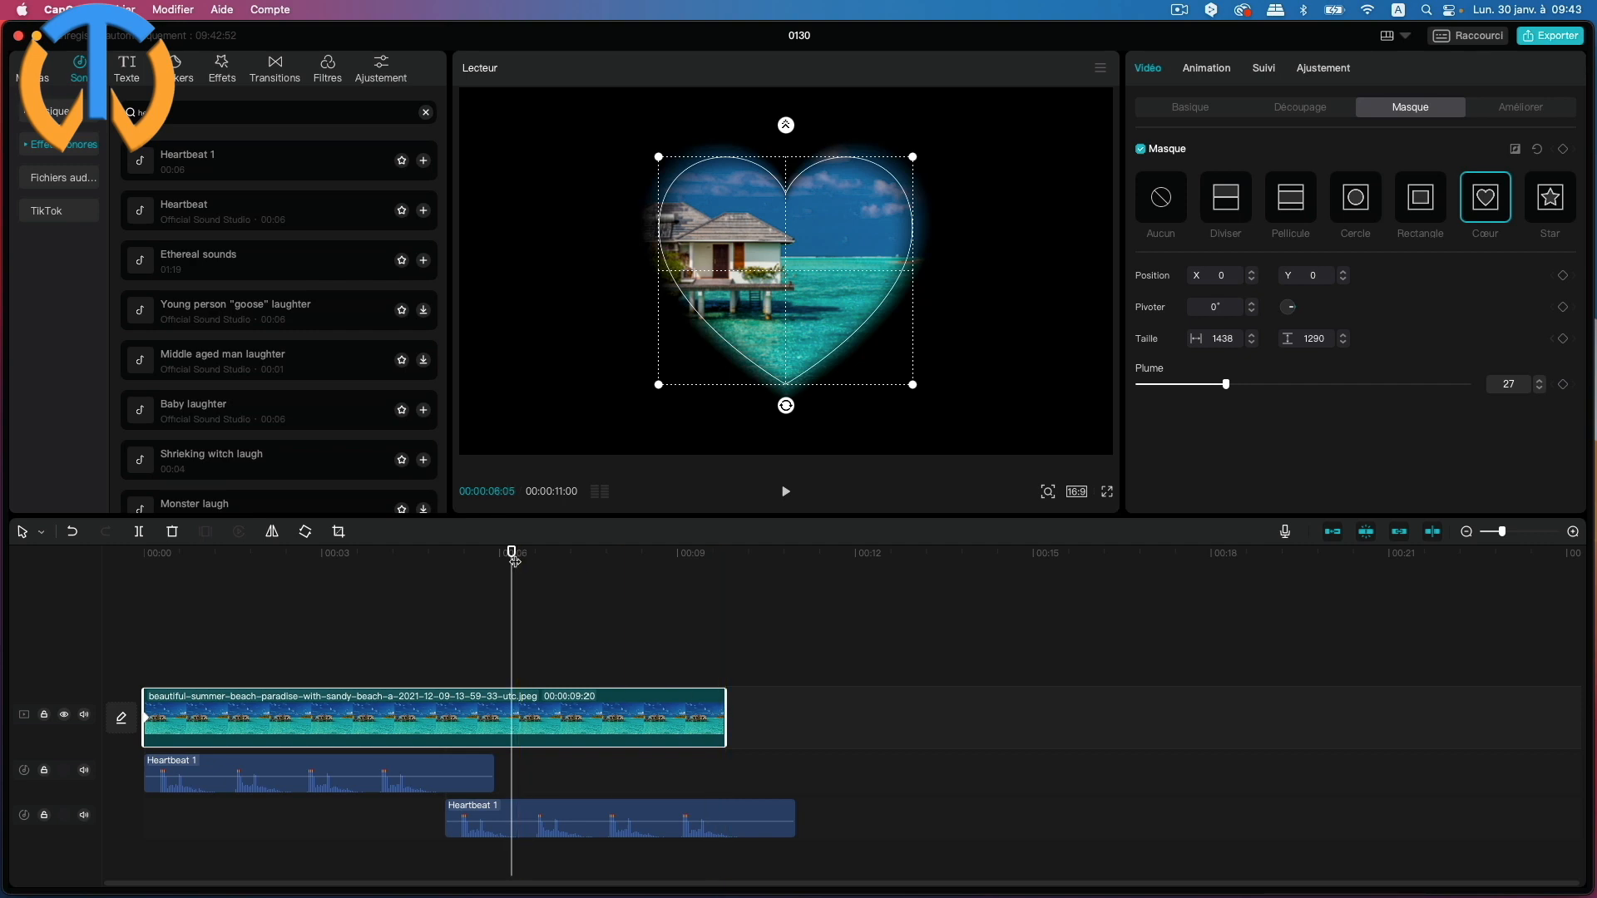
pyautogui.moveTo(513, 551); pyautogui.dragTo(722, 580)
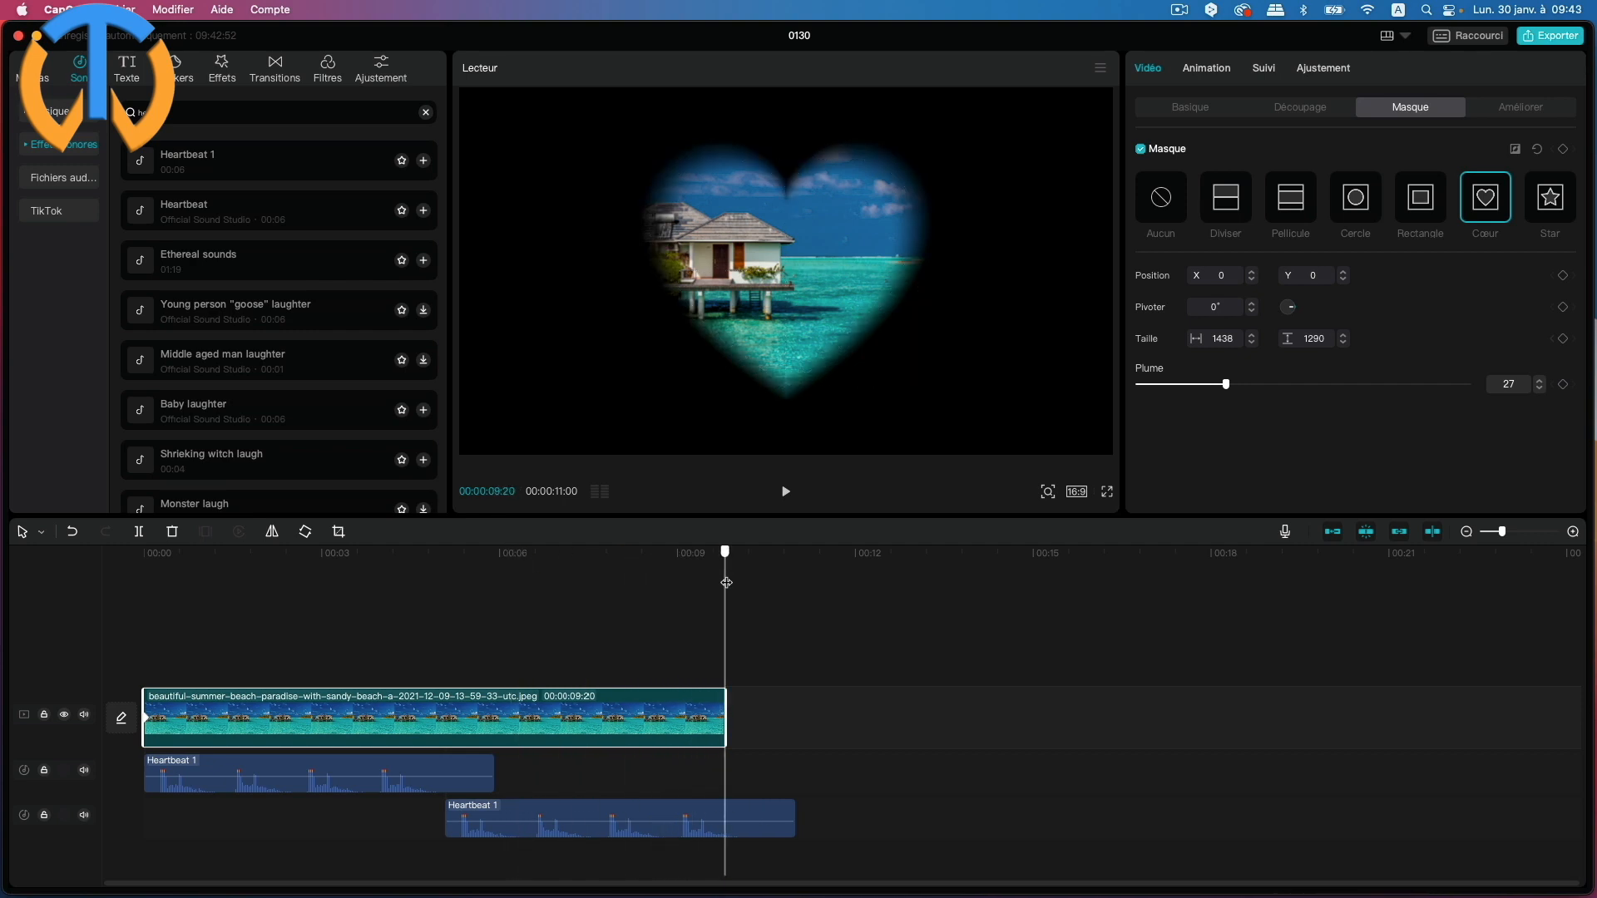
pyautogui.click(742, 819)
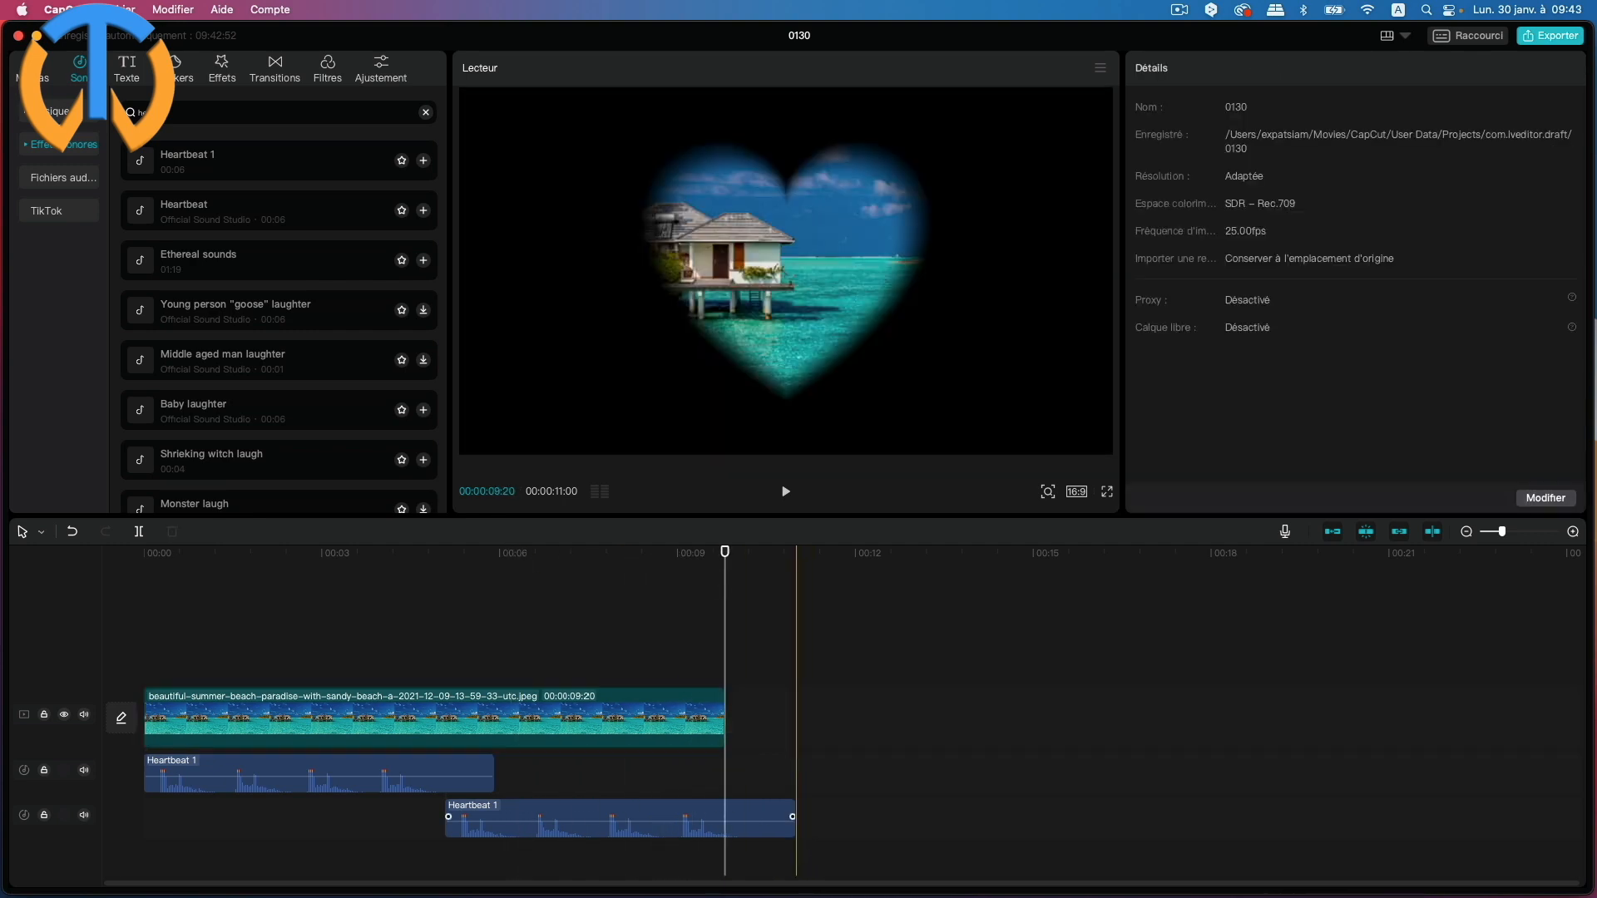
pyautogui.moveTo(793, 816); pyautogui.dragTo(727, 799)
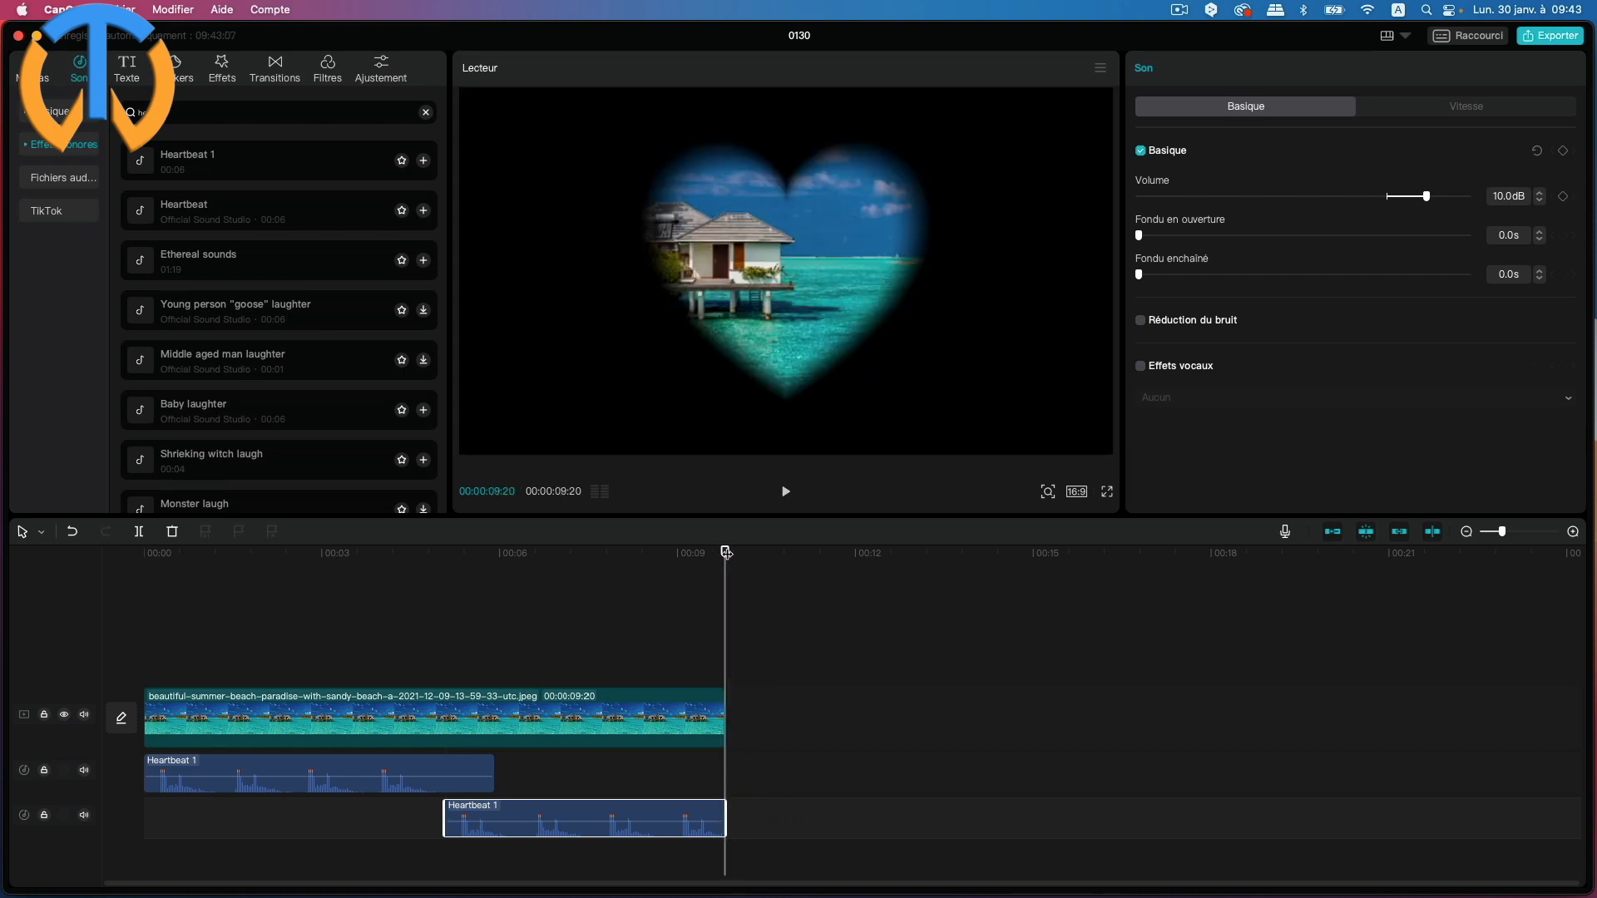
# Step: Select the photo clip and return the playhead to its mask size keyframe at the start of the timeline
pyautogui.moveTo(726, 553); pyautogui.dragTo(10, 575)
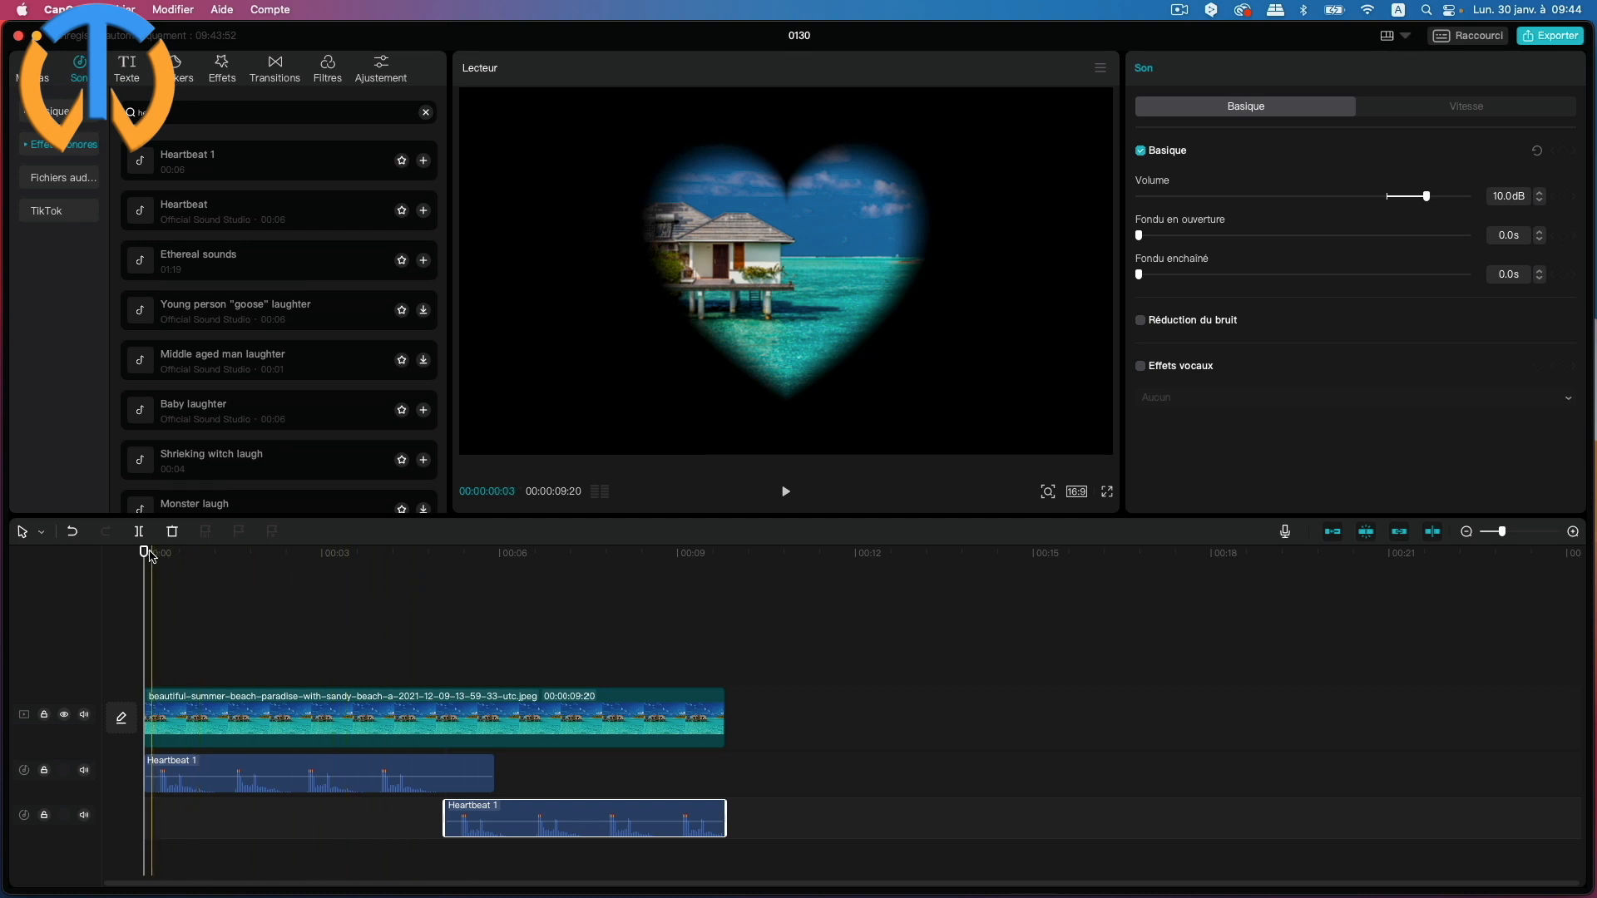
pyautogui.moveTo(145, 552); pyautogui.dragTo(115, 572)
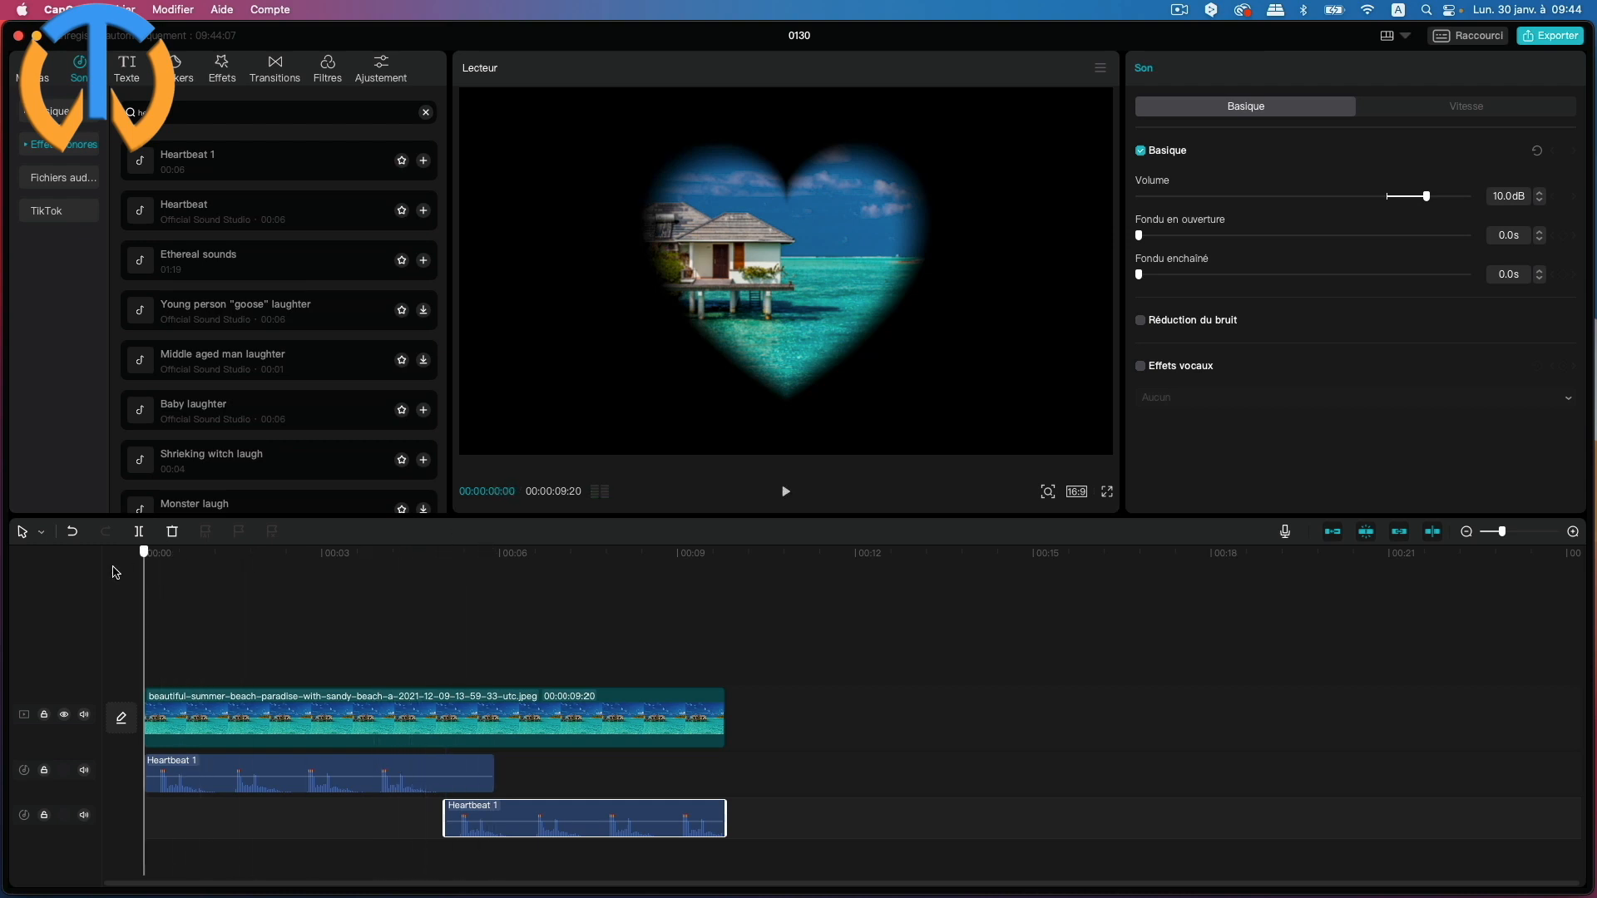
pyautogui.click(217, 710)
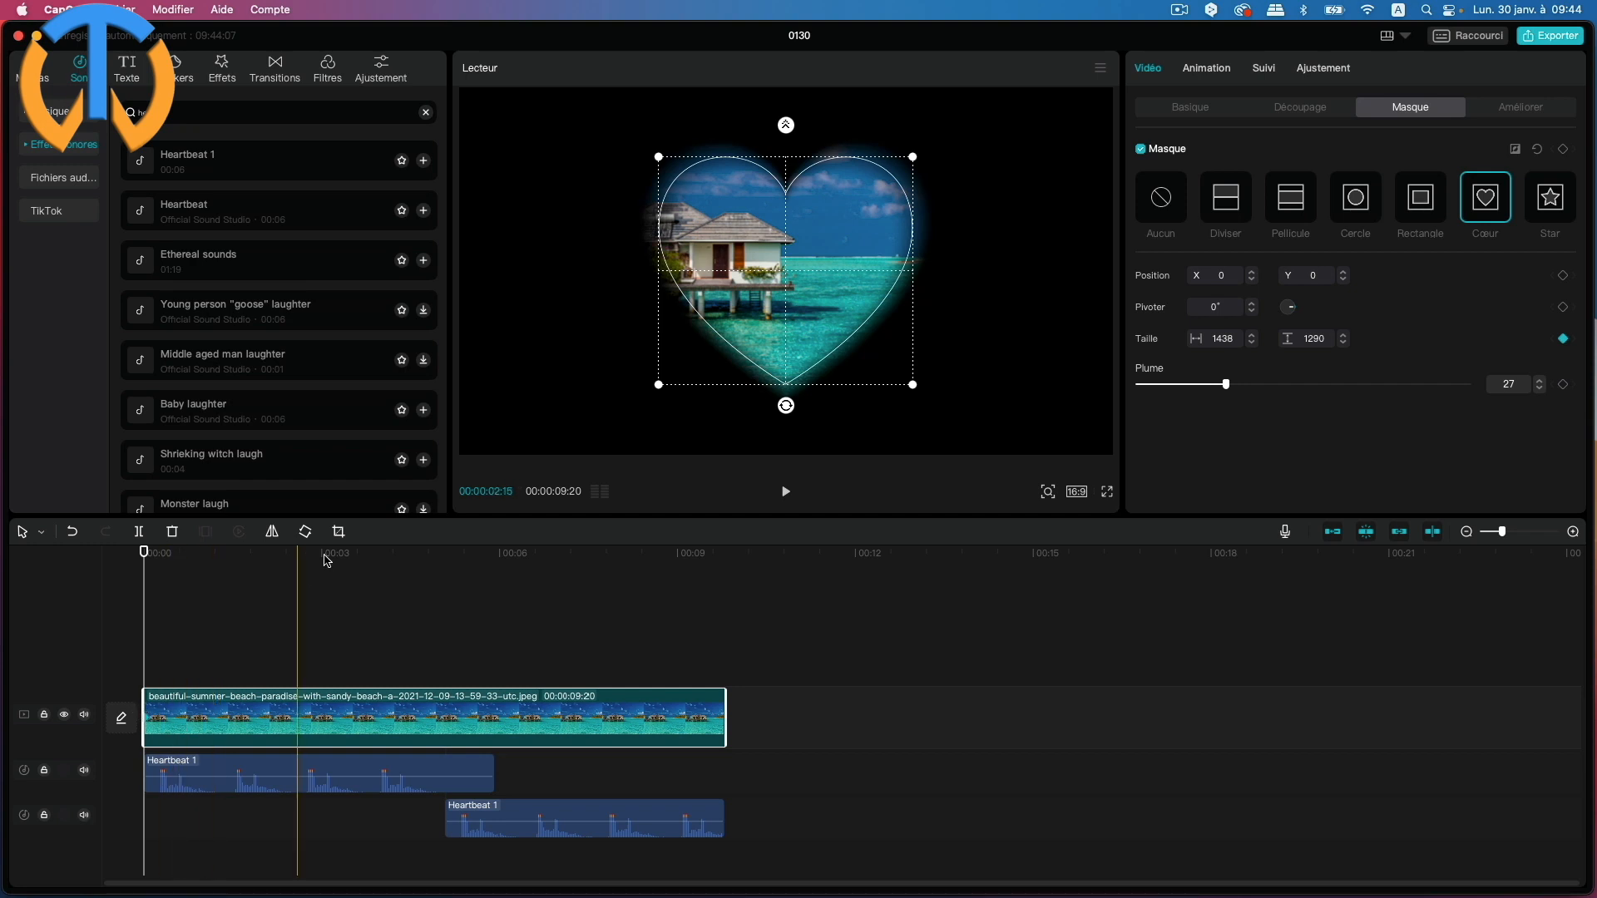
pyautogui.click(1555, 341)
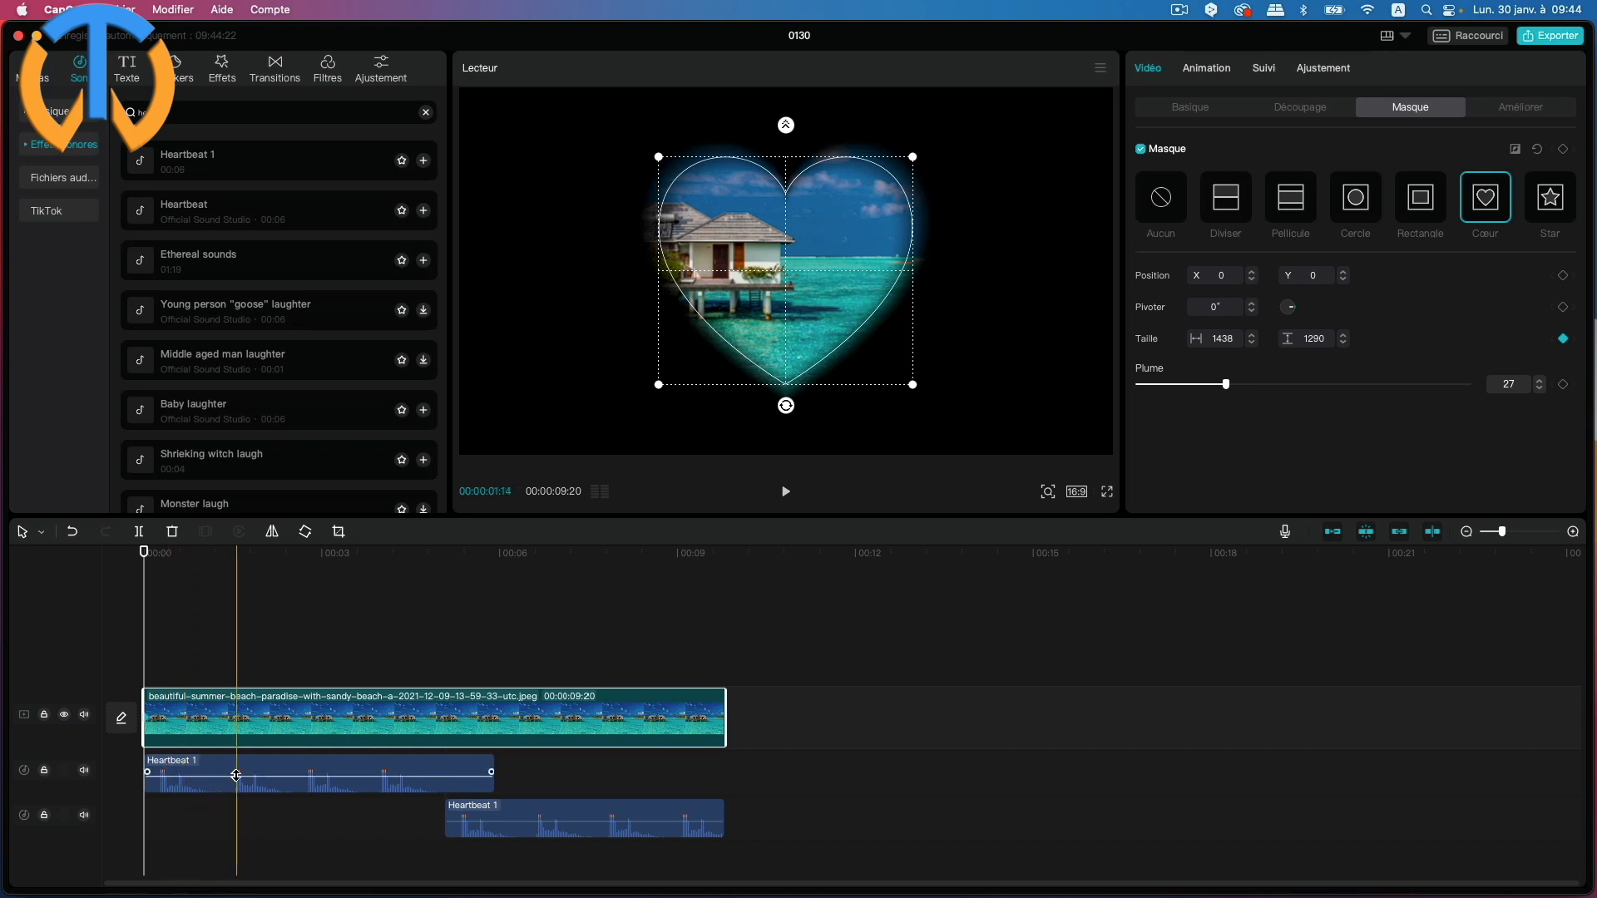
pyautogui.click(274, 551)
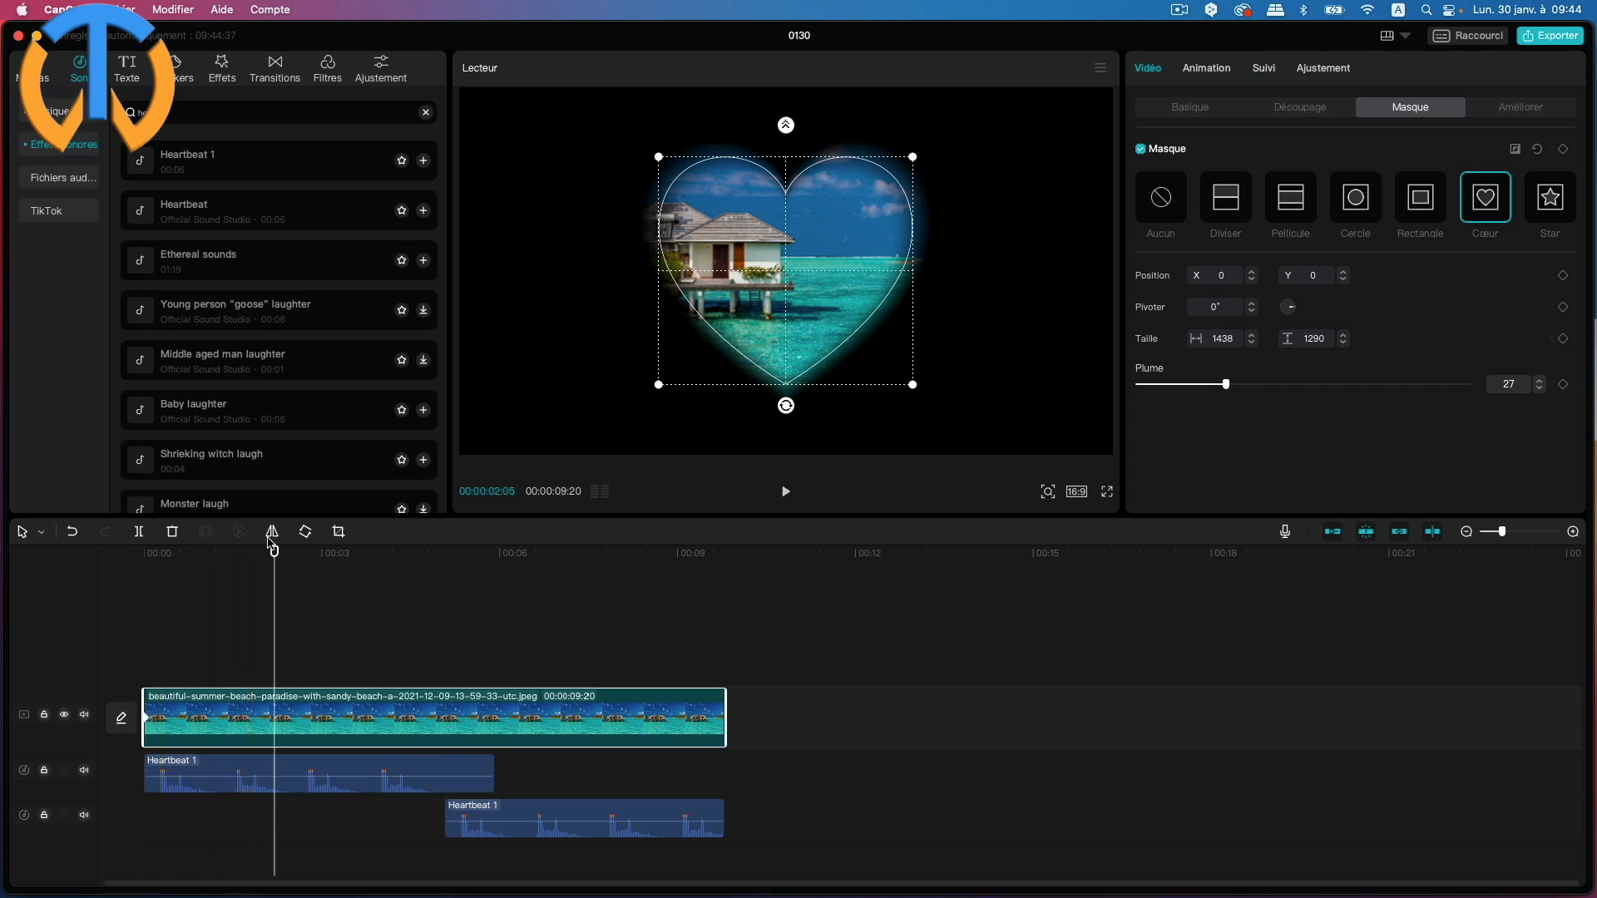
pyautogui.moveTo(273, 550); pyautogui.dragTo(139, 557)
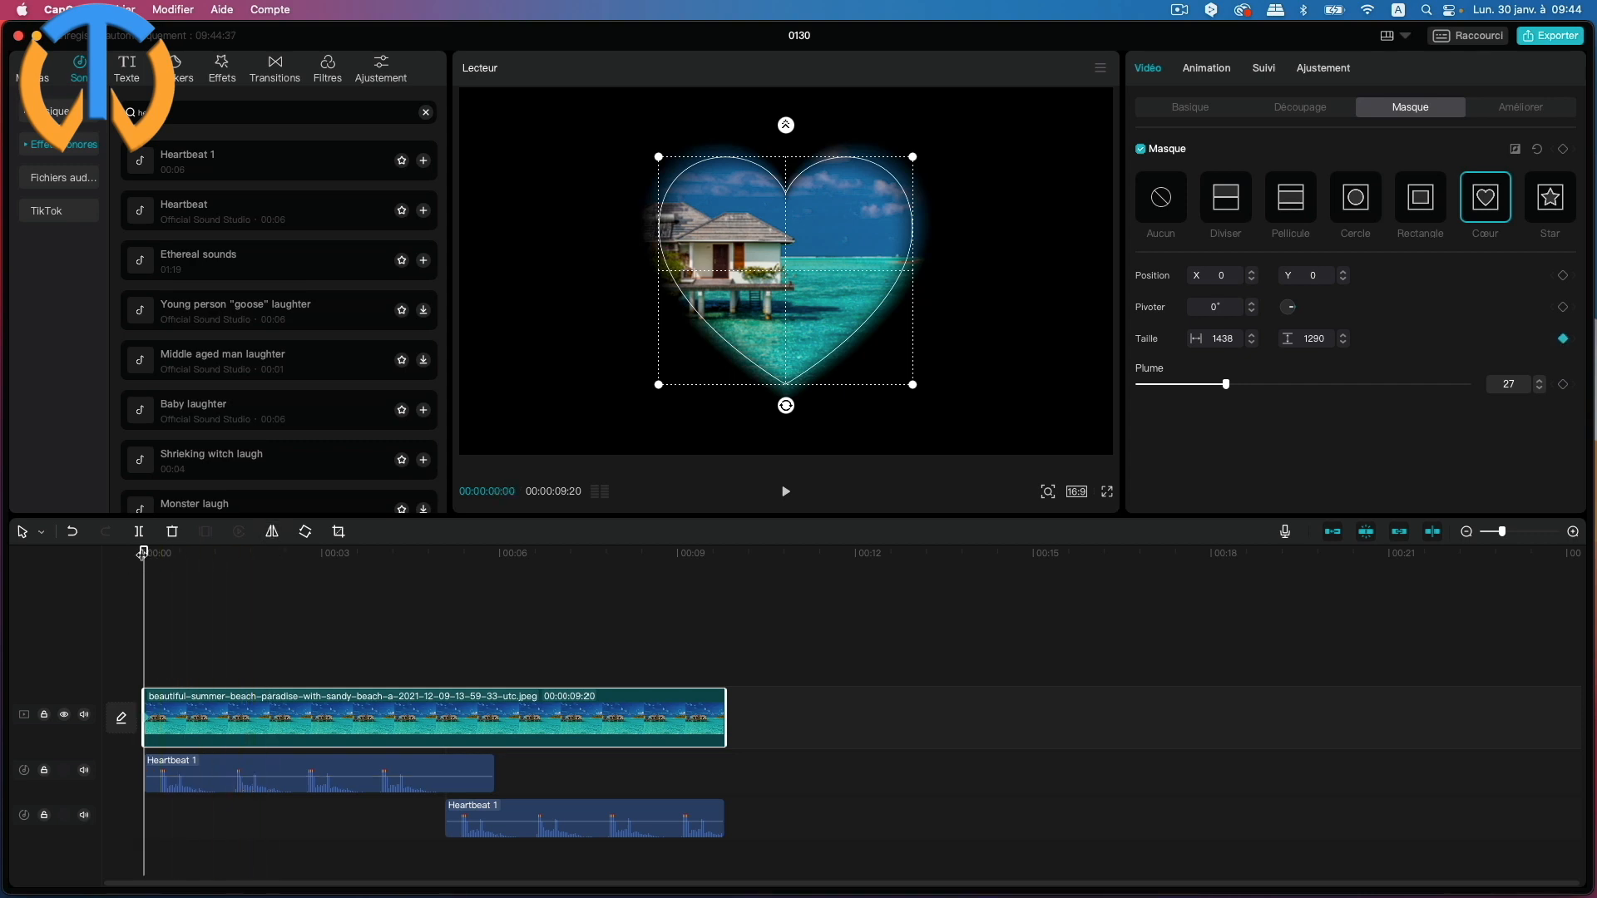
# Step: Pulse the heart mask on the first beat: enlarge it to 1717 × 1540 at 00:00:00:08 and shrink it to 1562 × 1401 at 00:00:00:15
pyautogui.moveTo(141, 557); pyautogui.dragTo(161, 566)
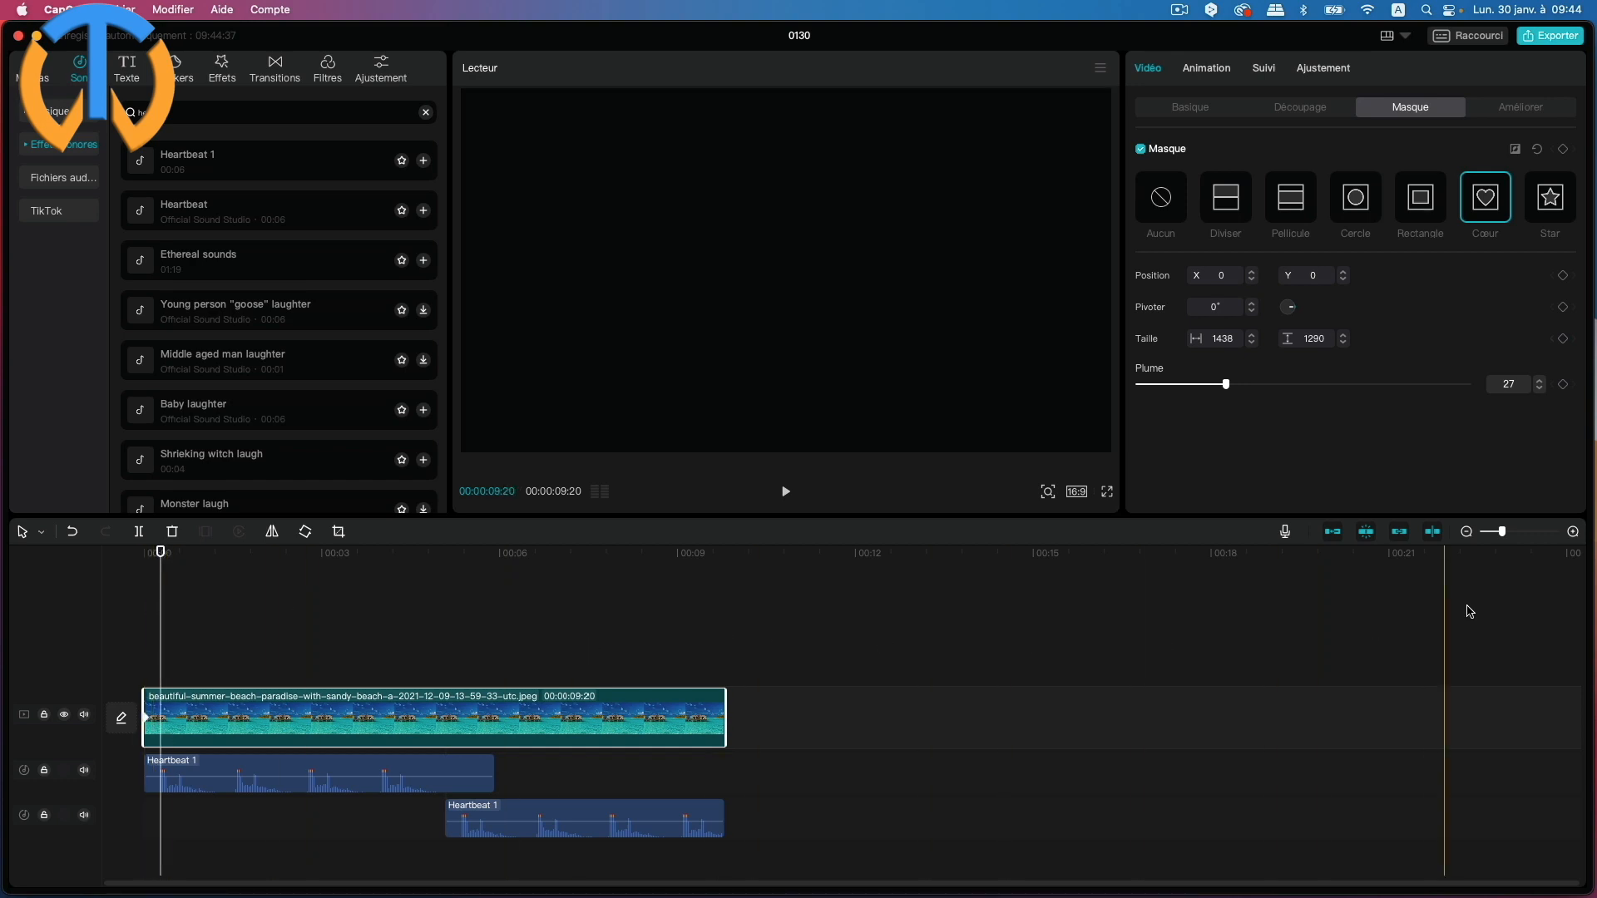
pyautogui.moveTo(1507, 533); pyautogui.dragTo(1537, 528)
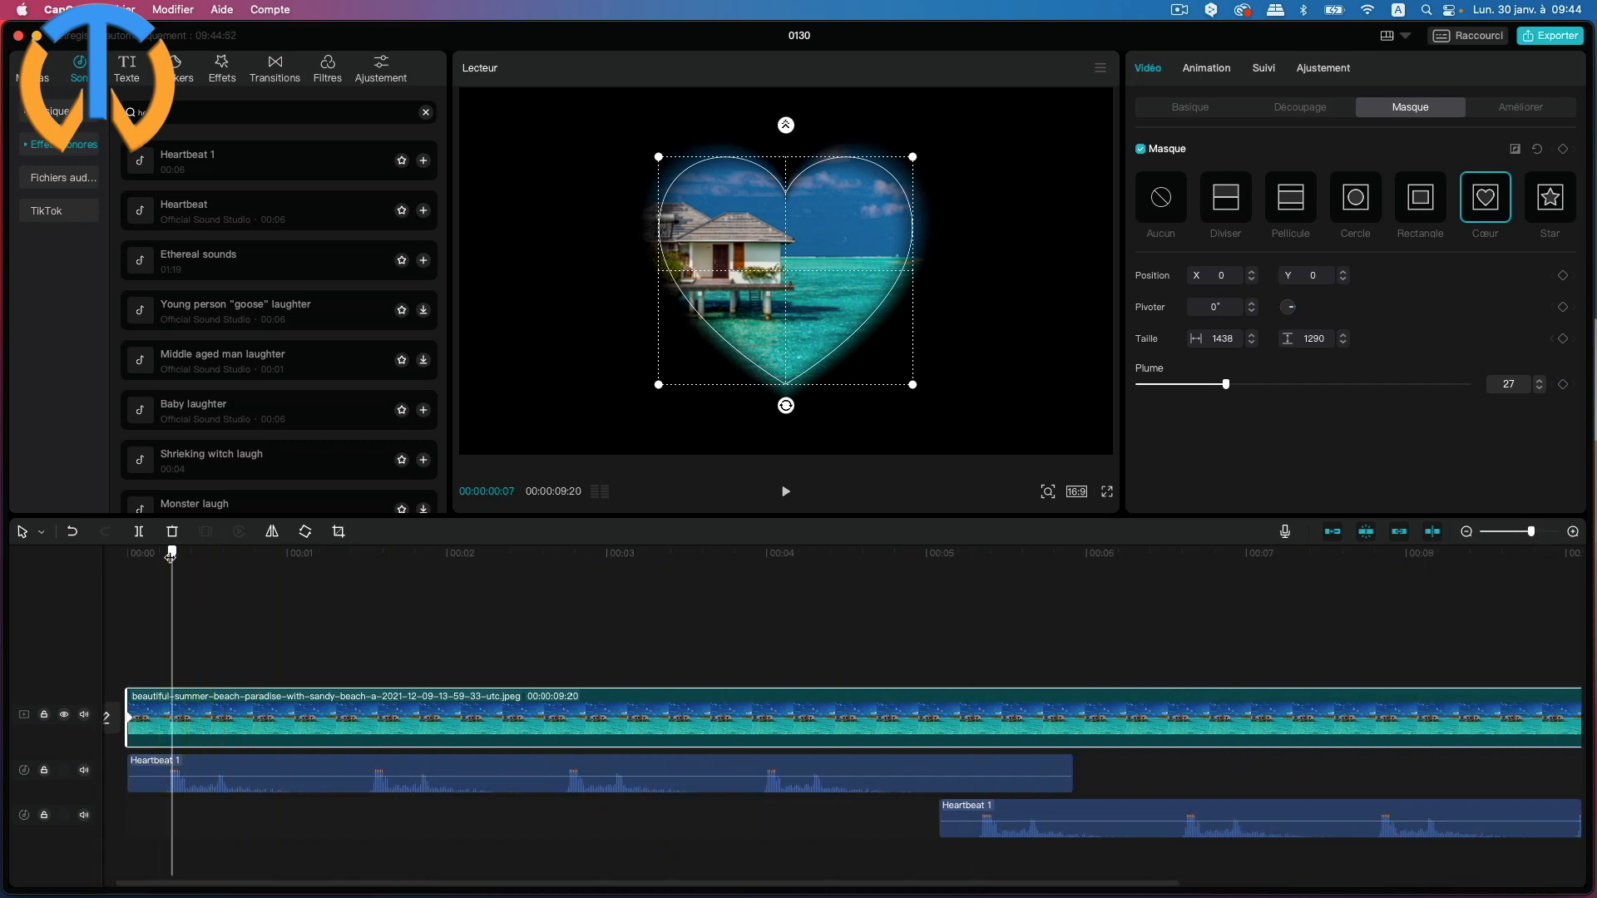
pyautogui.moveTo(173, 553)
pyautogui.mouseDown()
pyautogui.moveTo(201, 555)
pyautogui.moveTo(178, 567)
pyautogui.mouseUp()
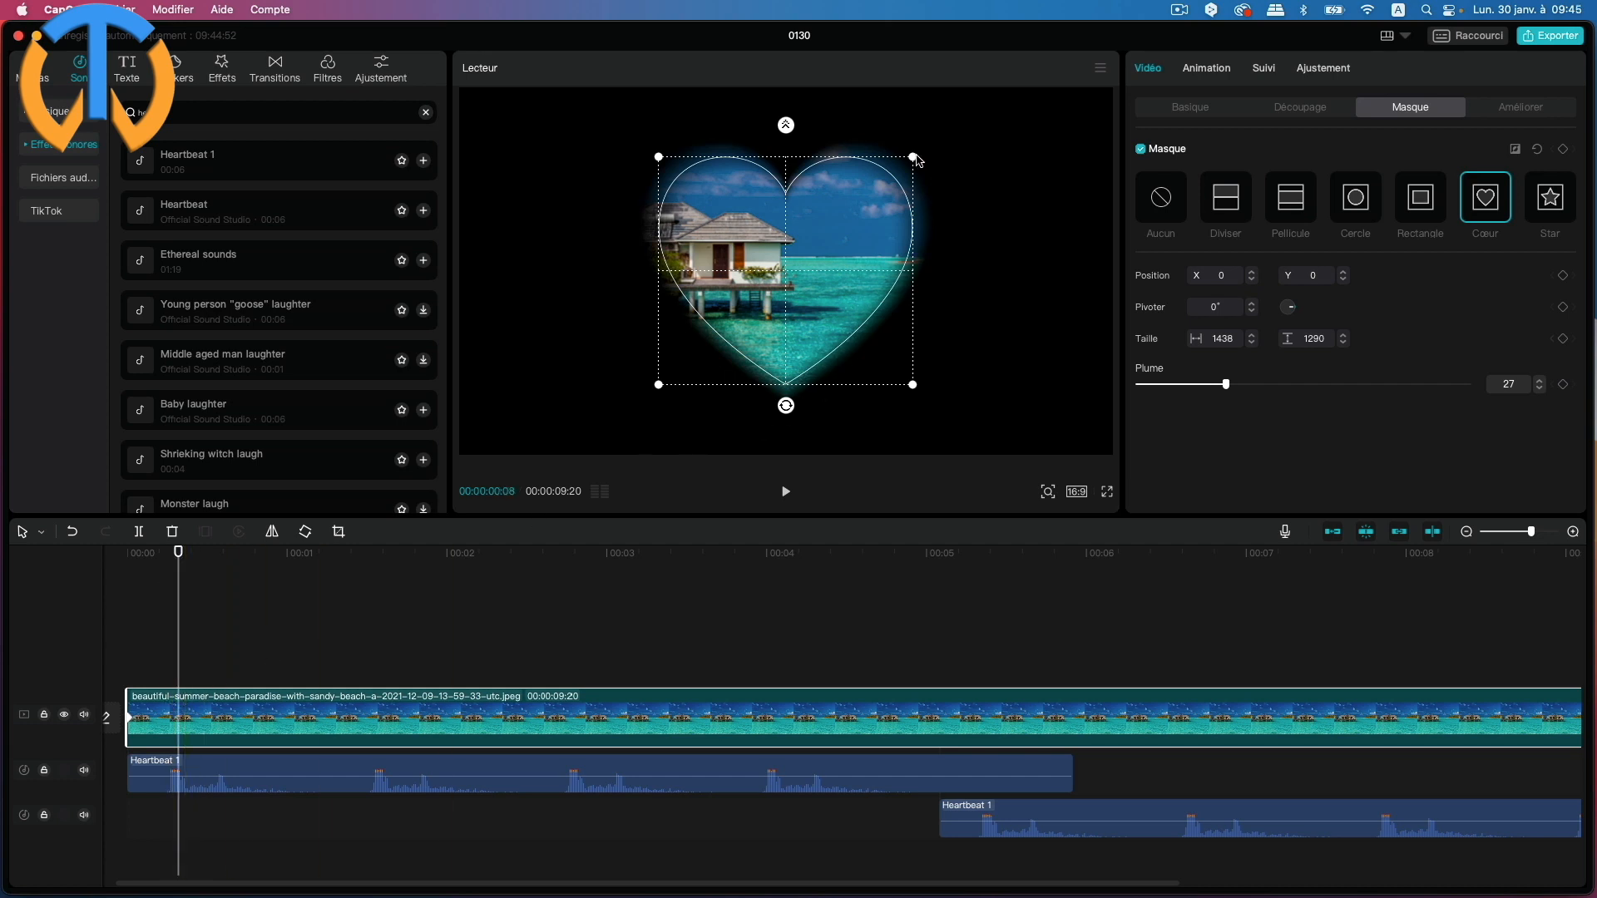
pyautogui.moveTo(914, 157); pyautogui.dragTo(938, 136)
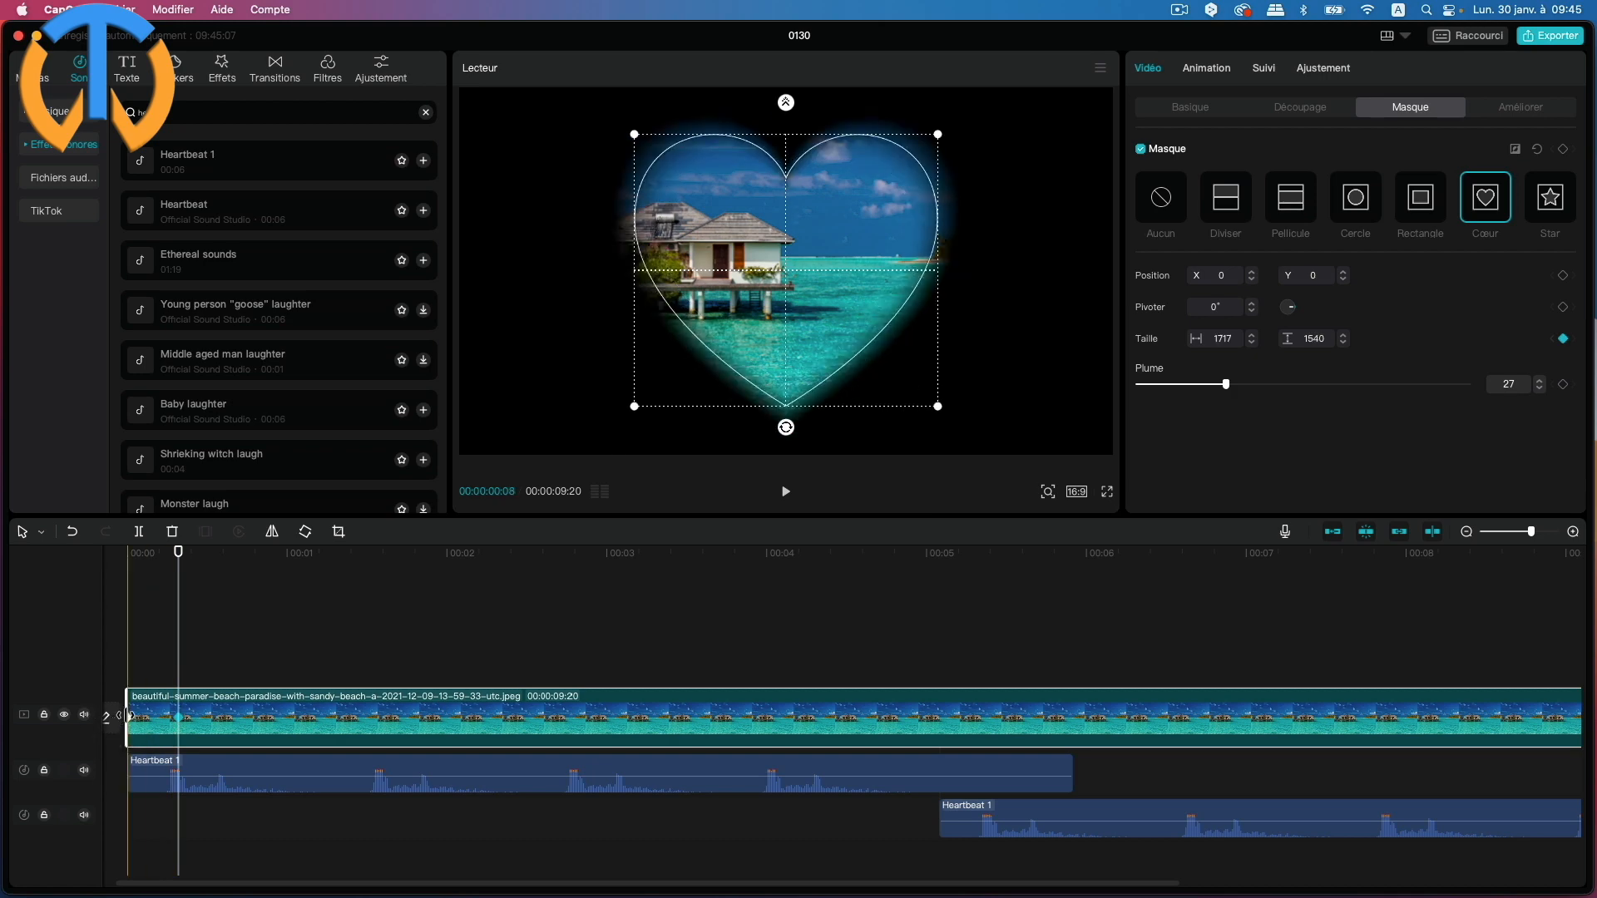
pyautogui.click(1562, 338)
pyautogui.moveTo(178, 552); pyautogui.dragTo(223, 533)
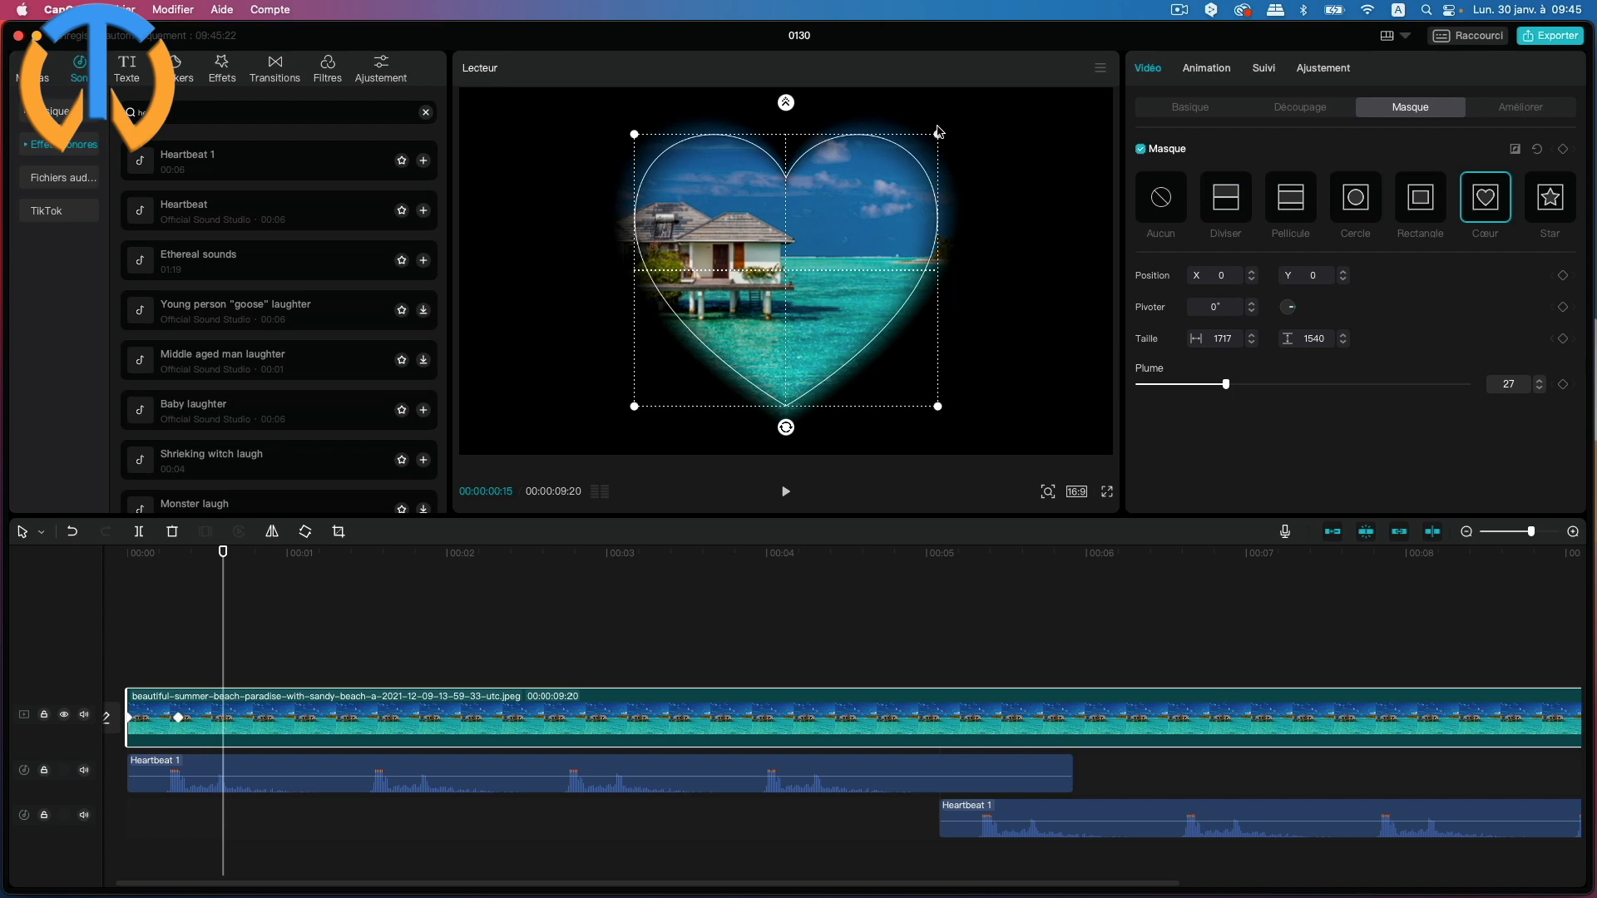
pyautogui.moveTo(939, 136); pyautogui.dragTo(927, 154)
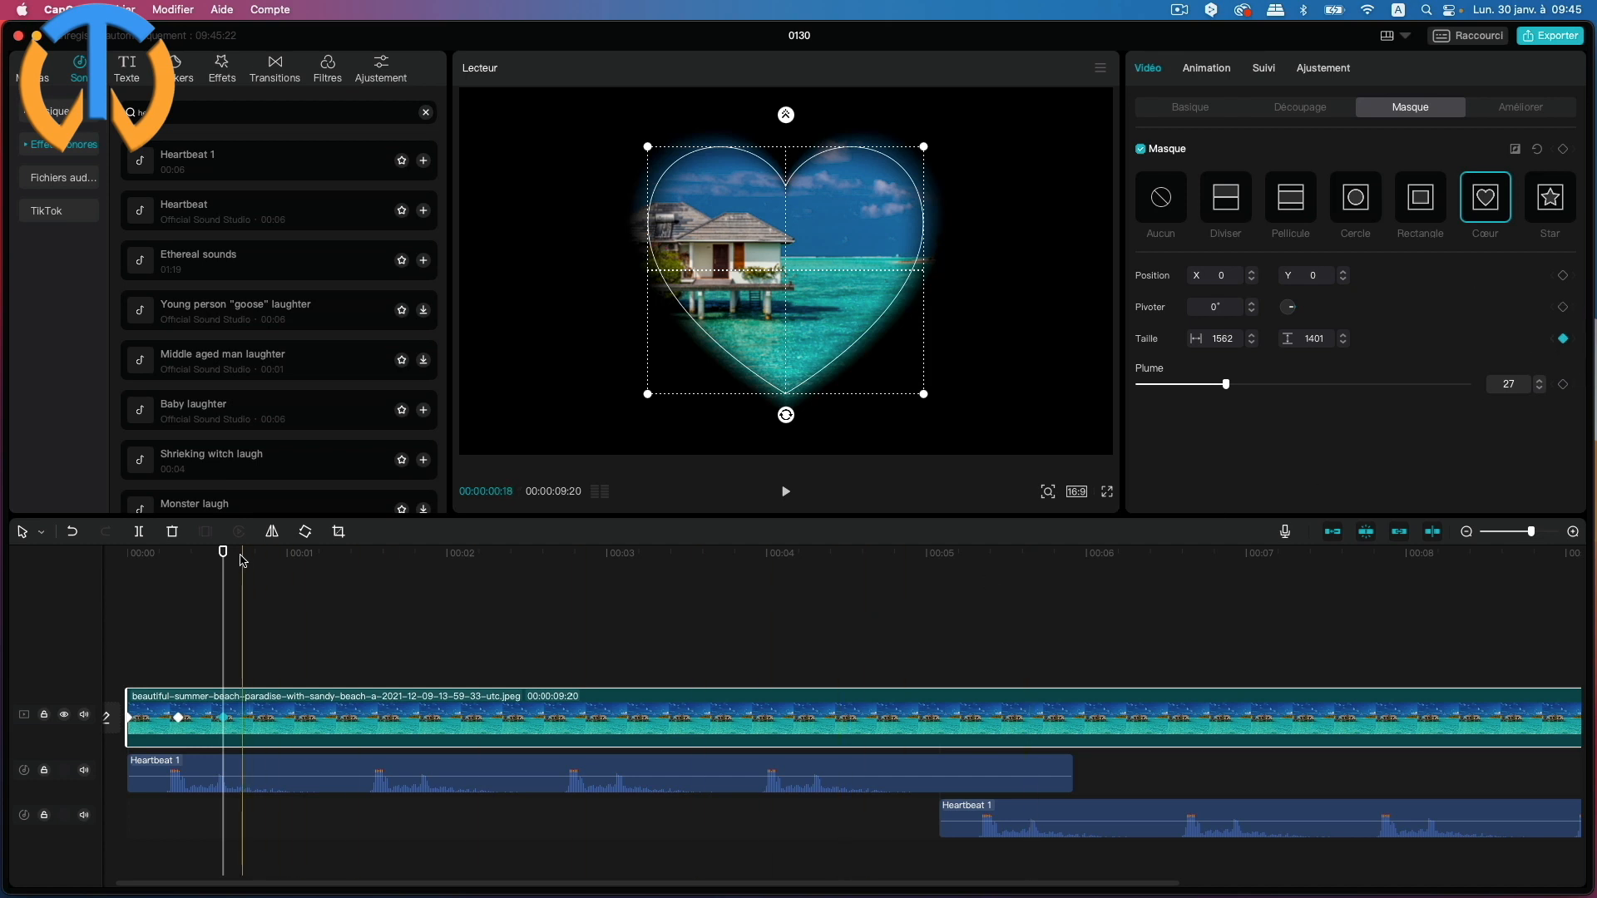
# Step: Hold the mask size with a keyframe just before the second beat, and enlarge the heart to 1841 × 1651 at 00:00:01:14
pyautogui.moveTo(224, 554); pyautogui.dragTo(350, 555)
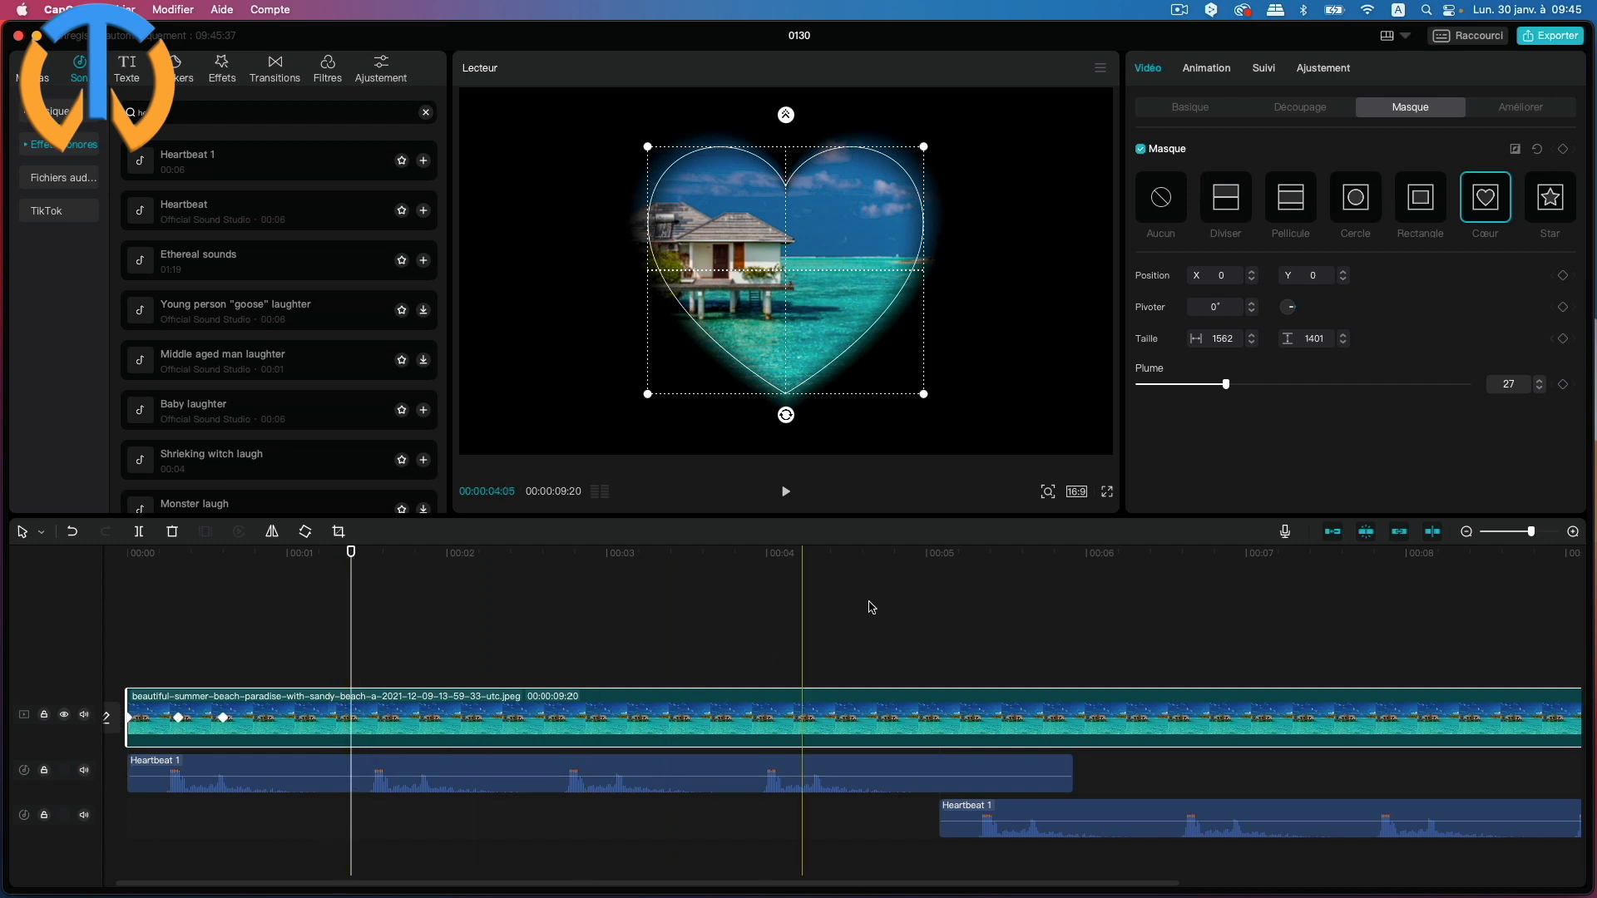
pyautogui.click(1562, 339)
pyautogui.moveTo(352, 556); pyautogui.dragTo(377, 555)
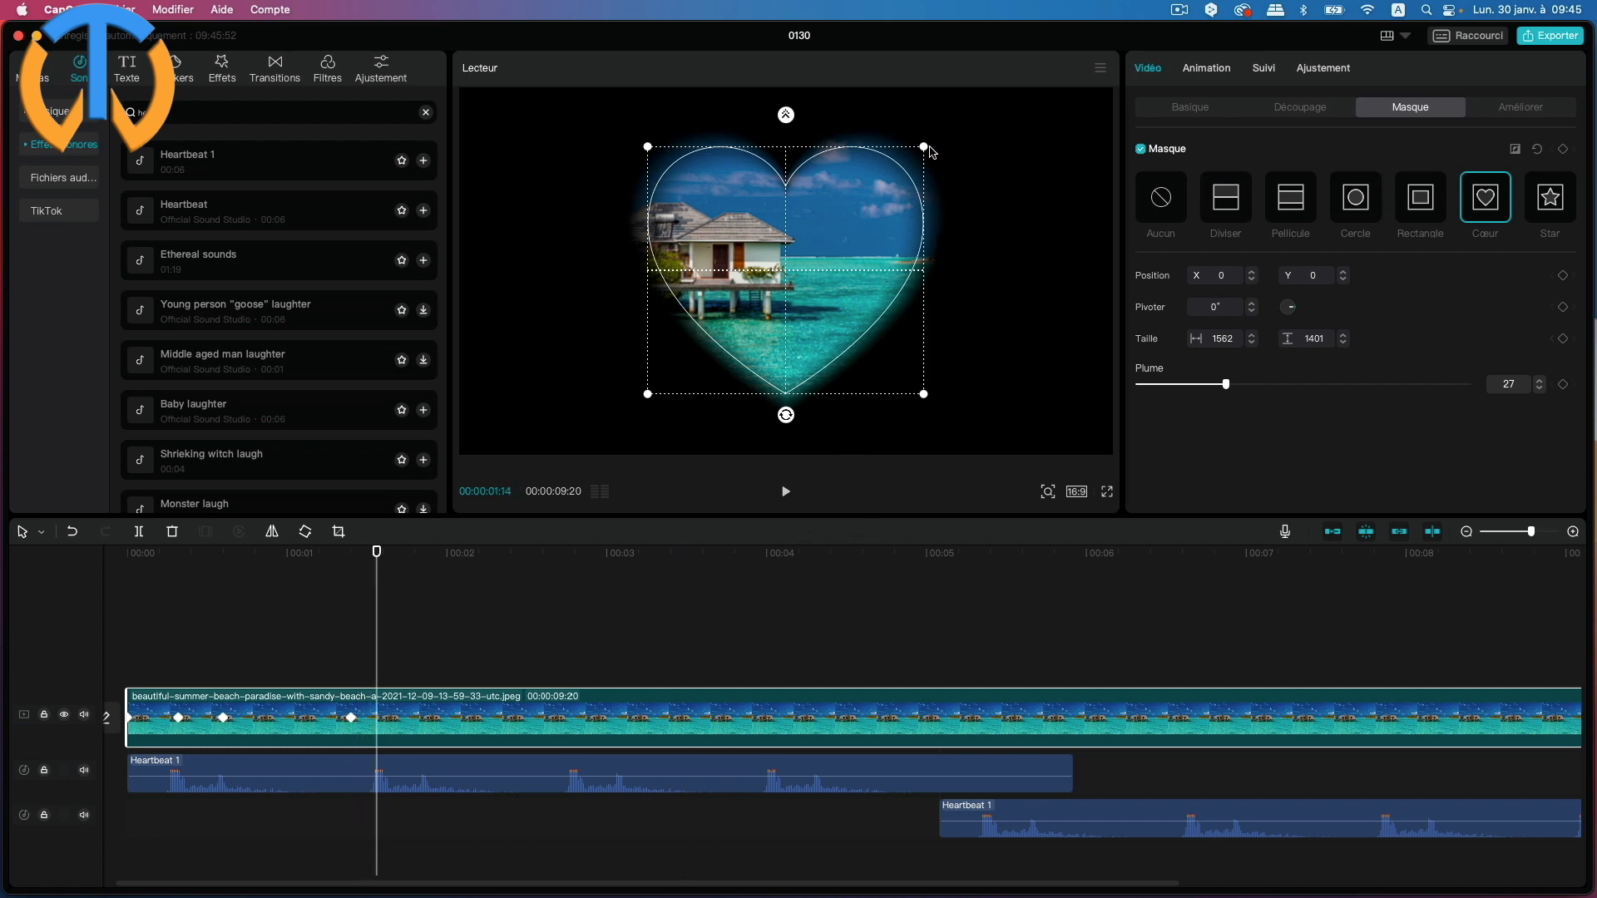
pyautogui.moveTo(927, 144); pyautogui.dragTo(950, 123)
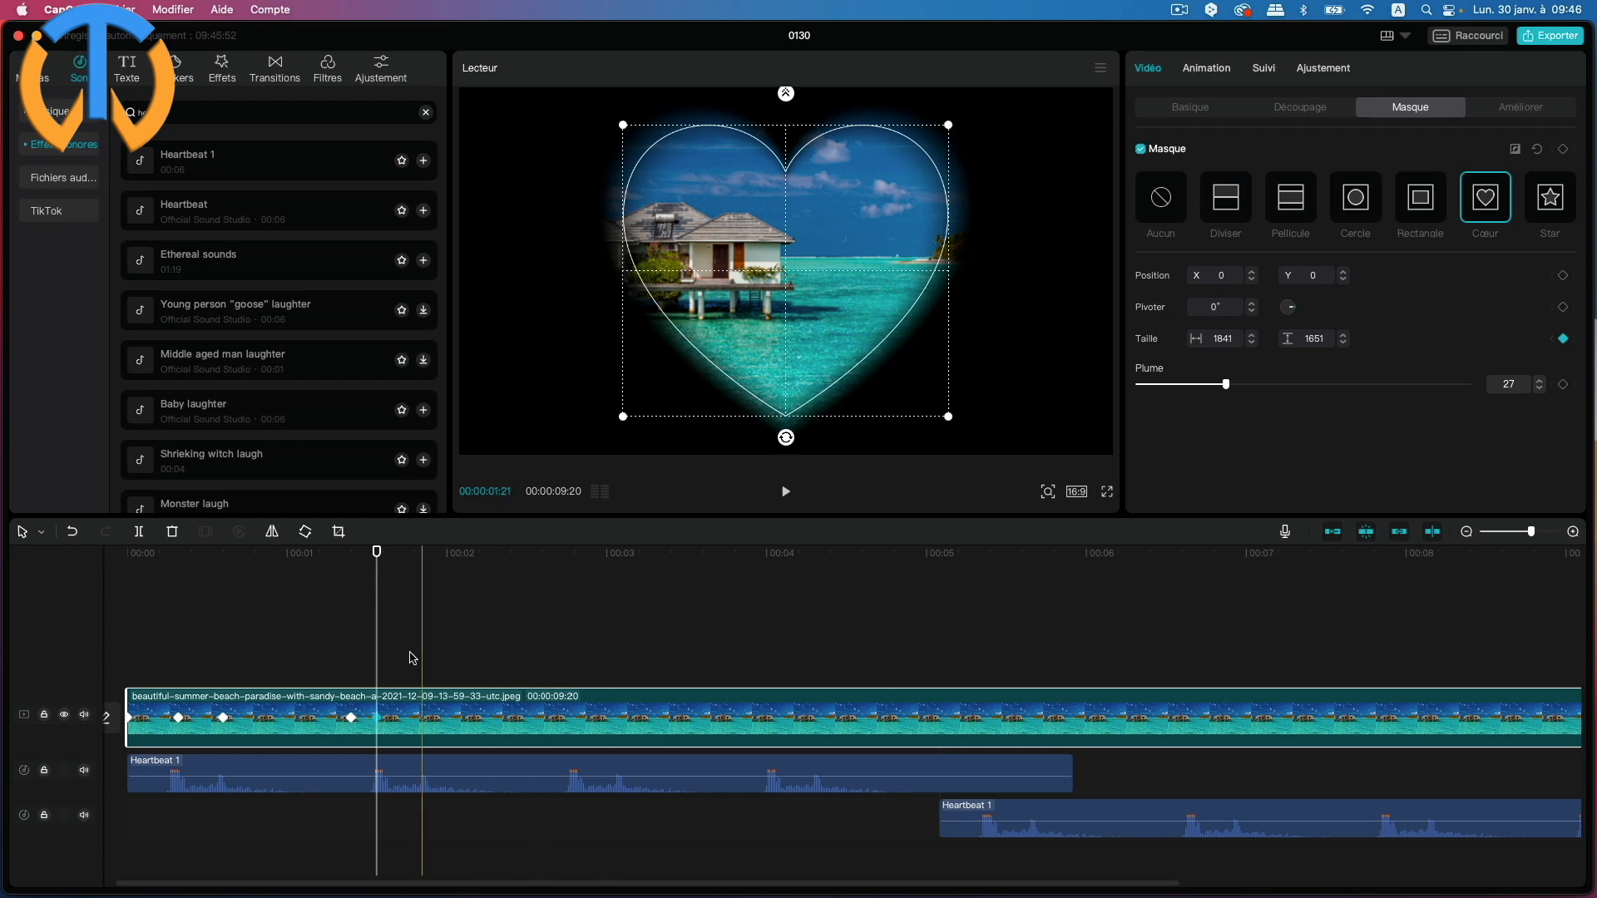
# Step: Shrink the heart mask to 1707 × 1531 at 00:00:01:21 and hold that size with a keyframe at 00:00:02:16
pyautogui.moveTo(377, 553); pyautogui.dragTo(420, 544)
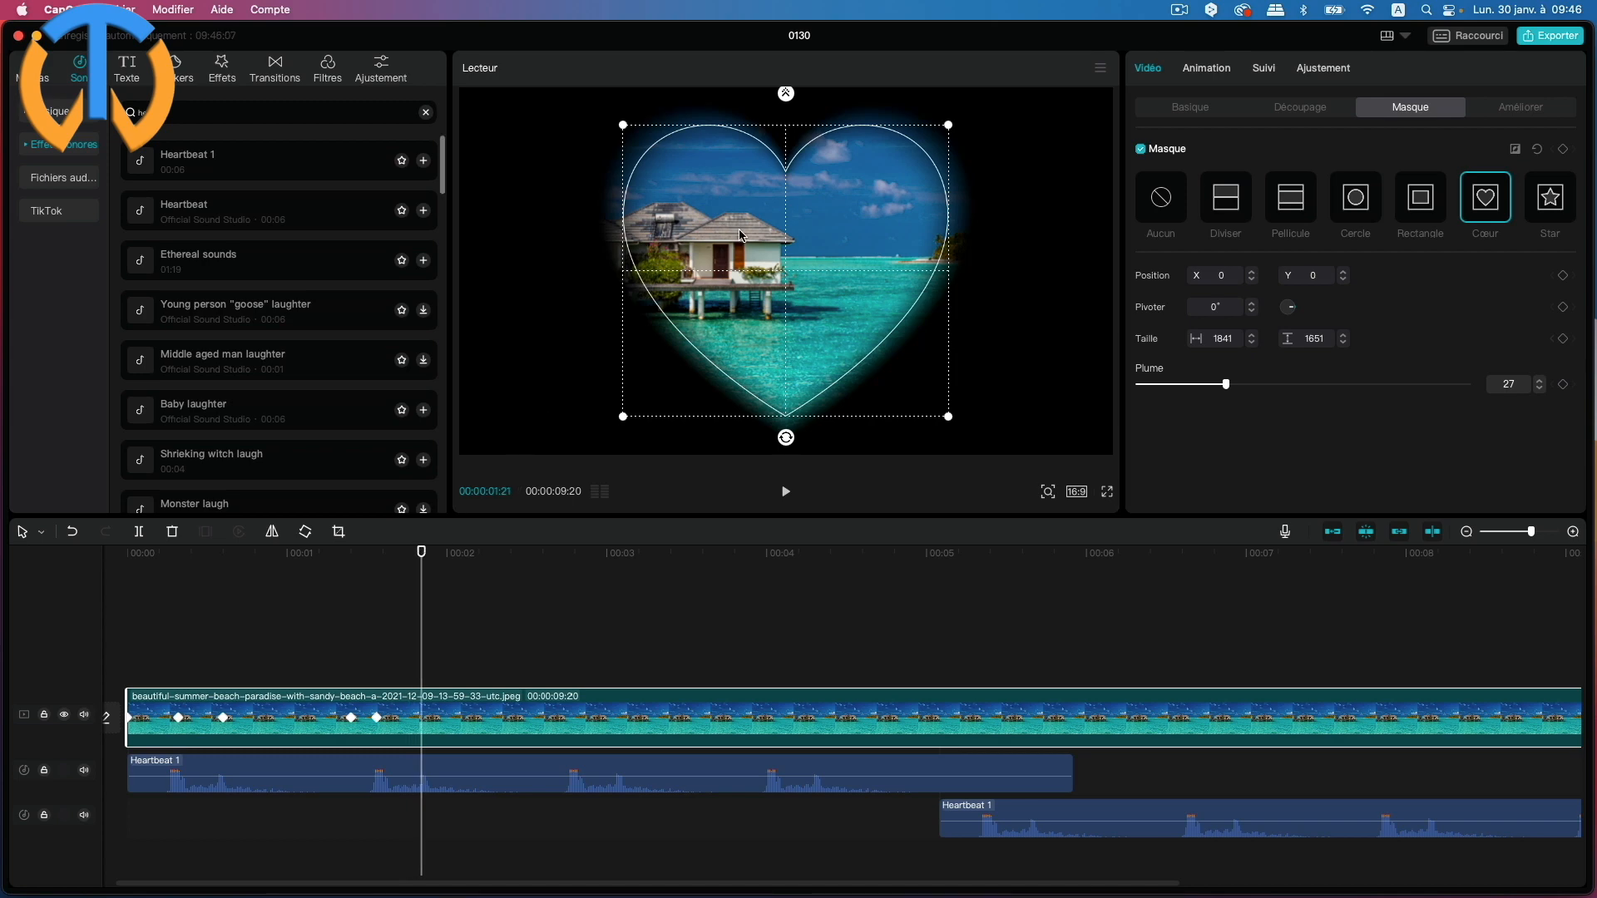
pyautogui.moveTo(949, 124); pyautogui.dragTo(937, 135)
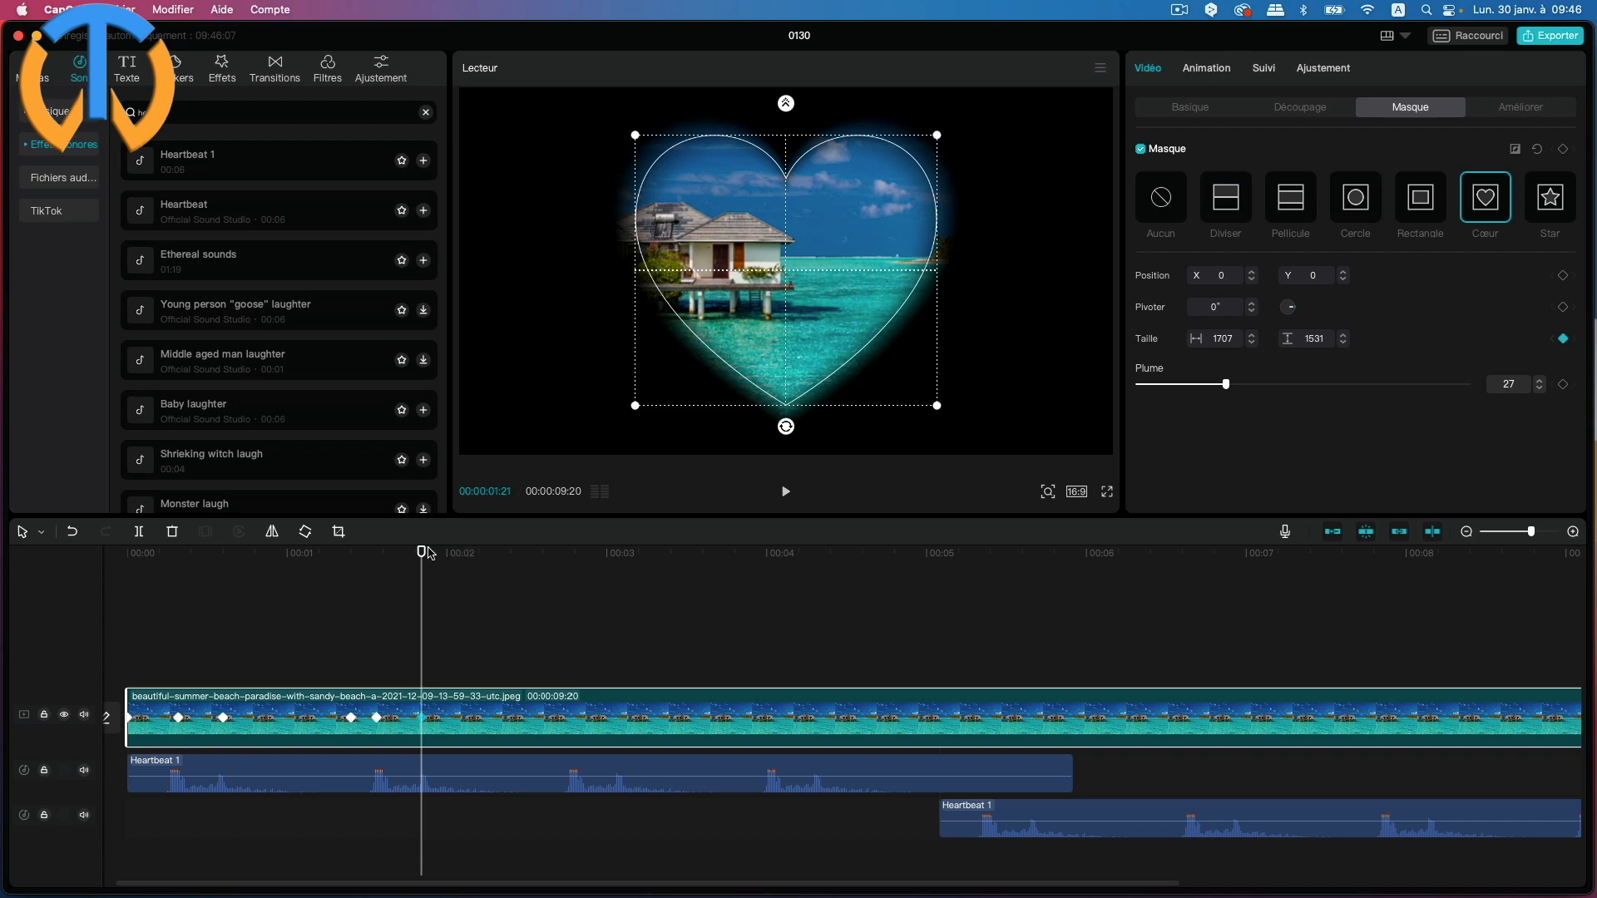
pyautogui.moveTo(423, 552); pyautogui.dragTo(547, 555)
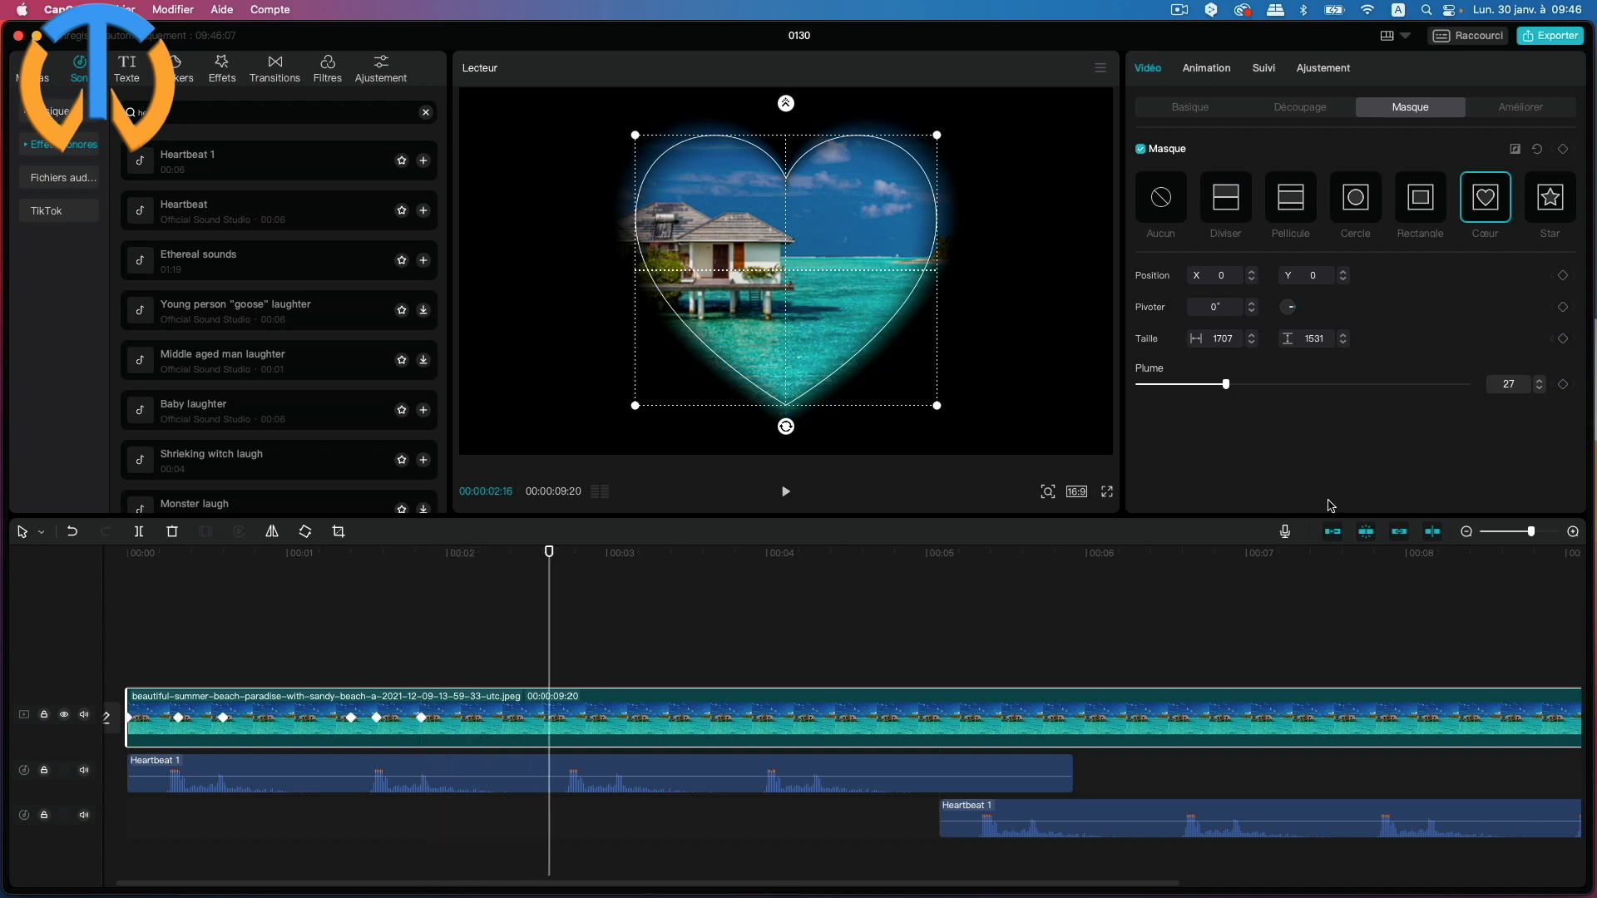
pyautogui.click(1562, 340)
# Step: Enlarge the heart mask on the third beat at 00:00:02:20 and shrink it to 1986 × 1781 at 00:00:03:04
pyautogui.moveTo(549, 552); pyautogui.dragTo(575, 552)
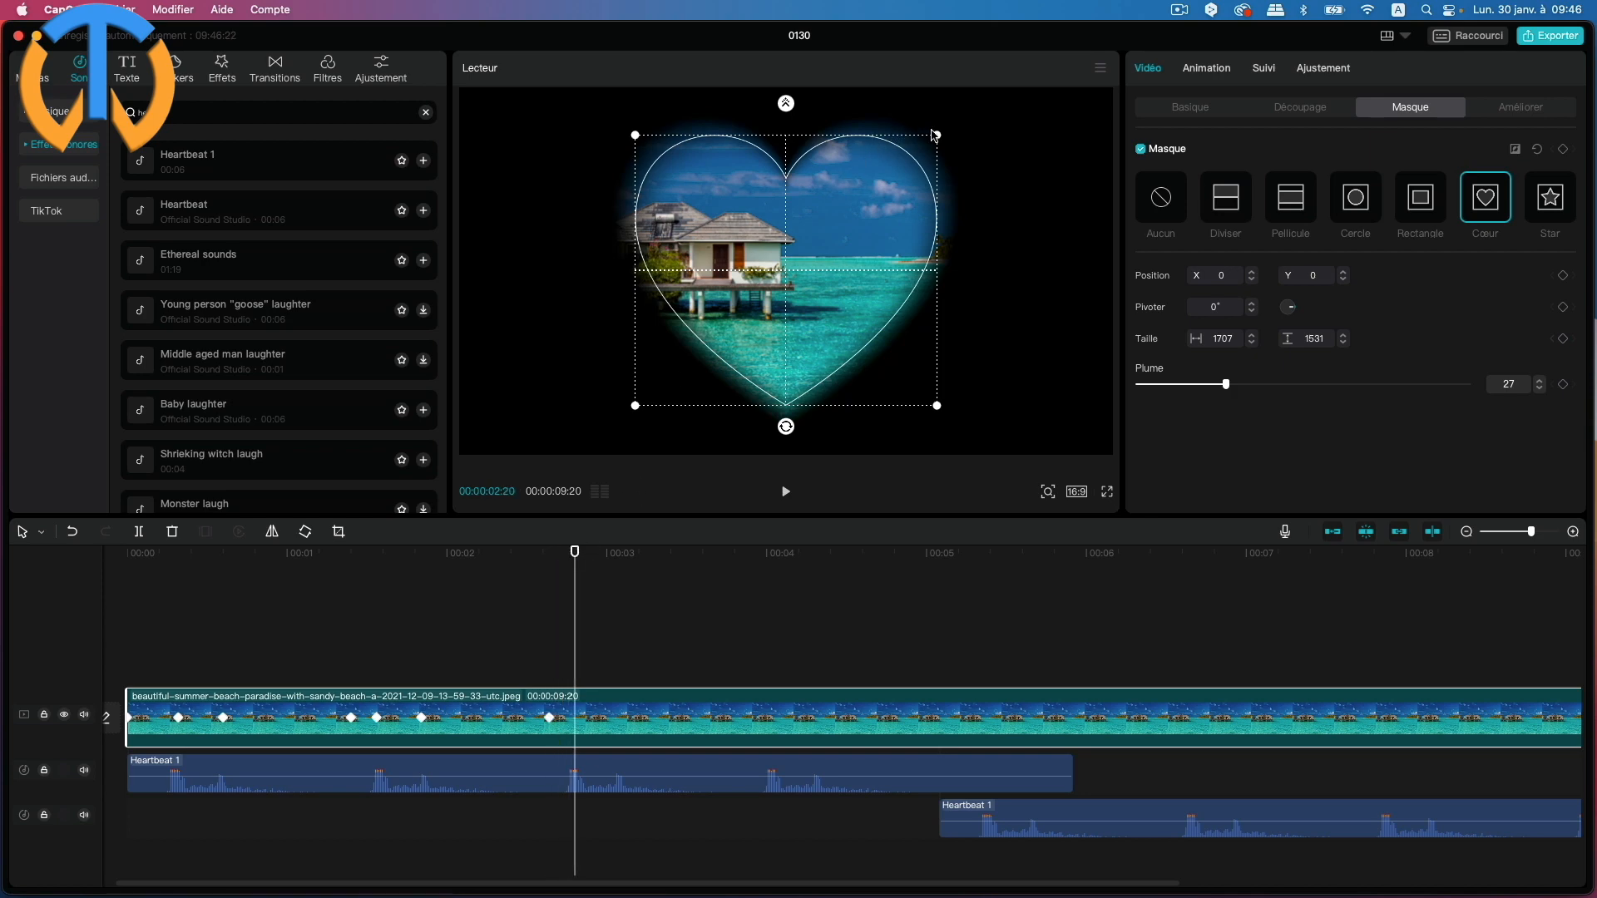
pyautogui.moveTo(937, 135); pyautogui.dragTo(981, 95)
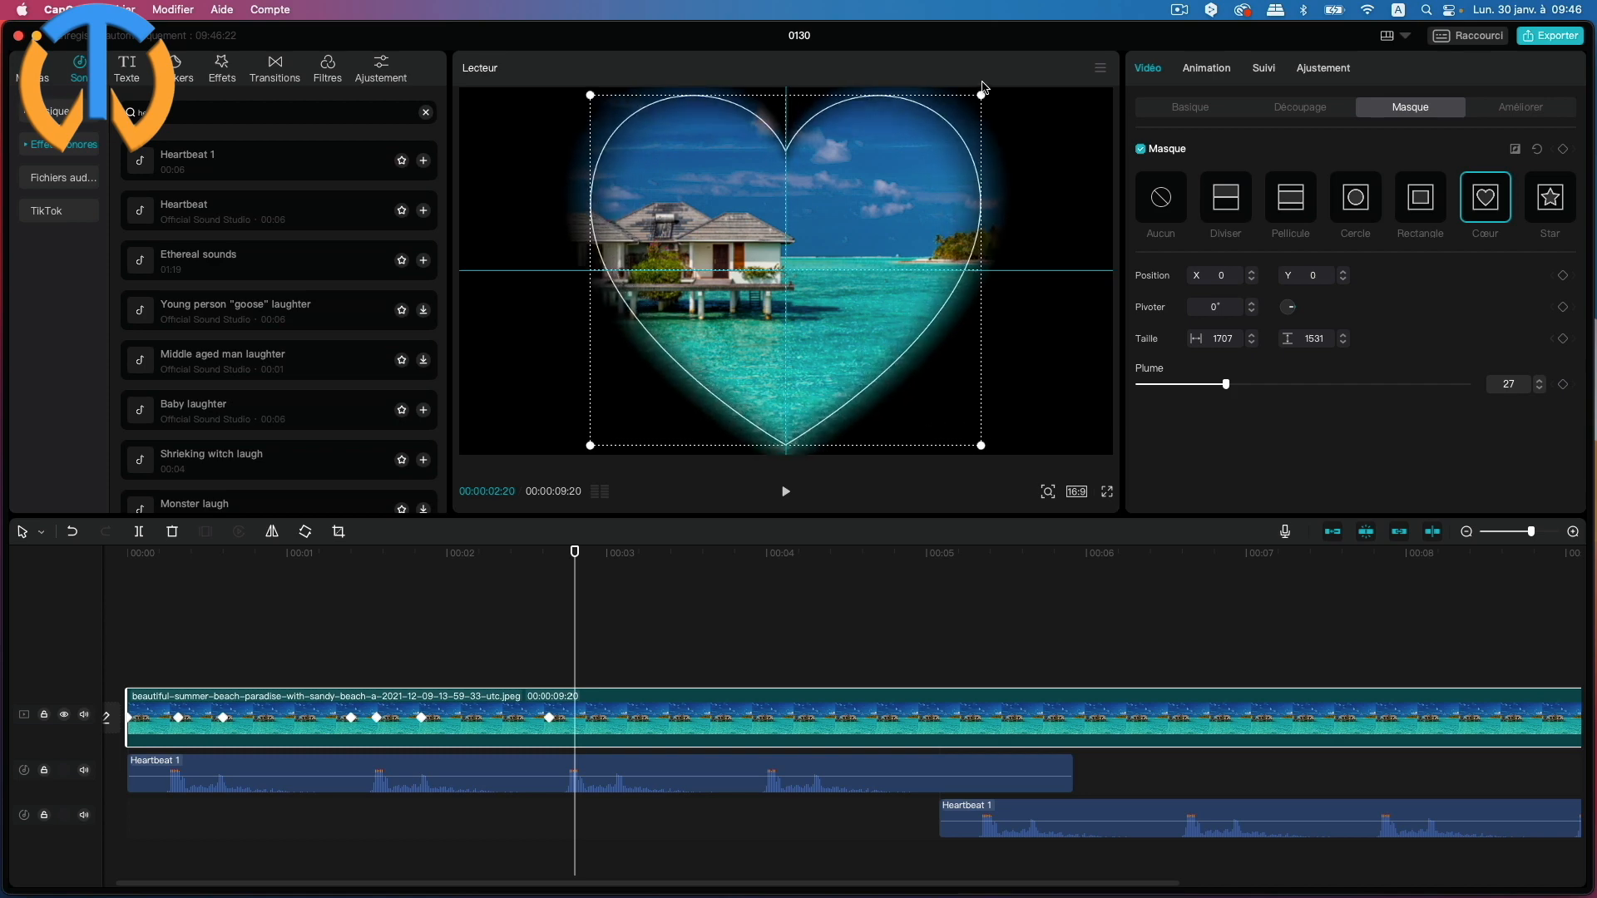
pyautogui.moveTo(574, 552); pyautogui.dragTo(620, 549)
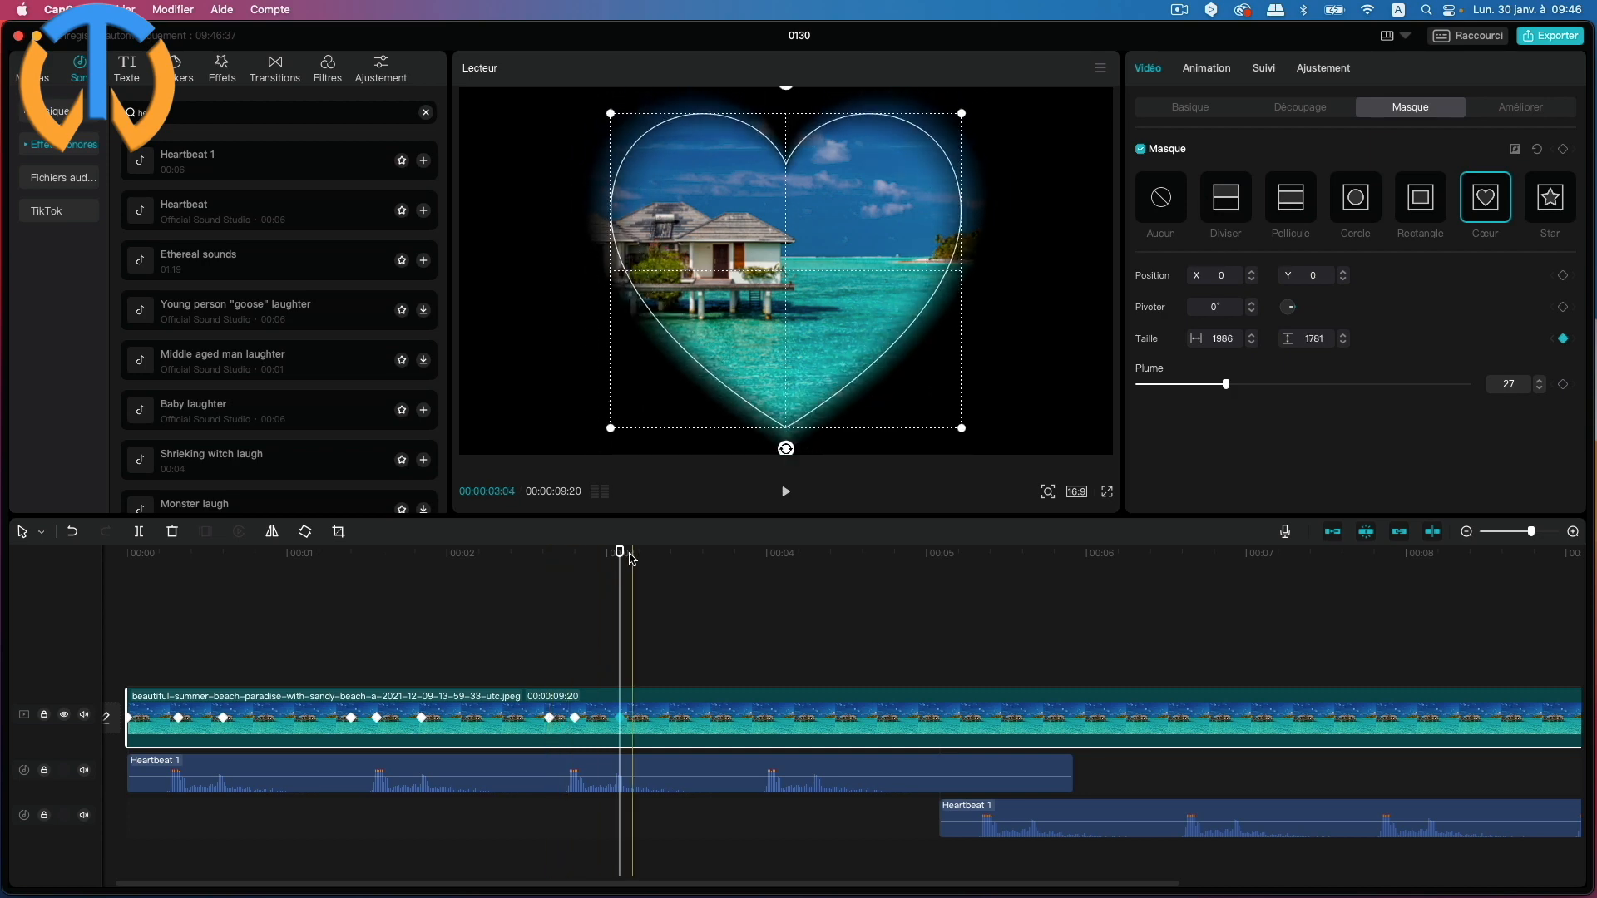
# Step: Play back the heart animation from the start of the timeline to check its sync with the heartbeat sound
pyautogui.click(402, 582)
pyautogui.click(139, 595)
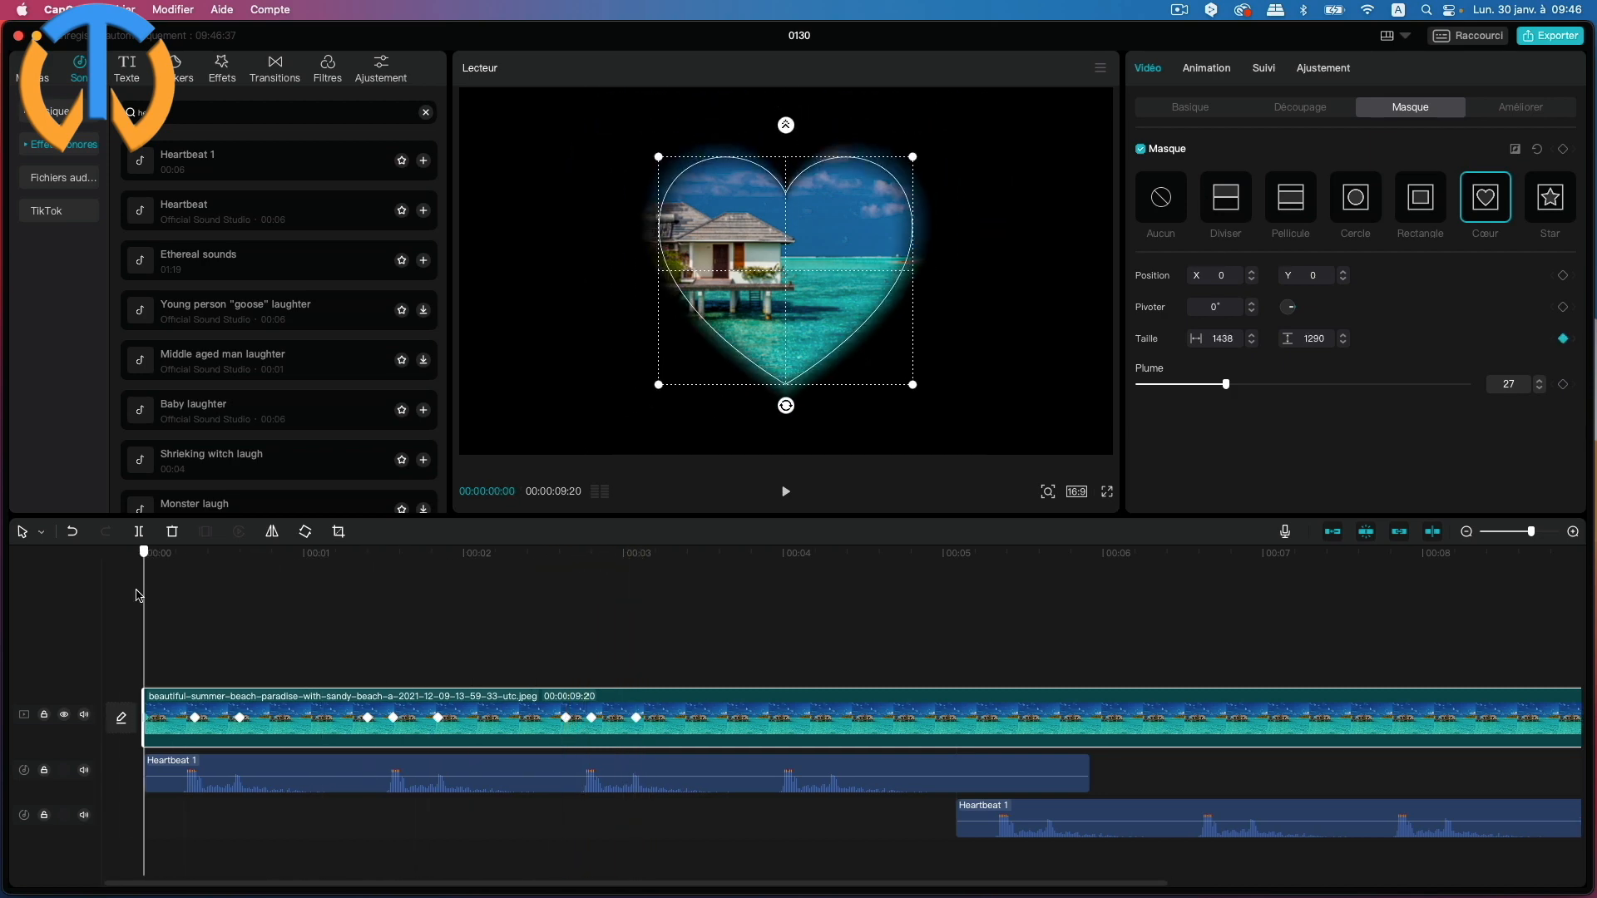
pyautogui.moveTo(138, 599); pyautogui.dragTo(4, 580)
pyautogui.press('space')
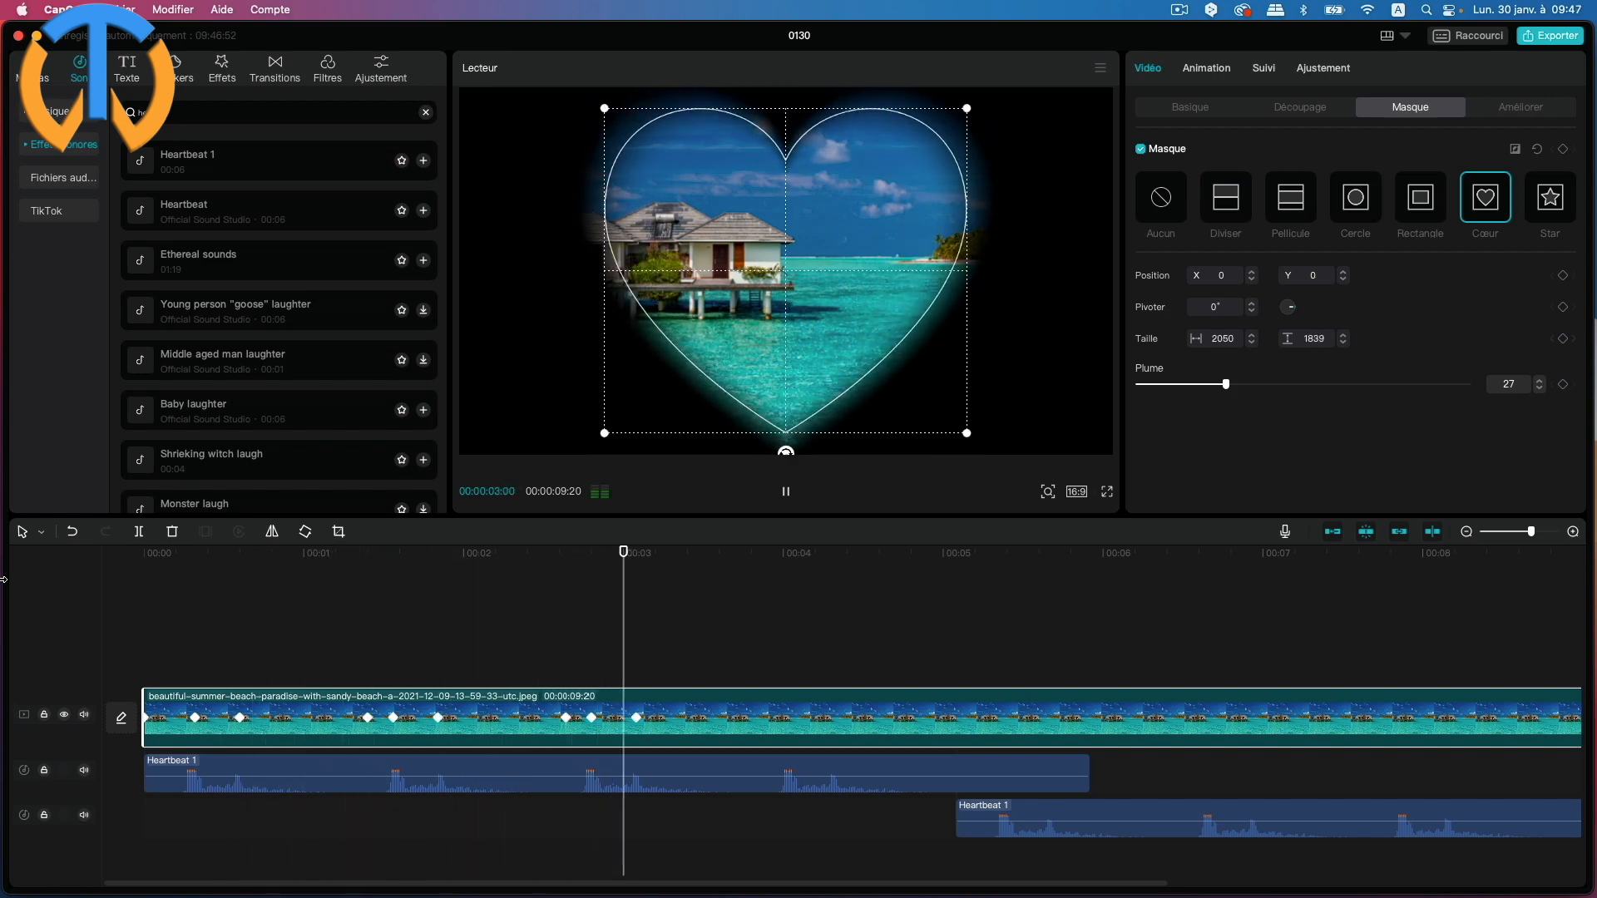
pyautogui.press('space')
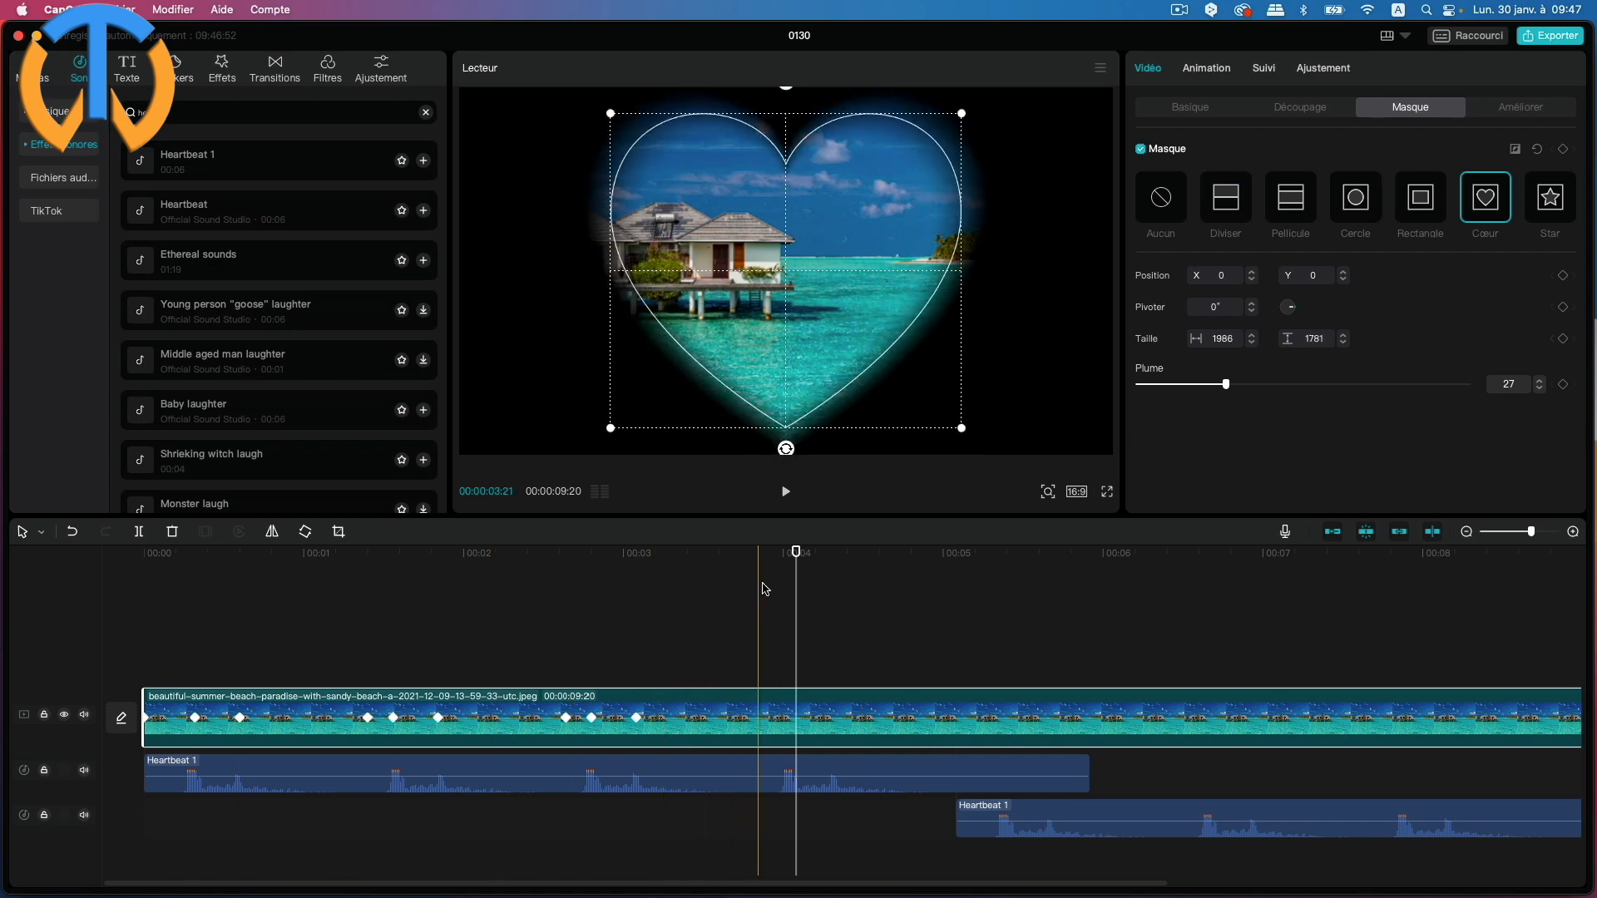
# Step: Hold the mask size with a keyframe at 00:00:03:22 and enlarge the heart to 2595 × 2328 at 00:00:04:01
pyautogui.moveTo(796, 553); pyautogui.dragTo(764, 568)
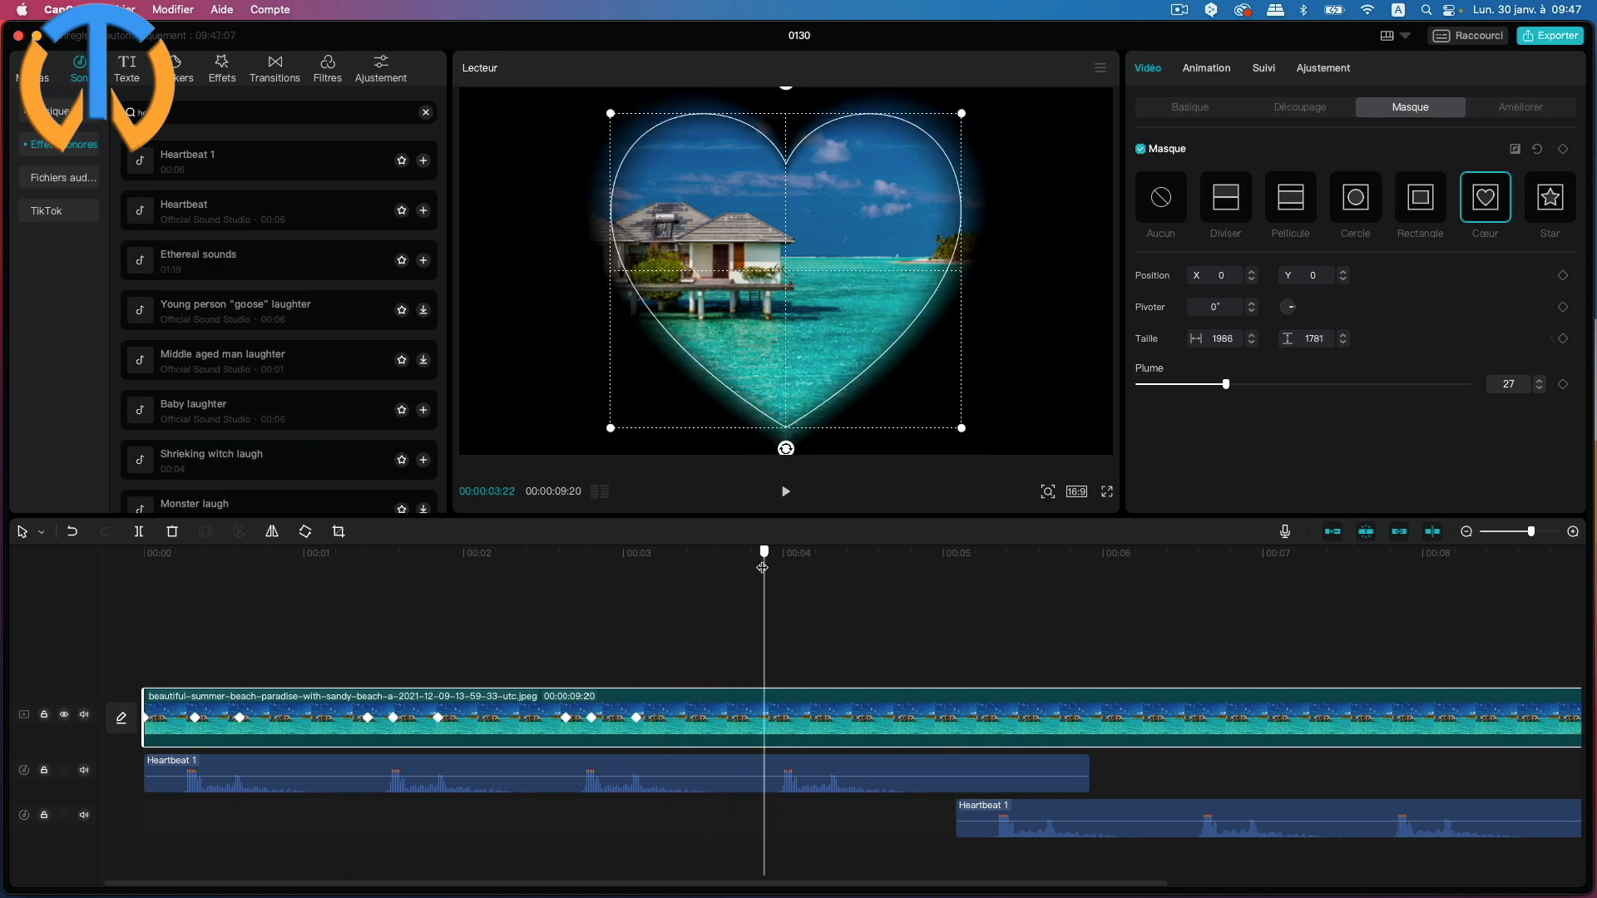
pyautogui.click(1563, 338)
pyautogui.moveTo(765, 554); pyautogui.dragTo(791, 550)
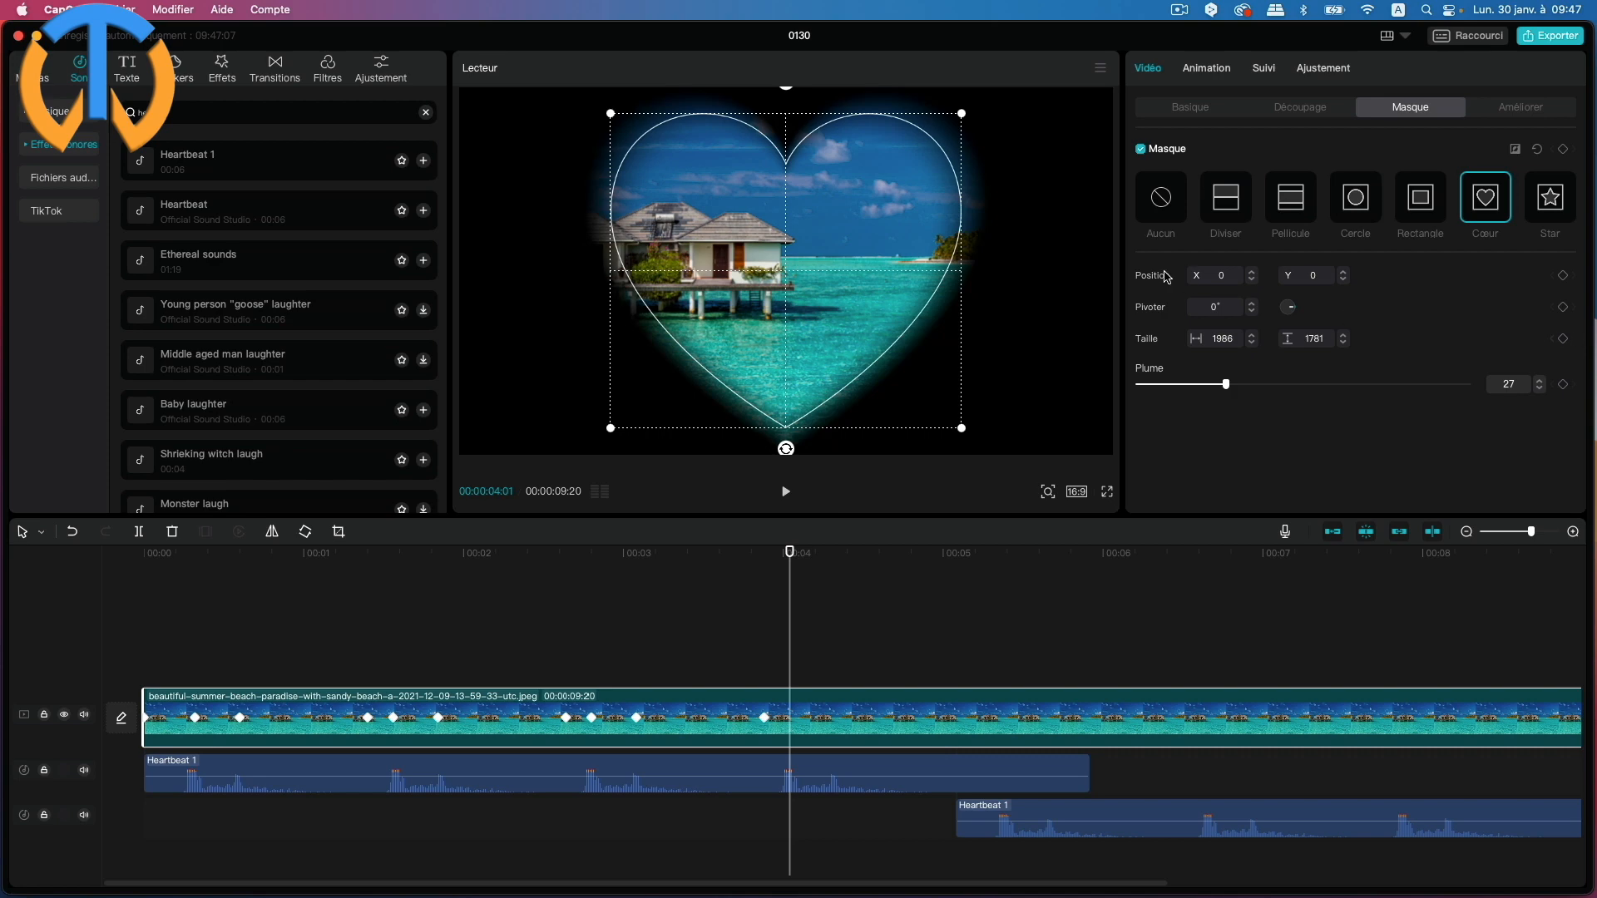
pyautogui.moveTo(963, 116); pyautogui.dragTo(1011, 63)
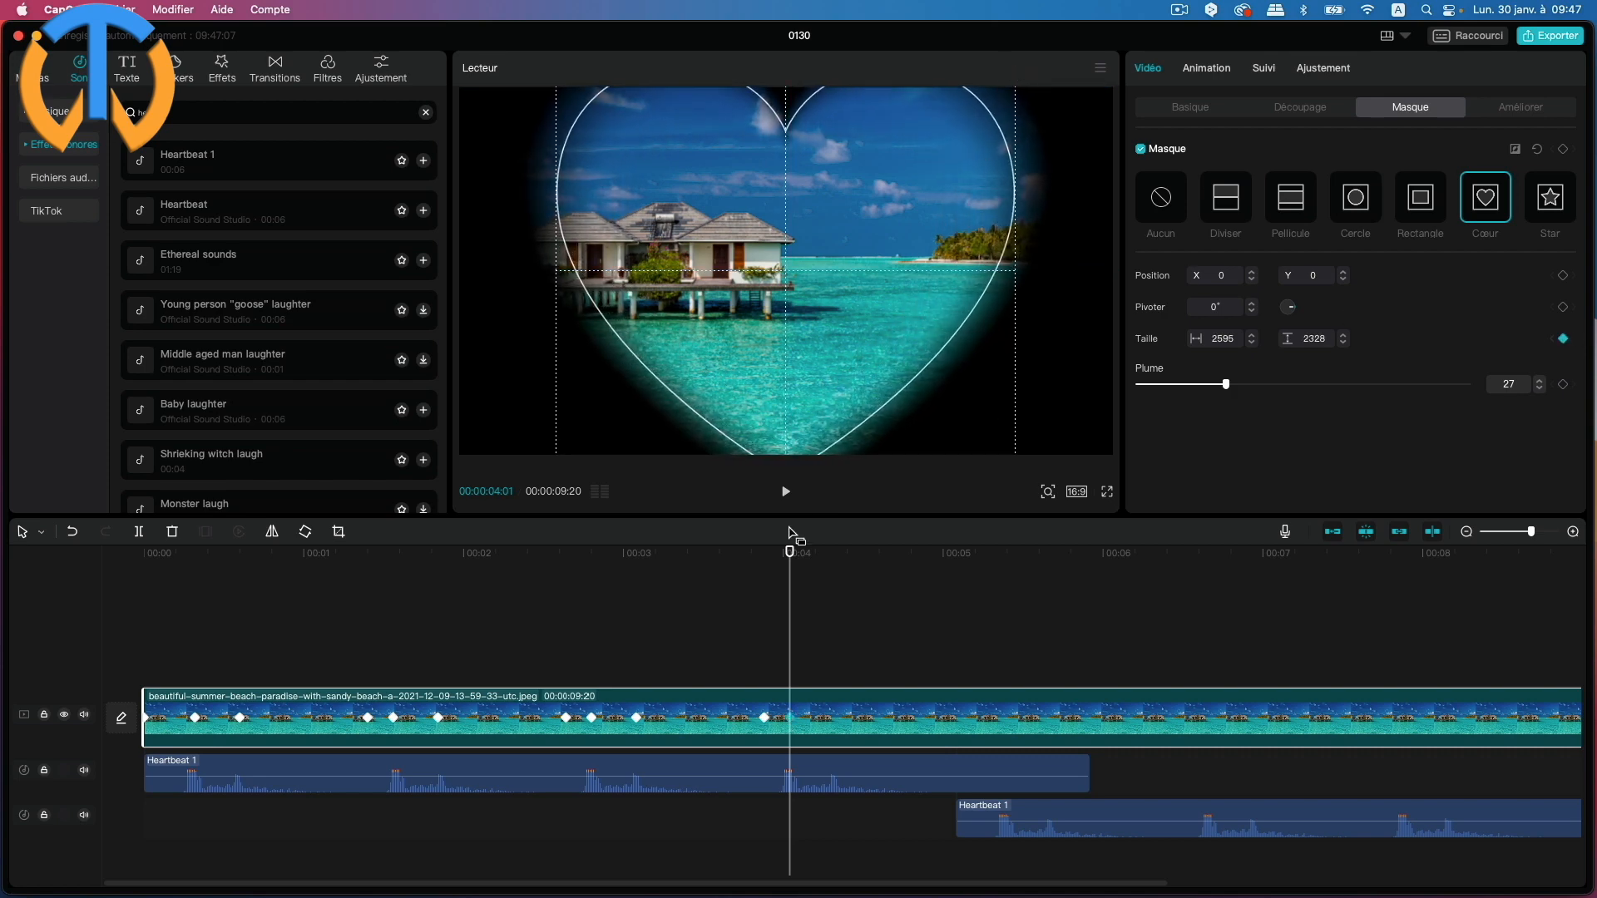
# Step: Shrink the heart mask to 2414 × 2166 at 00:00:04:08, just after the fourth beat
pyautogui.moveTo(791, 555); pyautogui.dragTo(834, 552)
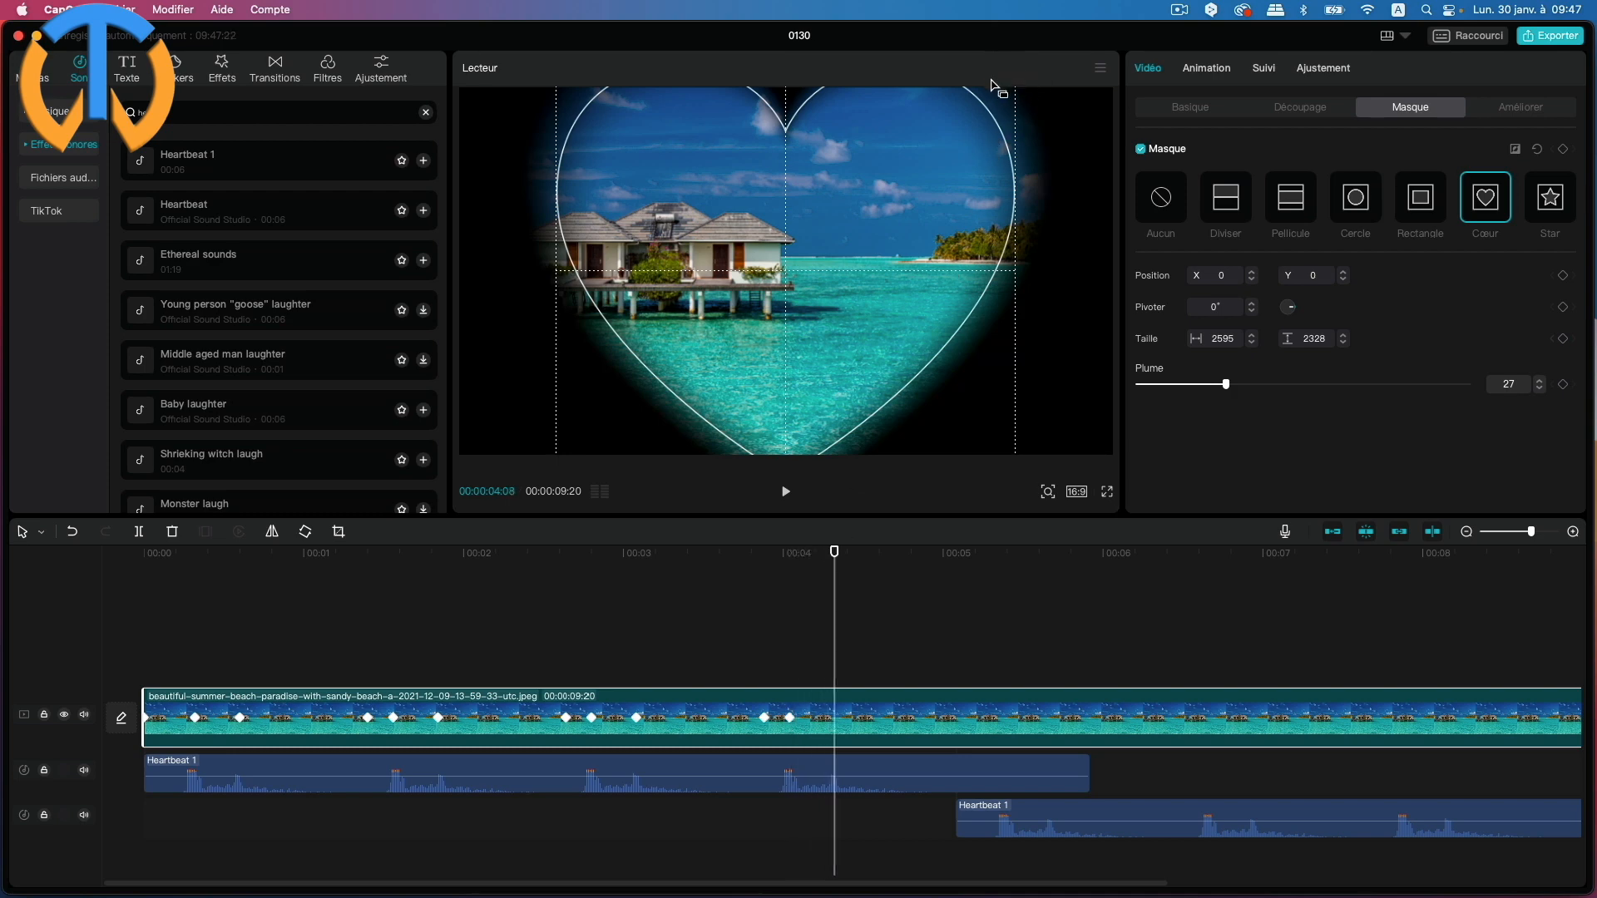
pyautogui.click(1050, 496)
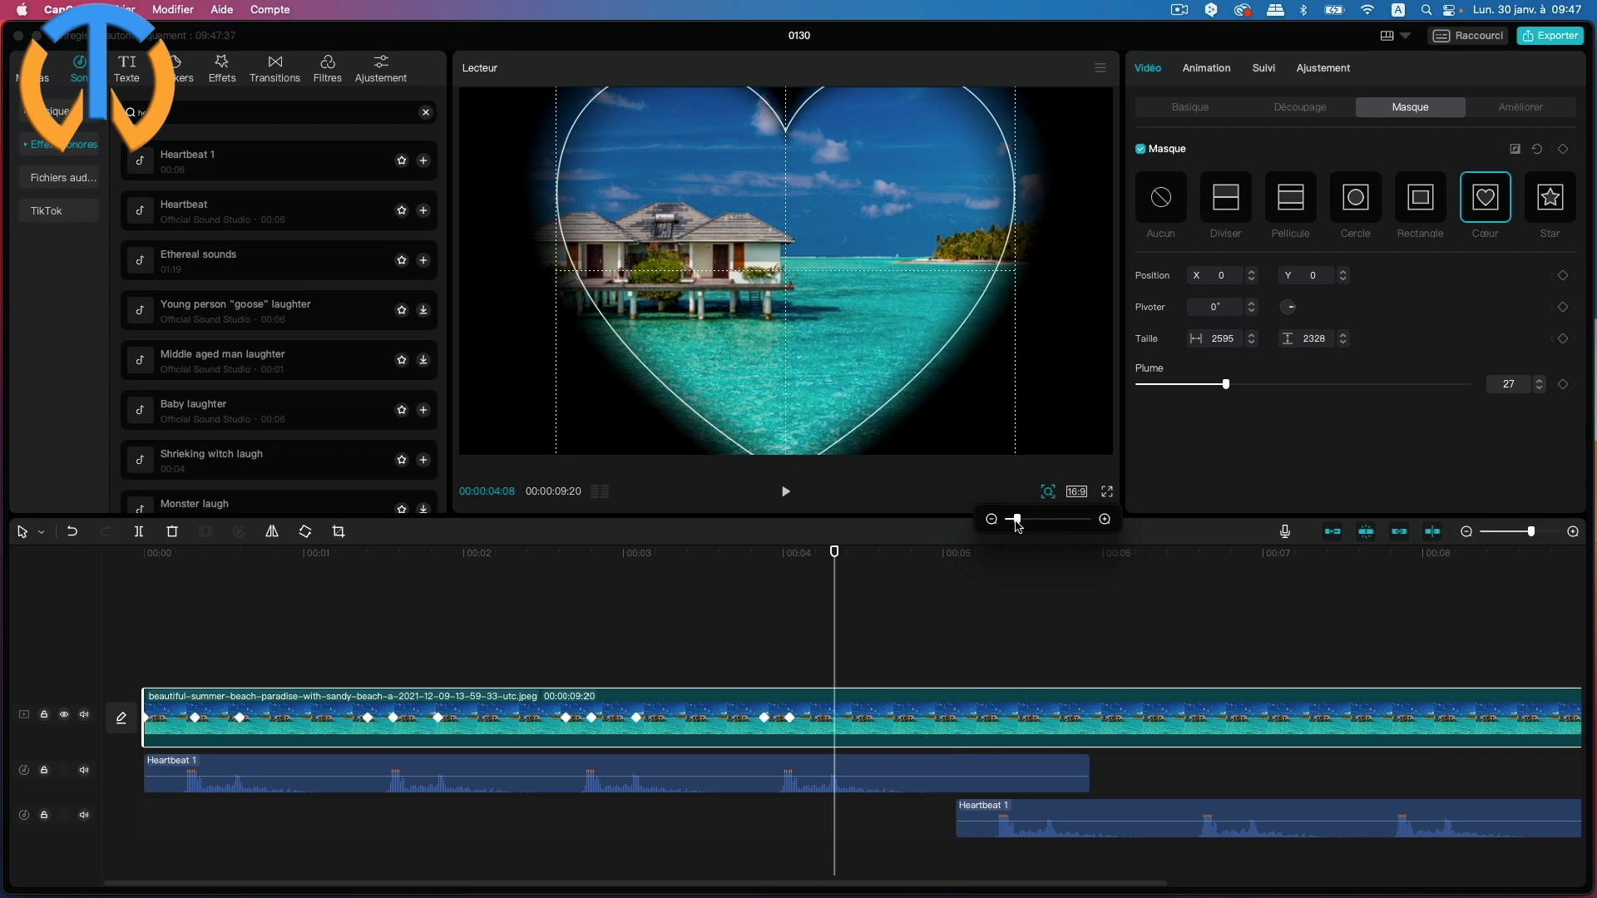
pyautogui.moveTo(1015, 520); pyautogui.dragTo(1012, 526)
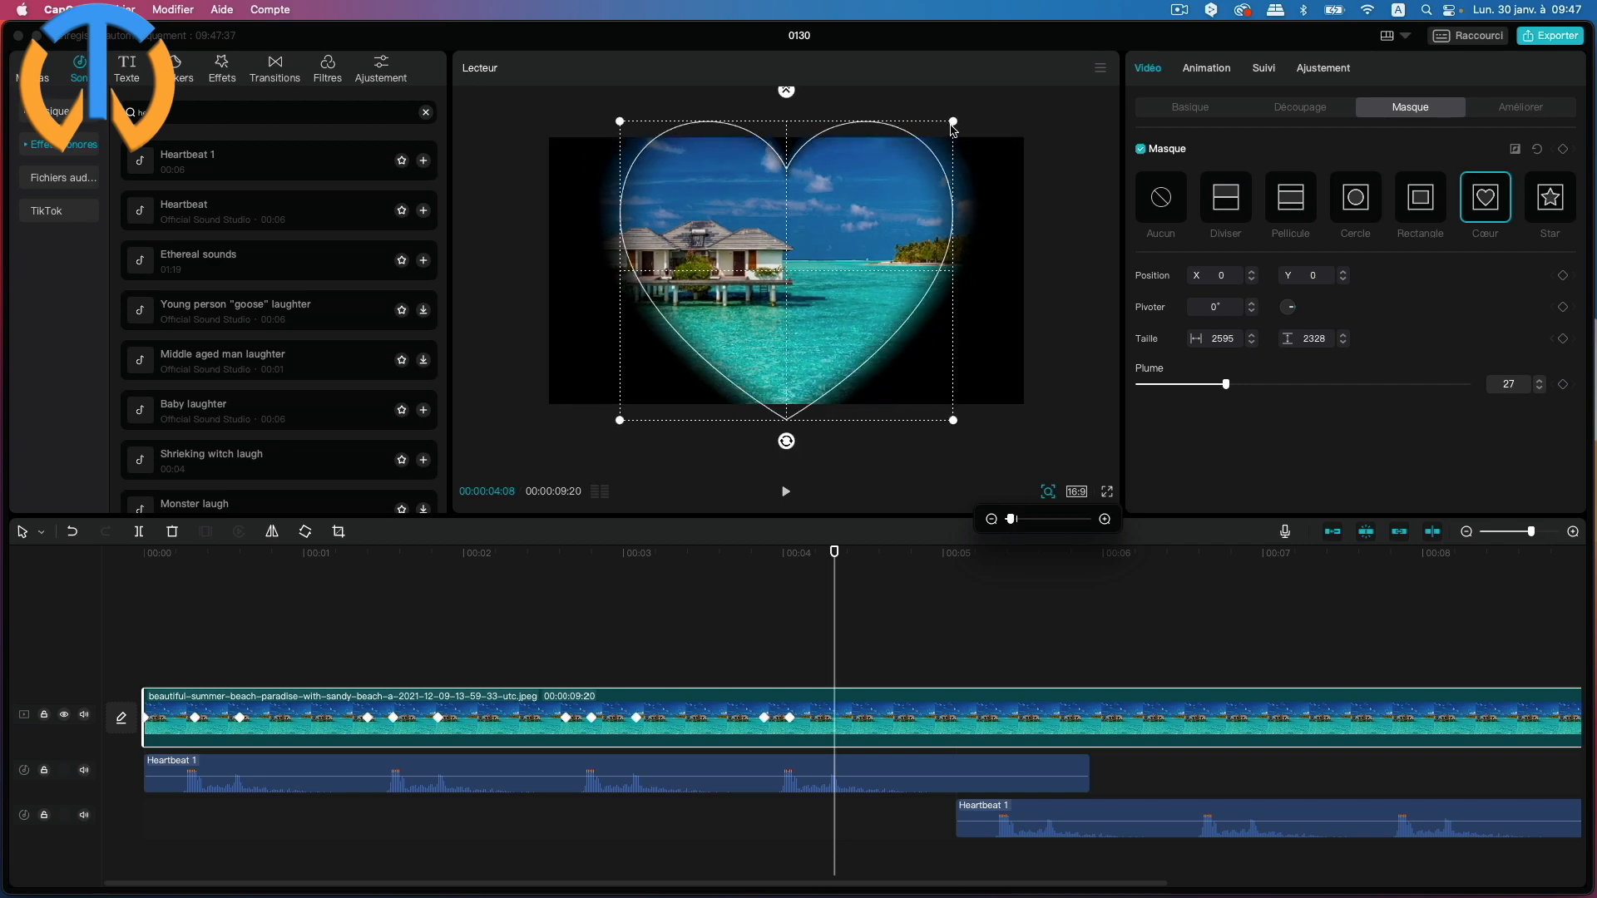
pyautogui.moveTo(950, 126); pyautogui.dragTo(941, 138)
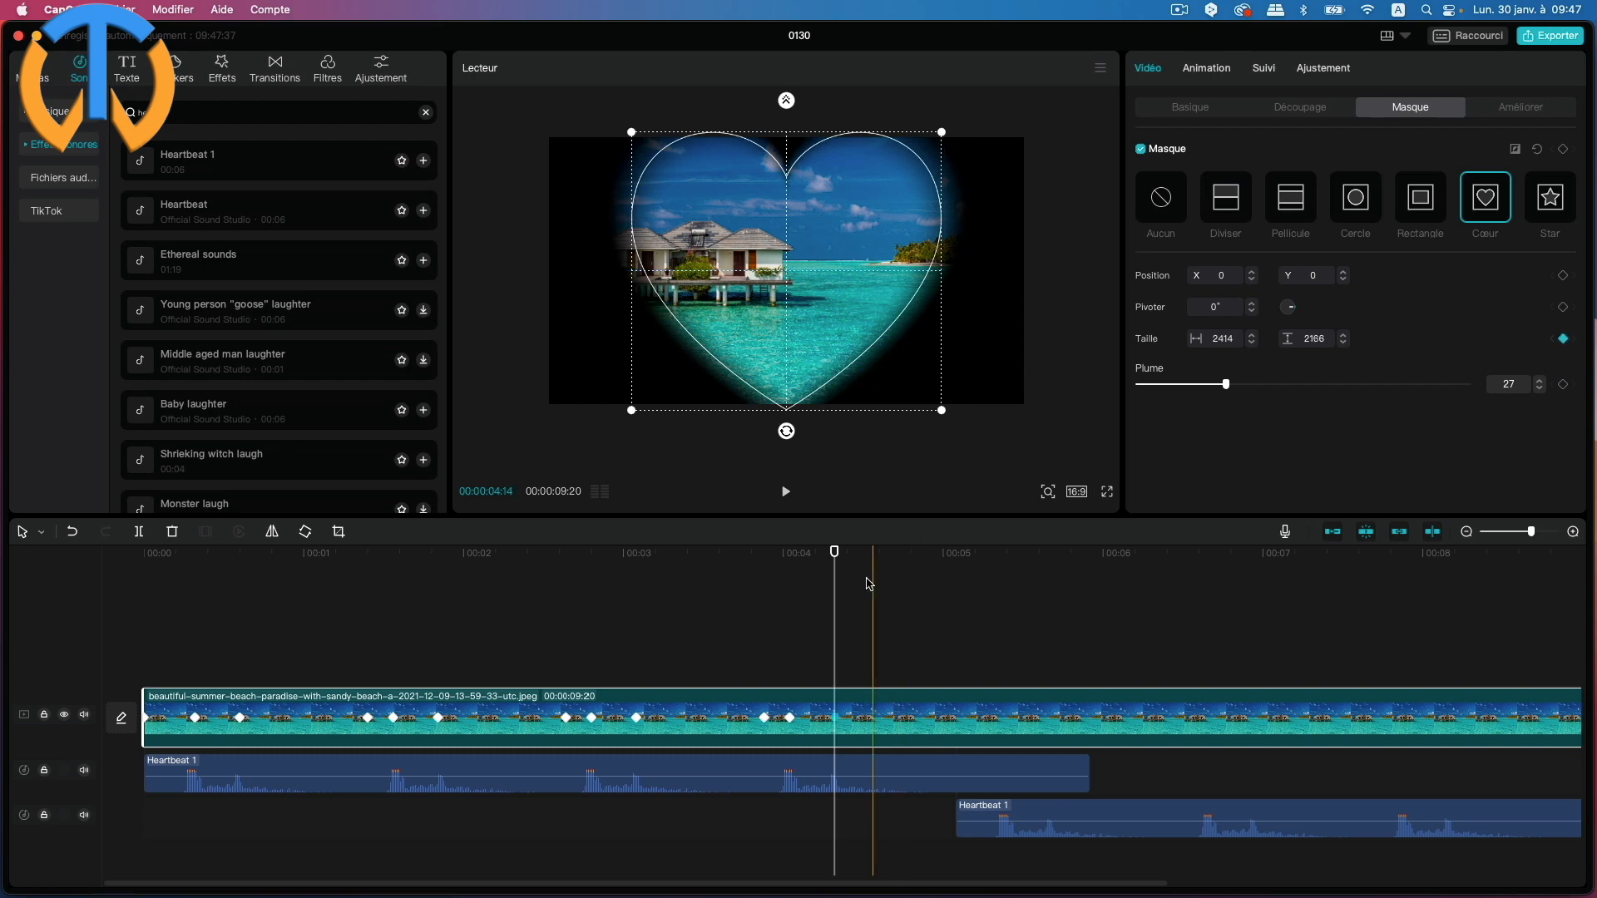
# Step: Hold the mask size with a keyframe at 00:00:05:06 and resize the heart around the fifth beat to 2931 × 2629
pyautogui.moveTo(834, 554); pyautogui.dragTo(982, 554)
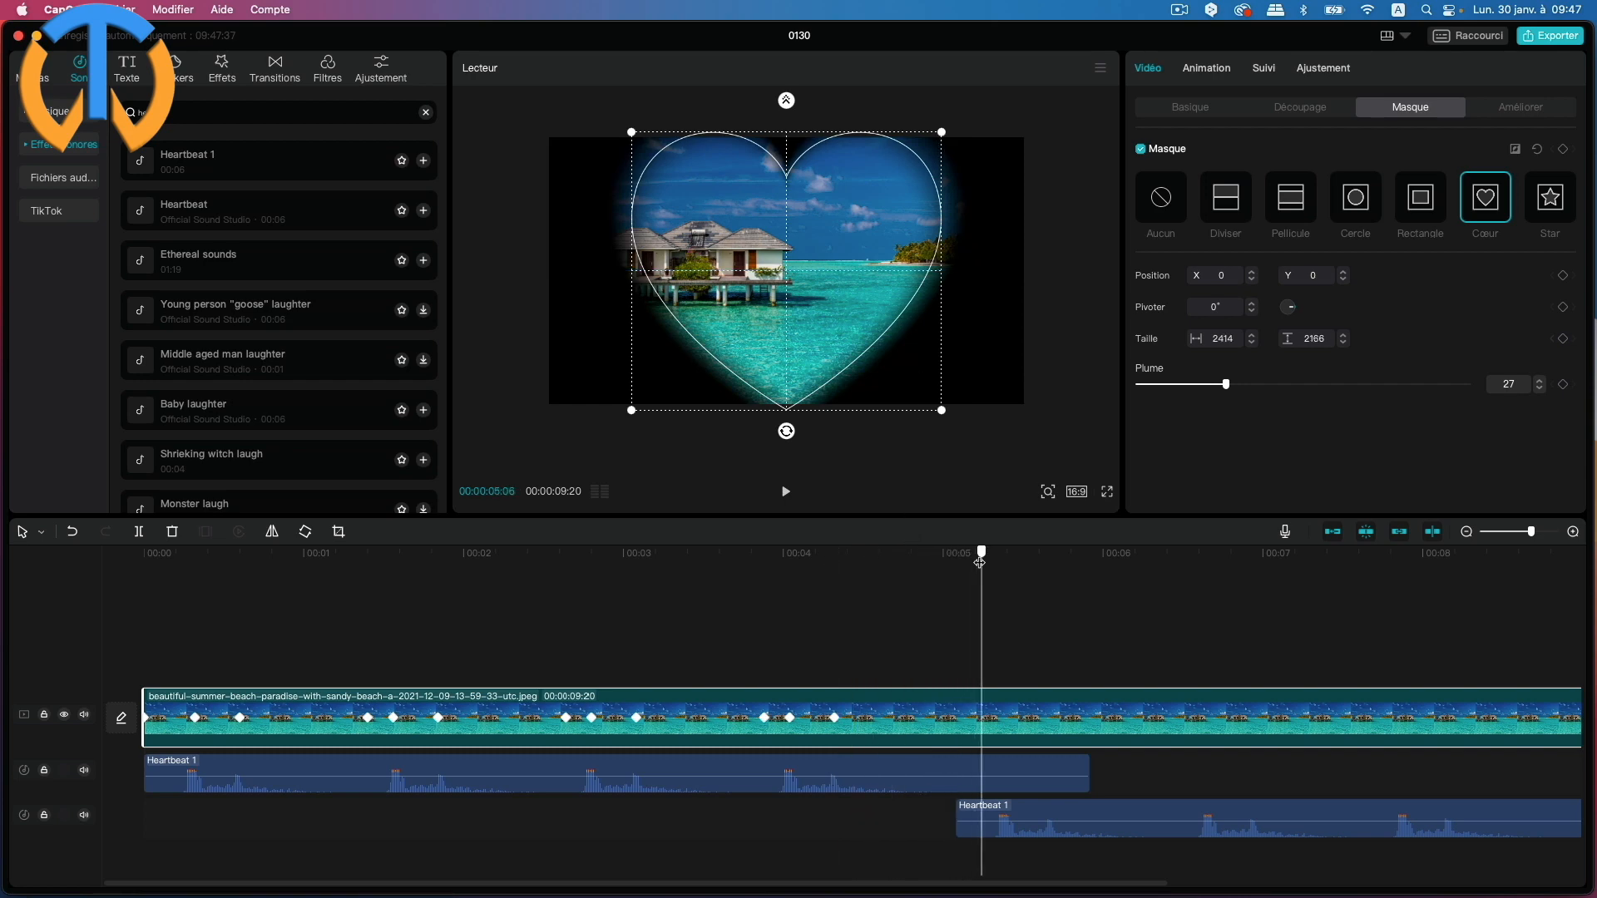
pyautogui.click(1561, 340)
pyautogui.press('Right')
pyautogui.press('Right')
pyautogui.press('Right')
pyautogui.press('Right')
pyautogui.press('Right')
pyautogui.press('Right')
pyautogui.press('Right')
pyautogui.press('Right')
pyautogui.press('Right')
pyautogui.press('Right')
pyautogui.press('Right')
pyautogui.moveTo(941, 132); pyautogui.dragTo(975, 102)
# Step: Hold the mask size with a keyframe just before the sixth beat and enlarge the heart at 00:00:06:17
pyautogui.hscroll(6, 867, 666)
pyautogui.moveTo(574, 553); pyautogui.dragTo(702, 553)
pyautogui.click(1563, 339)
pyautogui.press('Right')
pyautogui.press('Right')
pyautogui.press('Right')
pyautogui.press('Right')
pyautogui.press('Right')
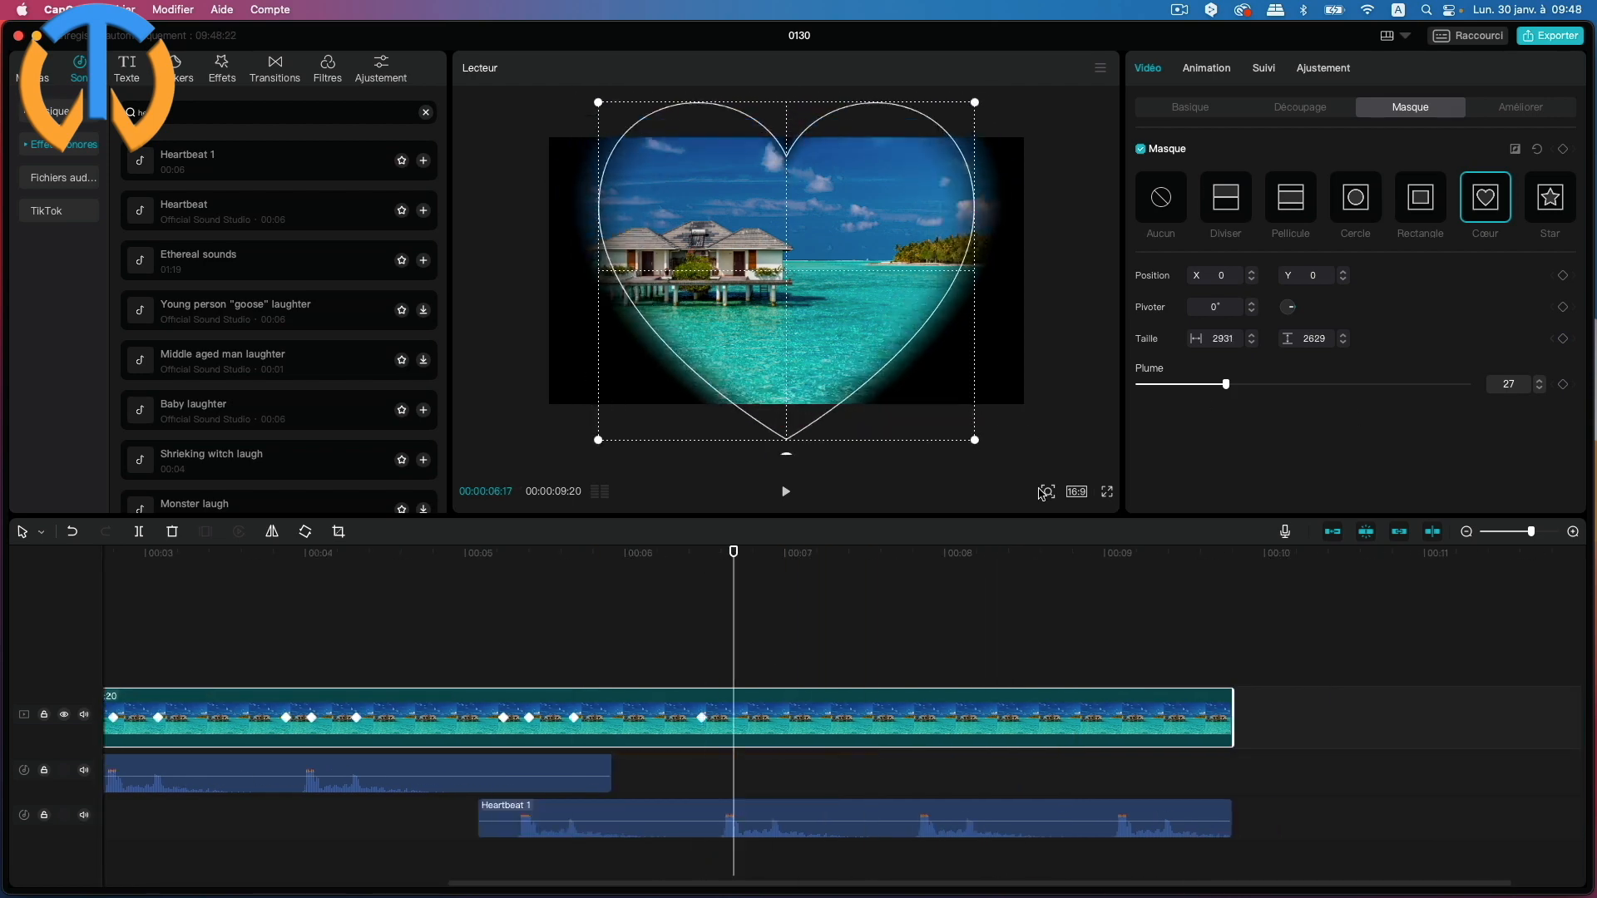
pyautogui.click(1047, 492)
pyautogui.moveTo(916, 155); pyautogui.dragTo(952, 122)
# Step: Shrink the heart mask slightly after the sixth beat and hold that size with a keyframe at 00:00:07:18
pyautogui.moveTo(734, 551); pyautogui.dragTo(771, 552)
pyautogui.moveTo(952, 122); pyautogui.dragTo(938, 136)
pyautogui.moveTo(772, 552); pyautogui.dragTo(900, 552)
pyautogui.click(1563, 338)
# Step: Enlarge the heart mask to 4447 × 3989 on the seventh beat and shrink it slightly at 00:00:08:04
pyautogui.moveTo(938, 136); pyautogui.dragTo(983, 95)
pyautogui.moveTo(926, 552); pyautogui.dragTo(969, 548)
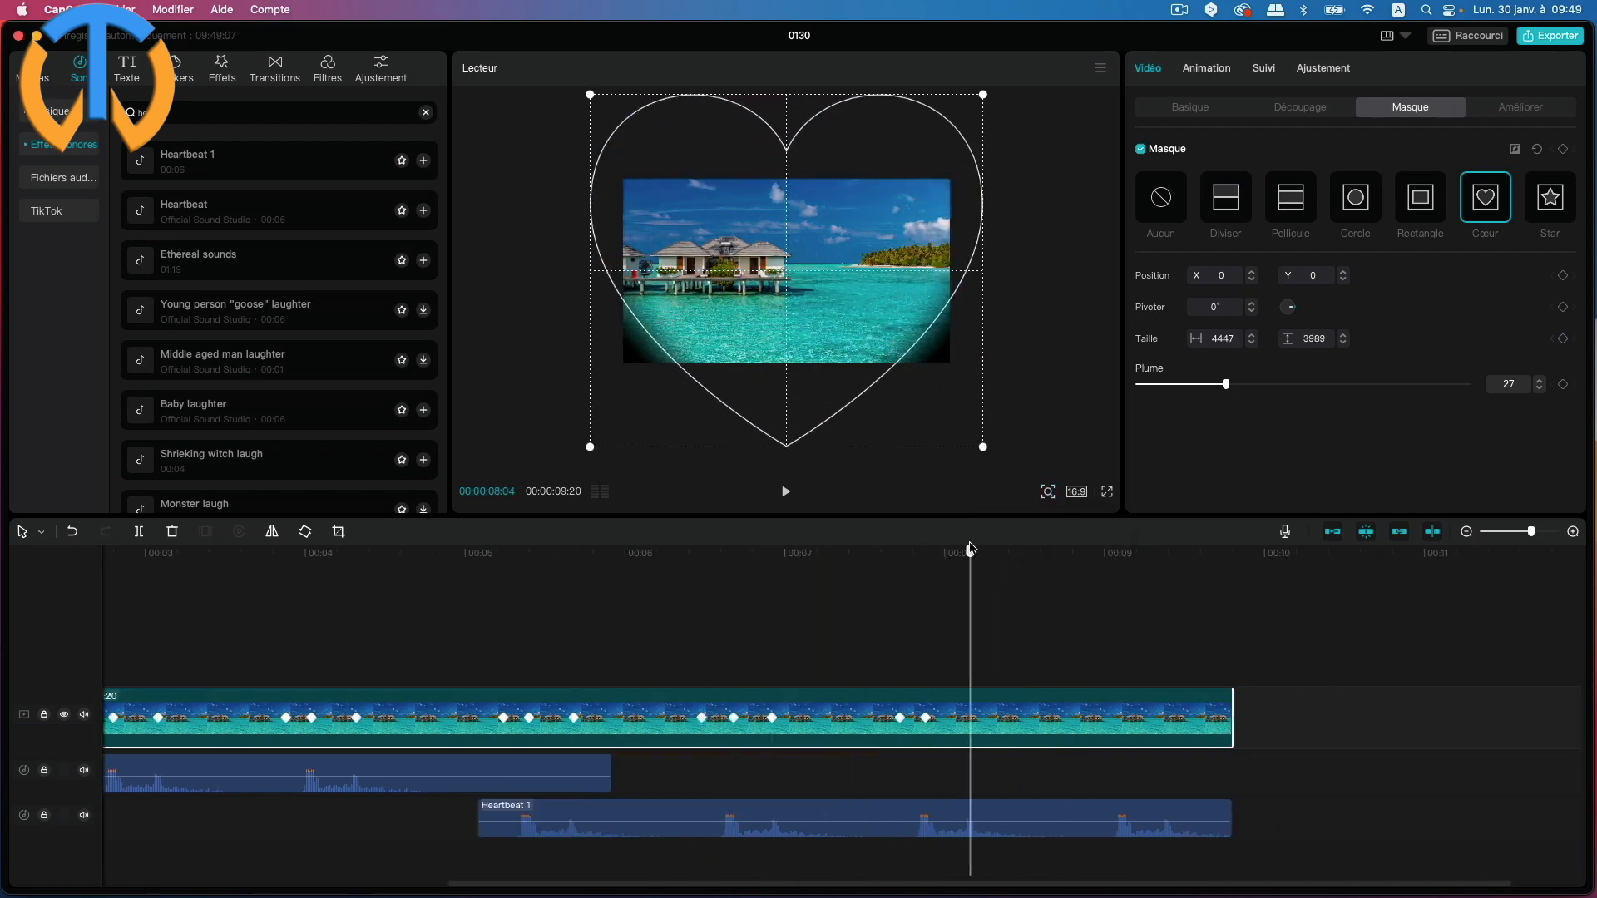
pyautogui.moveTo(983, 94); pyautogui.dragTo(973, 102)
# Step: Hold the mask size with a keyframe before the last beat and enlarge the heart to 6322 × 5671 around 00:00:09:03
pyautogui.moveTo(970, 552); pyautogui.dragTo(1122, 551)
pyautogui.click(1563, 339)
pyautogui.moveTo(973, 102); pyautogui.dragTo(1064, 21)
pyautogui.click(1047, 491)
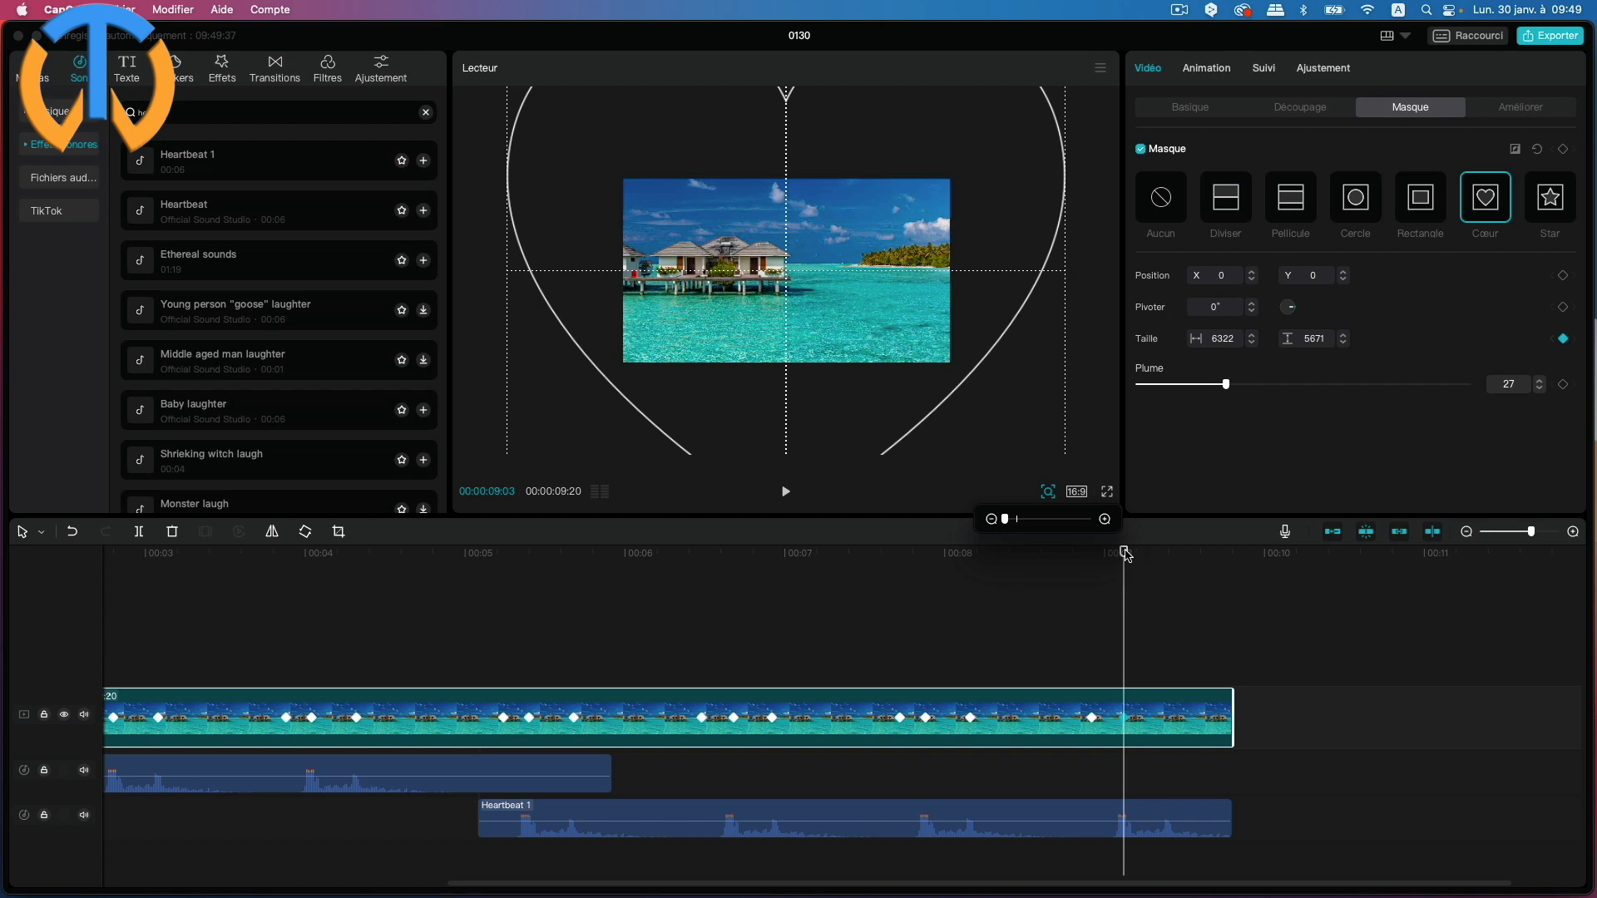
# Step: Deselect the photo clip and play the finished animation full screen from the start
pyautogui.click(902, 592)
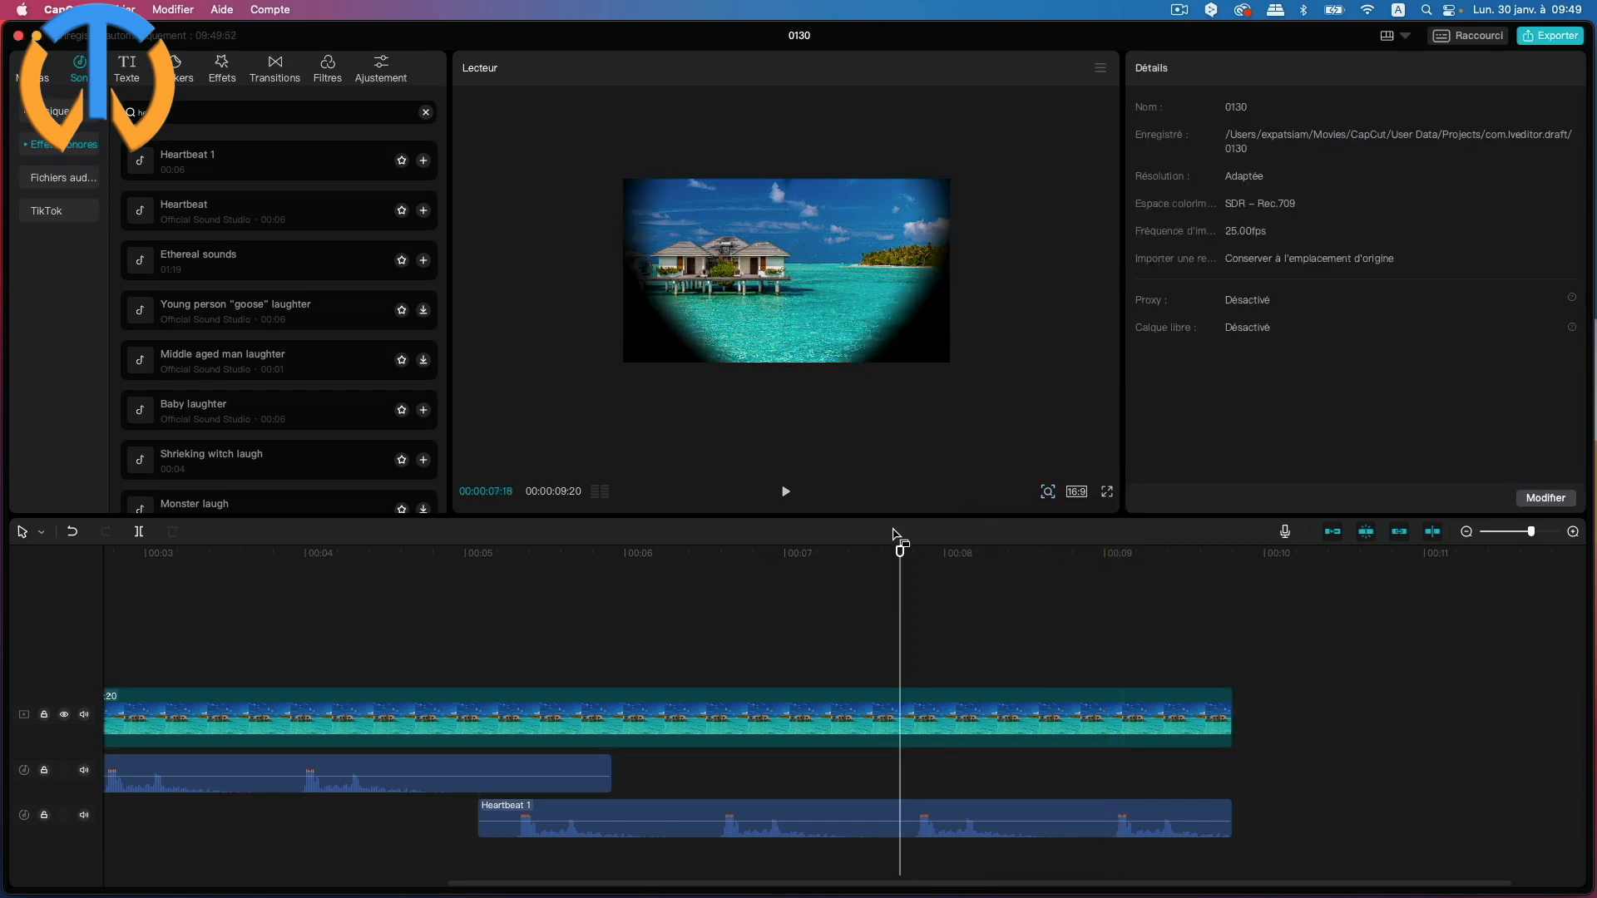
pyautogui.moveTo(899, 553); pyautogui.dragTo(5, 529)
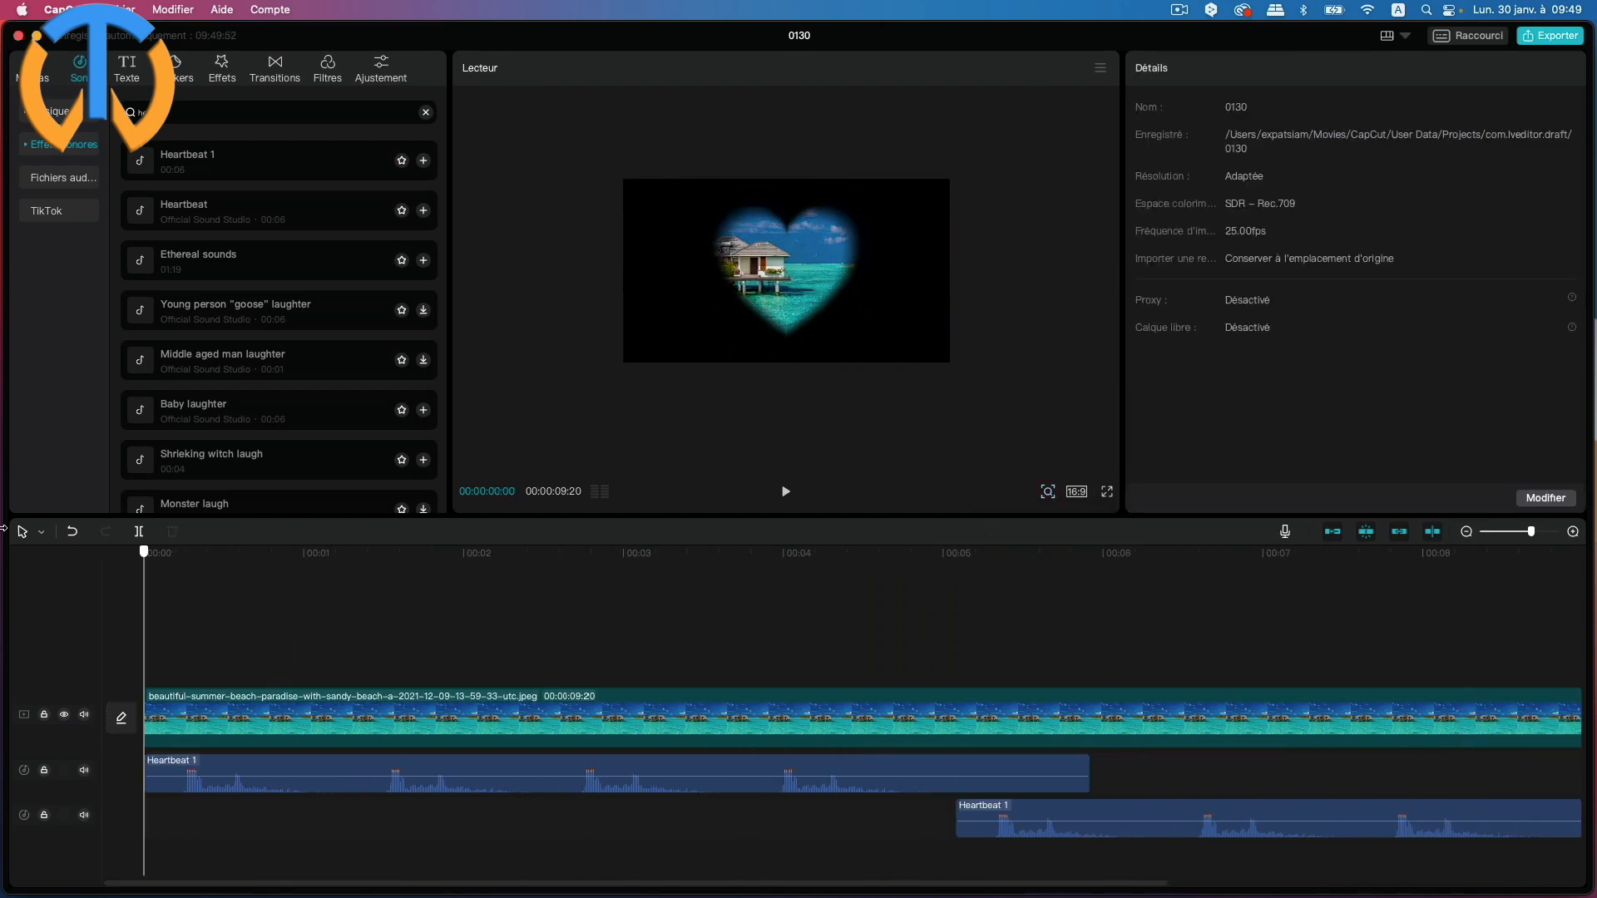
pyautogui.click(1107, 493)
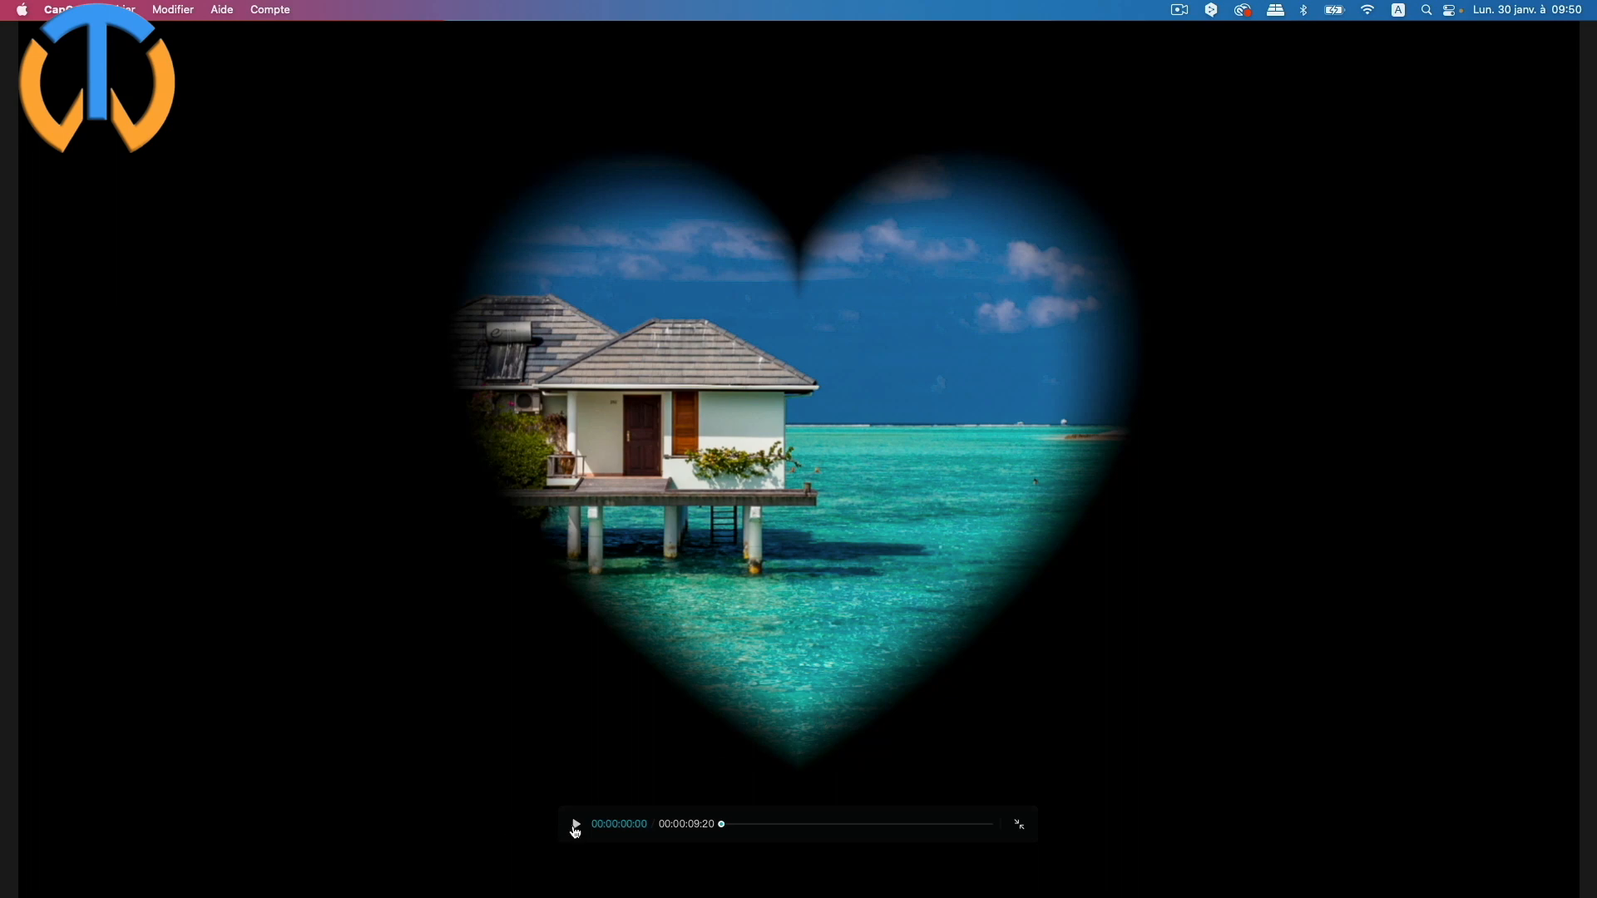
pyautogui.click(576, 826)
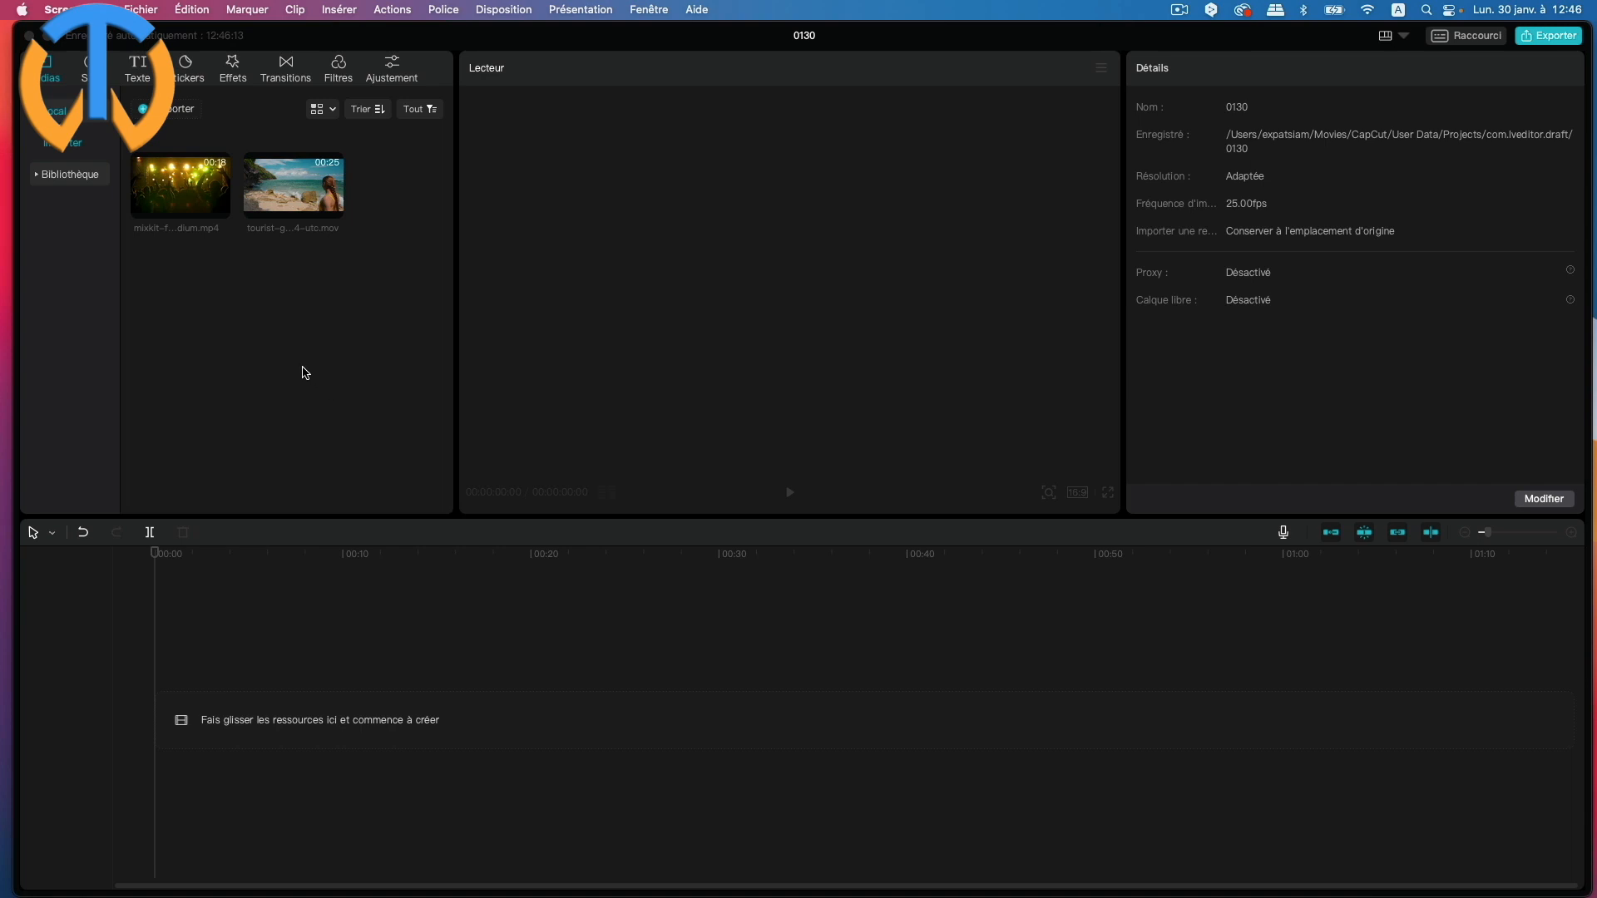
# Step: Add both imported clips to the timeline and stack the tourist-girl beach clip on a track above the festival clip, both starting at 00:00
pyautogui.moveTo(312, 337); pyautogui.dragTo(226, 719)
pyautogui.click(489, 630)
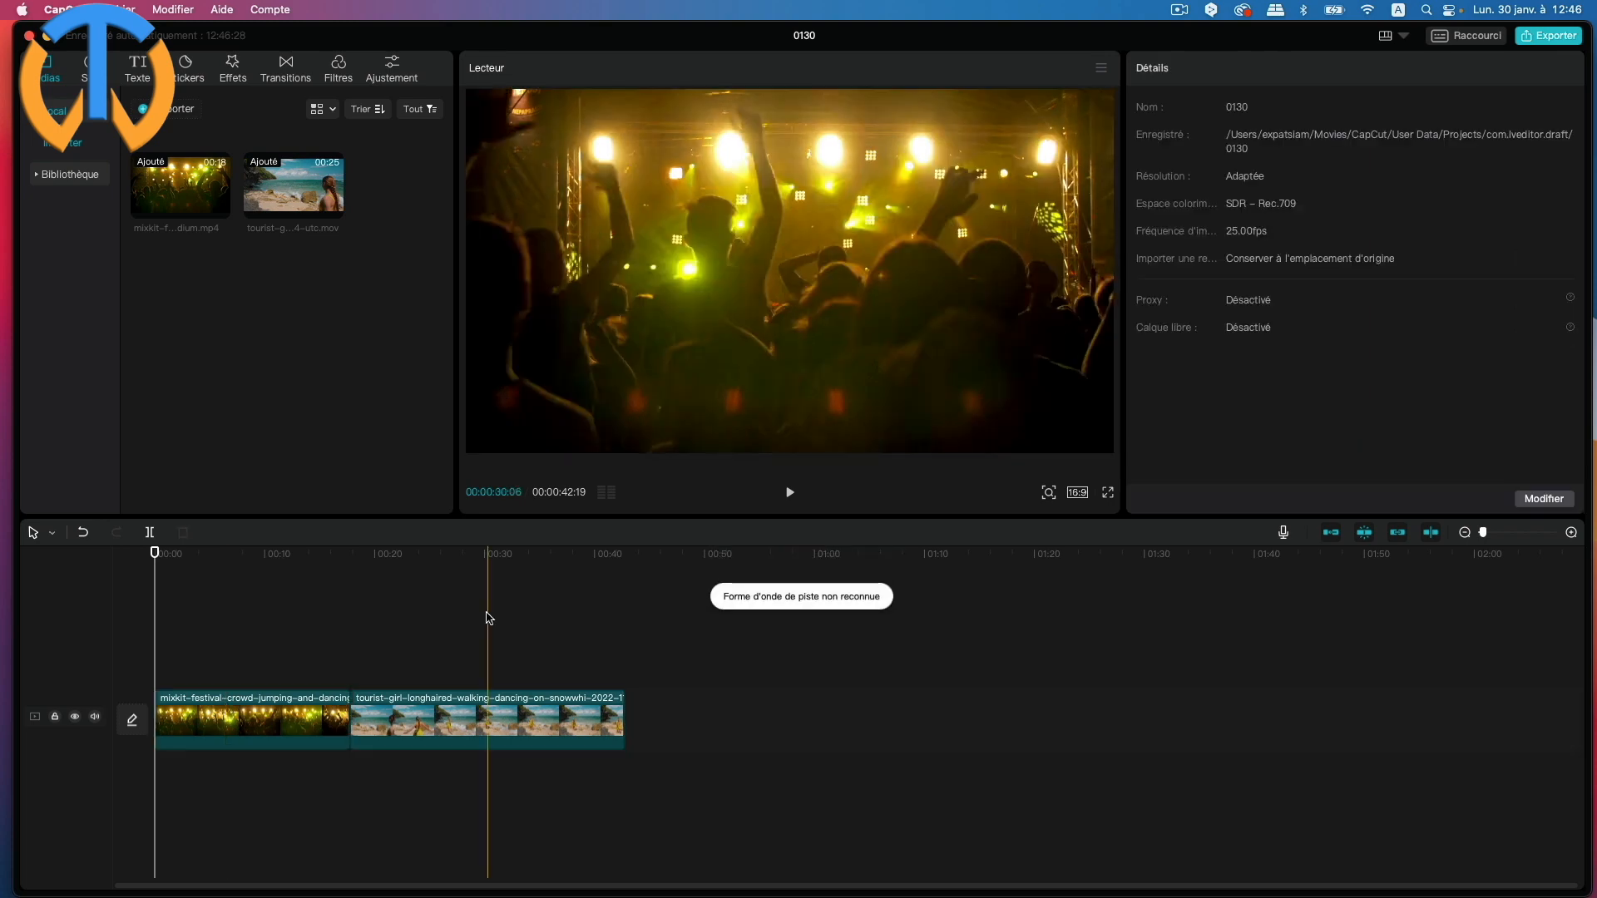
pyautogui.moveTo(410, 720); pyautogui.dragTo(217, 650)
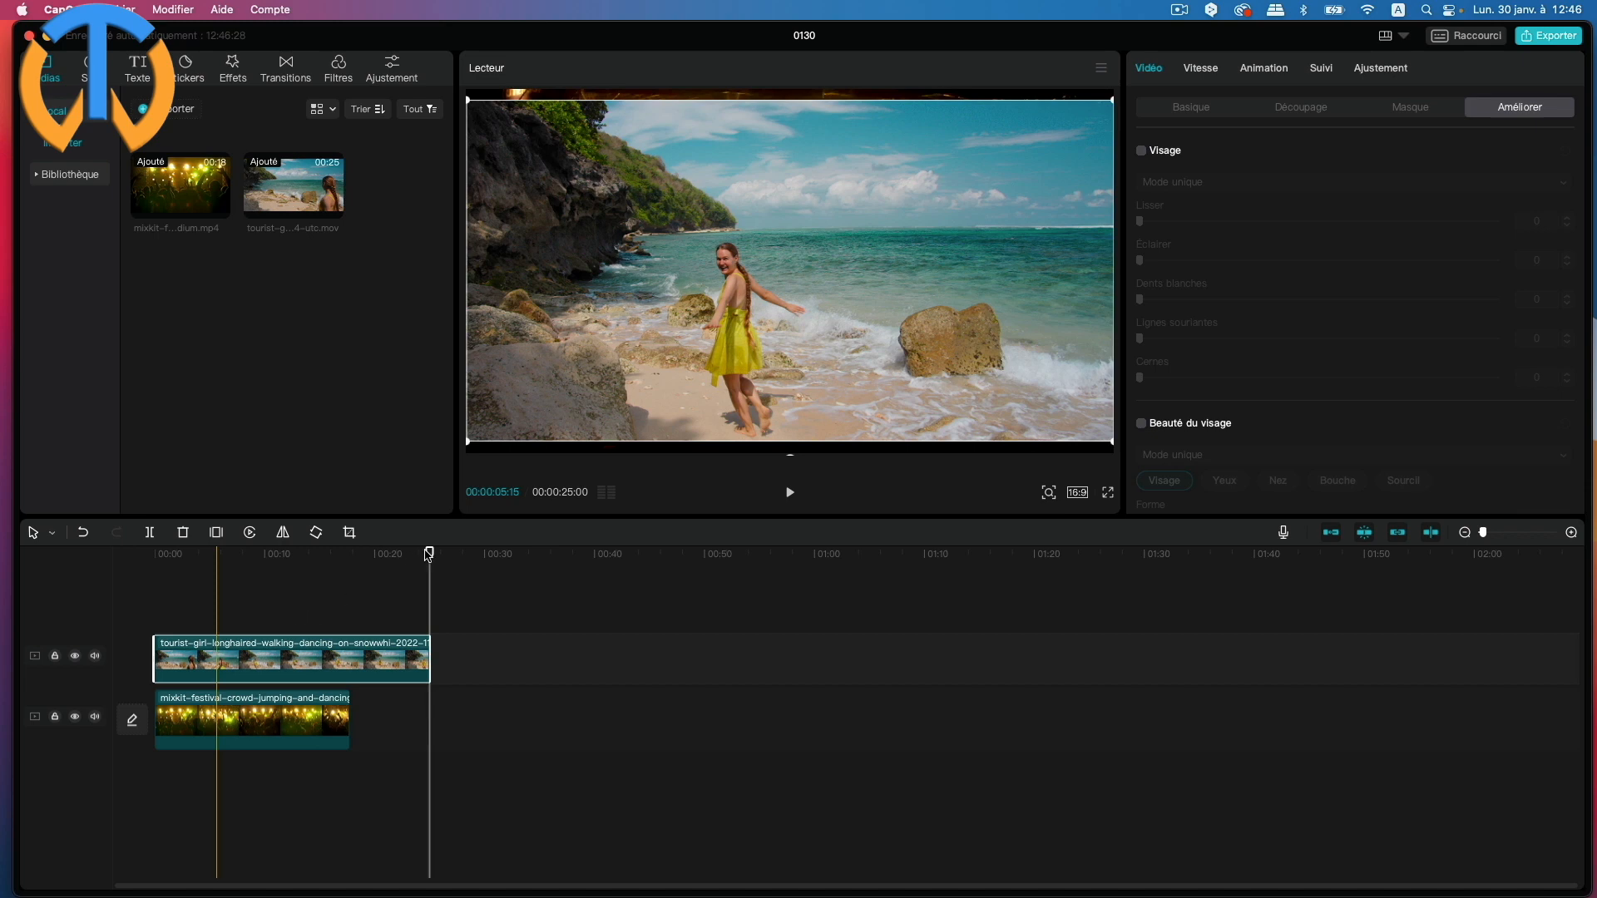
# Step: Try to shift the festival clip later on the main track beneath the beach clip
pyautogui.moveTo(429, 554); pyautogui.dragTo(194, 554)
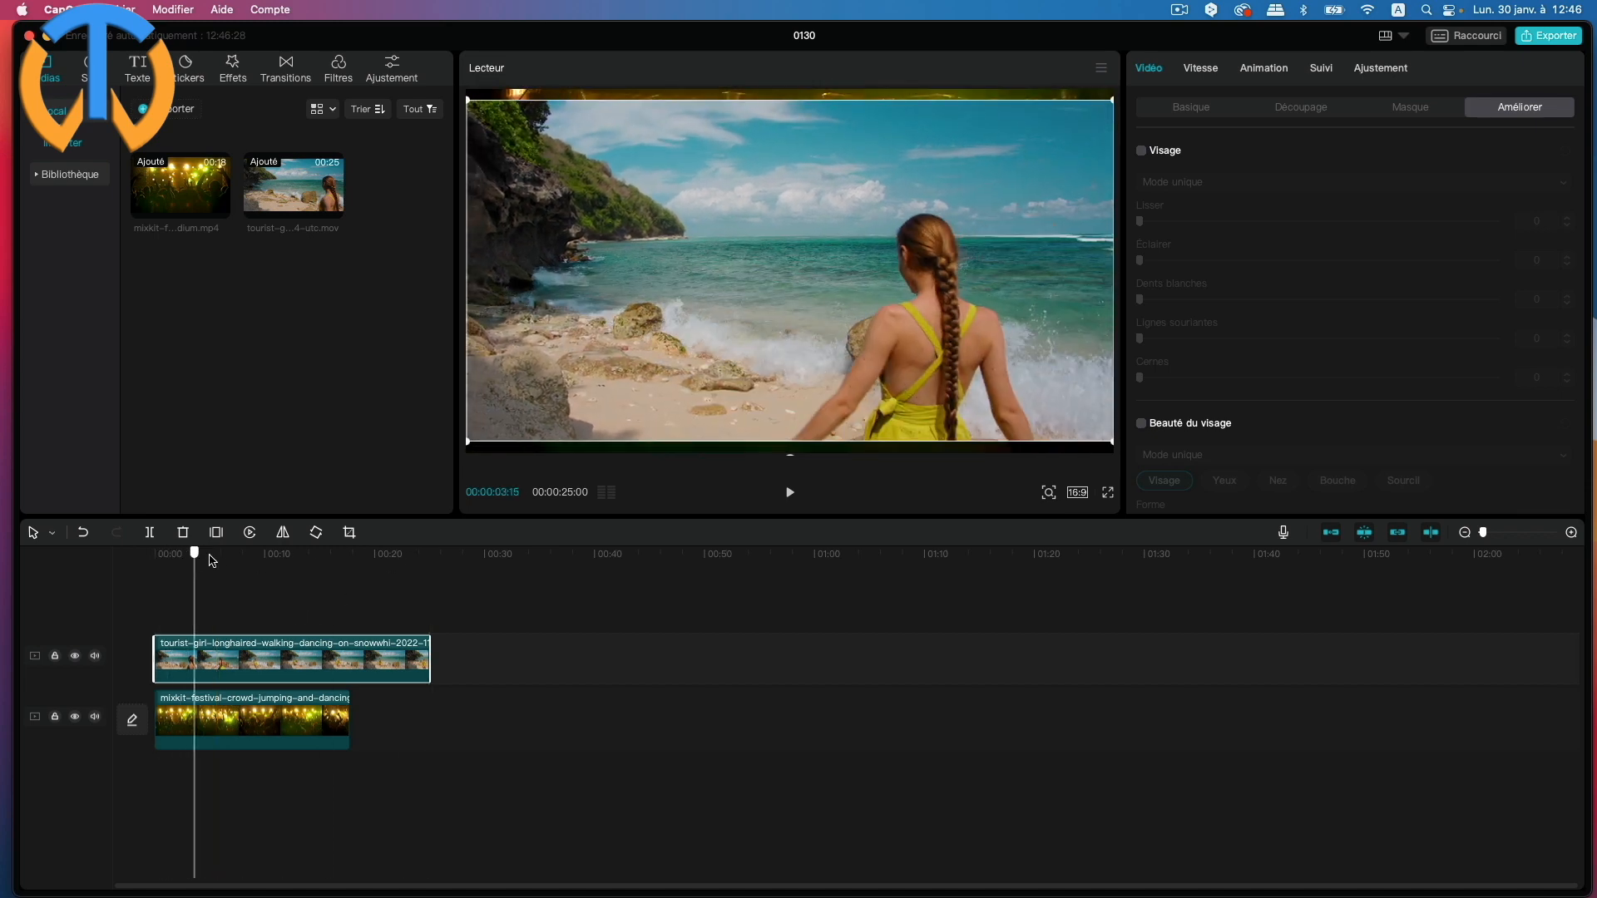
pyautogui.click(237, 554)
pyautogui.click(258, 715)
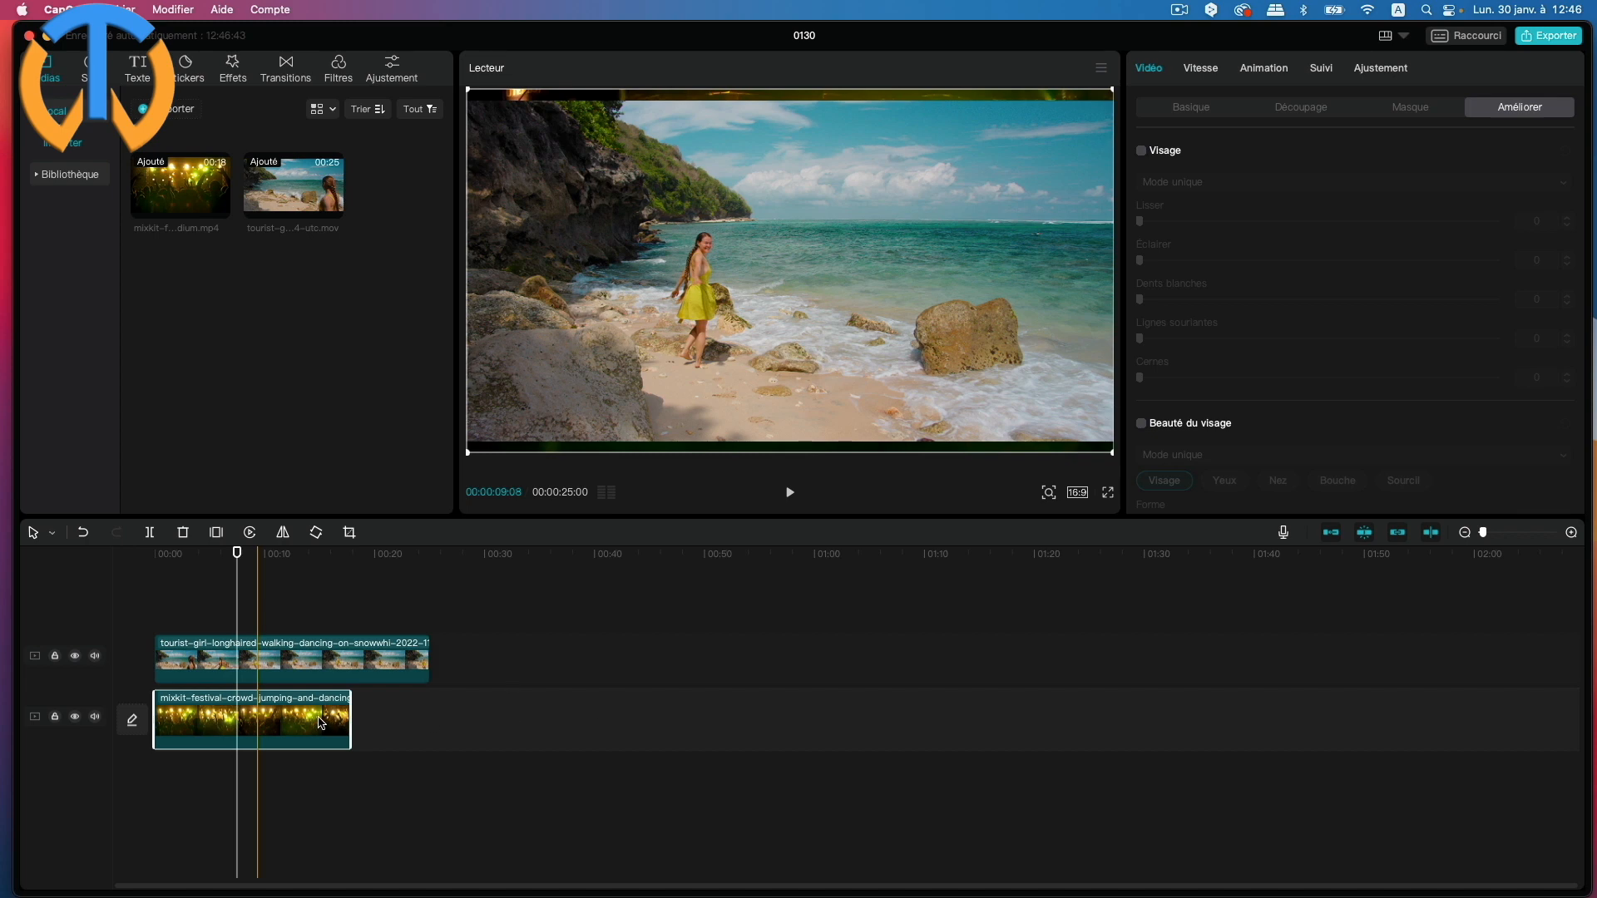
pyautogui.moveTo(322, 720); pyautogui.dragTo(497, 726)
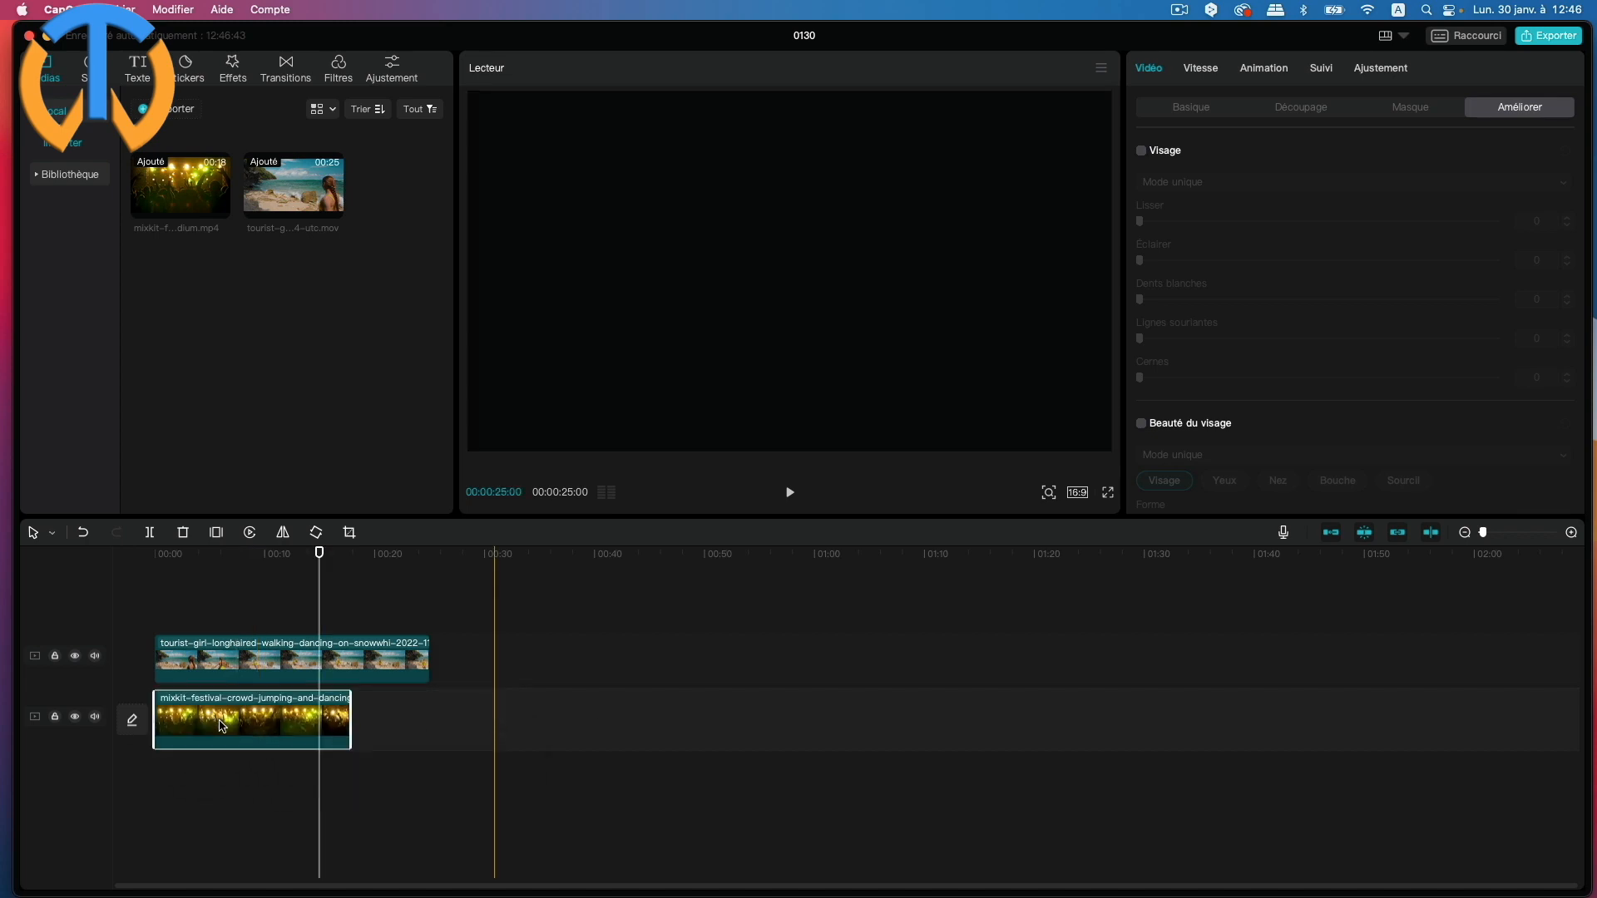
pyautogui.moveTo(222, 725); pyautogui.dragTo(382, 721)
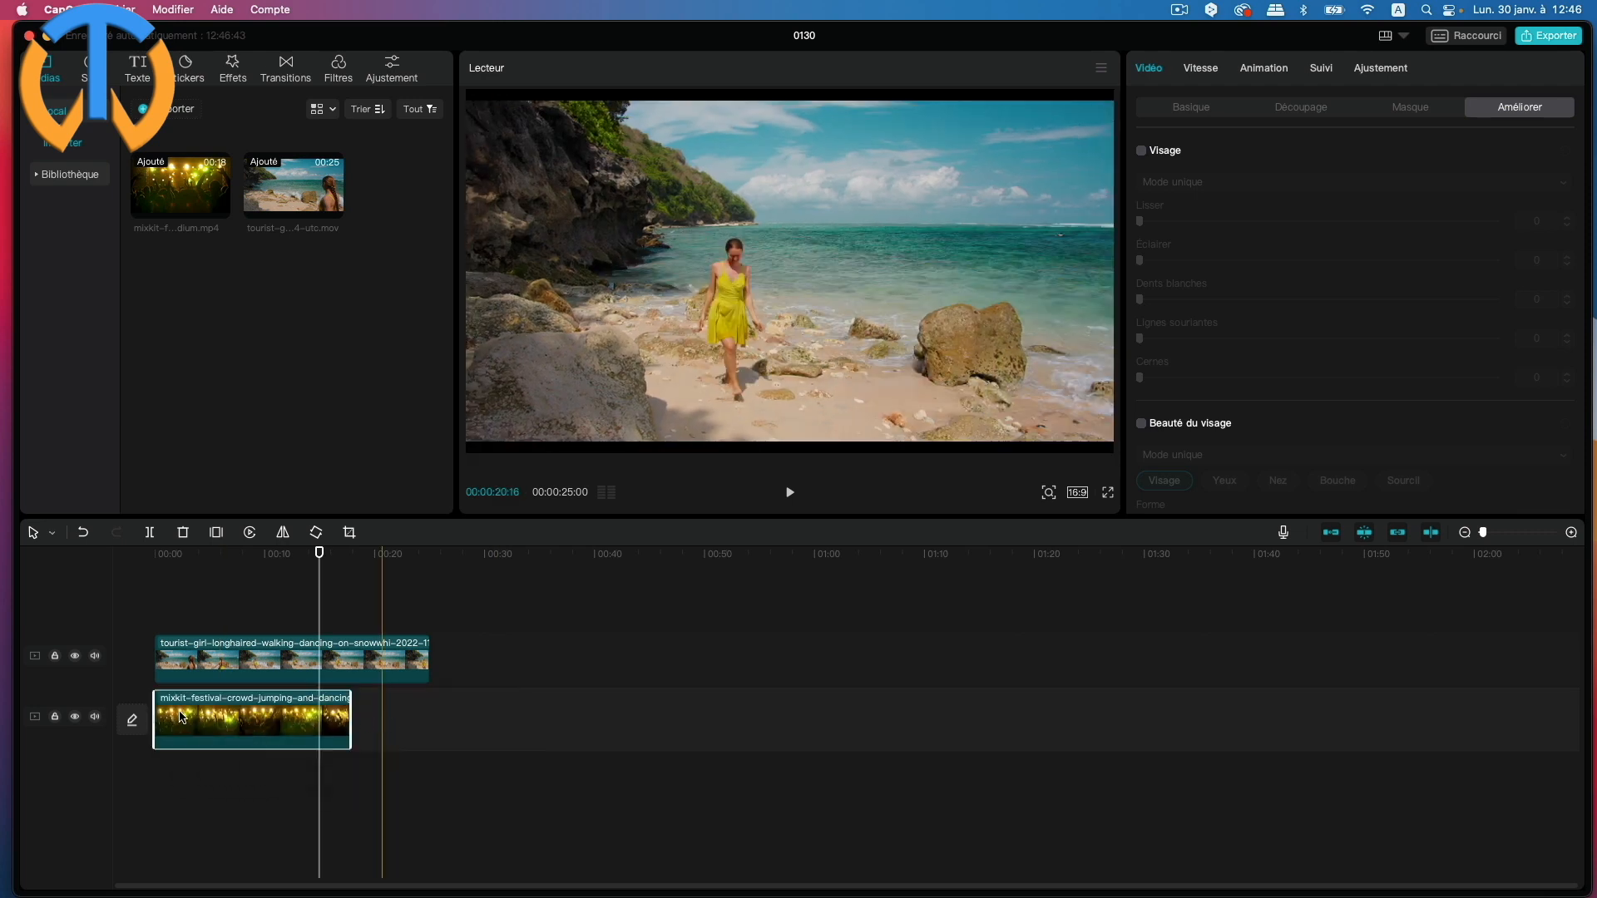
pyautogui.moveTo(178, 715); pyautogui.dragTo(355, 718)
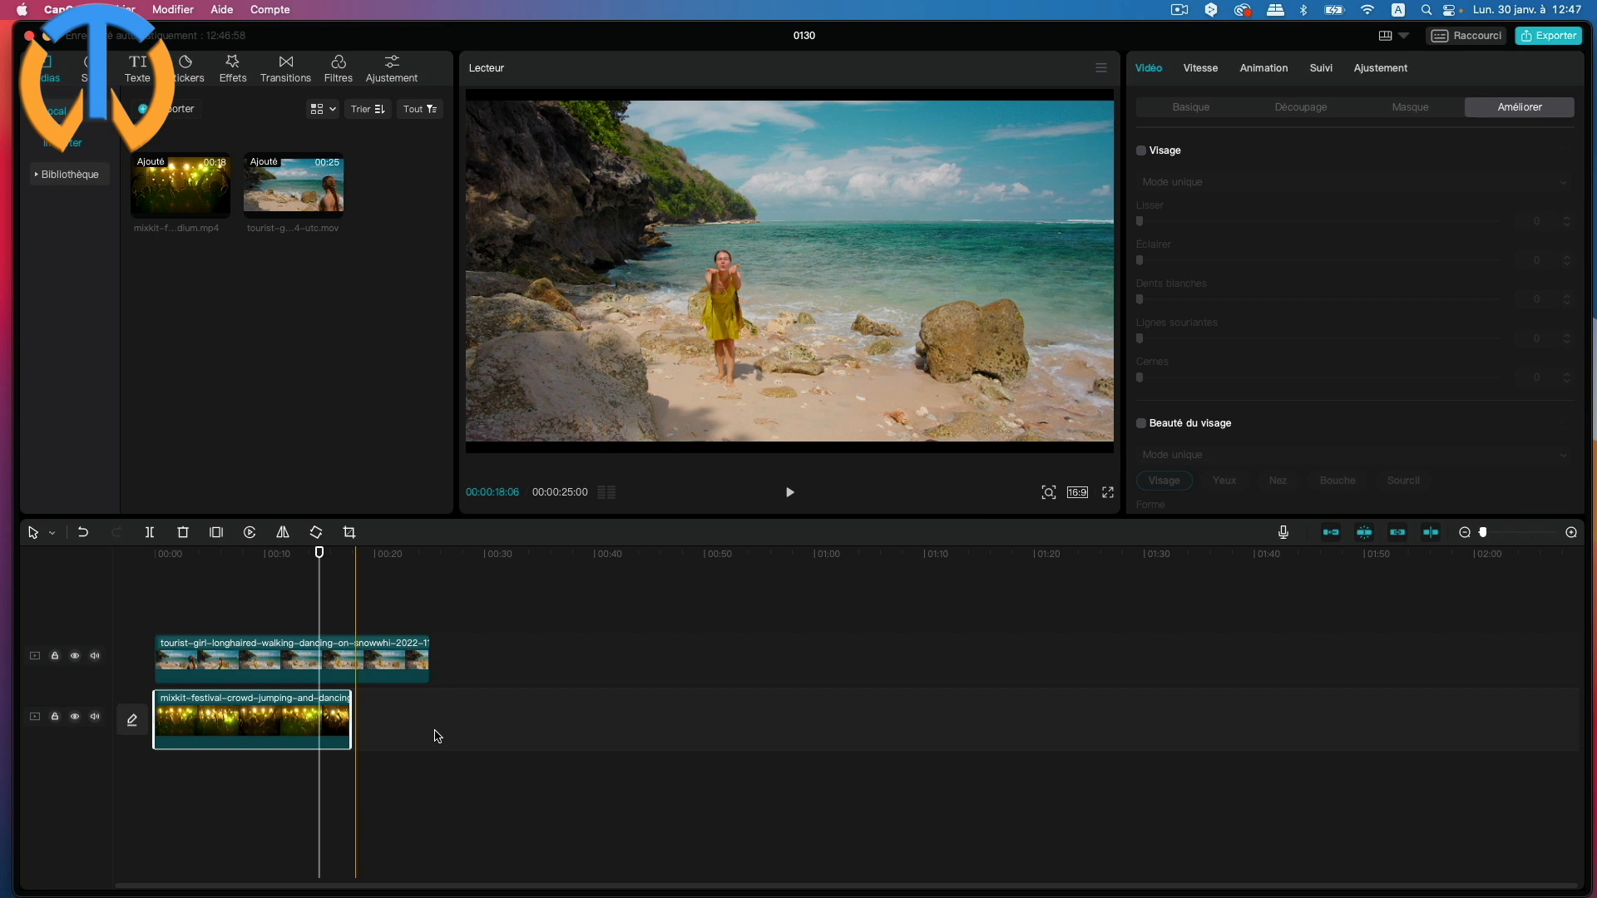
# Step: Move the festival clip off the main track to start around 15 seconds, with the beach clip on the track above starting at 00:00
pyautogui.moveTo(249, 723); pyautogui.dragTo(563, 674)
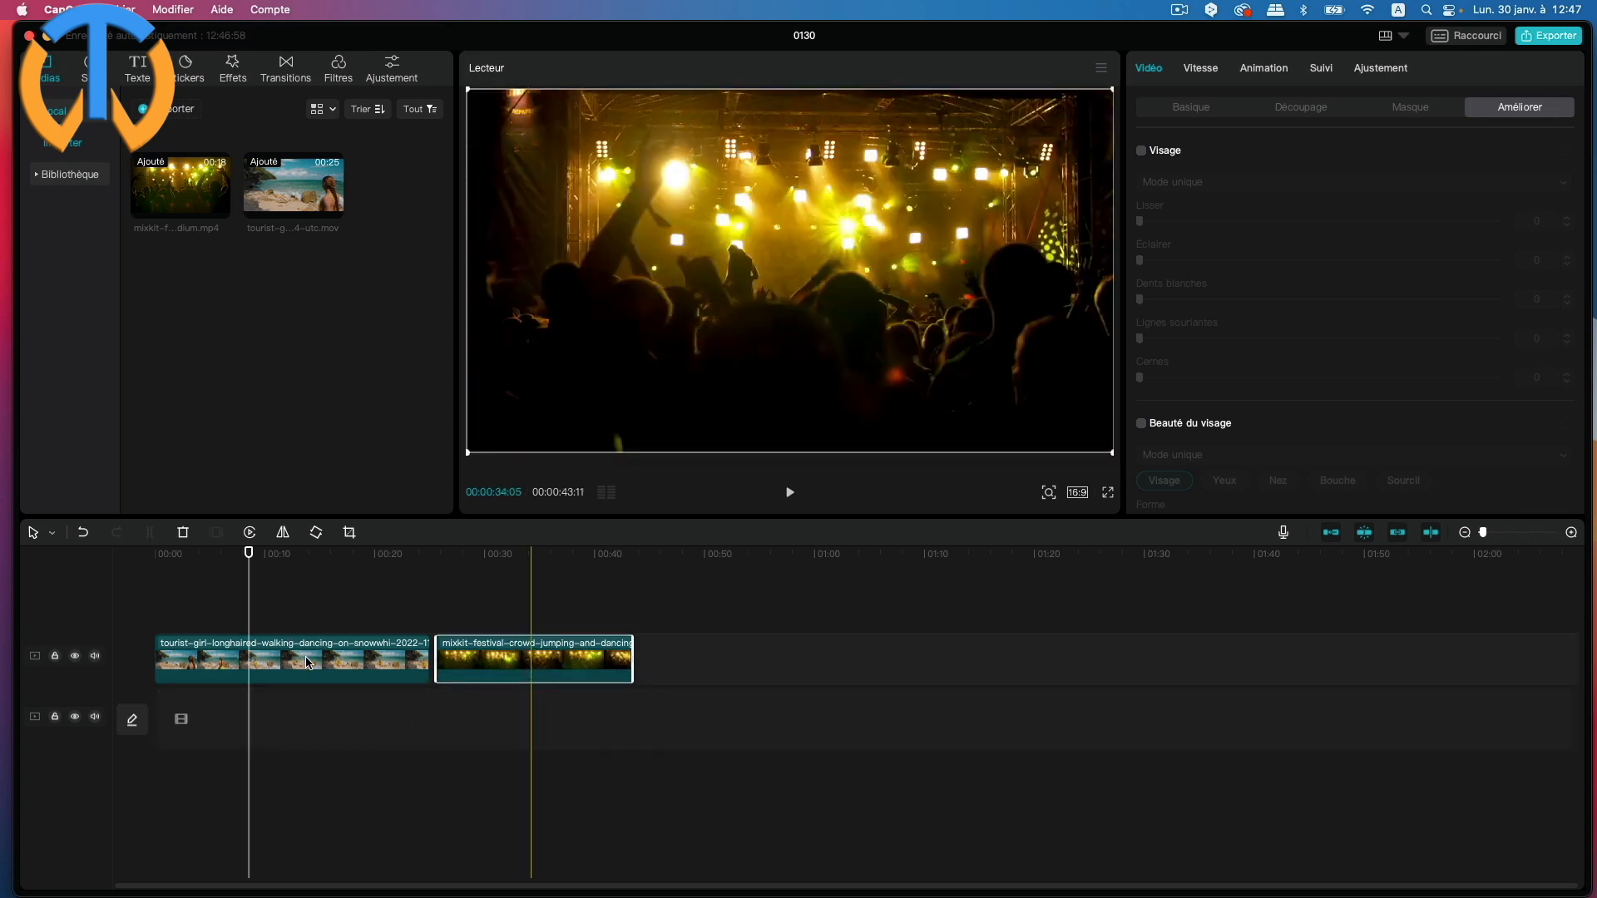
pyautogui.moveTo(307, 662); pyautogui.dragTo(506, 610)
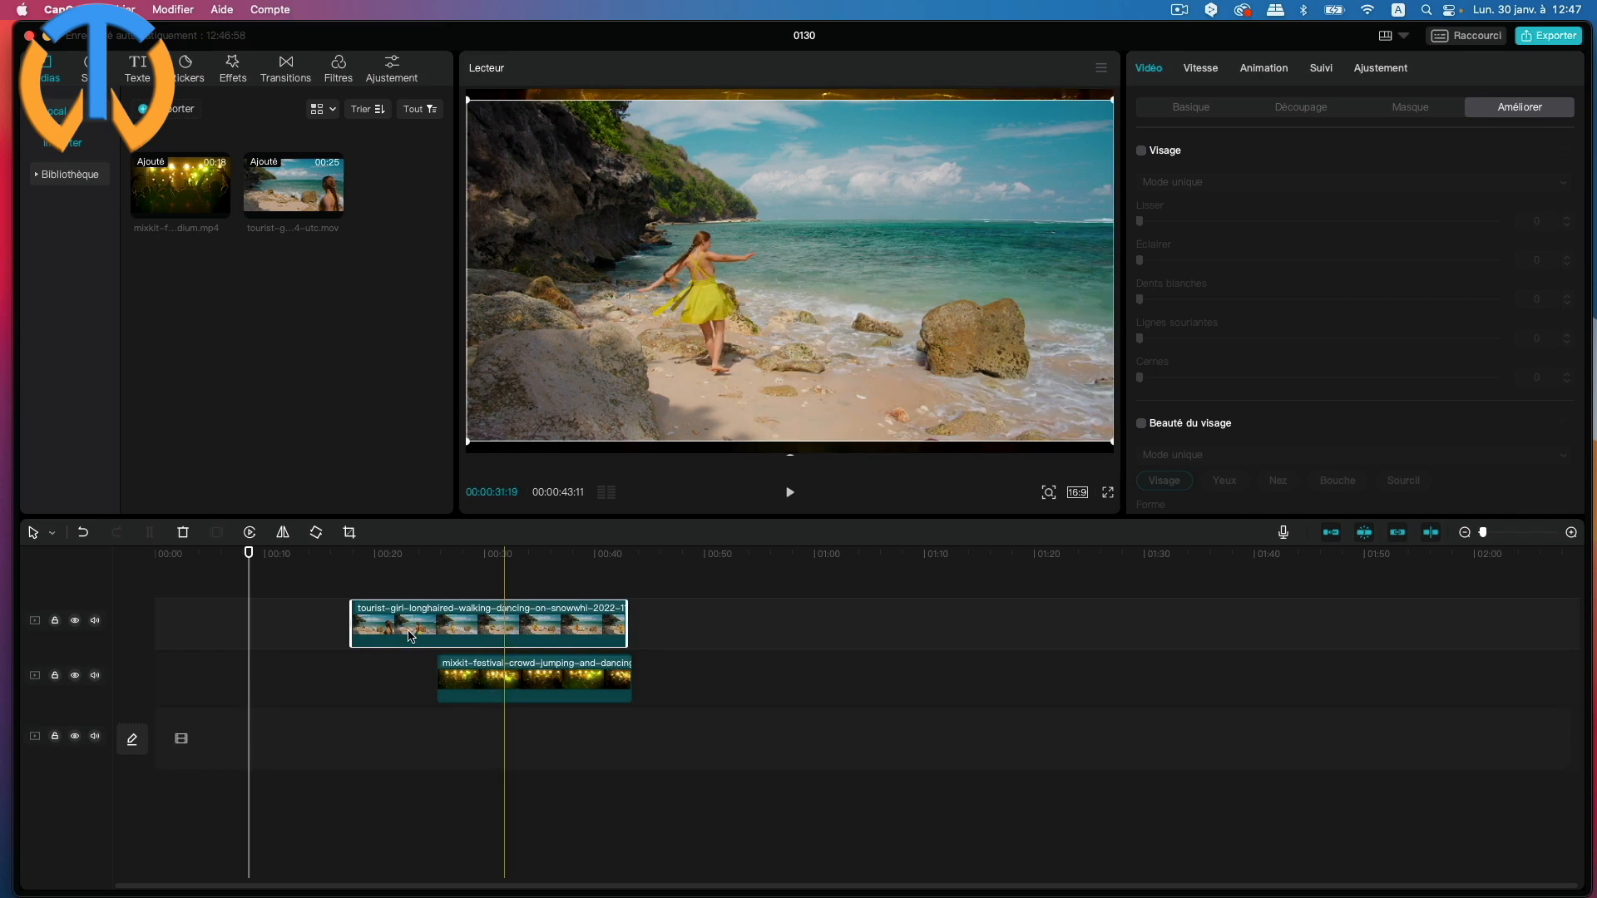
pyautogui.moveTo(411, 637); pyautogui.dragTo(216, 638)
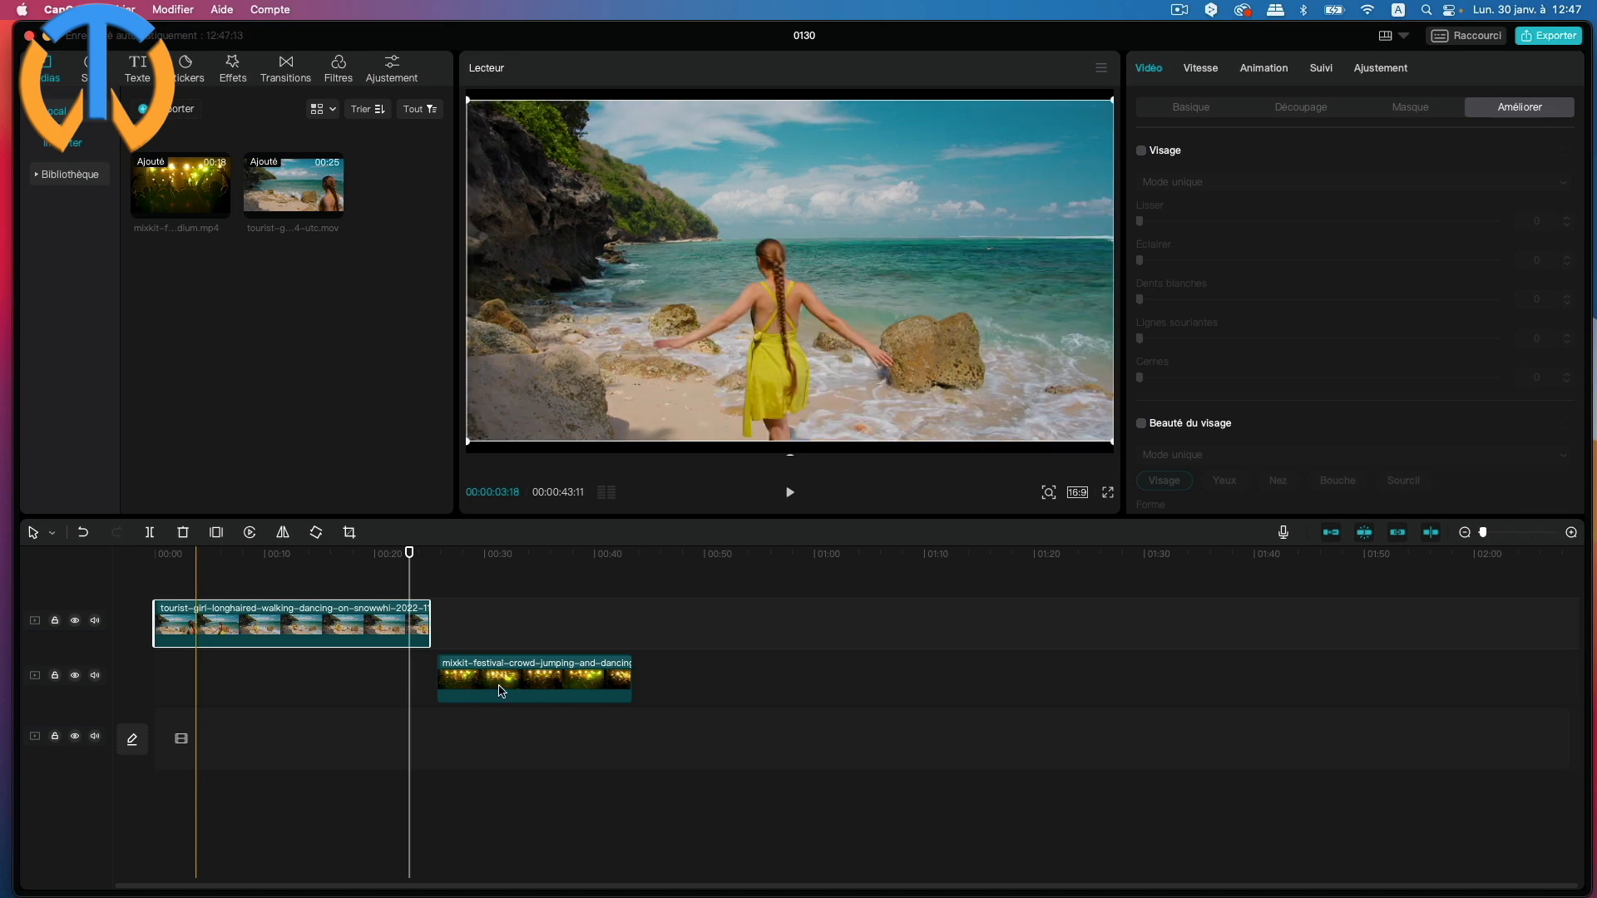
pyautogui.moveTo(502, 691); pyautogui.dragTo(214, 690)
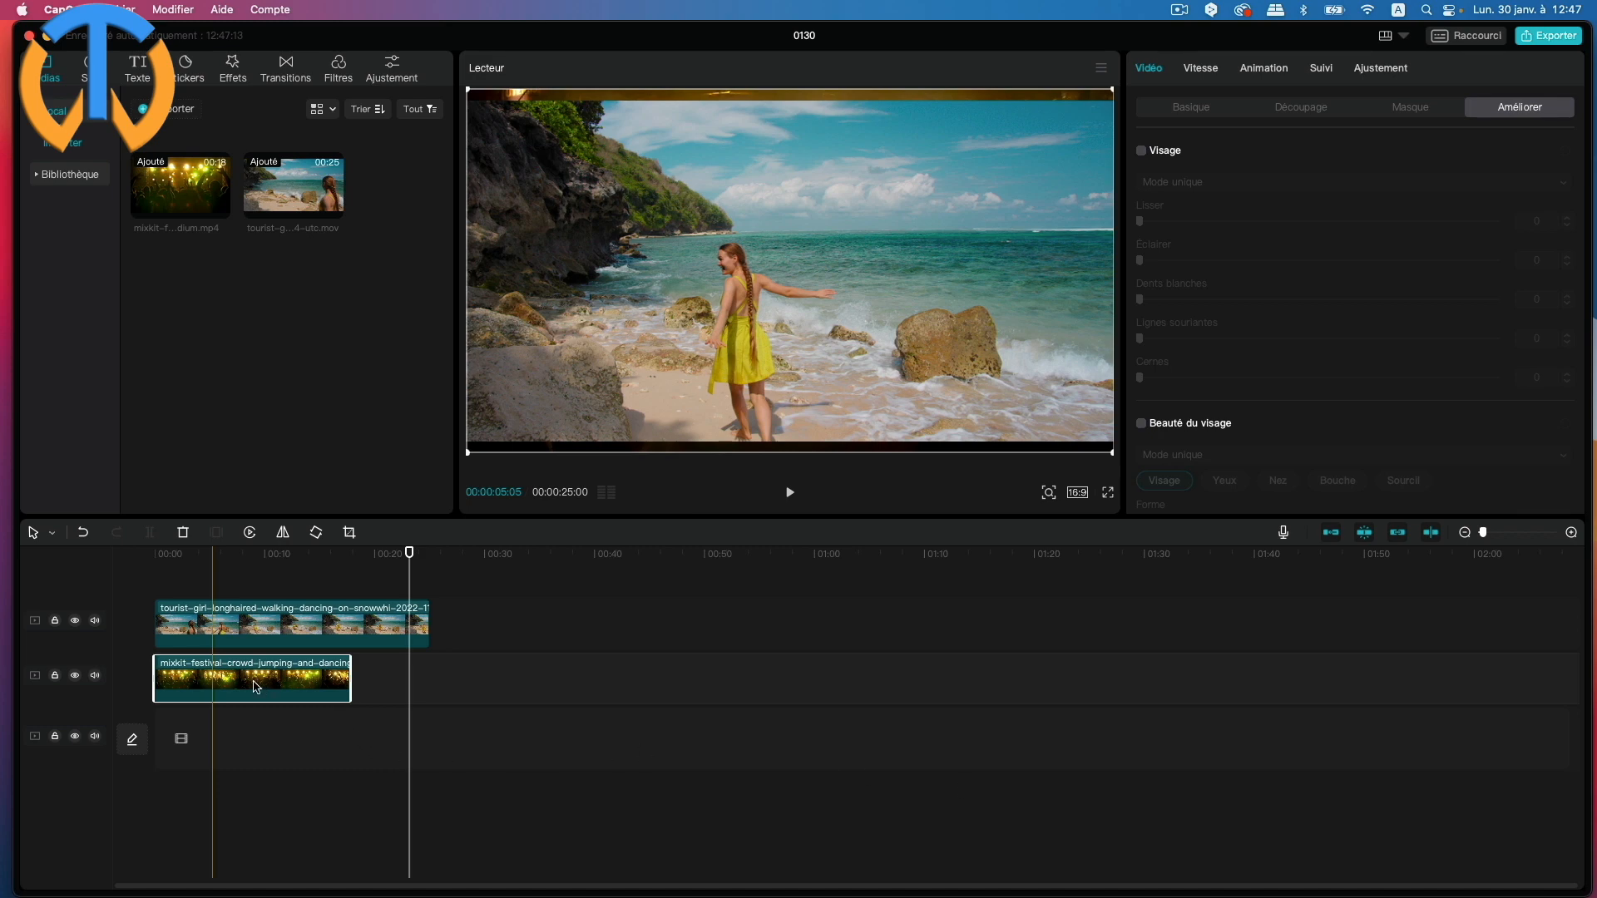
pyautogui.moveTo(255, 686); pyautogui.dragTo(447, 689)
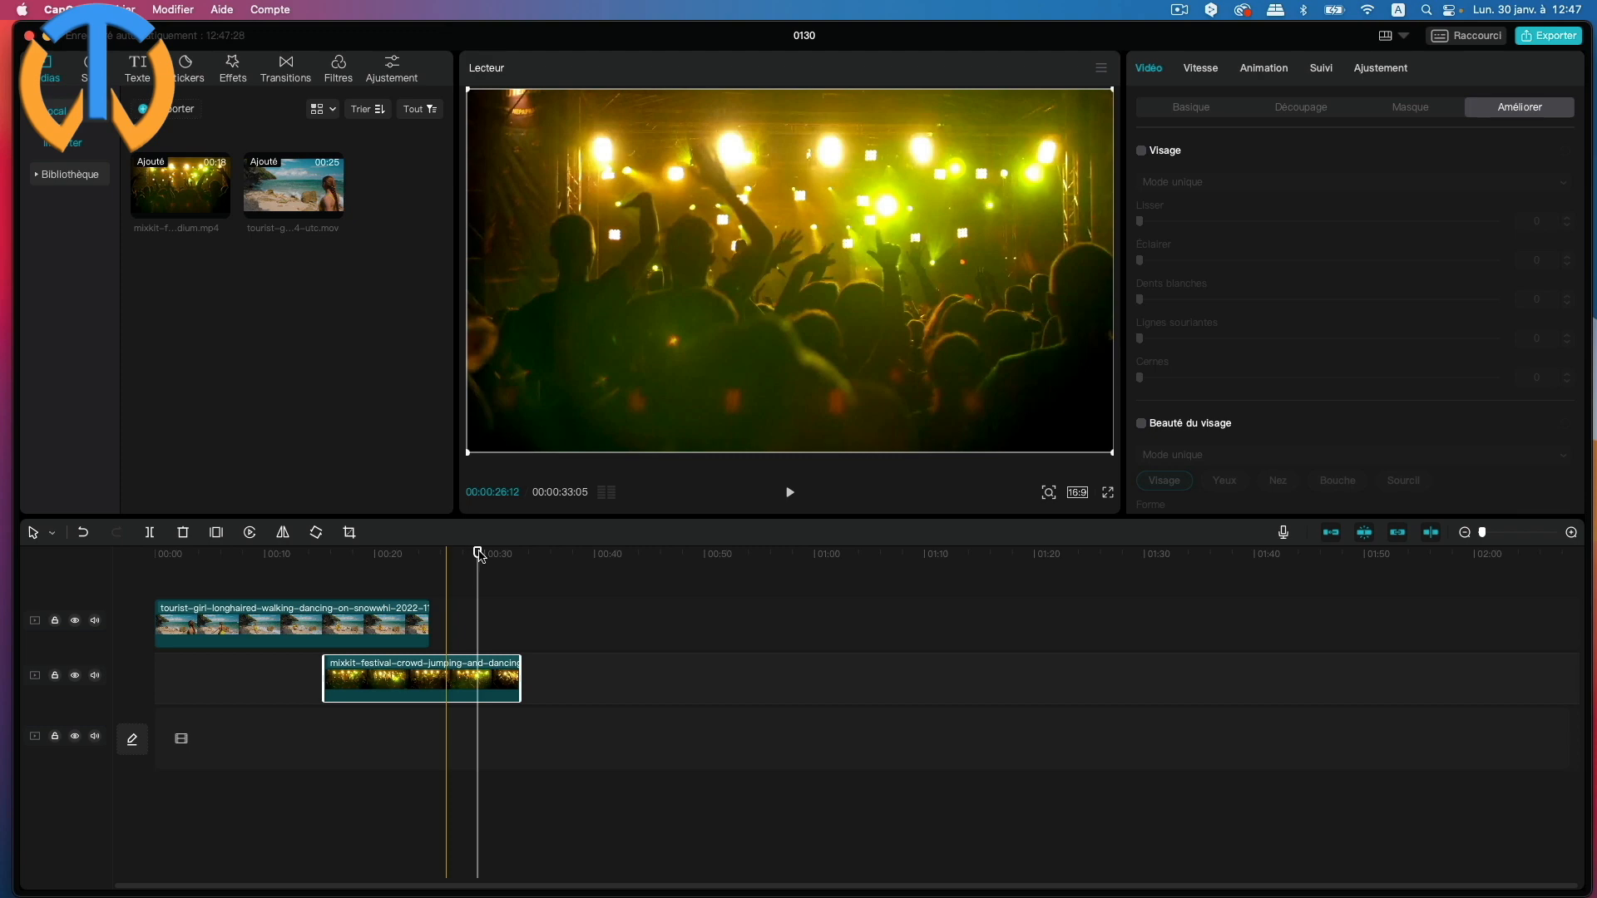
# Step: Scale the beach clip to 110% so it fills the frame
pyautogui.moveTo(479, 556); pyautogui.dragTo(357, 568)
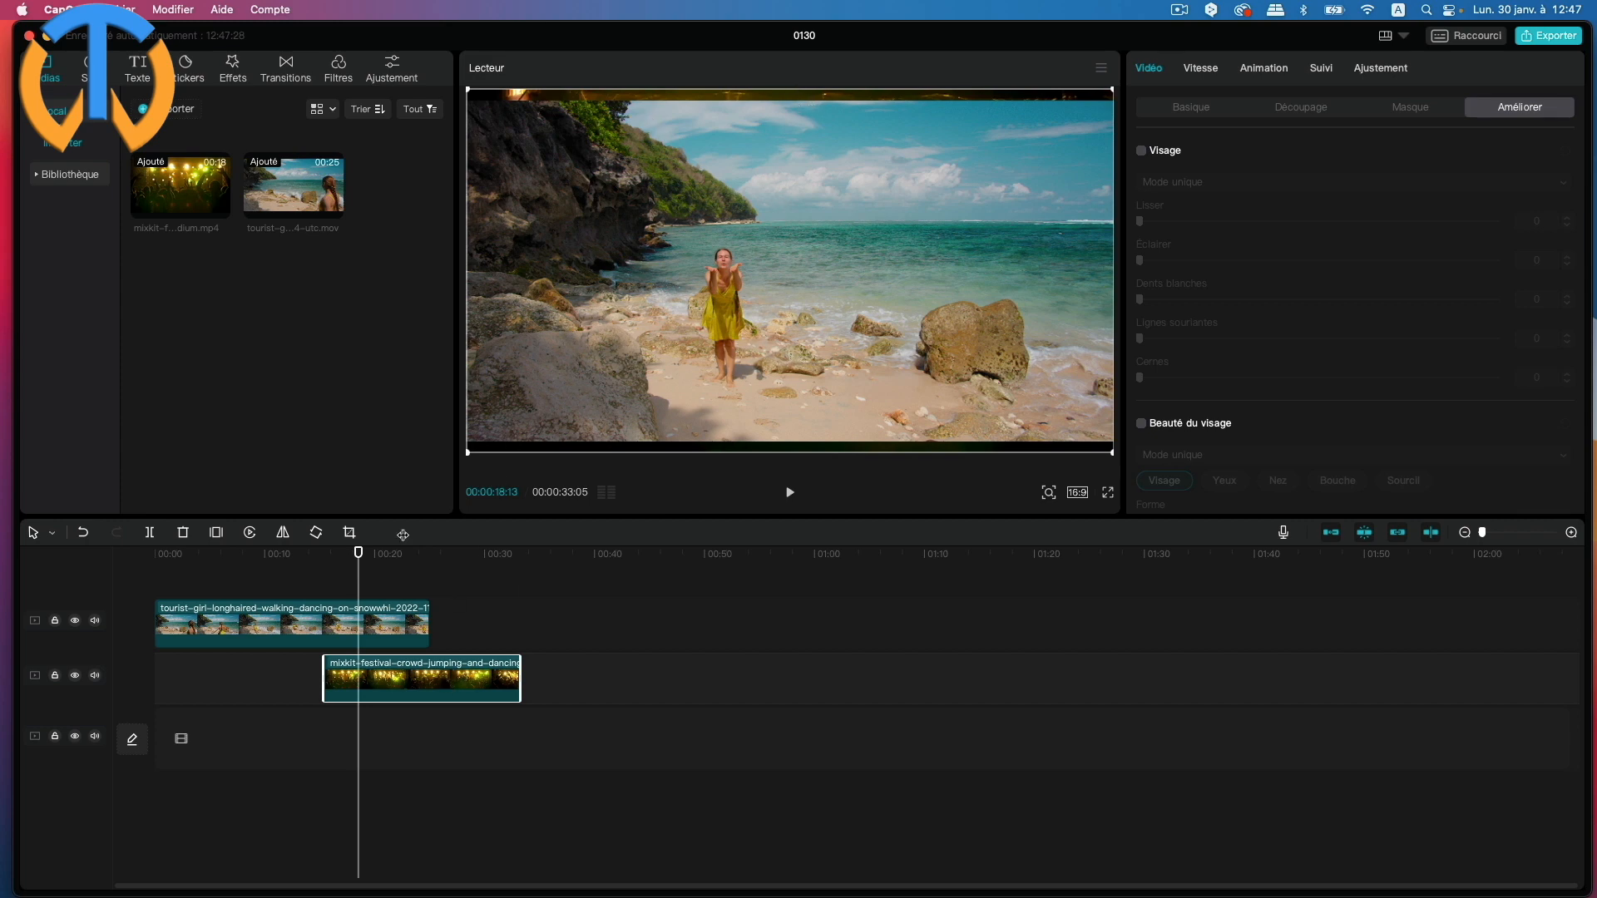
pyautogui.click(335, 623)
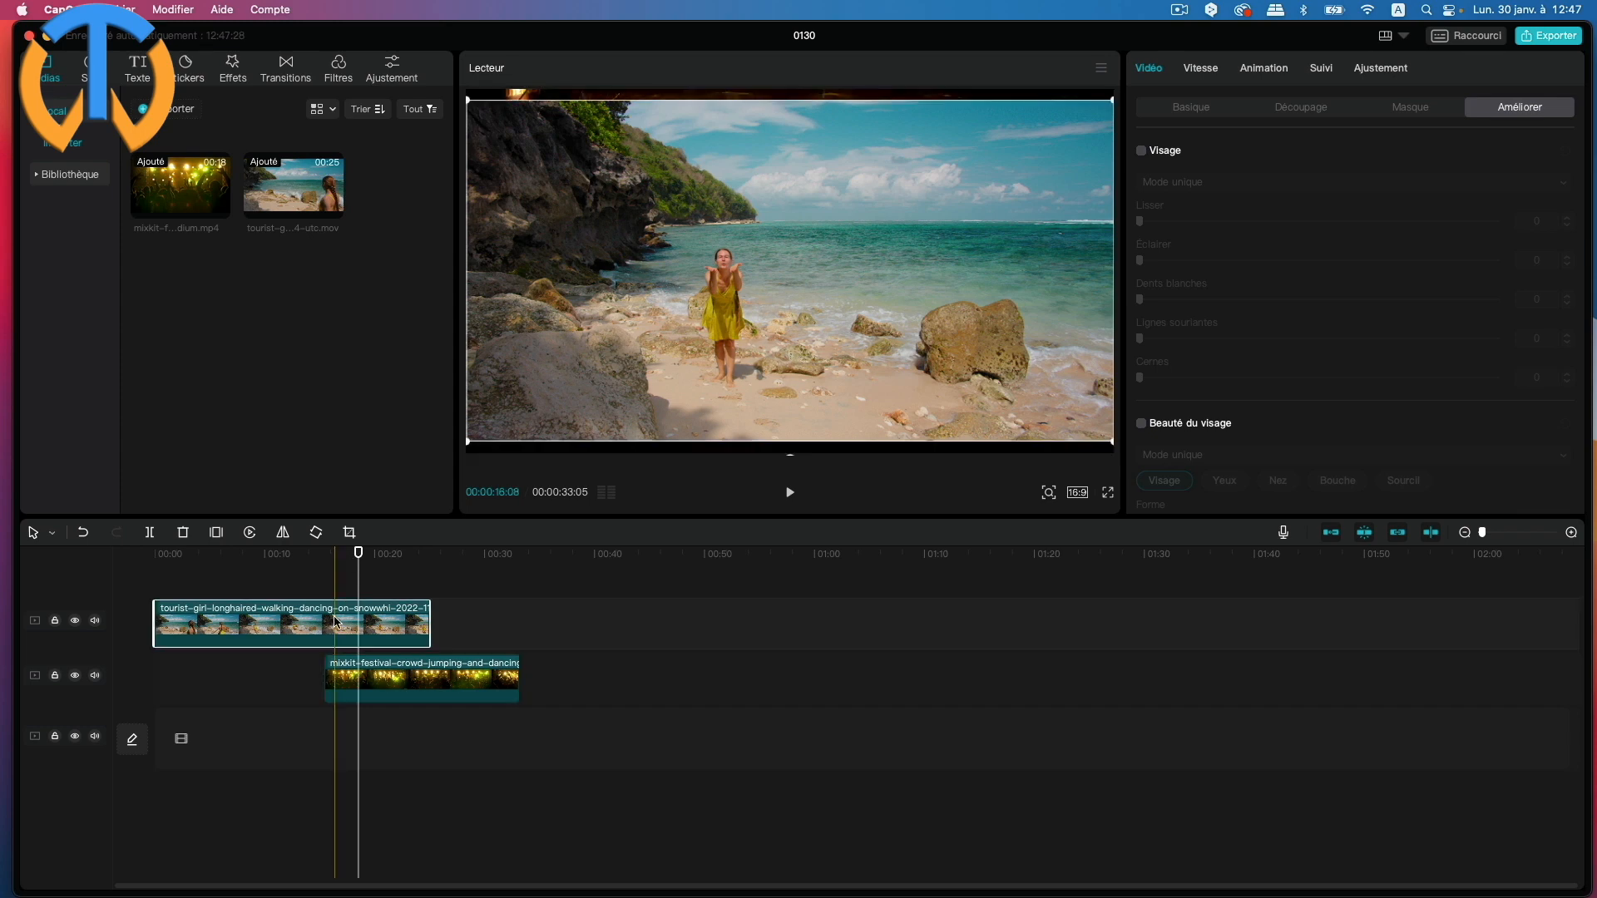
pyautogui.click(1178, 111)
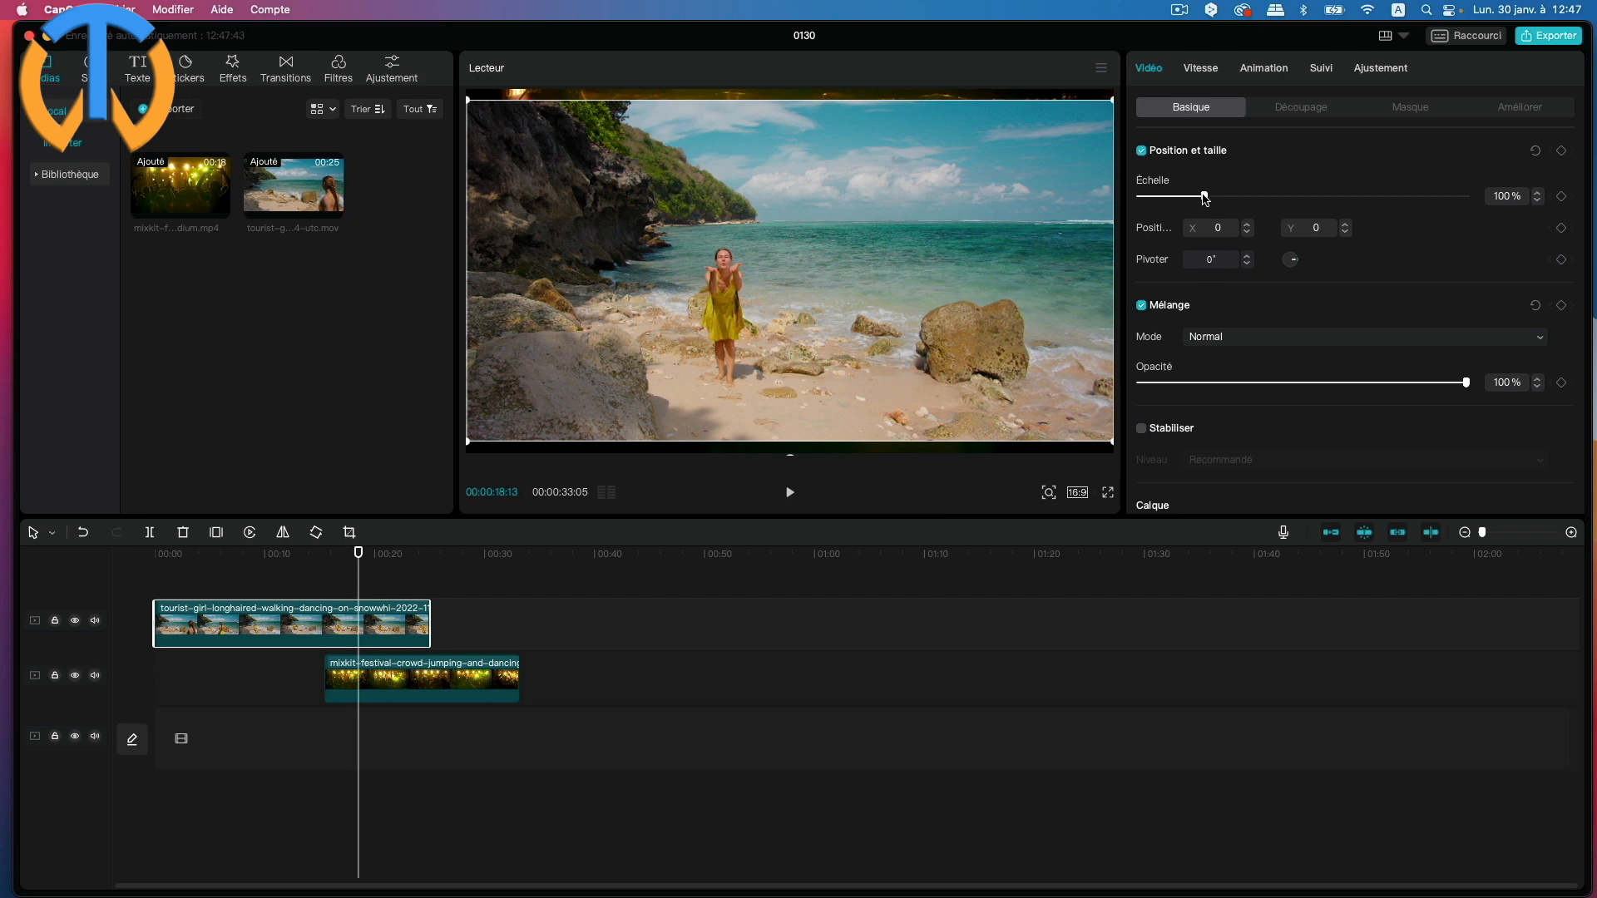
pyautogui.moveTo(1204, 197); pyautogui.dragTo(1212, 194)
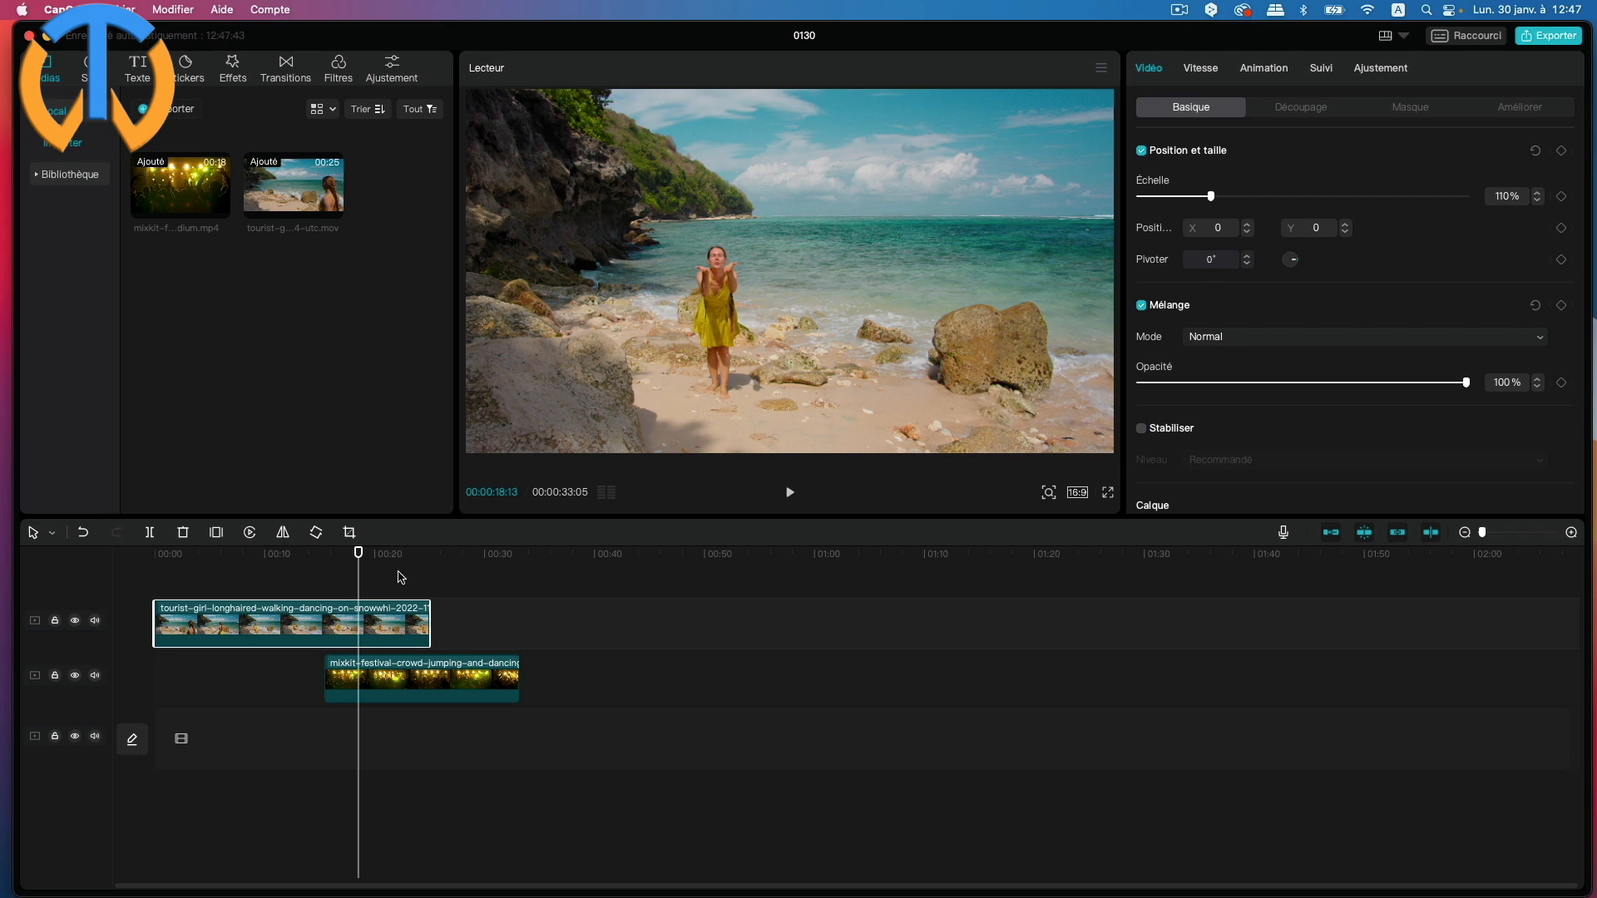
# Step: Split the beach clip at 00:00:12:05 and delete its first part
pyautogui.moveTo(359, 556); pyautogui.dragTo(288, 583)
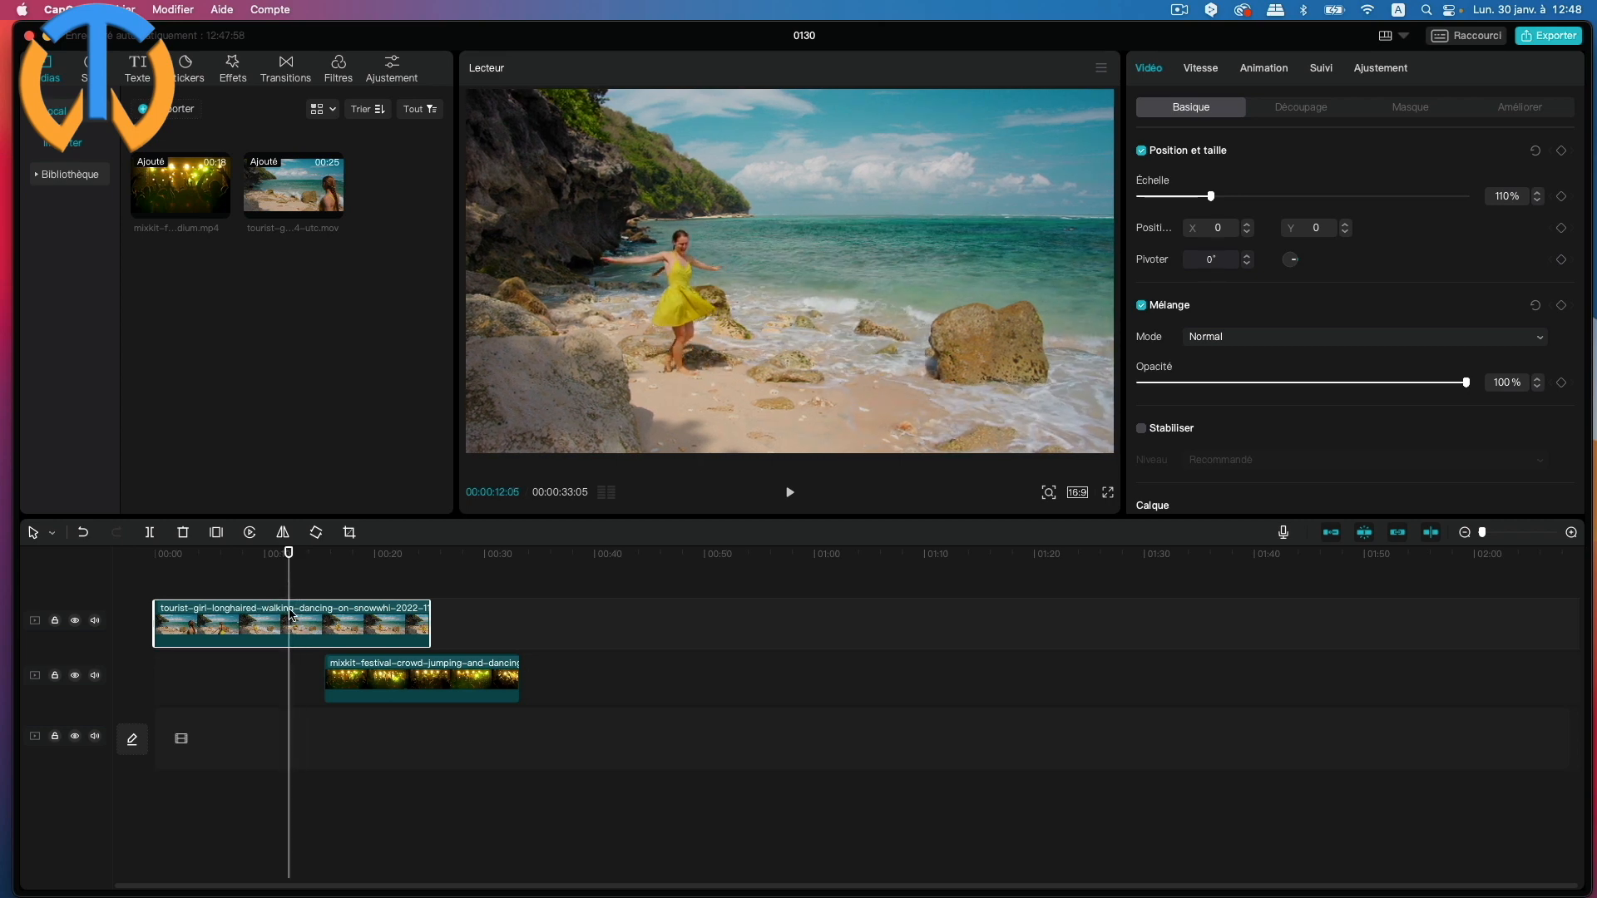
pyautogui.press('super+b')
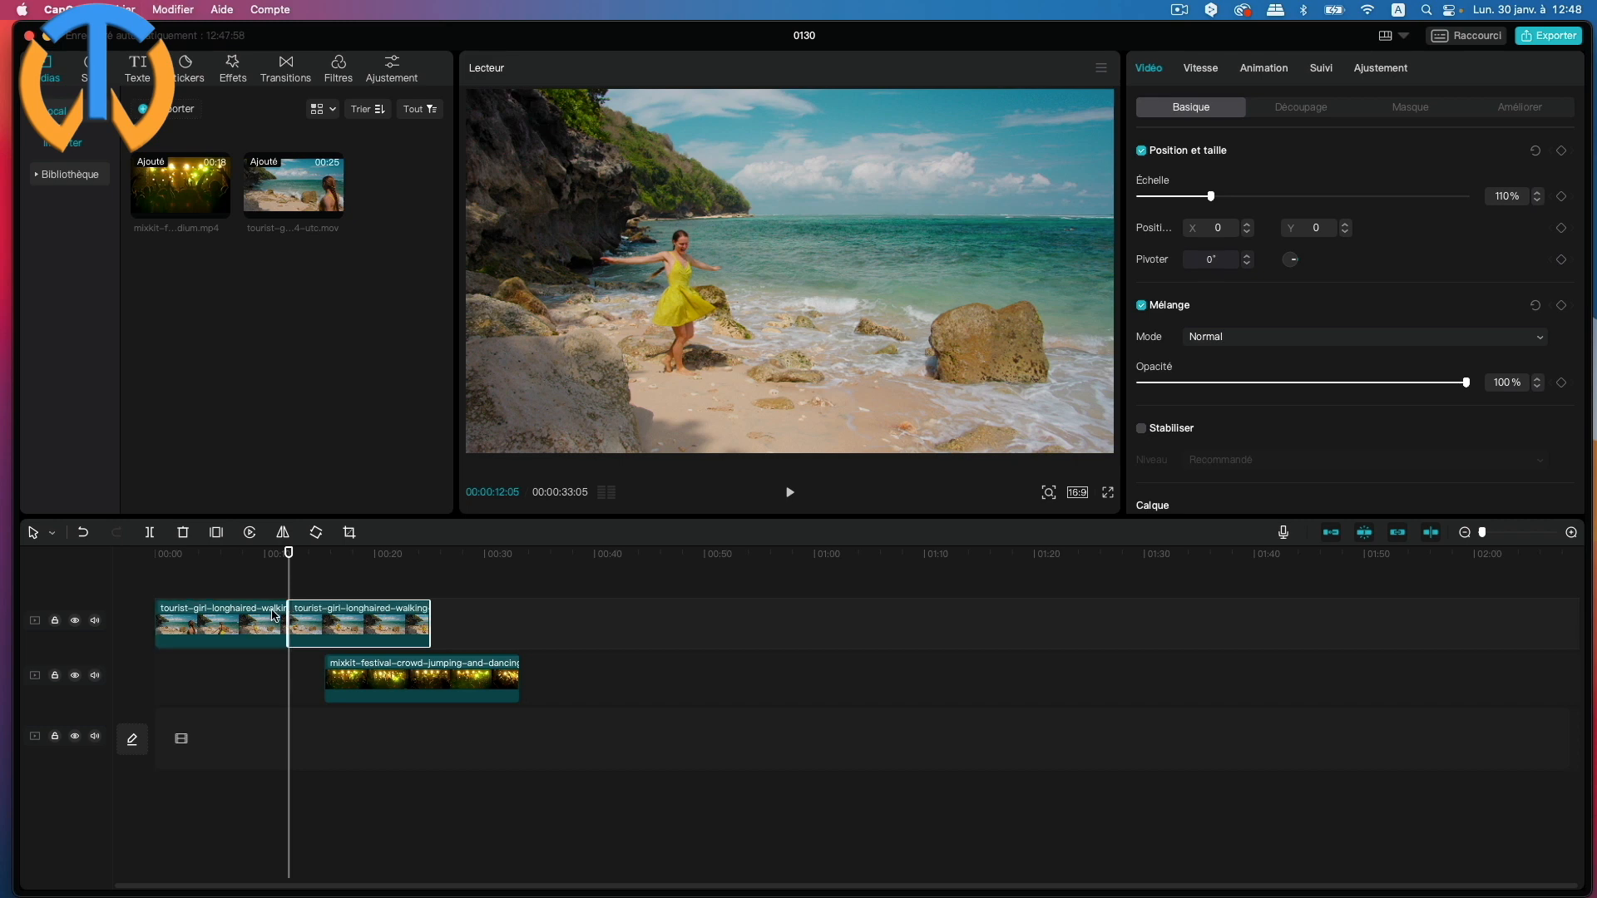
pyautogui.press('Delete')
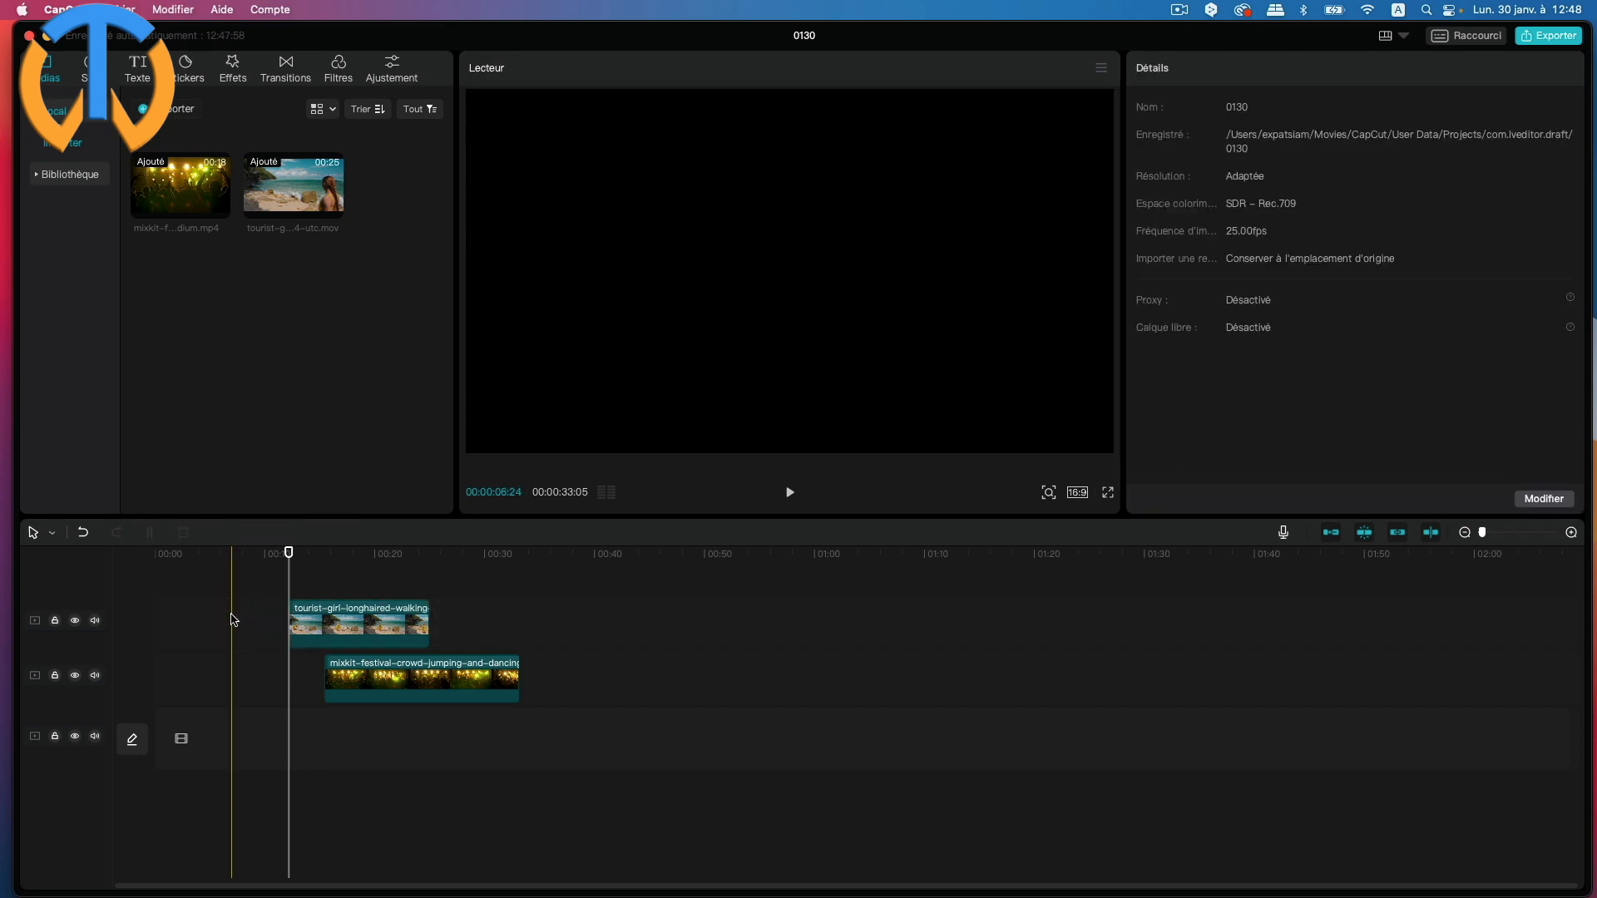
# Step: Shift both clips earlier together so the trimmed beach clip starts at 00:00
pyautogui.moveTo(392, 567); pyautogui.dragTo(454, 683)
pyautogui.moveTo(376, 625); pyautogui.dragTo(251, 631)
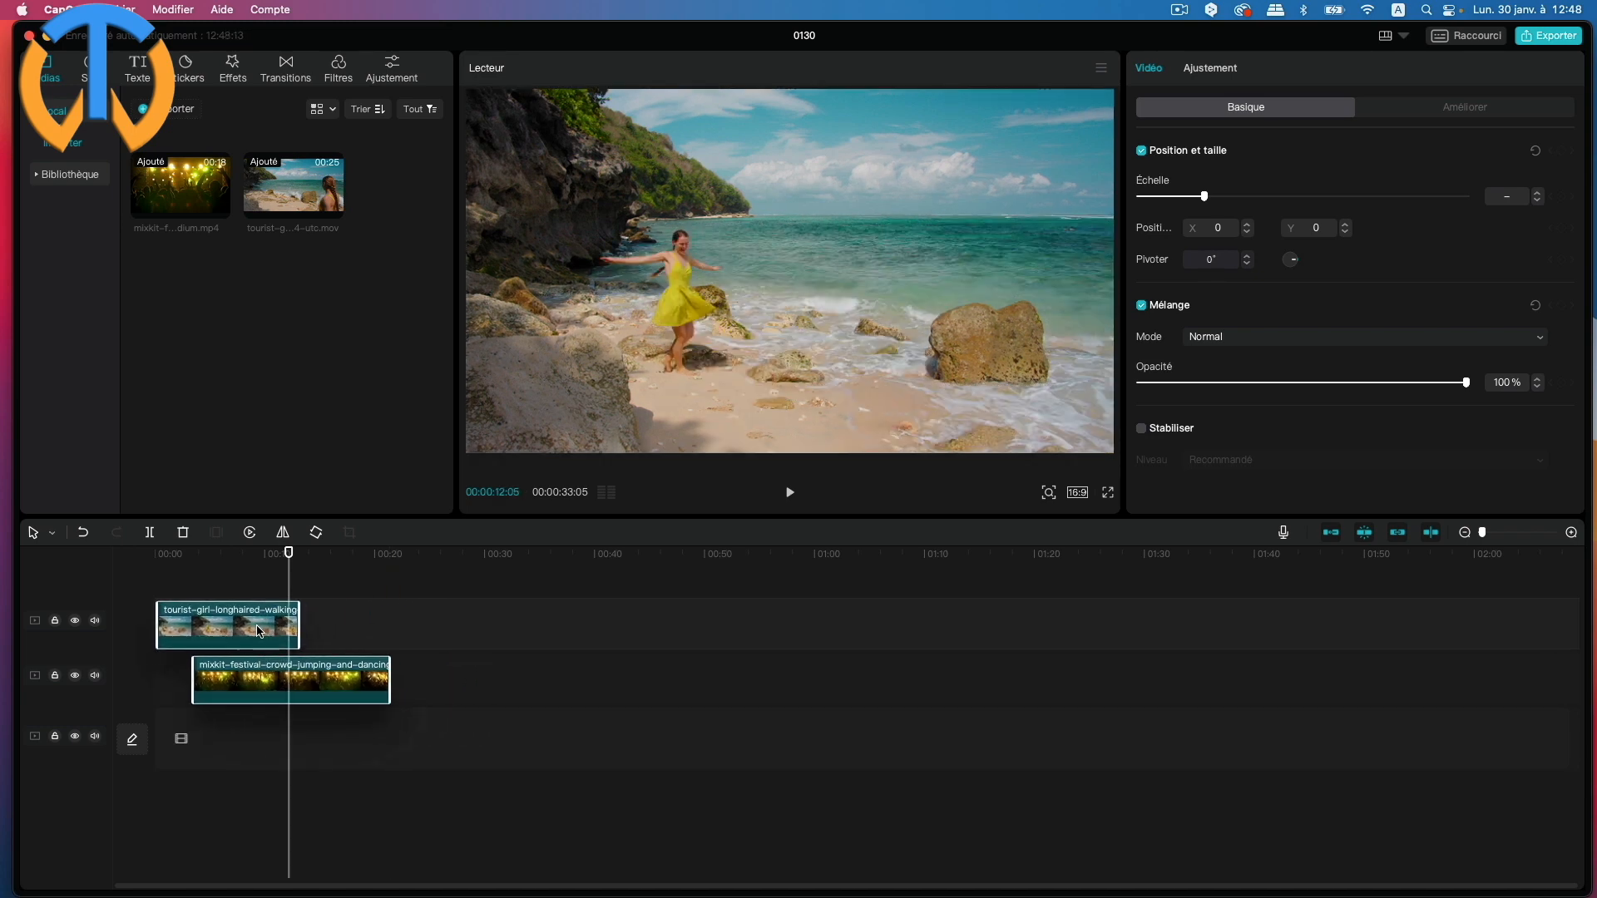
pyautogui.click(446, 620)
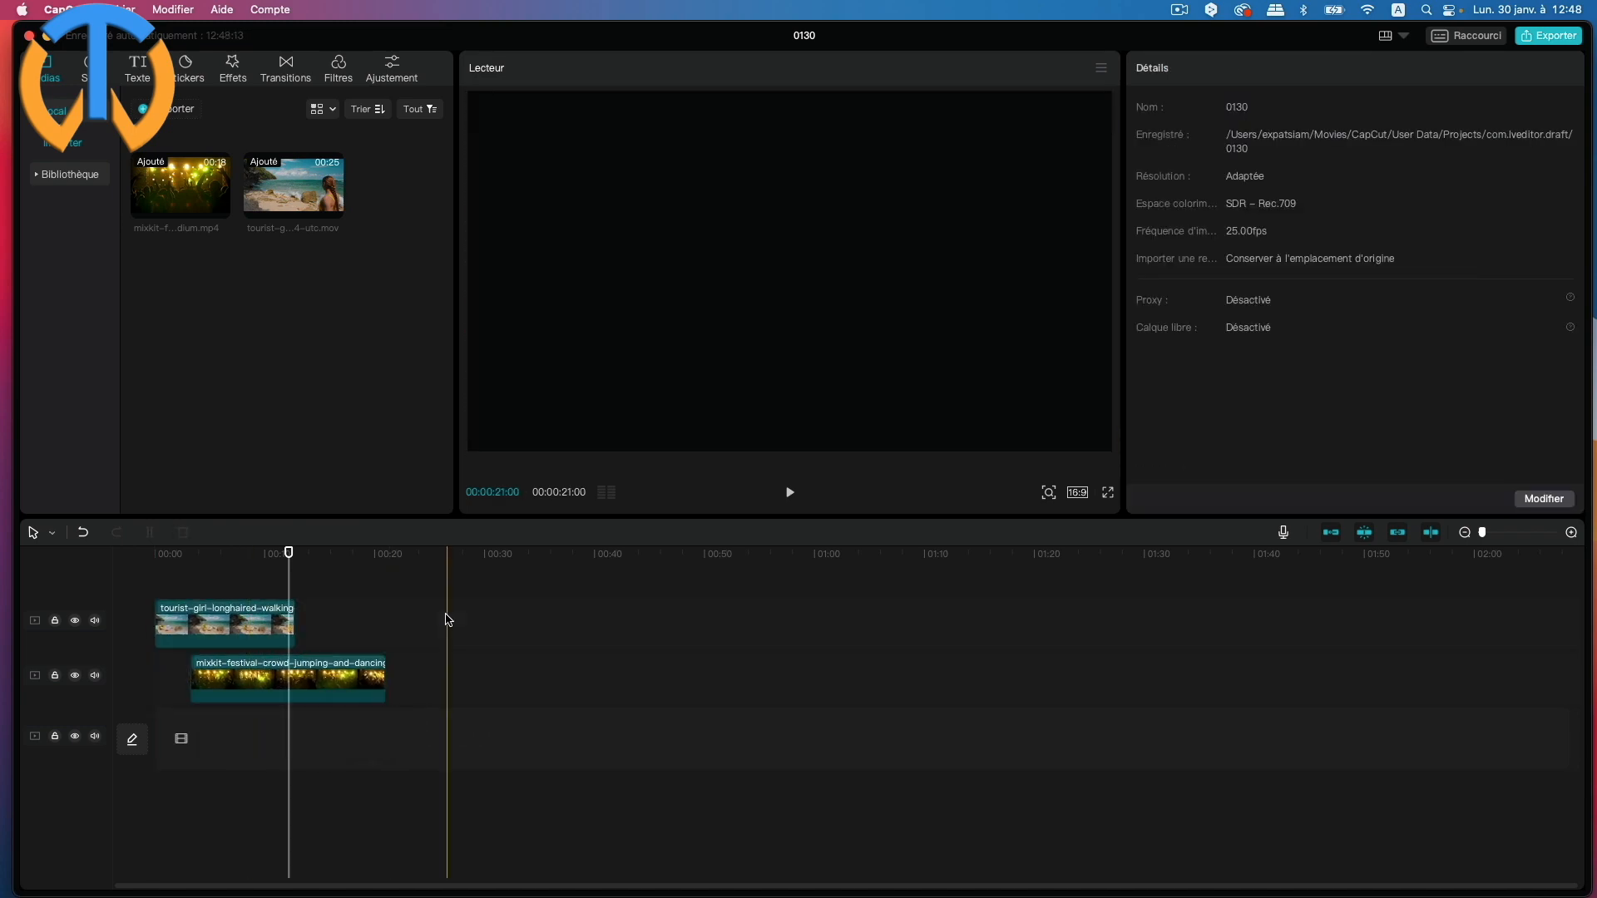
# Step: Play the sequence from the start and park the playhead at 00:00:05:16, where the woman gestures with her hands, with the beach clip selected
pyautogui.click(145, 591)
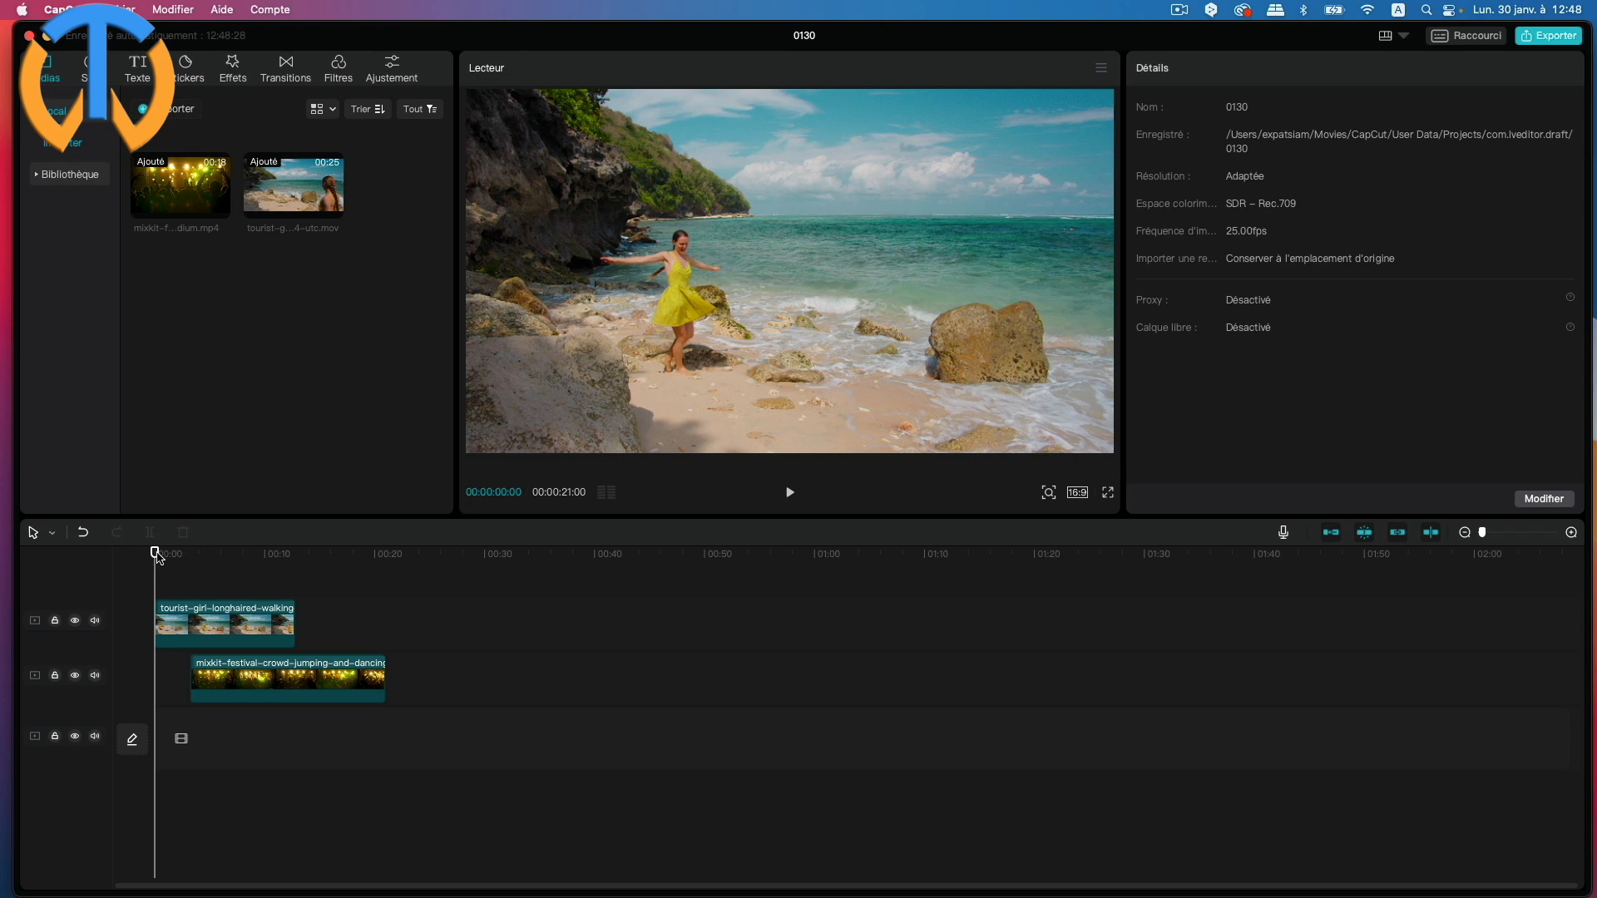
pyautogui.press('space')
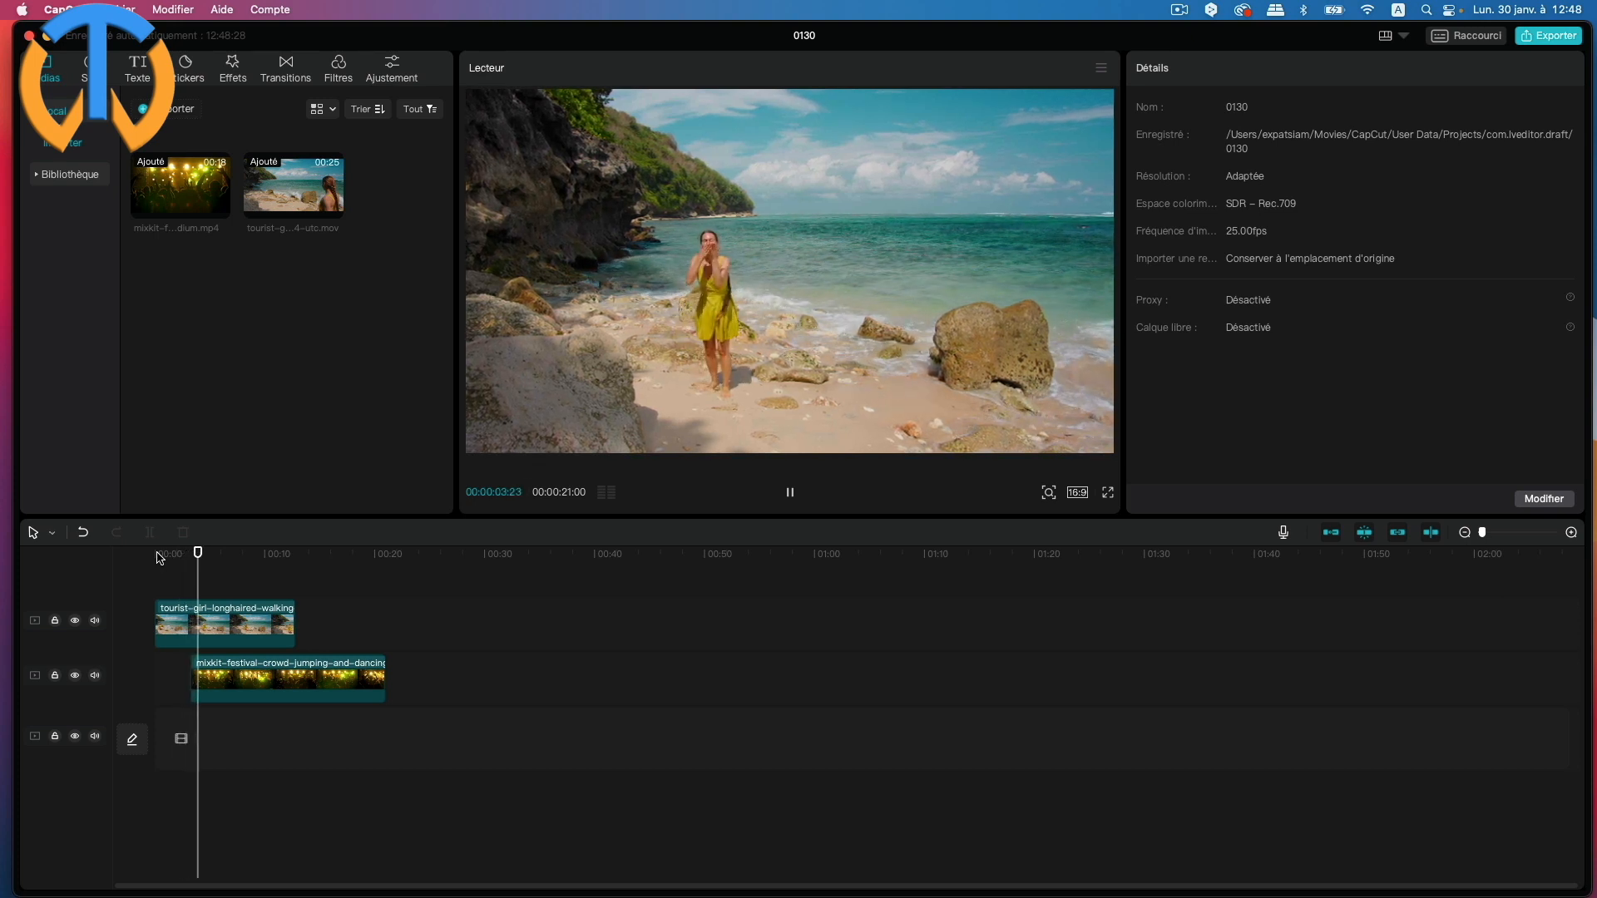
pyautogui.press('space')
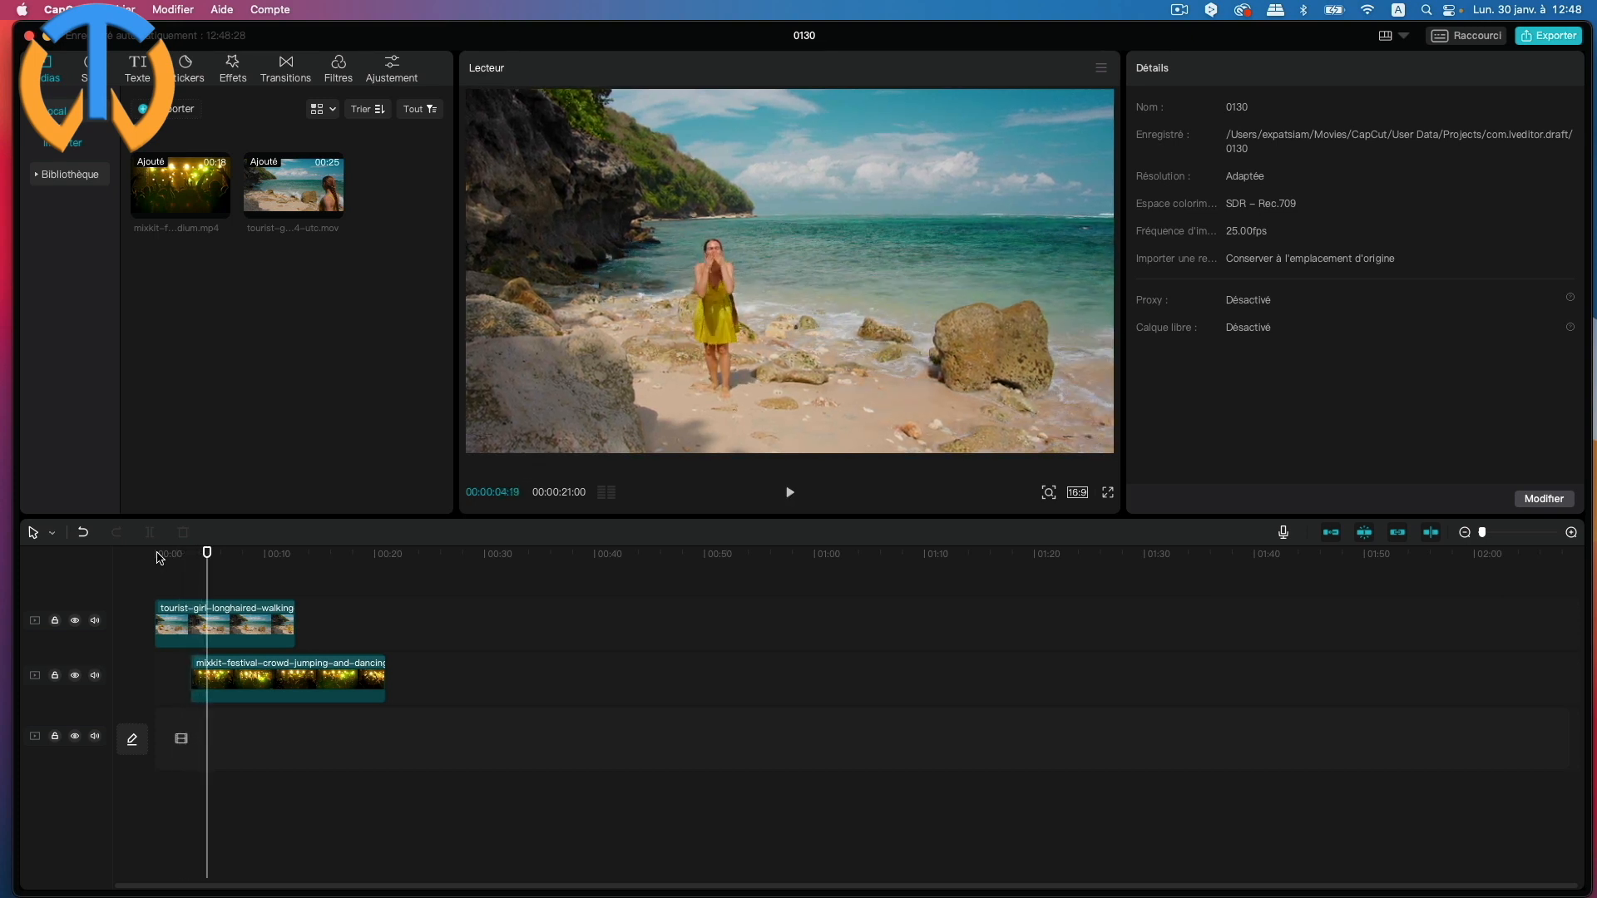
pyautogui.press('space')
pyautogui.press('space')
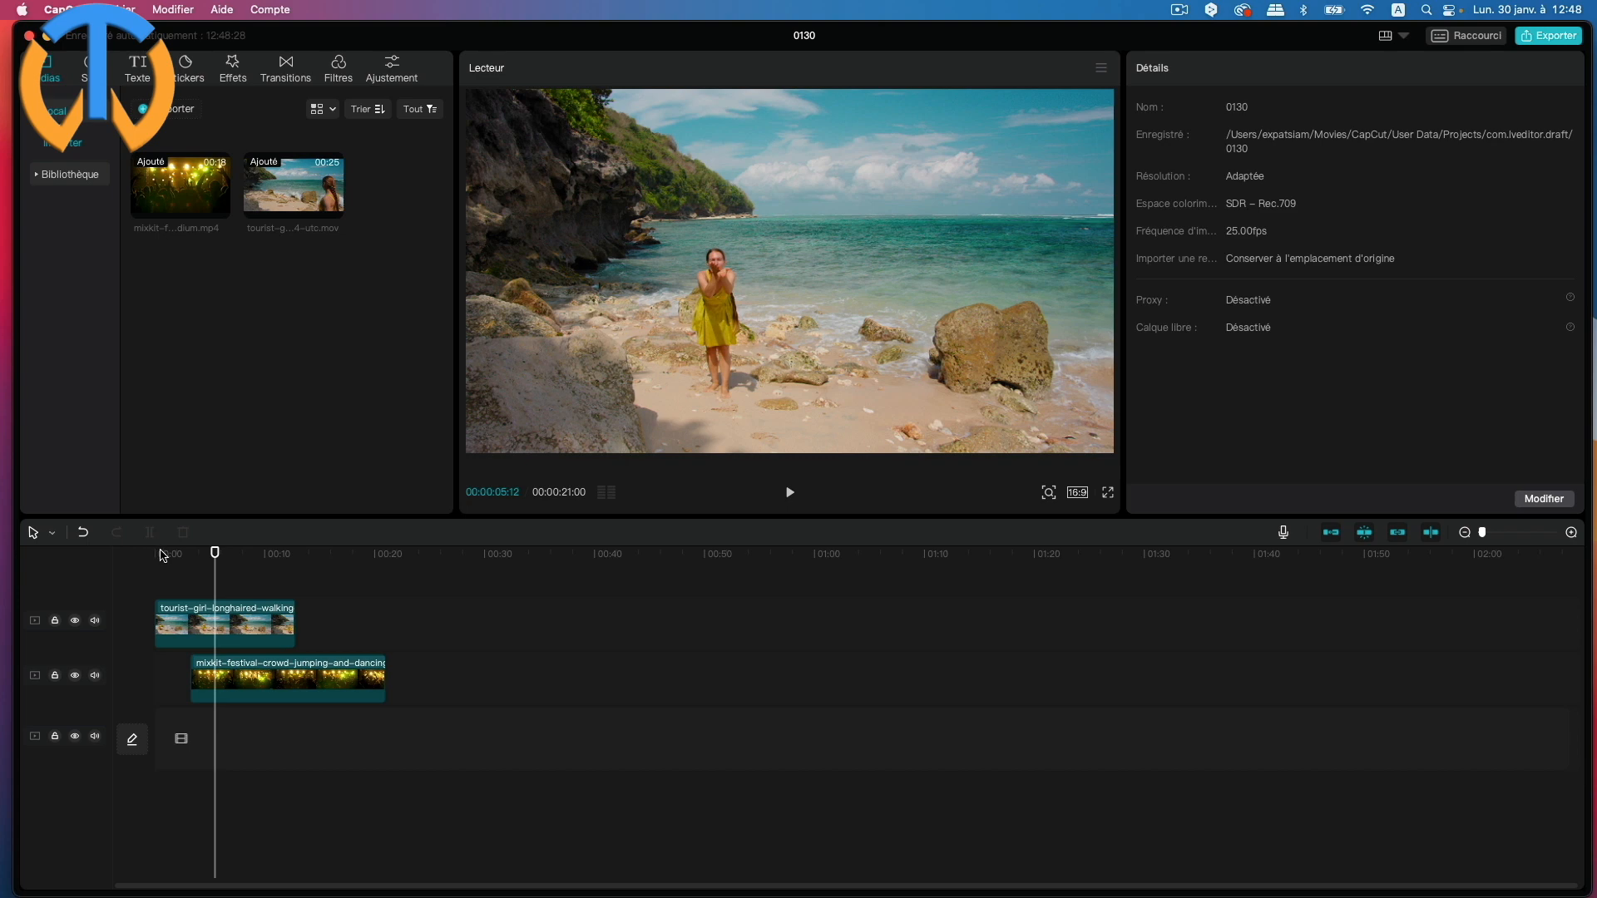
pyautogui.moveTo(215, 555); pyautogui.dragTo(214, 559)
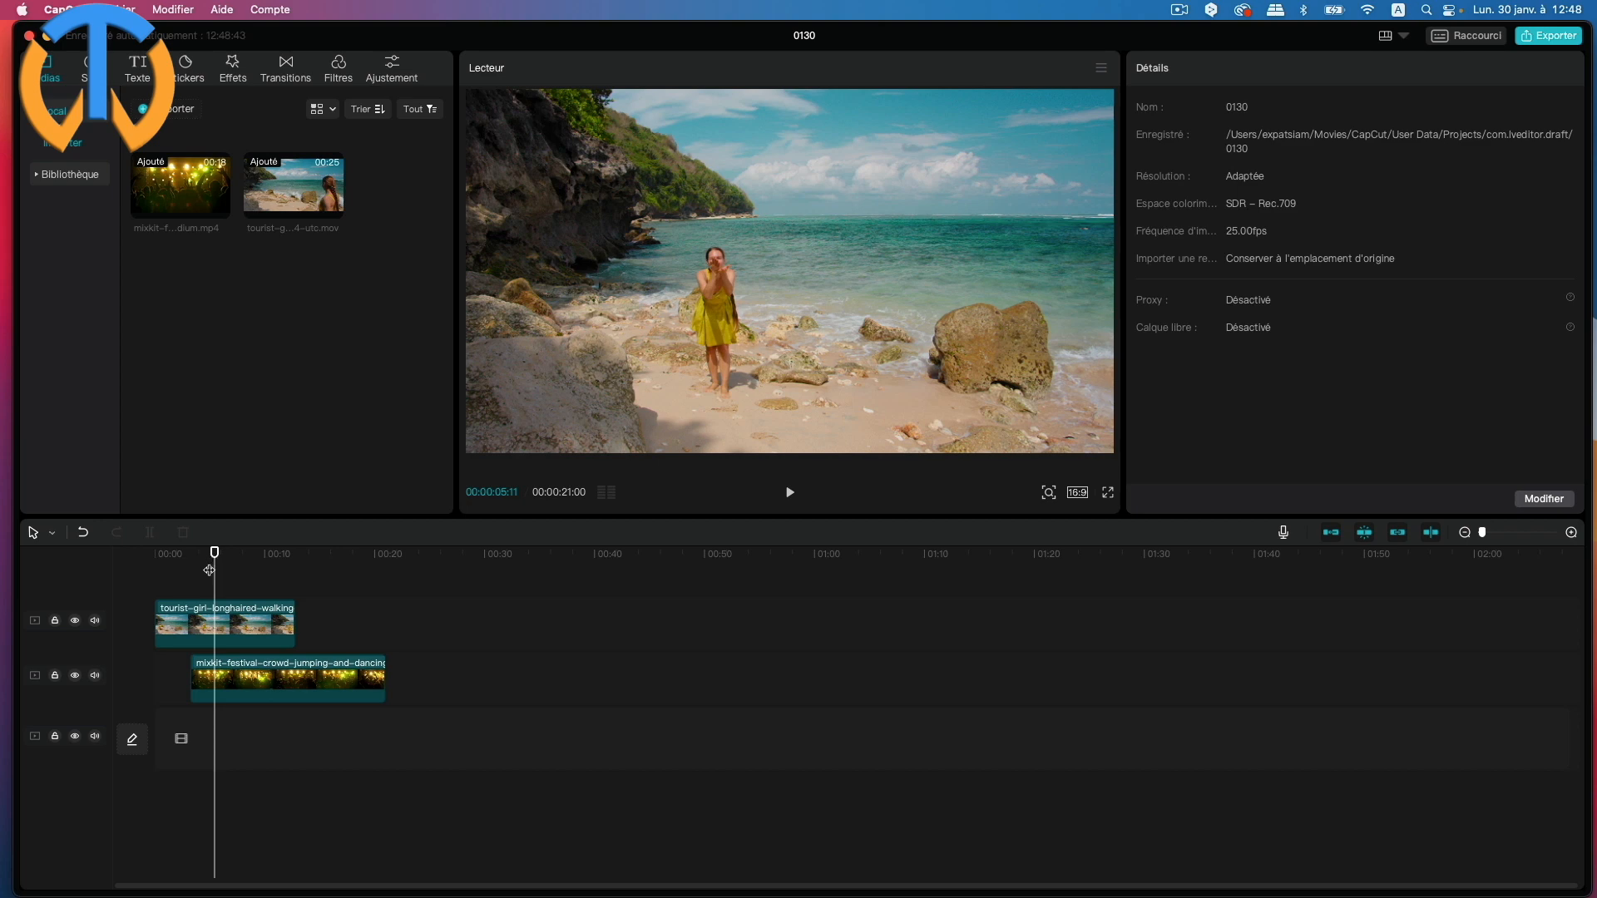
pyautogui.click(228, 620)
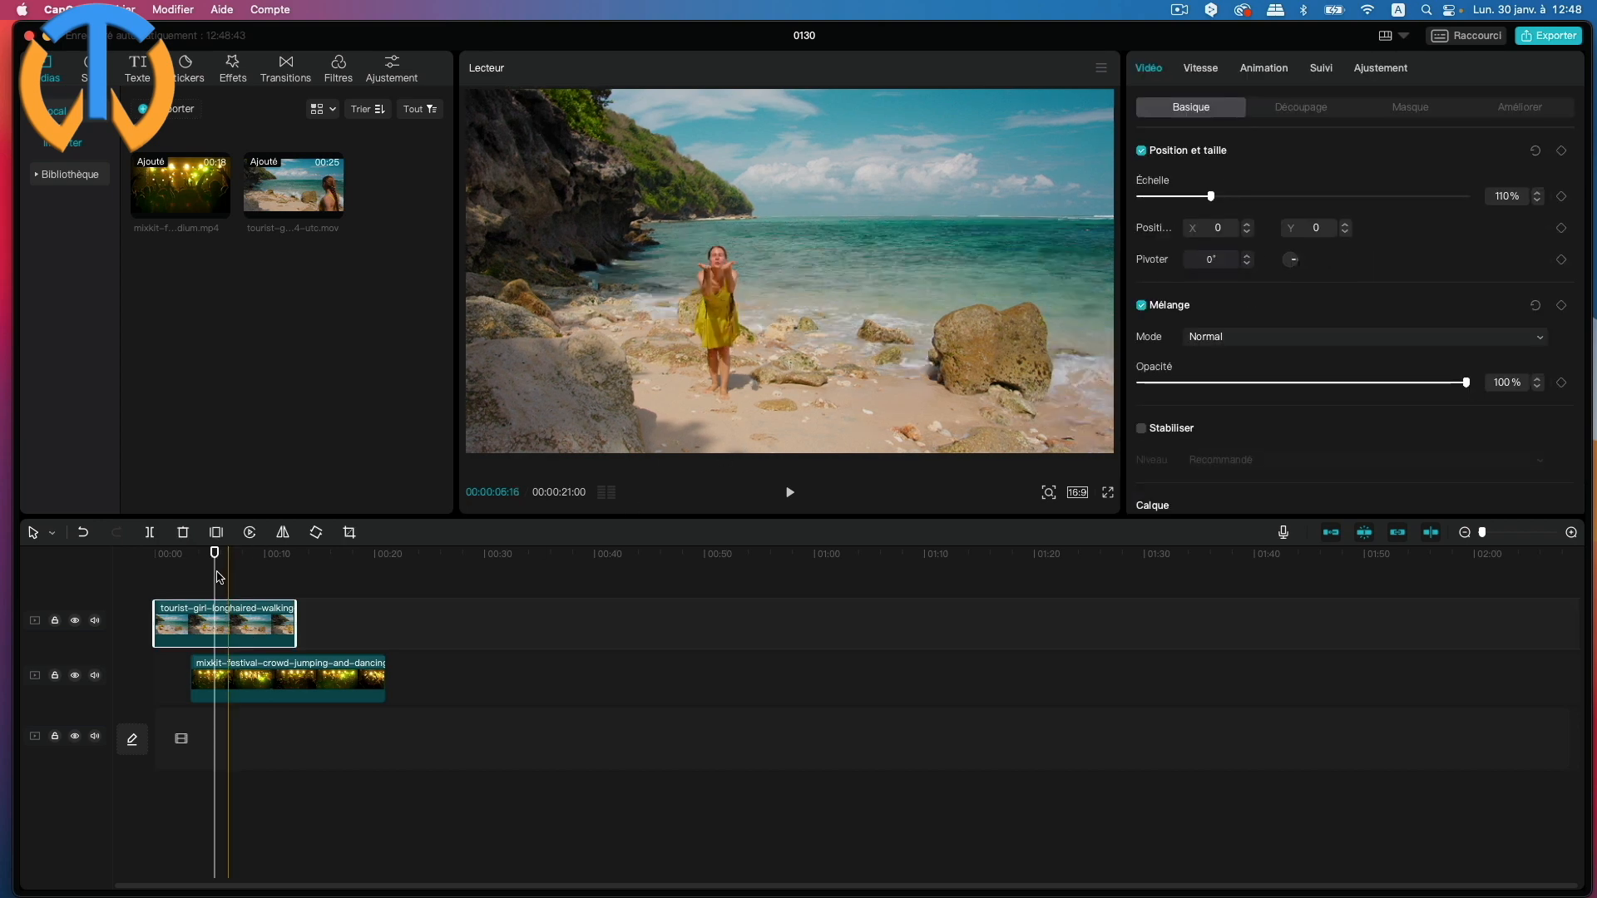
pyautogui.click(213, 559)
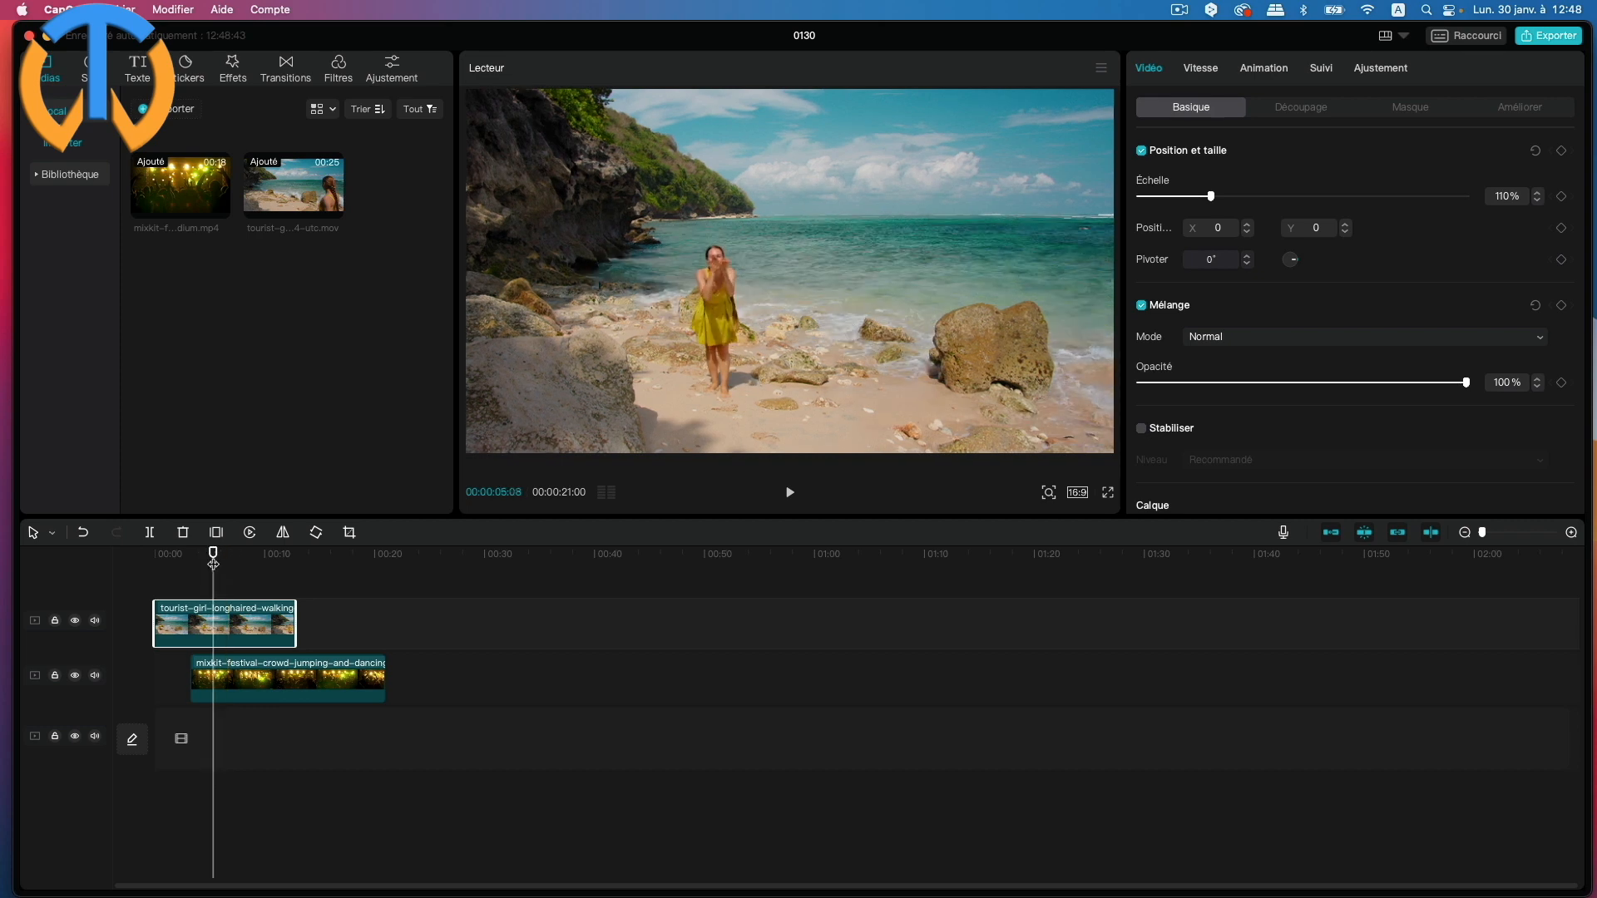
pyautogui.moveTo(213, 563); pyautogui.dragTo(216, 559)
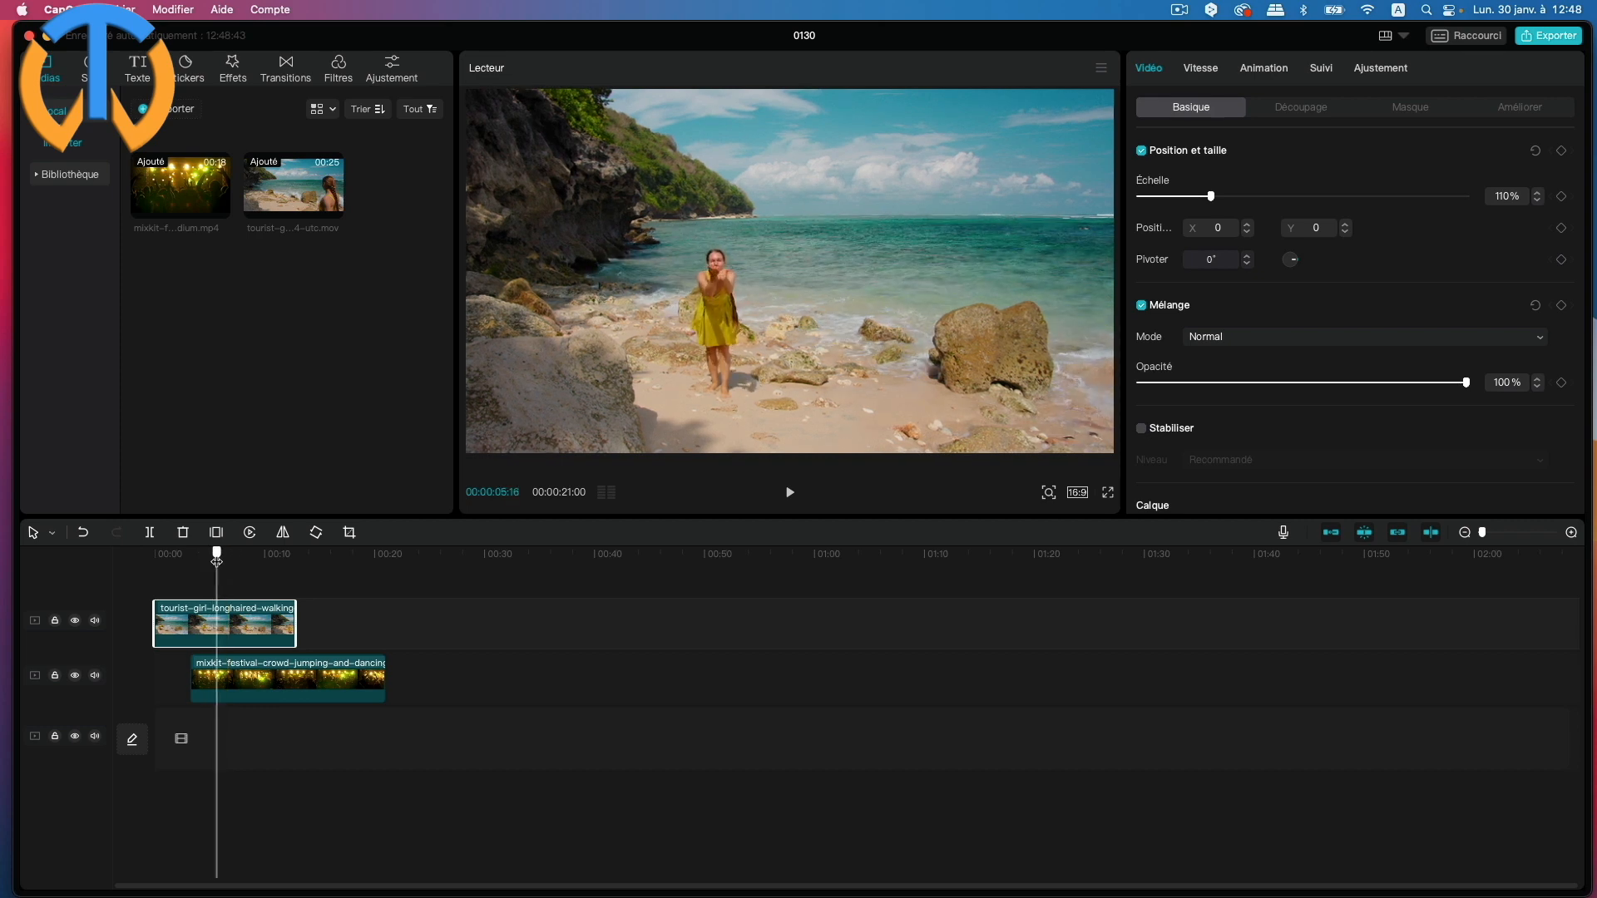
# Step: Apply an inverted heart mask to the beach clip so the festival clip shows inside the heart
pyautogui.click(1430, 109)
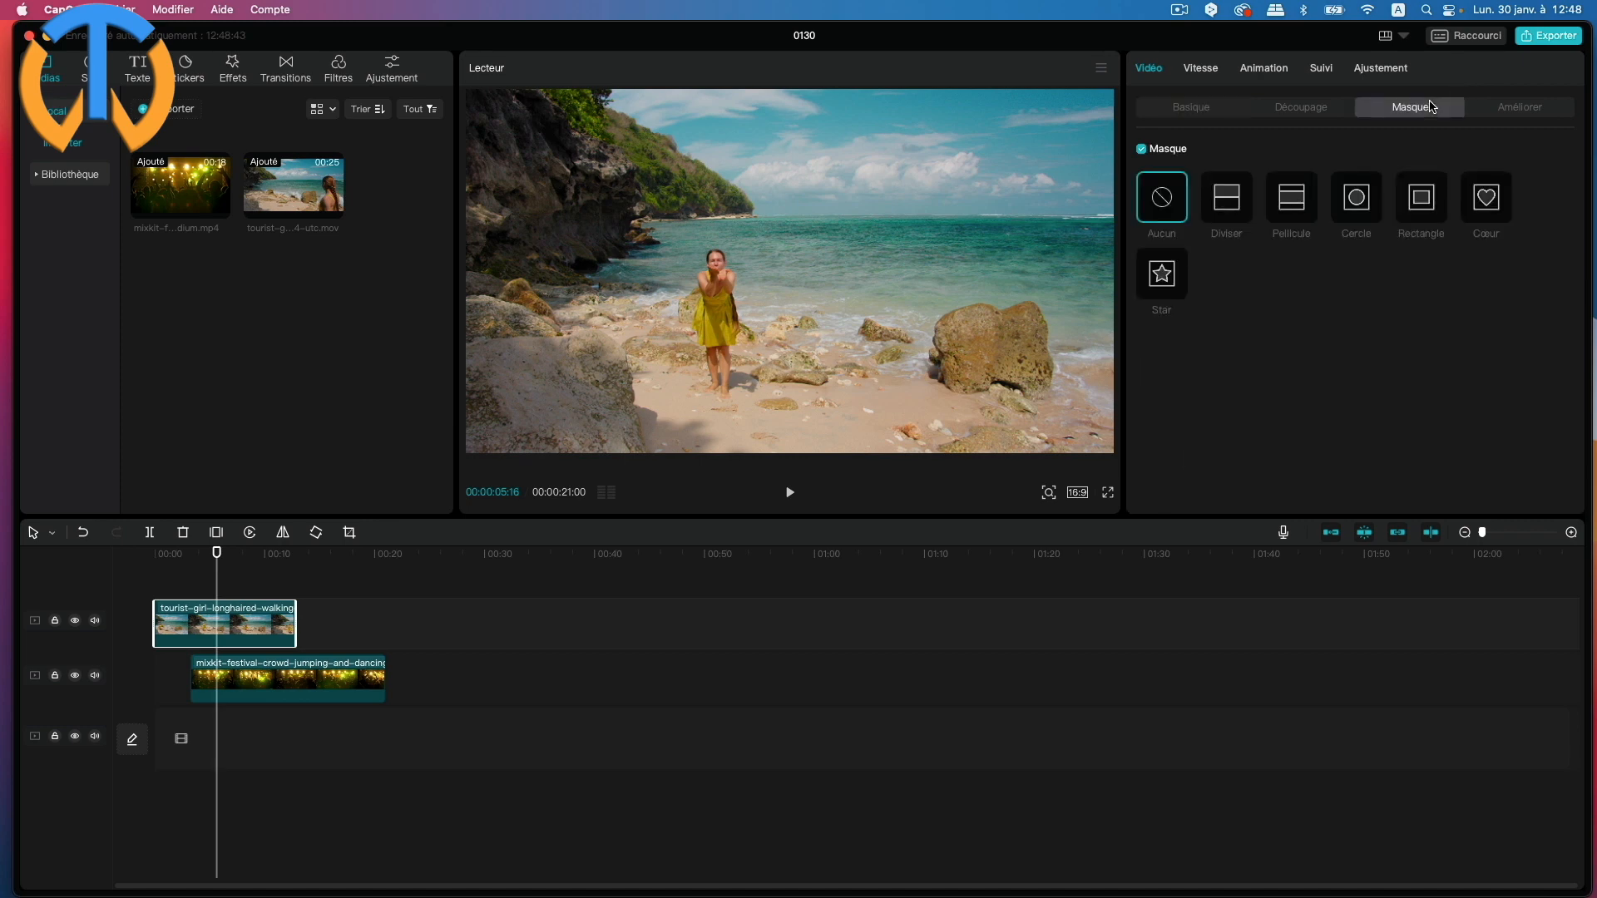
pyautogui.click(1483, 203)
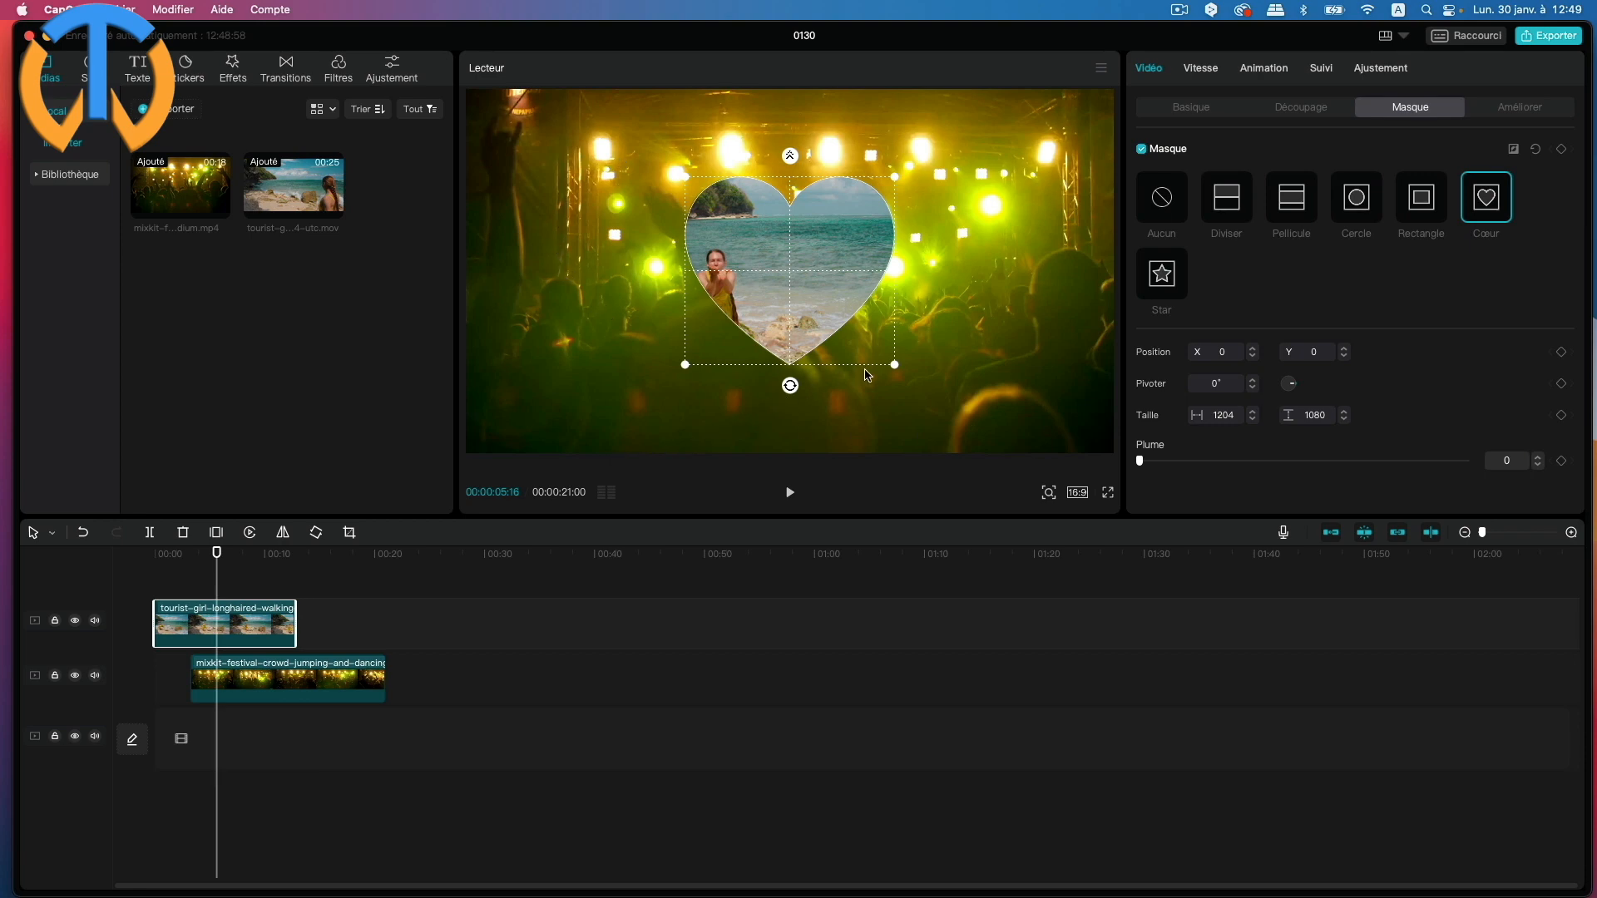
pyautogui.click(1513, 152)
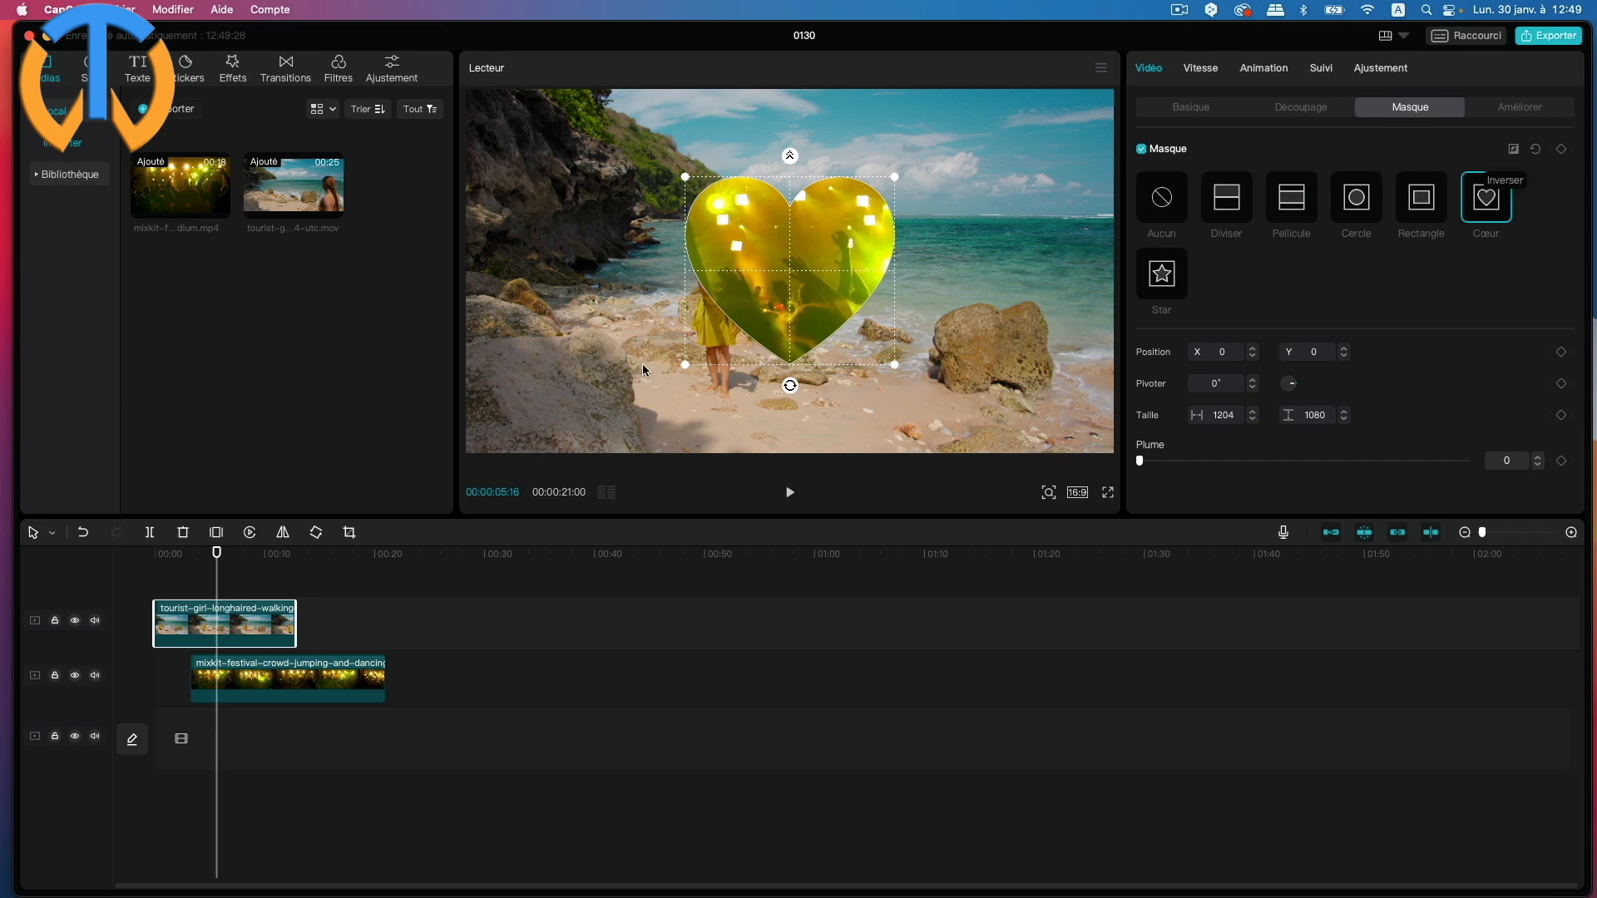
pyautogui.click(1512, 150)
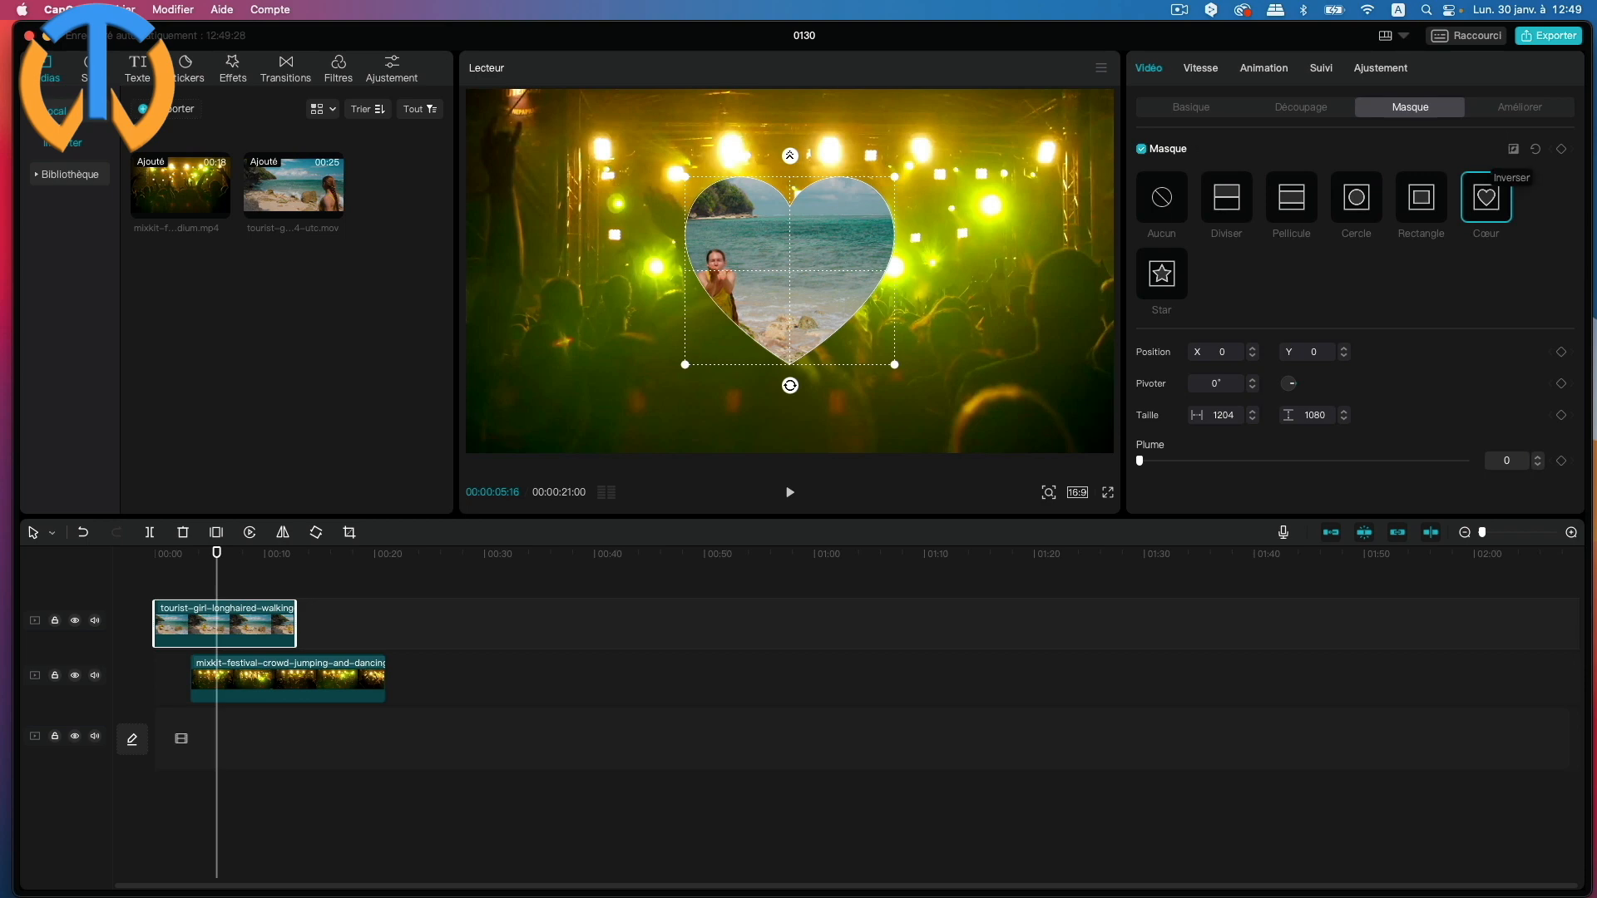
pyautogui.click(1512, 150)
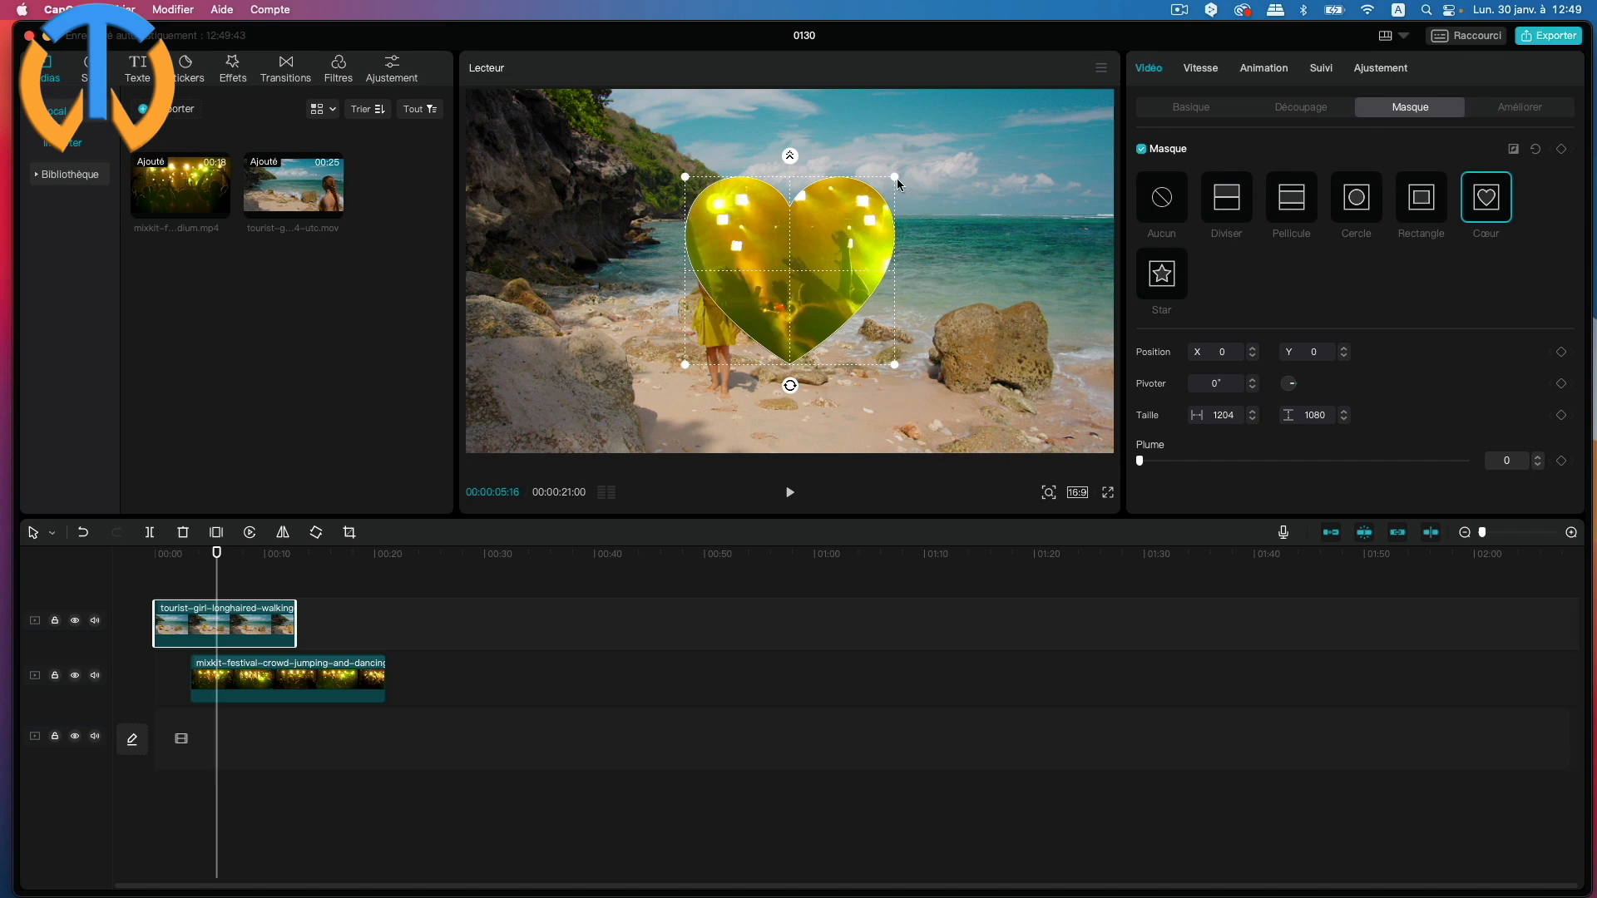
# Step: Shrink the heart mask to size 1 × 1, rotate it 15° and place it beside the woman's hands
pyautogui.moveTo(893, 178); pyautogui.dragTo(780, 312)
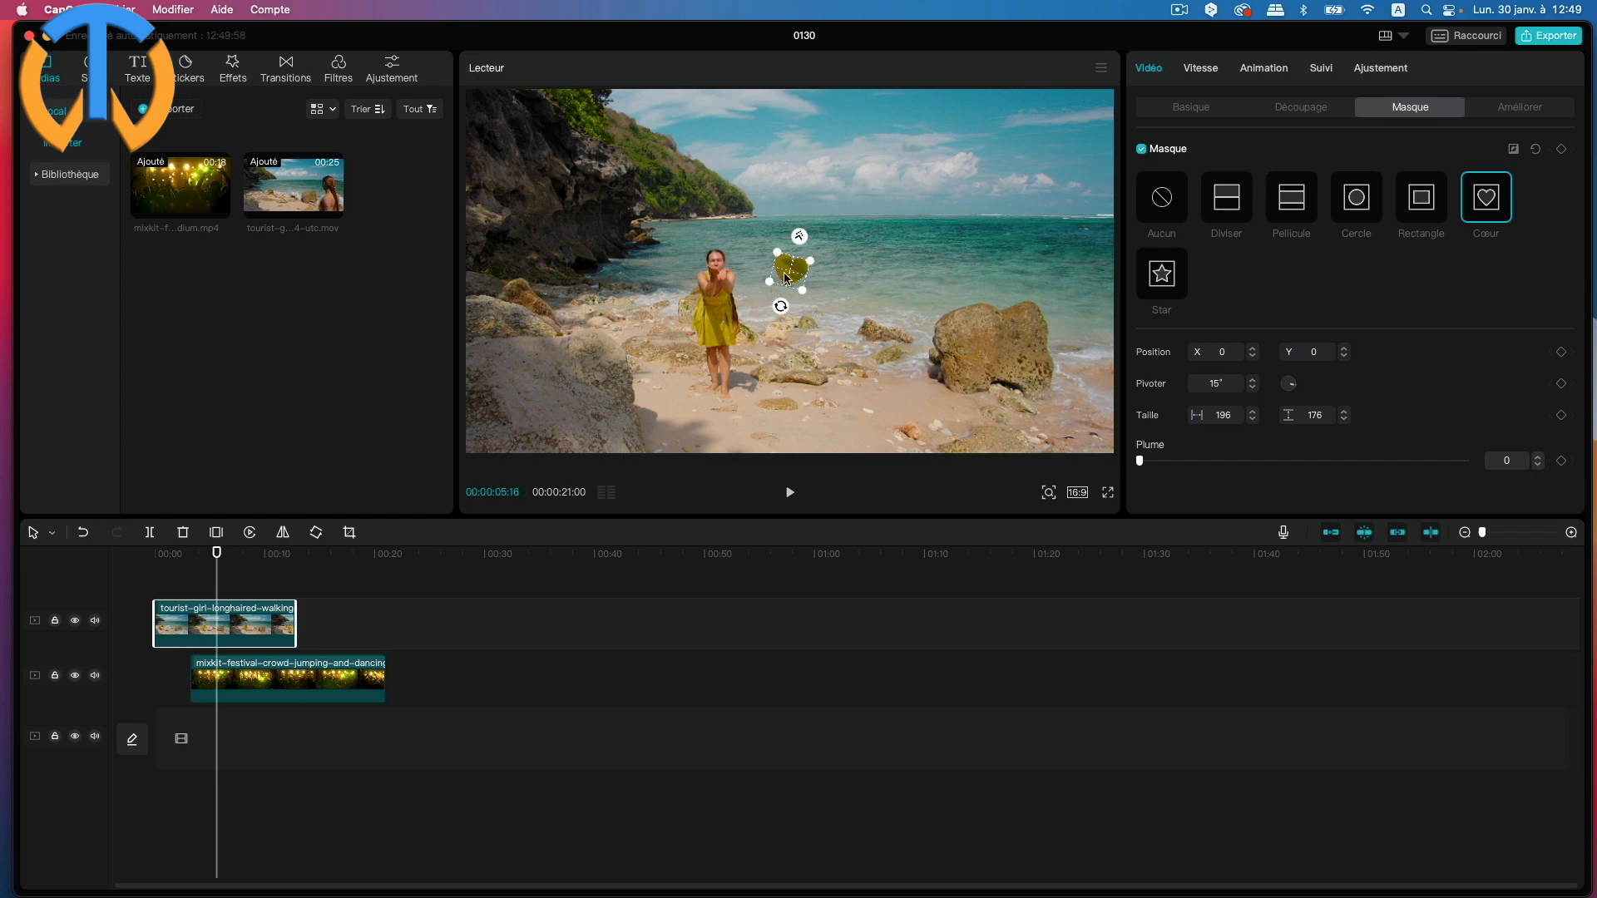
pyautogui.moveTo(789, 278); pyautogui.dragTo(742, 273)
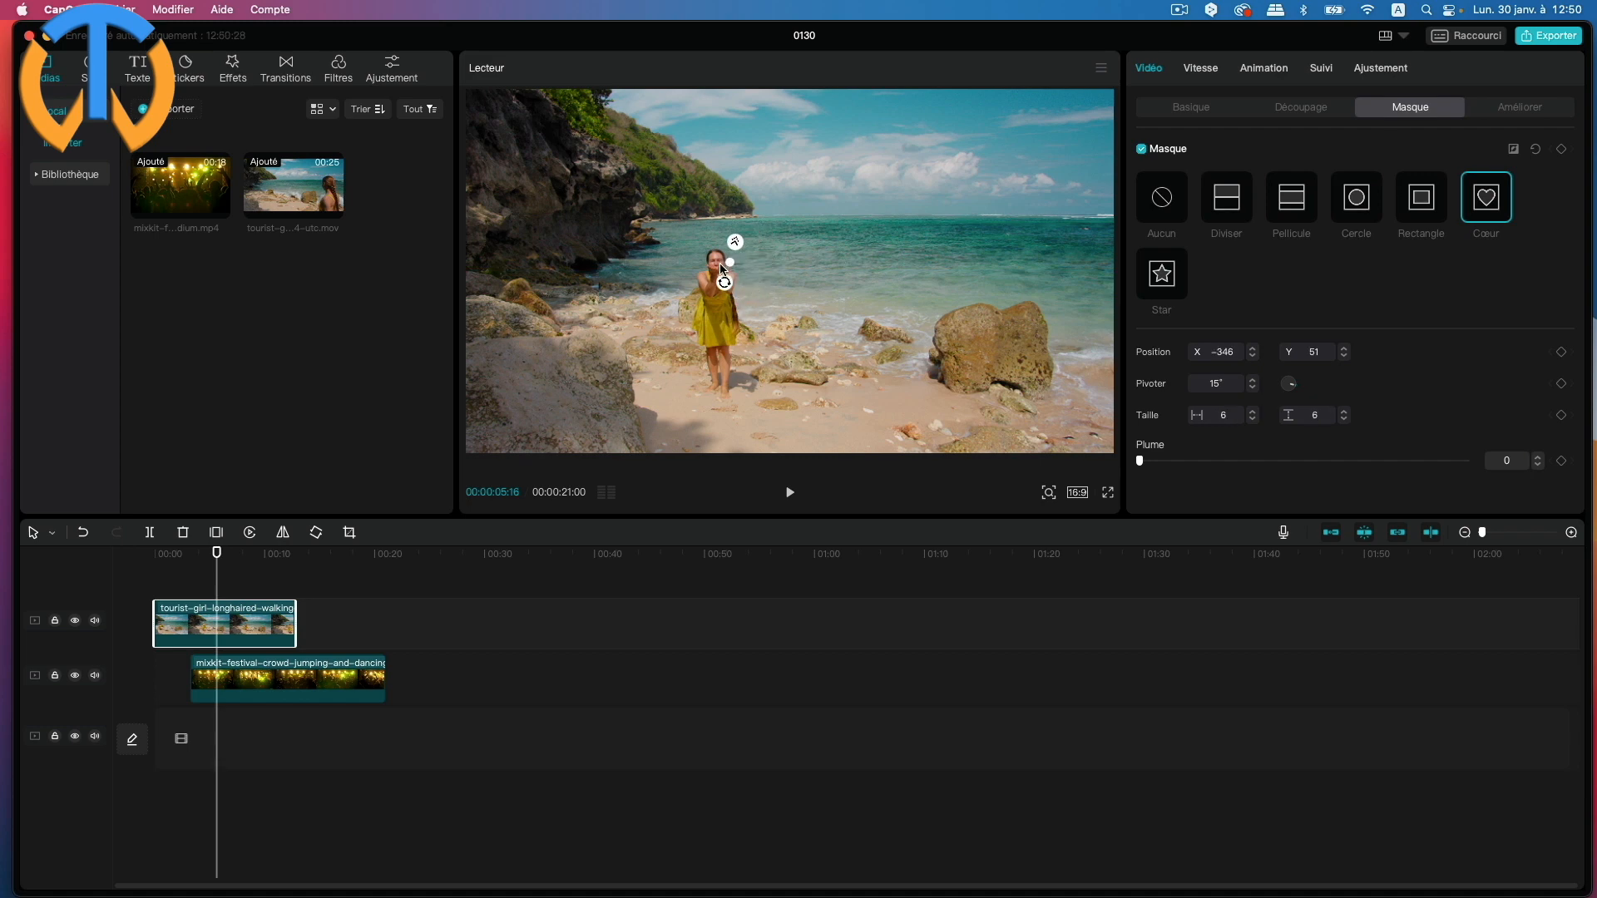
pyautogui.moveTo(720, 265); pyautogui.dragTo(727, 261)
# Step: Move the tiny heart mask onto the woman's hands at X -395, Y 6 and add a mask keyframe at 00:00:05:16
pyautogui.click(1051, 496)
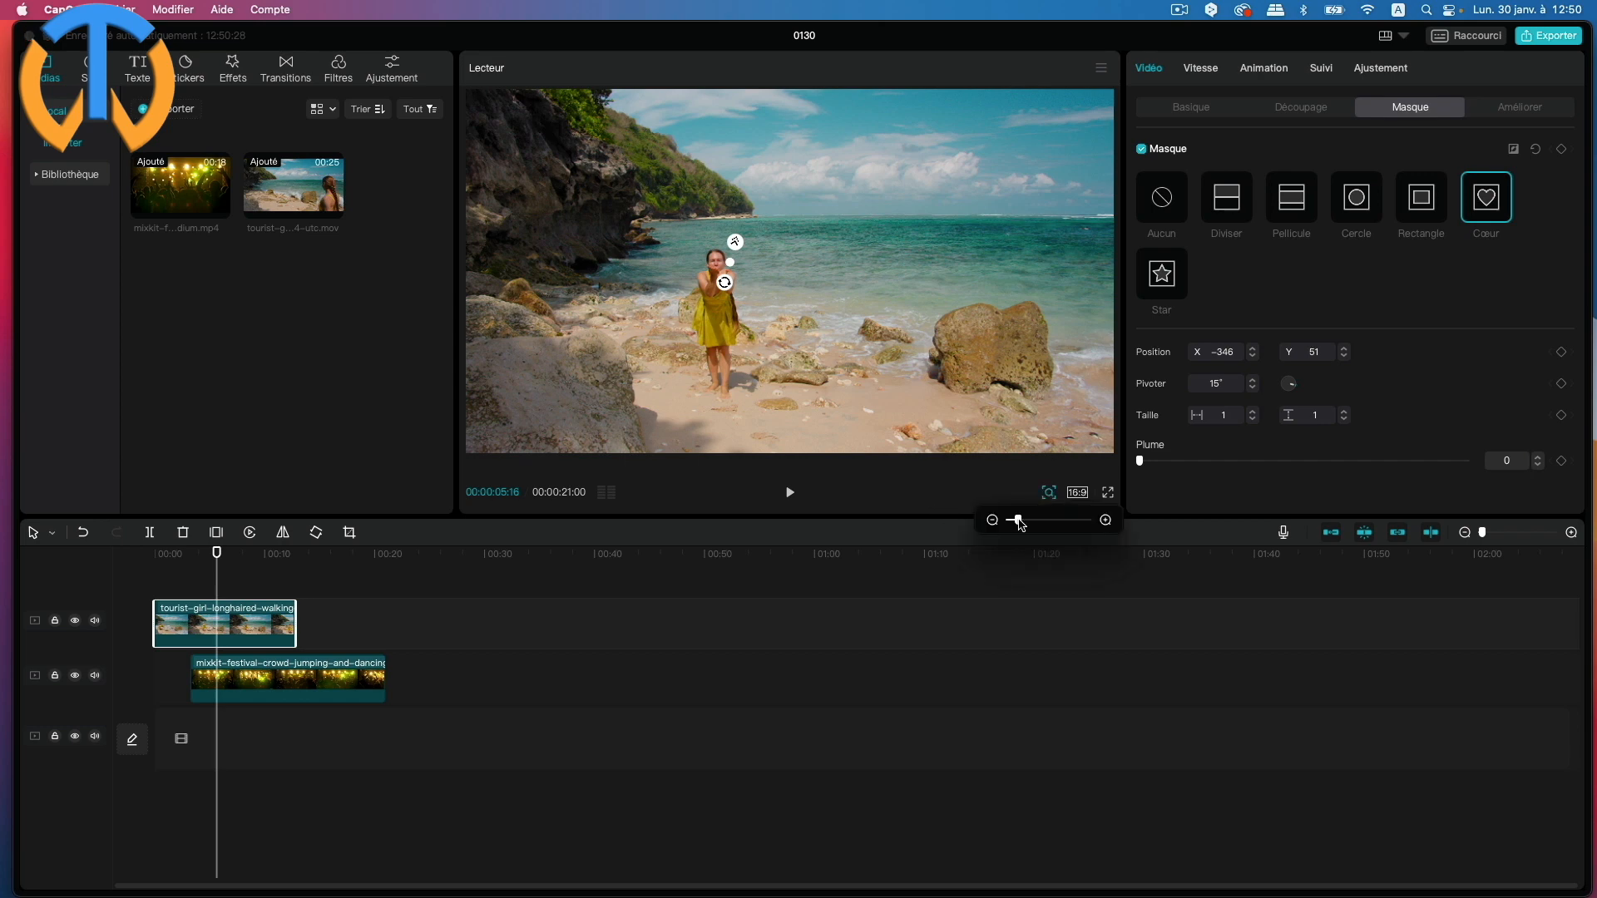
pyautogui.moveTo(1020, 522); pyautogui.dragTo(1051, 521)
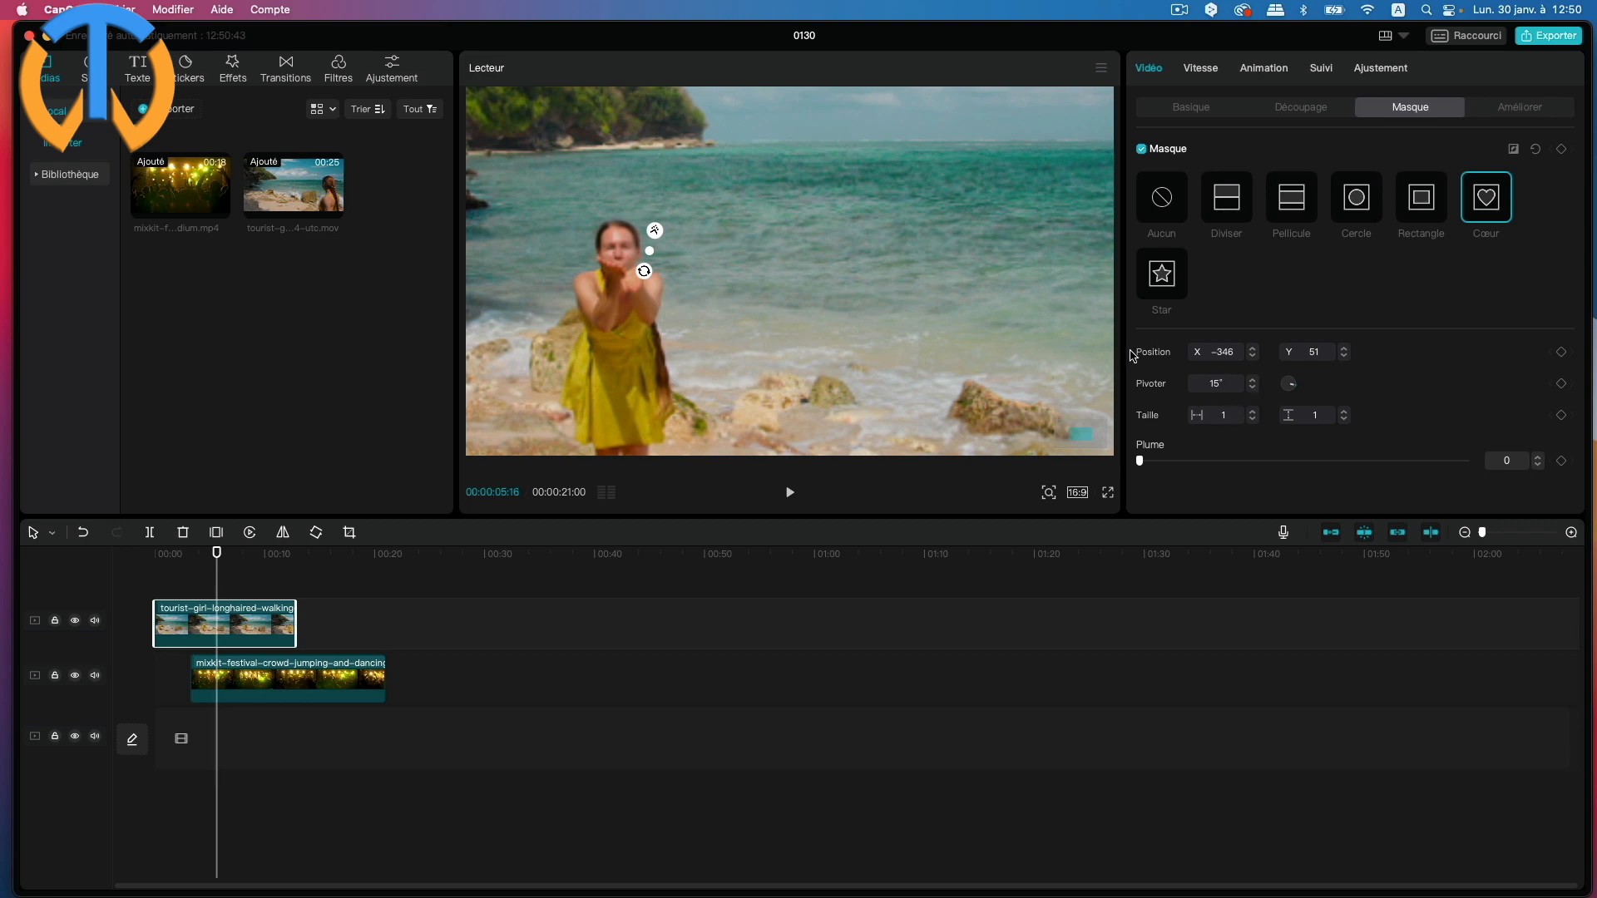
pyautogui.click(1252, 357)
pyautogui.moveTo(1252, 357); pyautogui.dragTo(1252, 357)
pyautogui.click(1344, 357)
pyautogui.moveTo(1345, 357); pyautogui.dragTo(1344, 357)
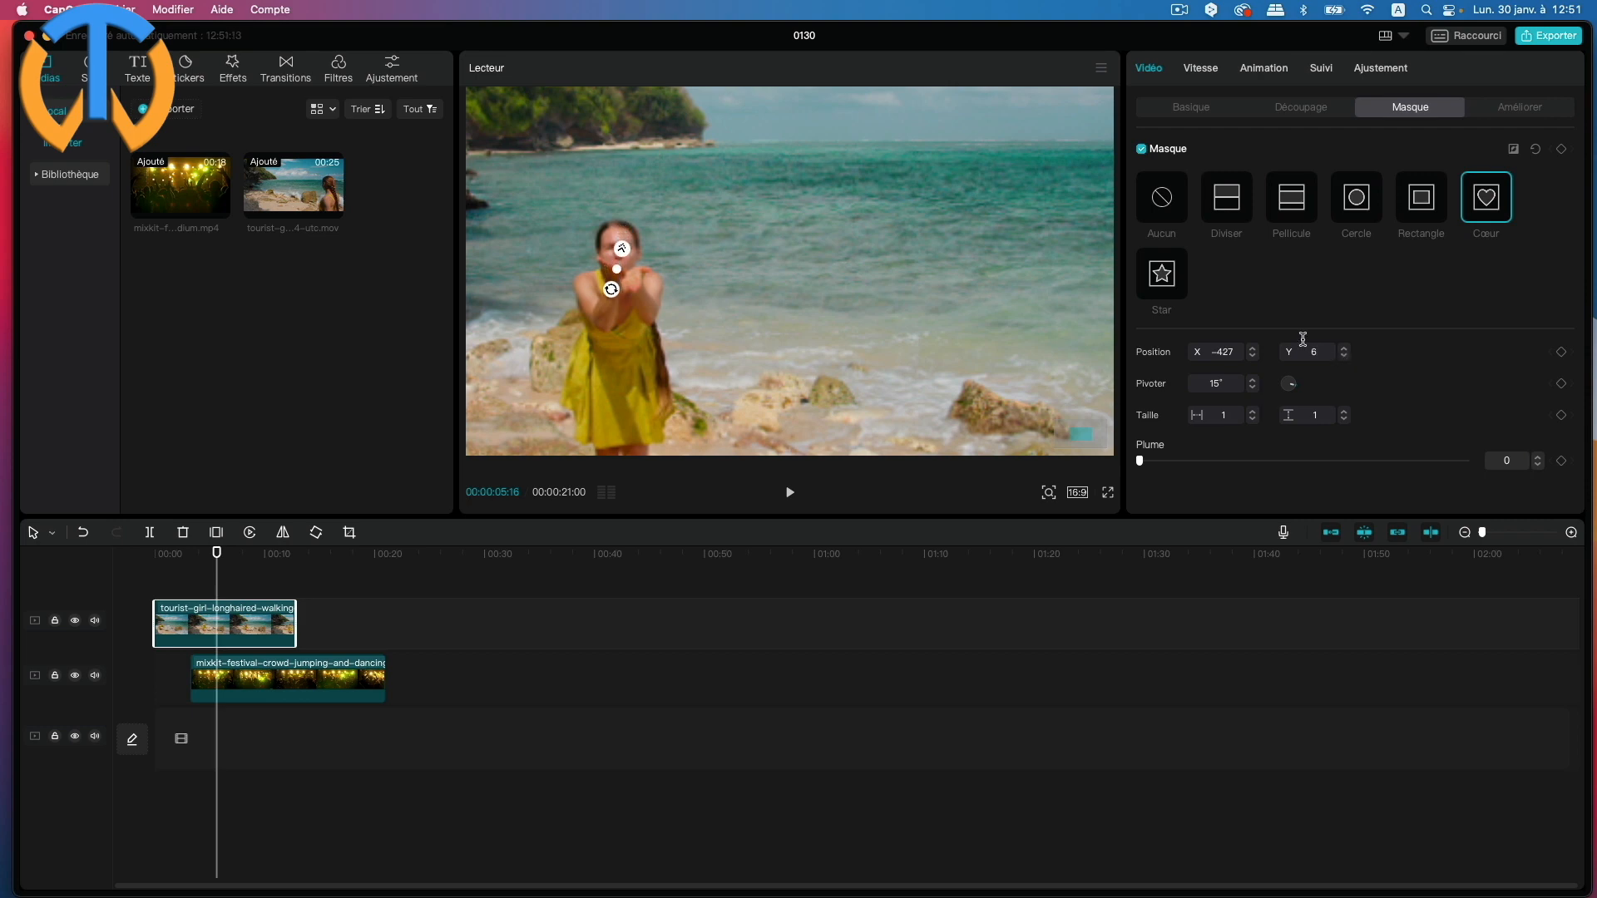
pyautogui.click(1256, 348)
pyautogui.moveTo(1256, 348); pyautogui.dragTo(1256, 349)
pyautogui.click(1562, 150)
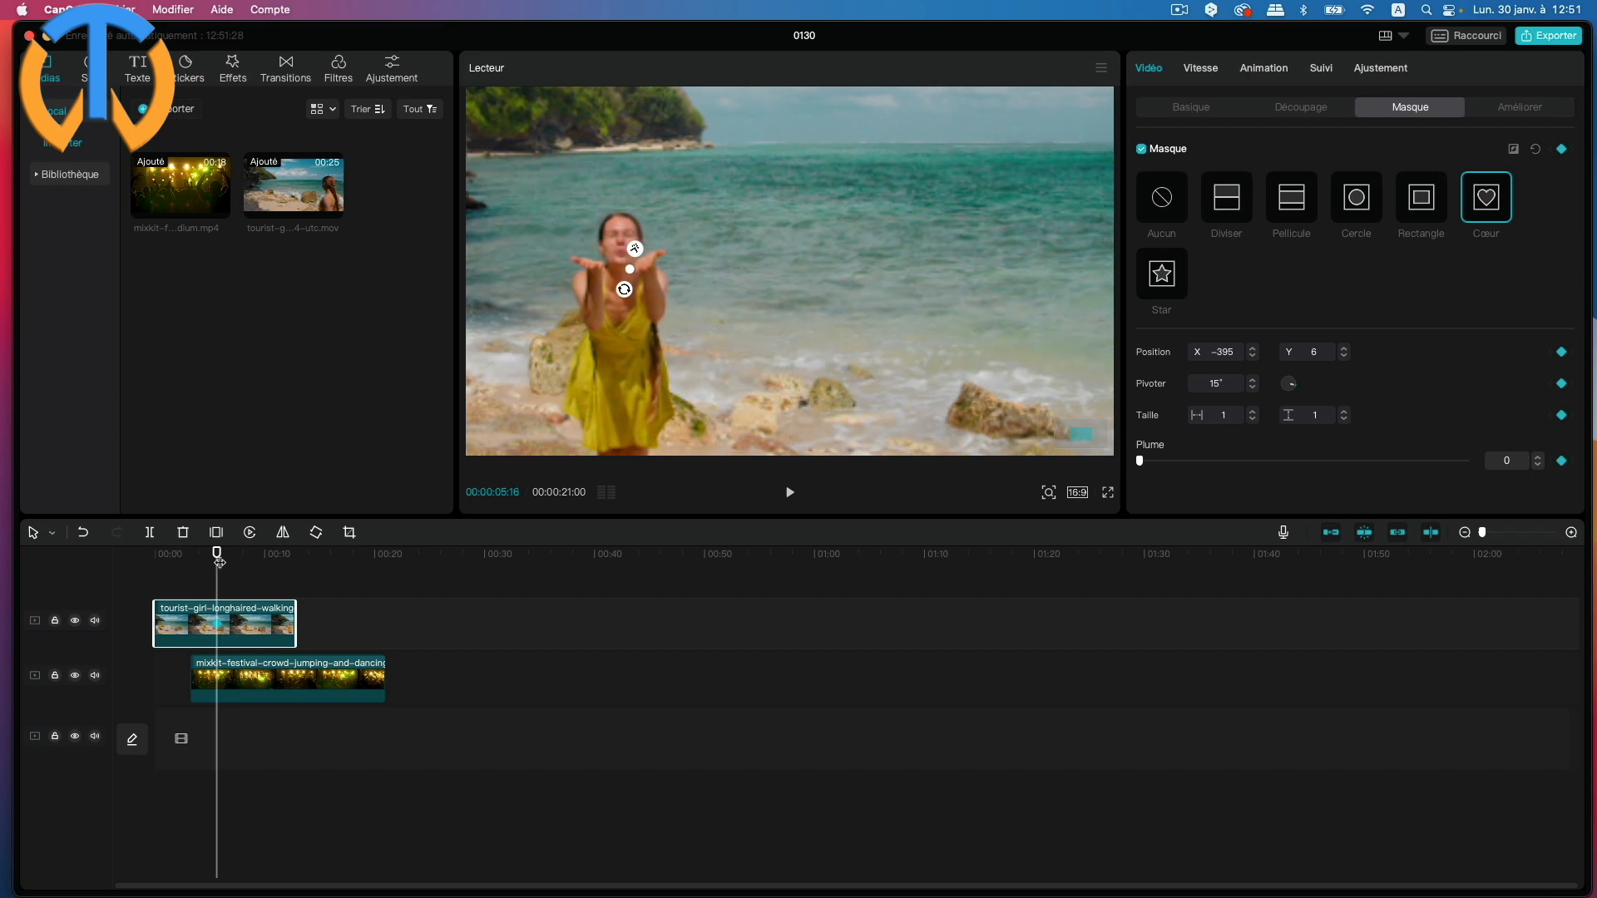
# Step: At 00:00:05:23, move the heart mask to X -365, Y 42 and enlarge it to 51 × 46
pyautogui.moveTo(217, 556); pyautogui.dragTo(219, 555)
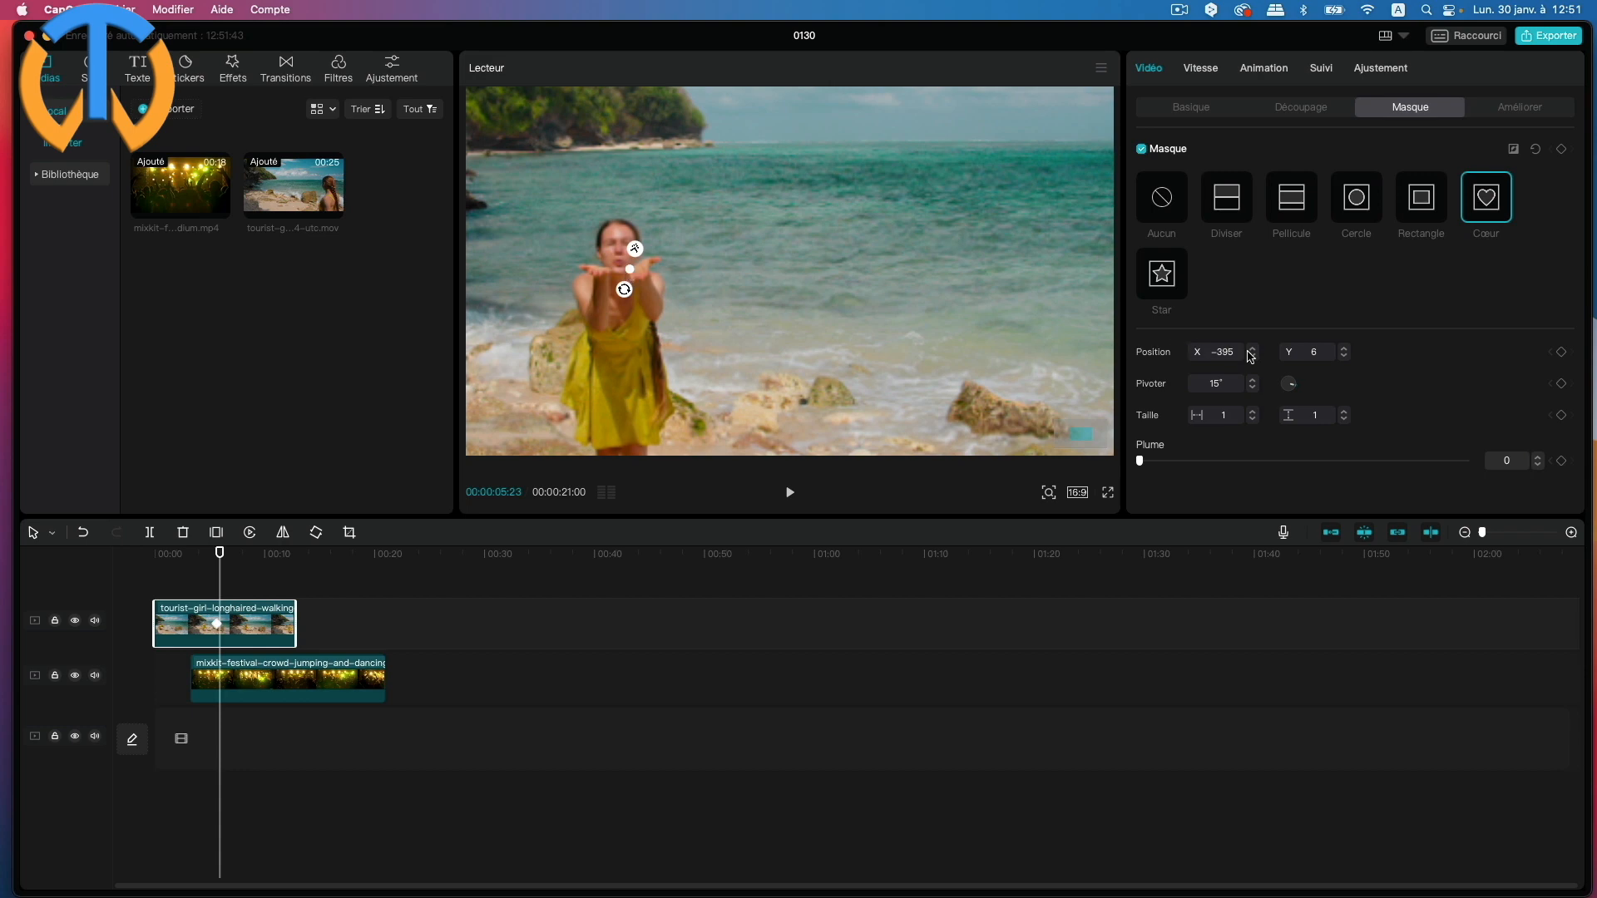
pyautogui.moveTo(1254, 349); pyautogui.dragTo(1341, 350)
pyautogui.click(1342, 349)
pyautogui.moveTo(1233, 416); pyautogui.dragTo(1218, 414)
pyautogui.write('3')
pyautogui.press('Return')
pyautogui.moveTo(650, 250); pyautogui.dragTo(658, 254)
# Step: Add a mask keyframe around 00:00:06:08 with the heart at X -323, Y 94, size 74 × 66 and rotation 12°
pyautogui.press('Right')
pyautogui.press('Right')
pyautogui.press('Right')
pyautogui.press('Right')
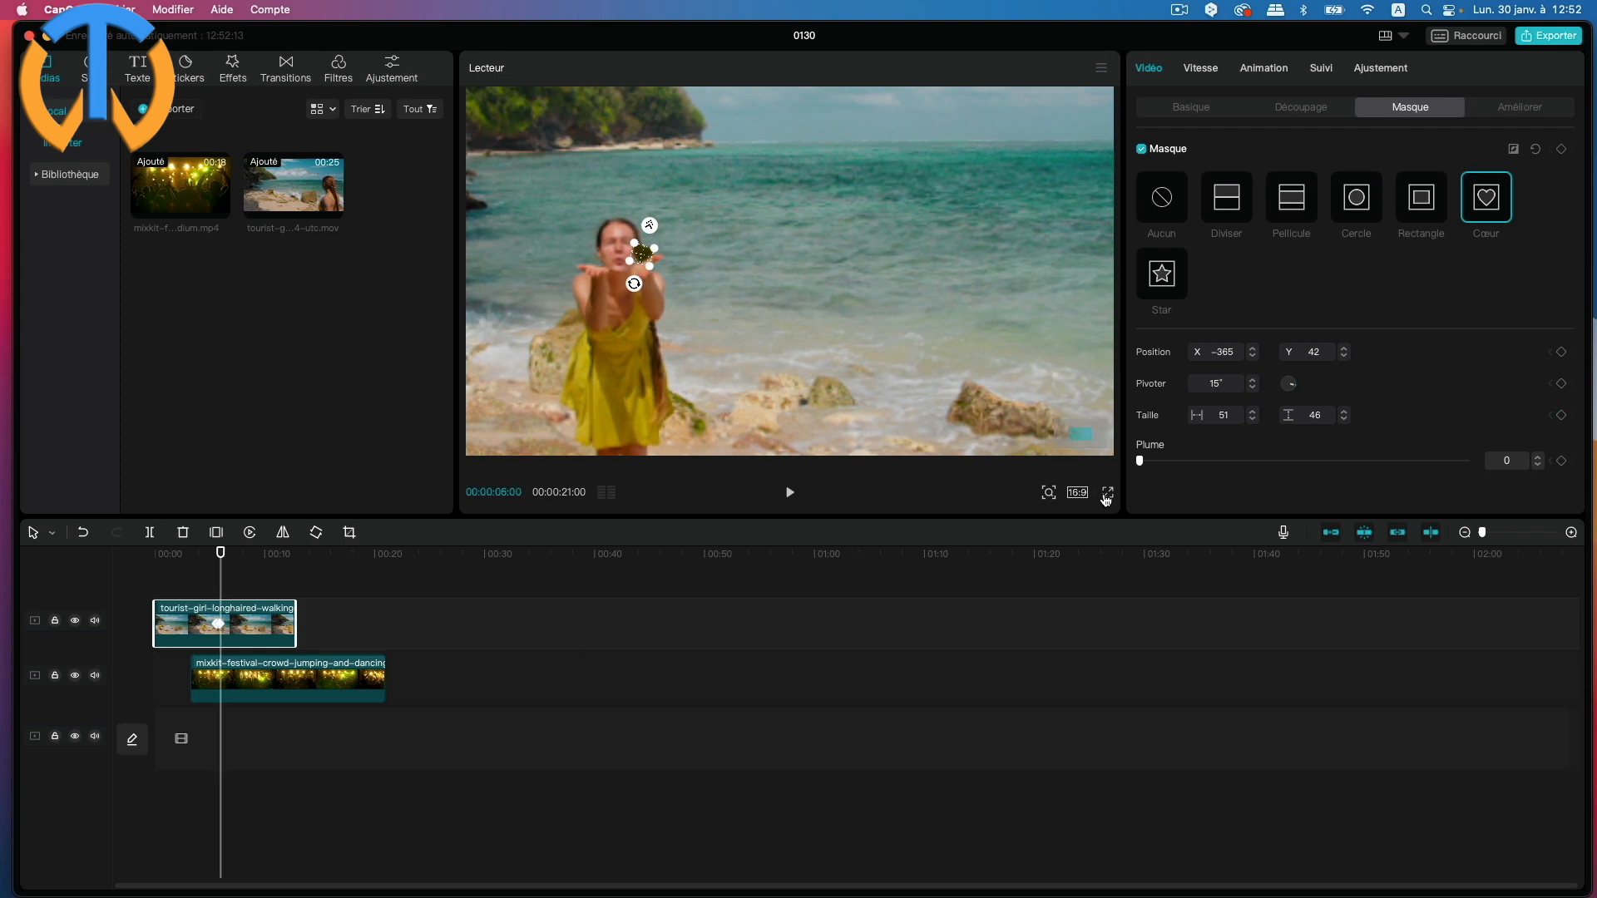
pyautogui.press('Right')
pyautogui.press('Right')
pyautogui.press('Right')
pyautogui.press('Right')
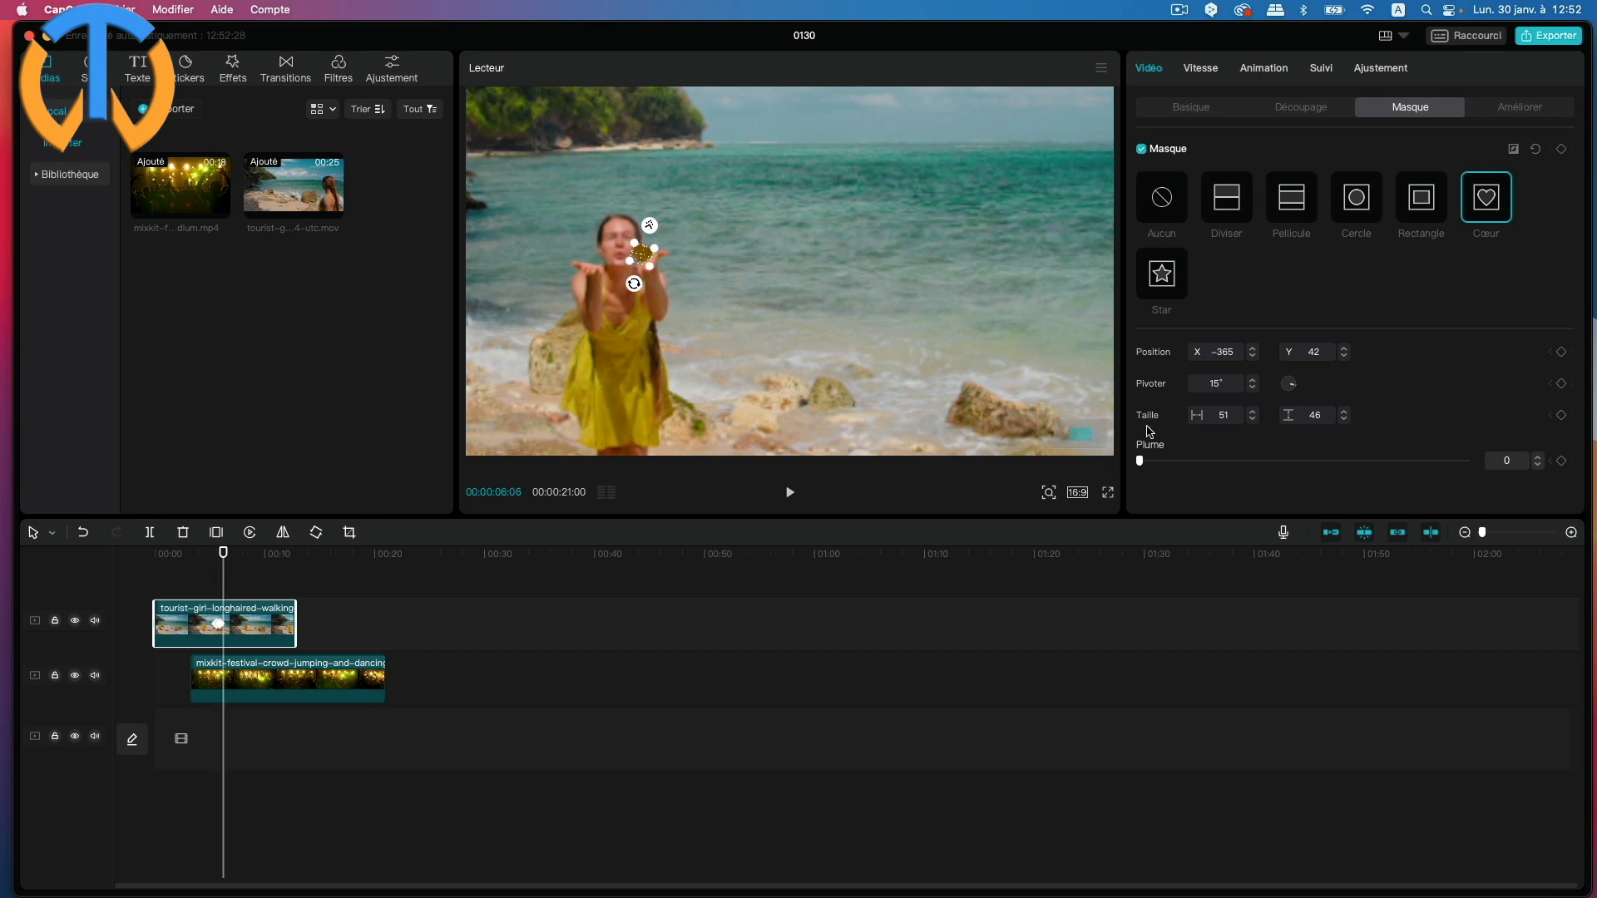
pyautogui.click(1560, 149)
pyautogui.moveTo(641, 265); pyautogui.dragTo(662, 229)
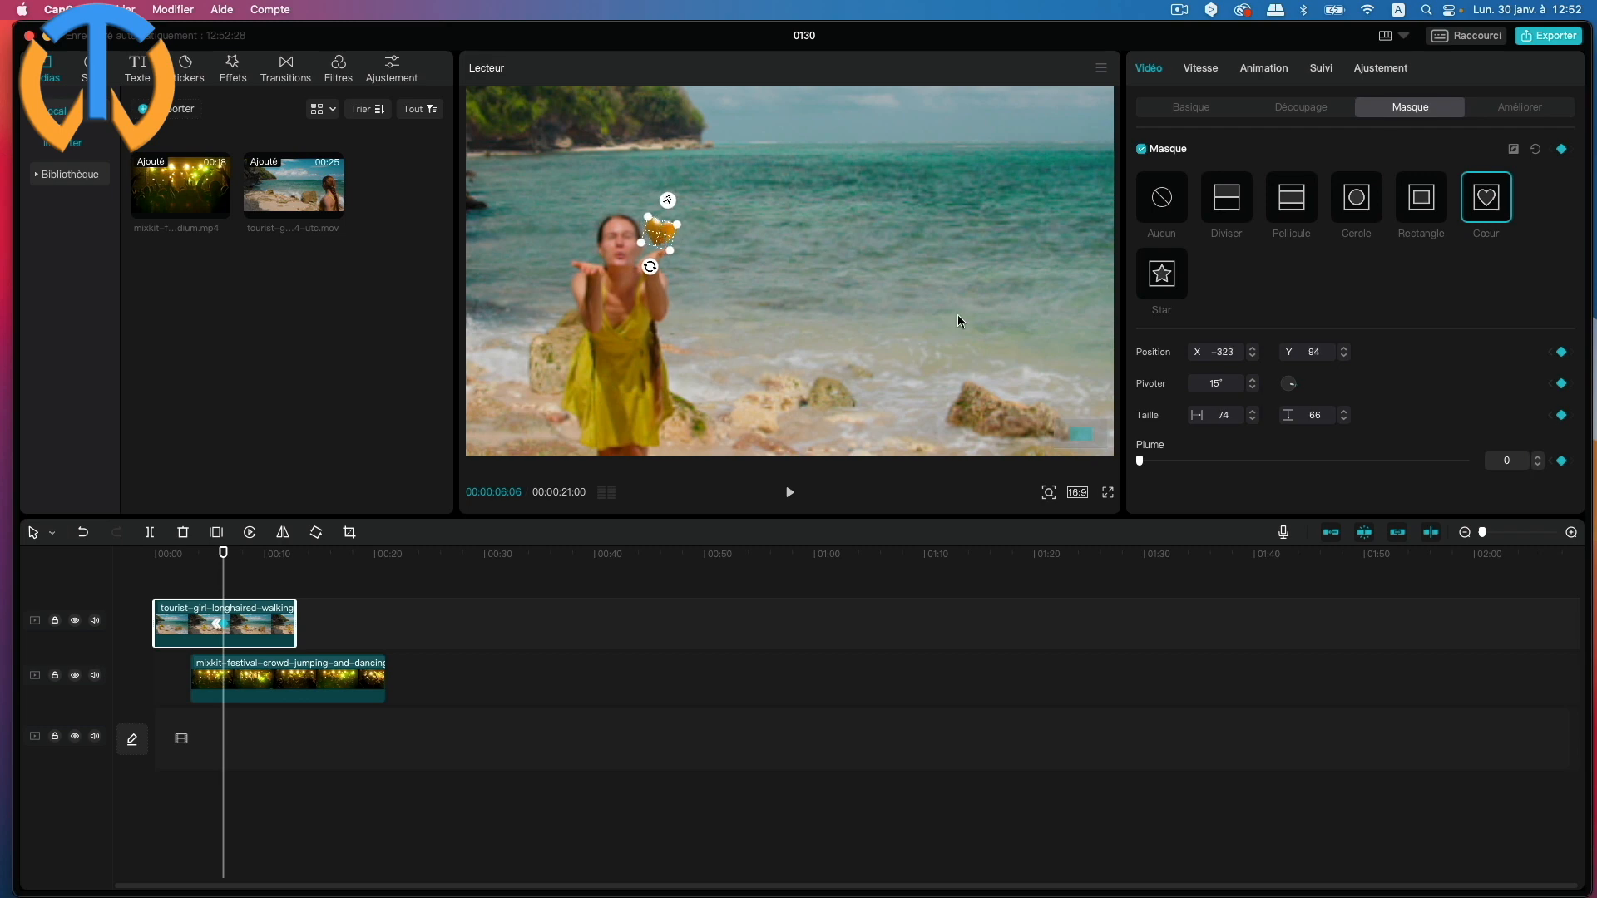
pyautogui.moveTo(1294, 388); pyautogui.dragTo(1298, 389)
# Step: Add a mask keyframe at 00:00:07:03 with the heart at X -278, Y 134, size 116 × 104 and rotation 7°
pyautogui.press('Right')
pyautogui.press('Right')
pyautogui.press('Right')
pyautogui.press('Right')
pyautogui.press('Right')
pyautogui.press('Right')
pyautogui.press('Right')
pyautogui.press('Right')
pyautogui.press('Right')
pyautogui.press('Right')
pyautogui.press('Right')
pyautogui.press('Right')
pyautogui.press('Right')
pyautogui.press('Right')
pyautogui.press('Right')
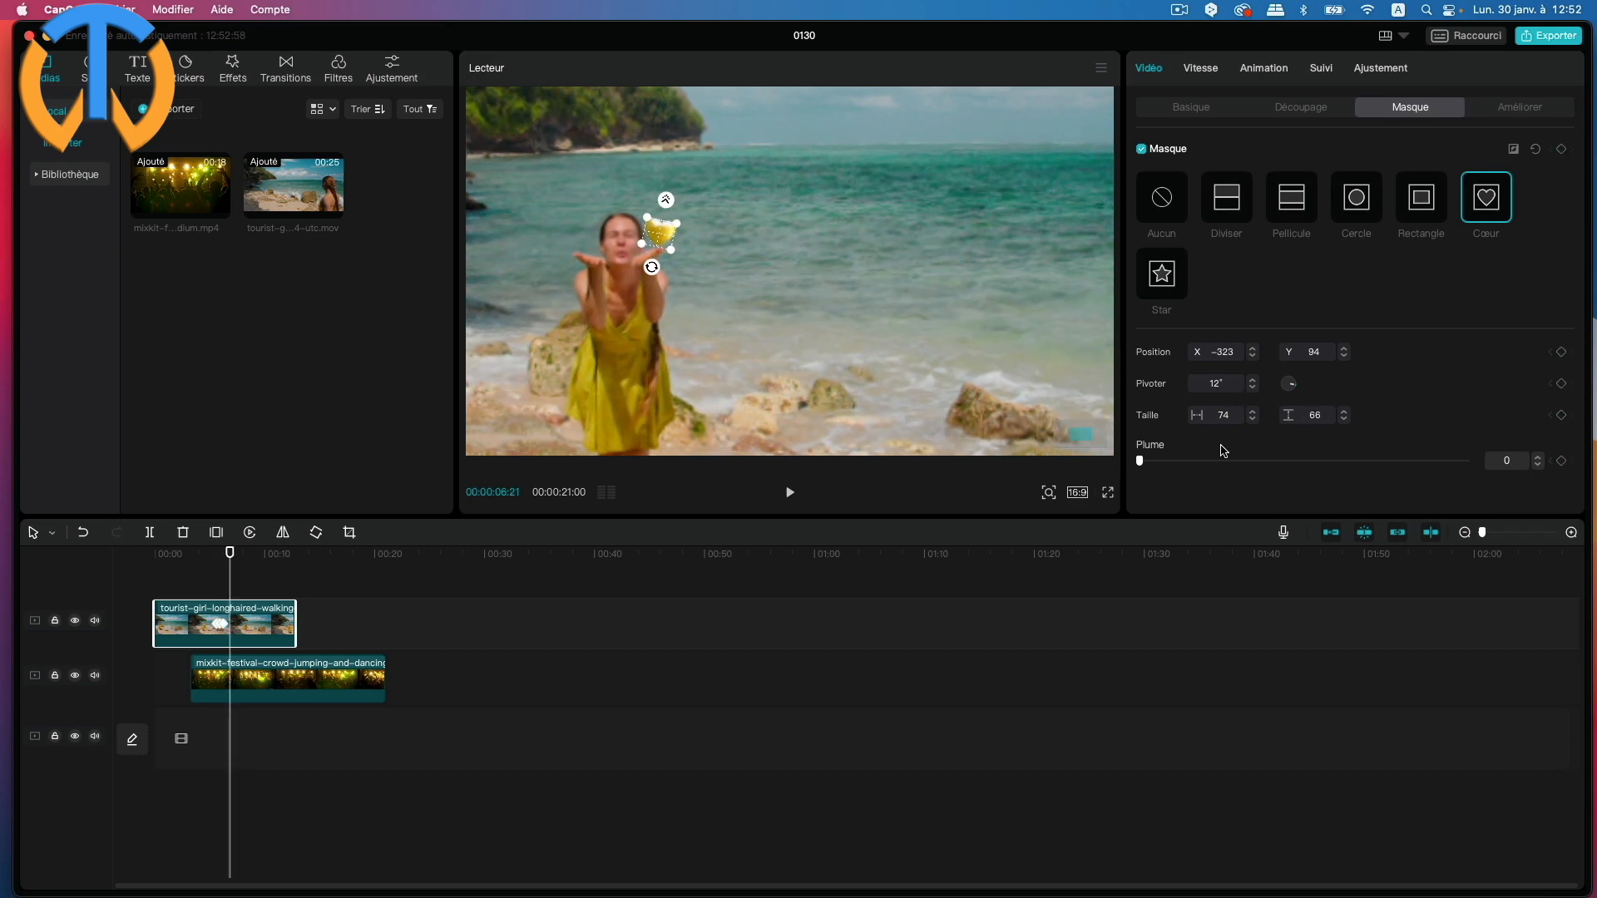
pyautogui.press('Right')
pyautogui.press('Right')
pyautogui.press('Right')
pyautogui.press('Right')
pyautogui.press('Right')
pyautogui.press('Right')
pyautogui.press('Right')
pyautogui.press('Right')
pyautogui.press('Right')
pyautogui.press('Right')
pyautogui.press('Right')
pyautogui.press('Right')
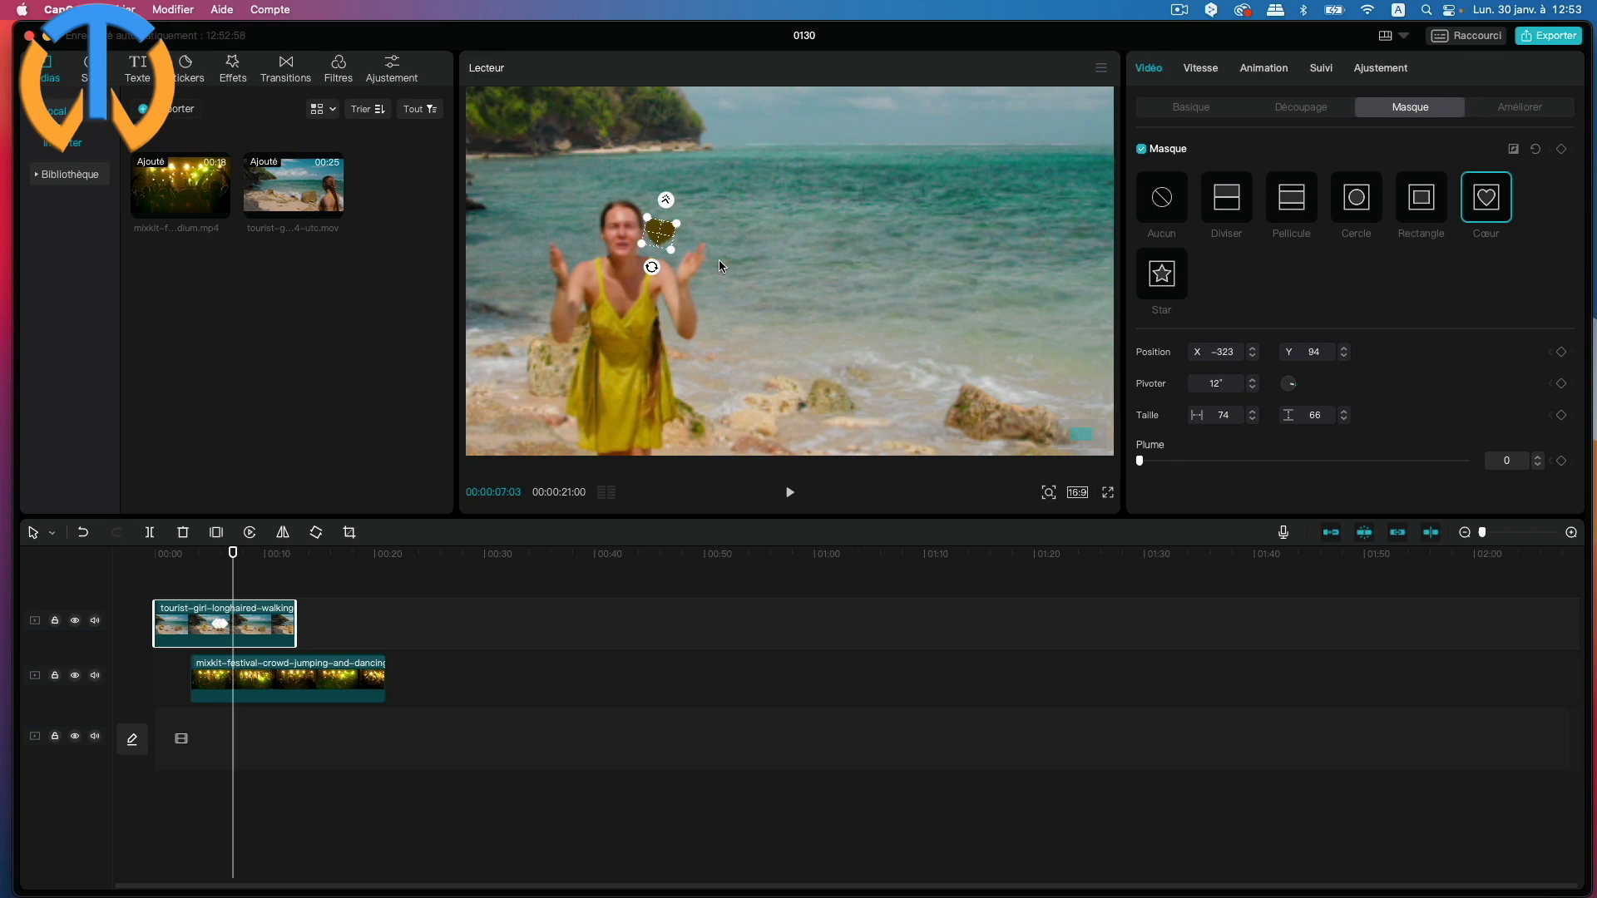
pyautogui.click(1564, 151)
pyautogui.moveTo(678, 229)
pyautogui.mouseDown()
pyautogui.moveTo(696, 214)
pyautogui.moveTo(675, 260)
pyautogui.mouseUp()
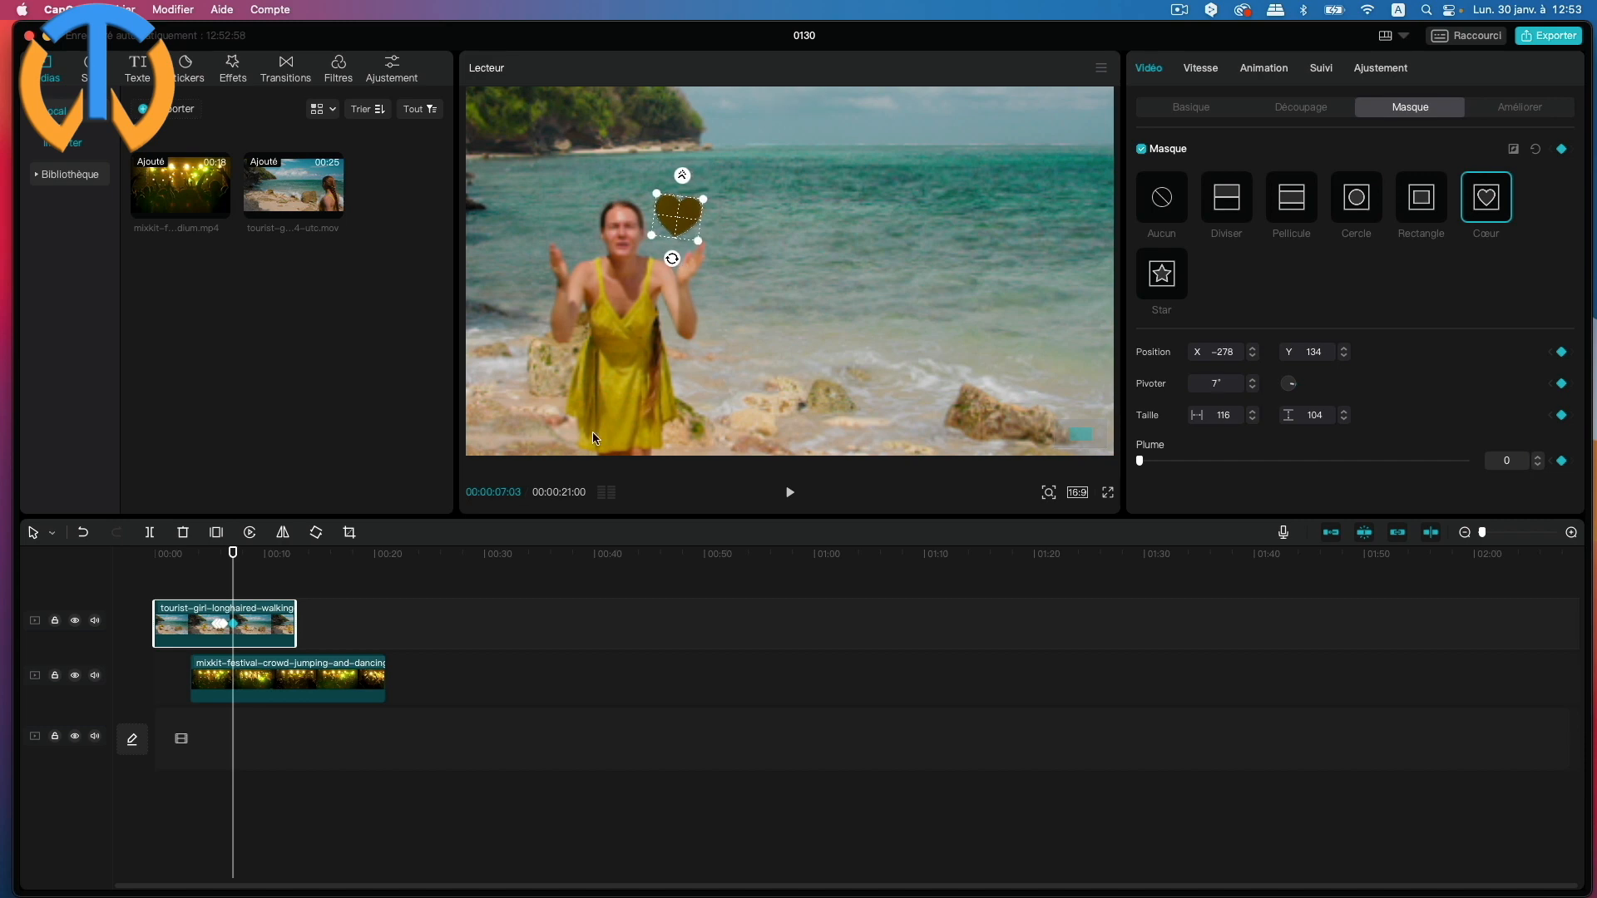
# Step: Add a mask keyframe at 00:00:07:21 with the heart enlarged to 170 × 152 and its rotation set to 0°
pyautogui.click(385, 582)
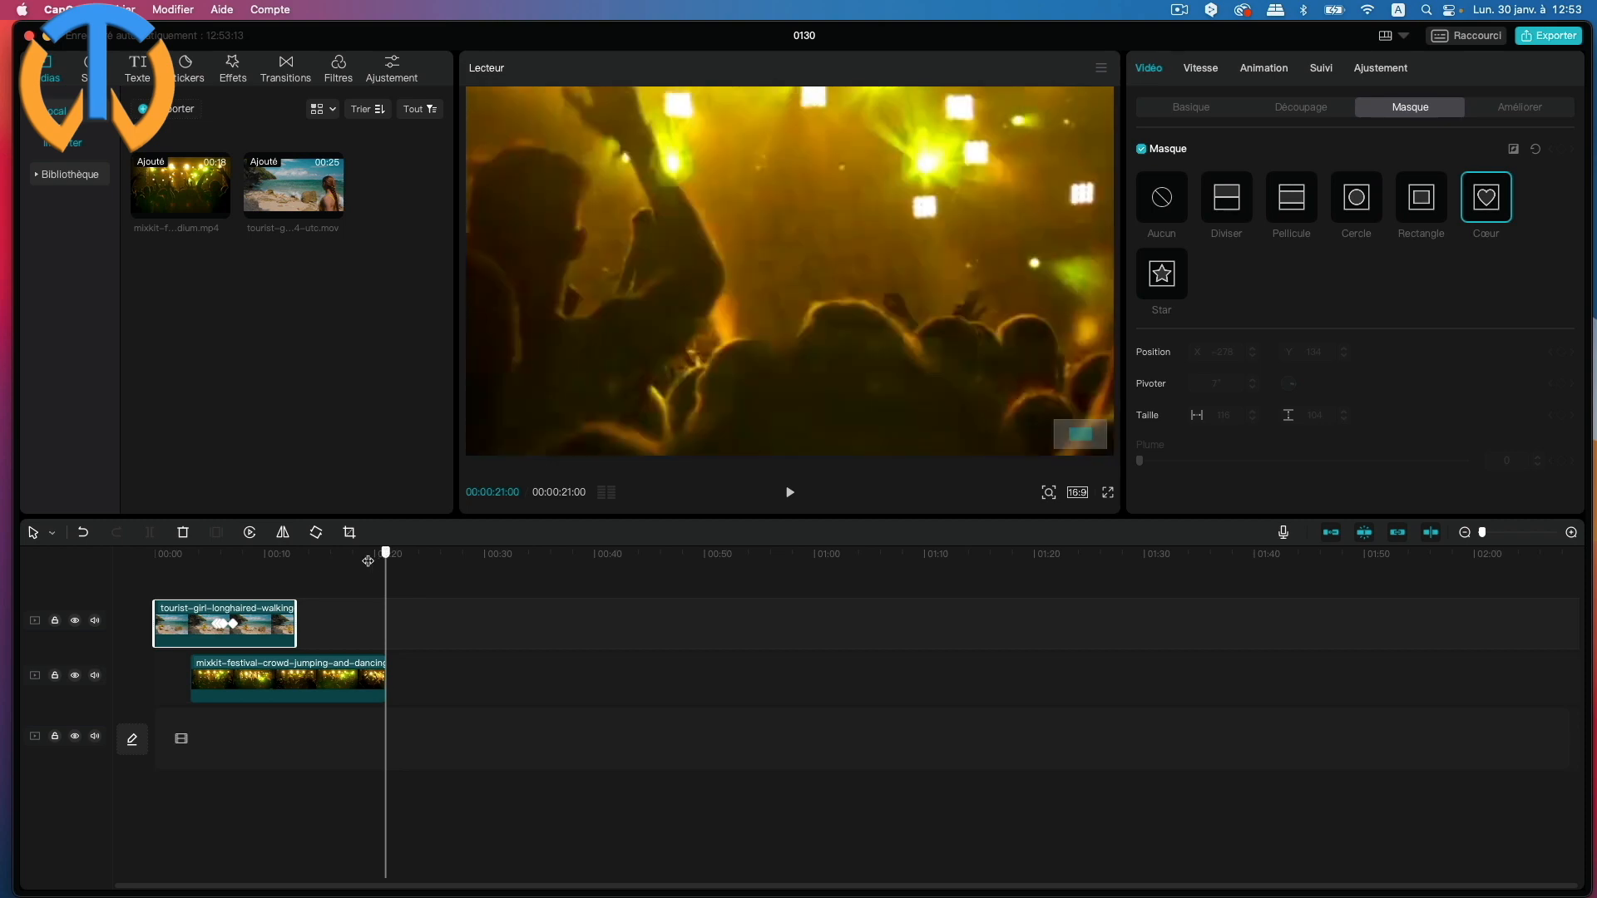
pyautogui.moveTo(367, 562); pyautogui.dragTo(234, 571)
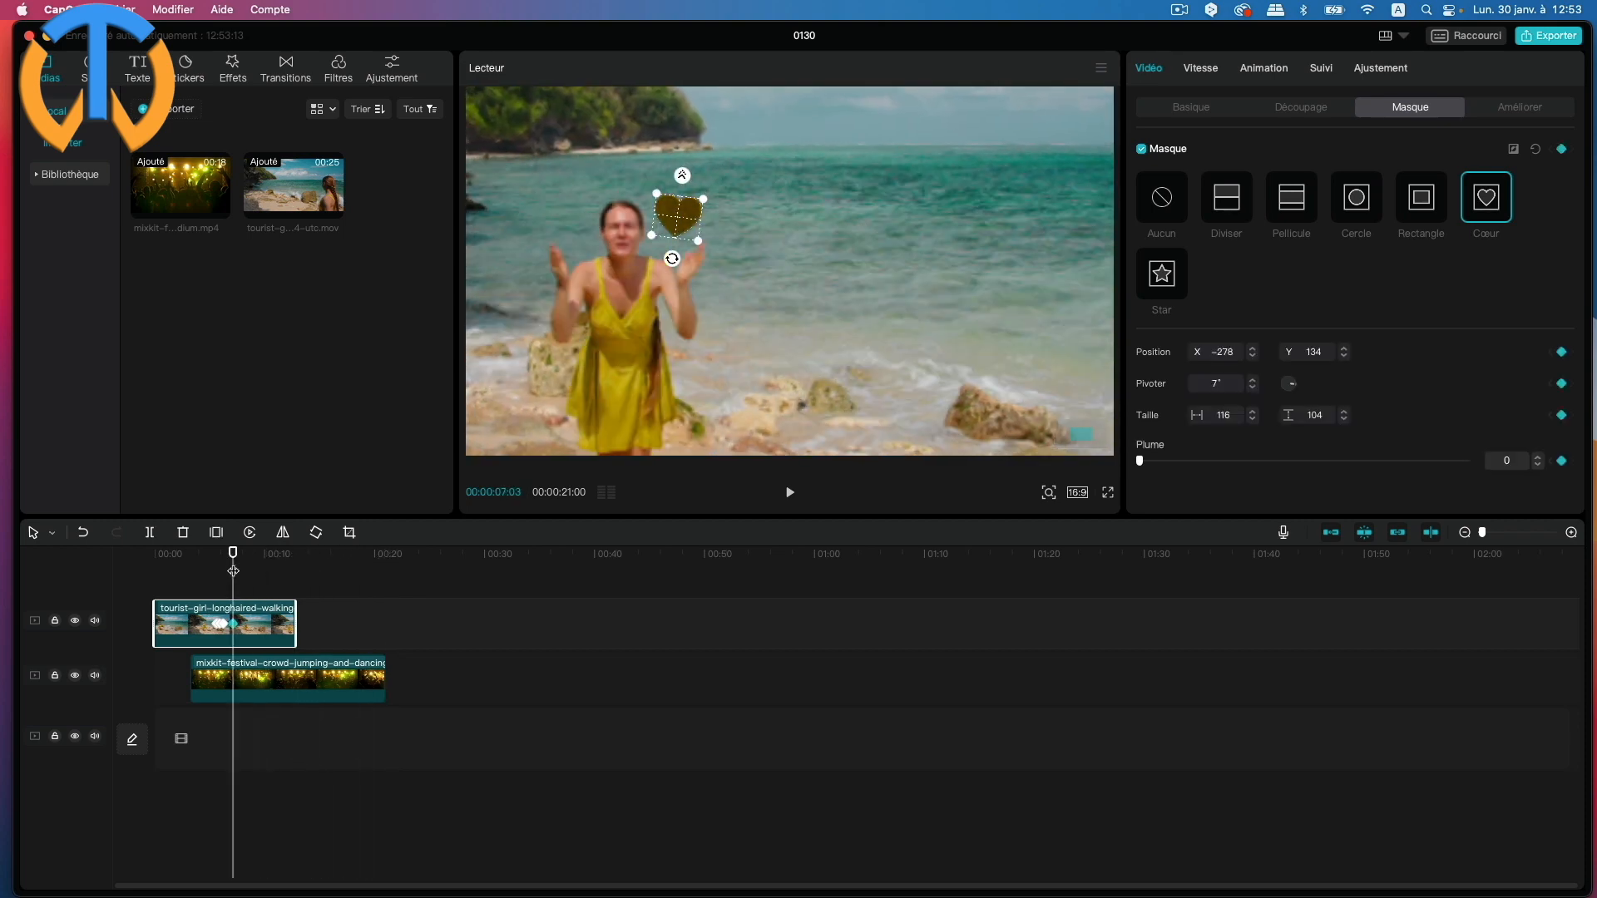
pyautogui.press('Right')
pyautogui.press('Right')
pyautogui.press('Right')
pyautogui.press('Right')
pyautogui.press('Right')
pyautogui.press('Right')
pyautogui.press('Right')
pyautogui.press('Right')
pyautogui.press('Right')
pyautogui.press('Right')
pyautogui.press('Right')
pyautogui.press('Right')
pyautogui.press('Right')
pyautogui.press('Right')
pyautogui.press('Right')
pyautogui.press('Right')
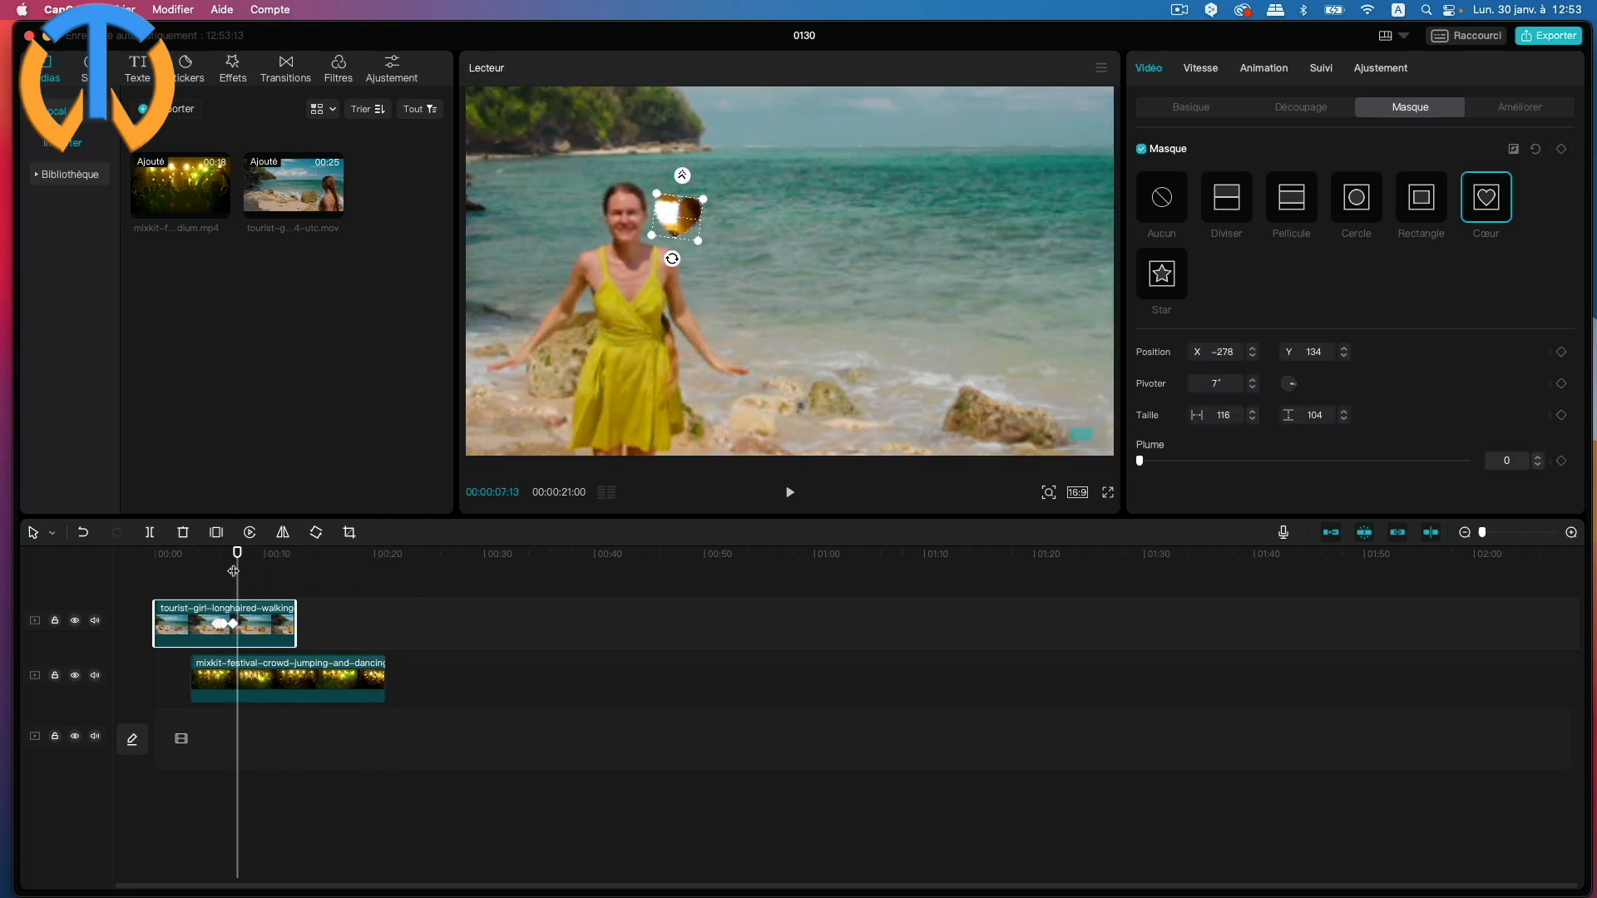
pyautogui.press('Right')
pyautogui.press('Right')
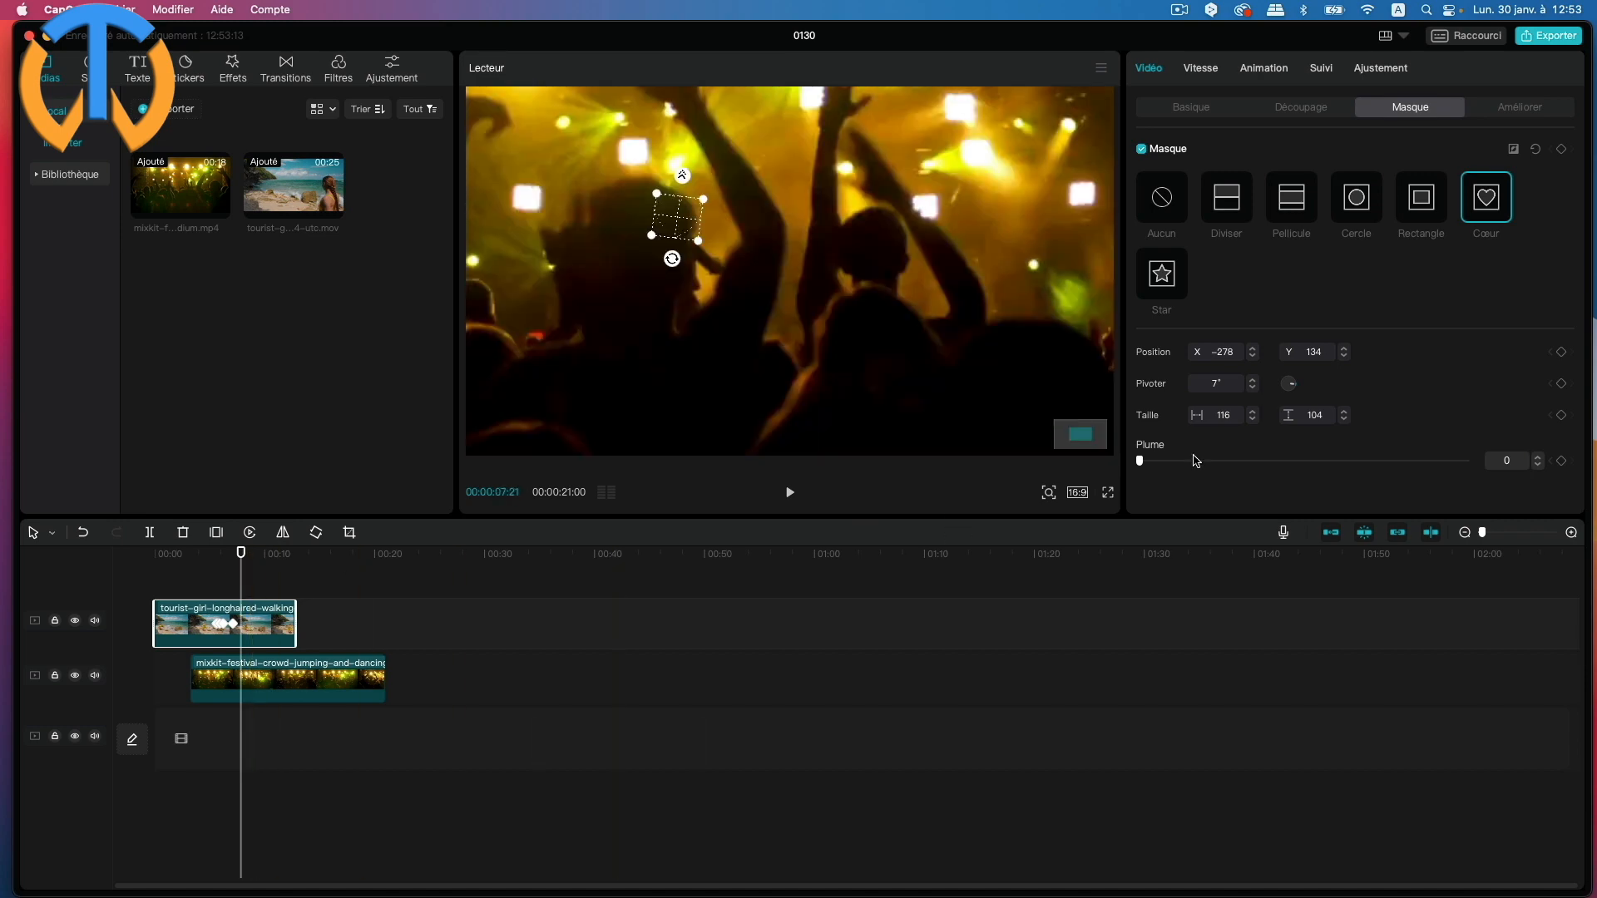
pyautogui.click(1562, 150)
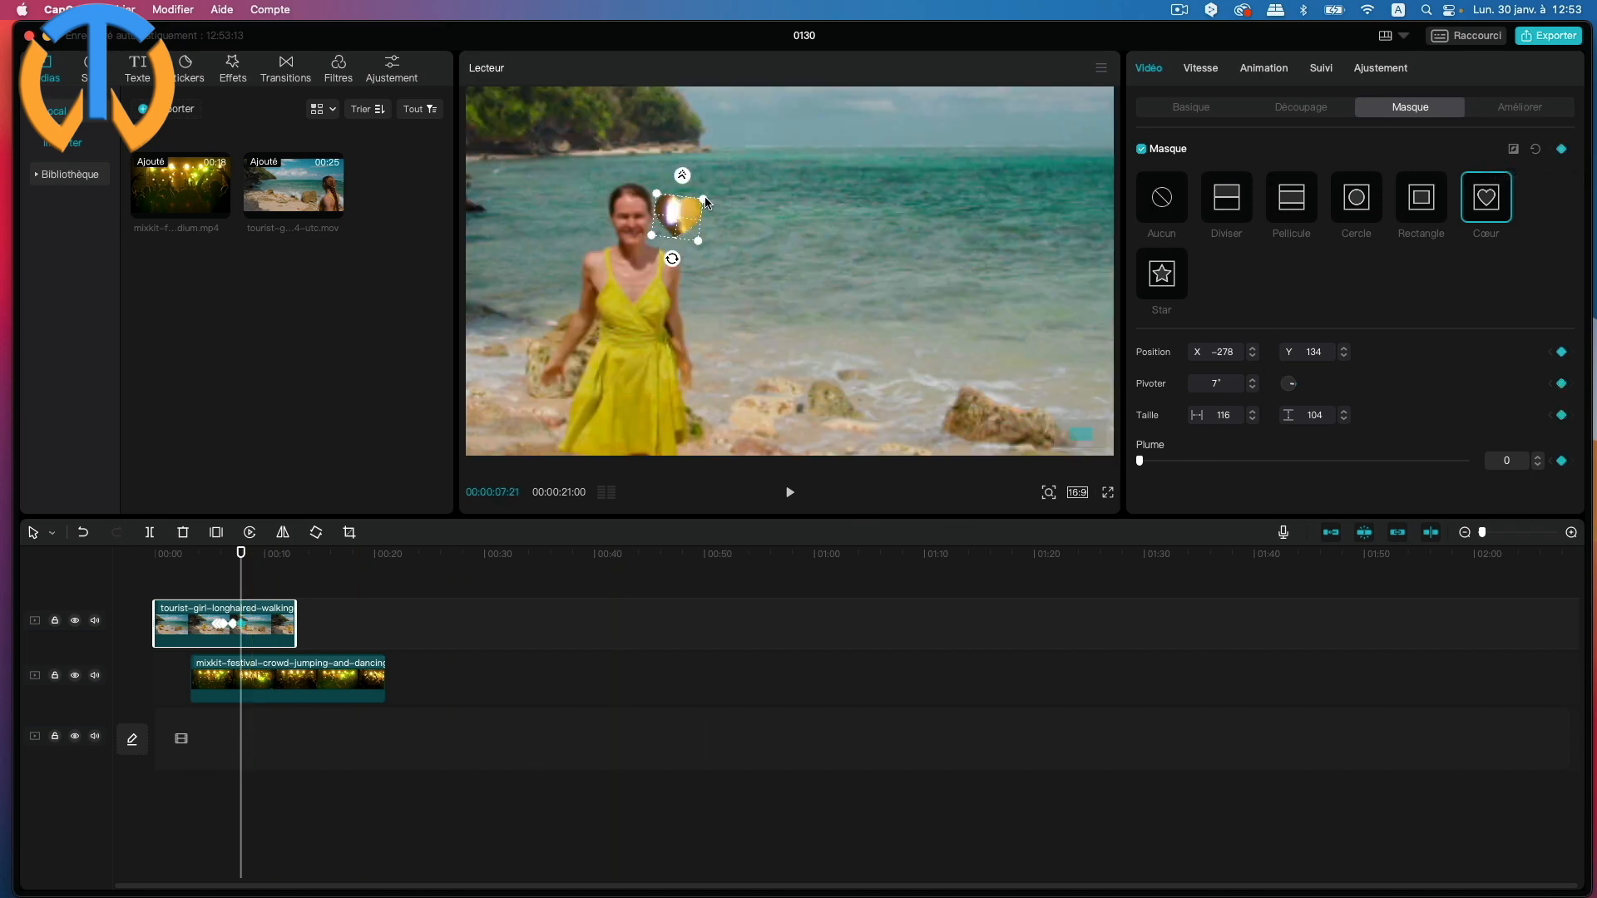
pyautogui.moveTo(705, 201); pyautogui.dragTo(719, 197)
pyautogui.moveTo(672, 270); pyautogui.dragTo(678, 271)
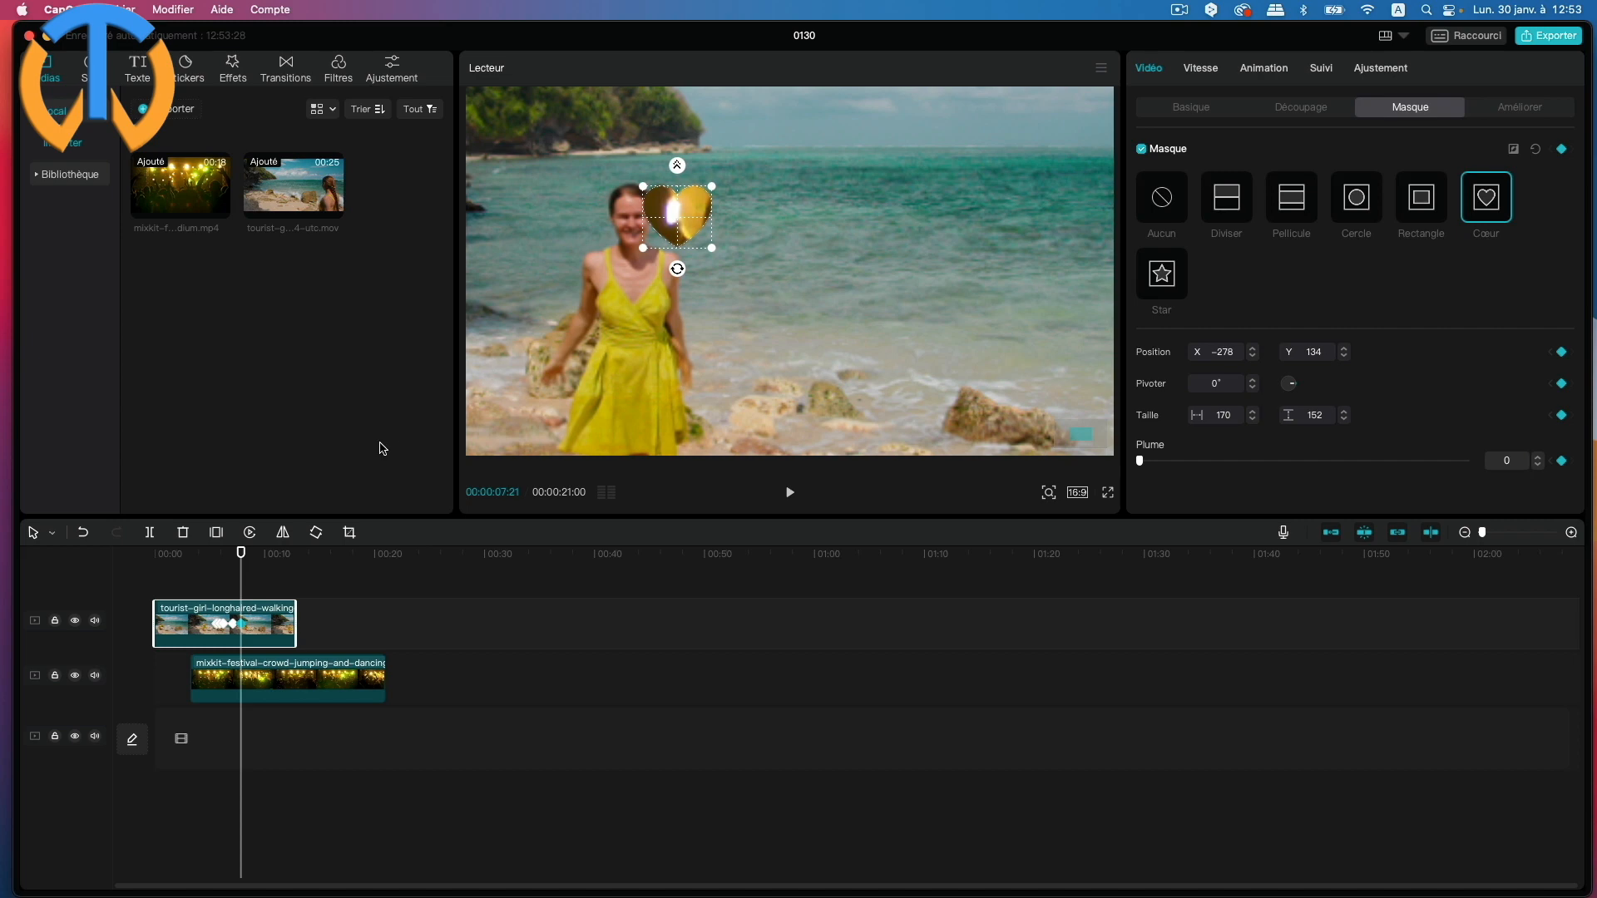
# Step: Add a mask keyframe at 00:00:08:19 with the heart enlarged to 7468 × 6698 at X 74, Y 5, filling the frame
pyautogui.press('Right')
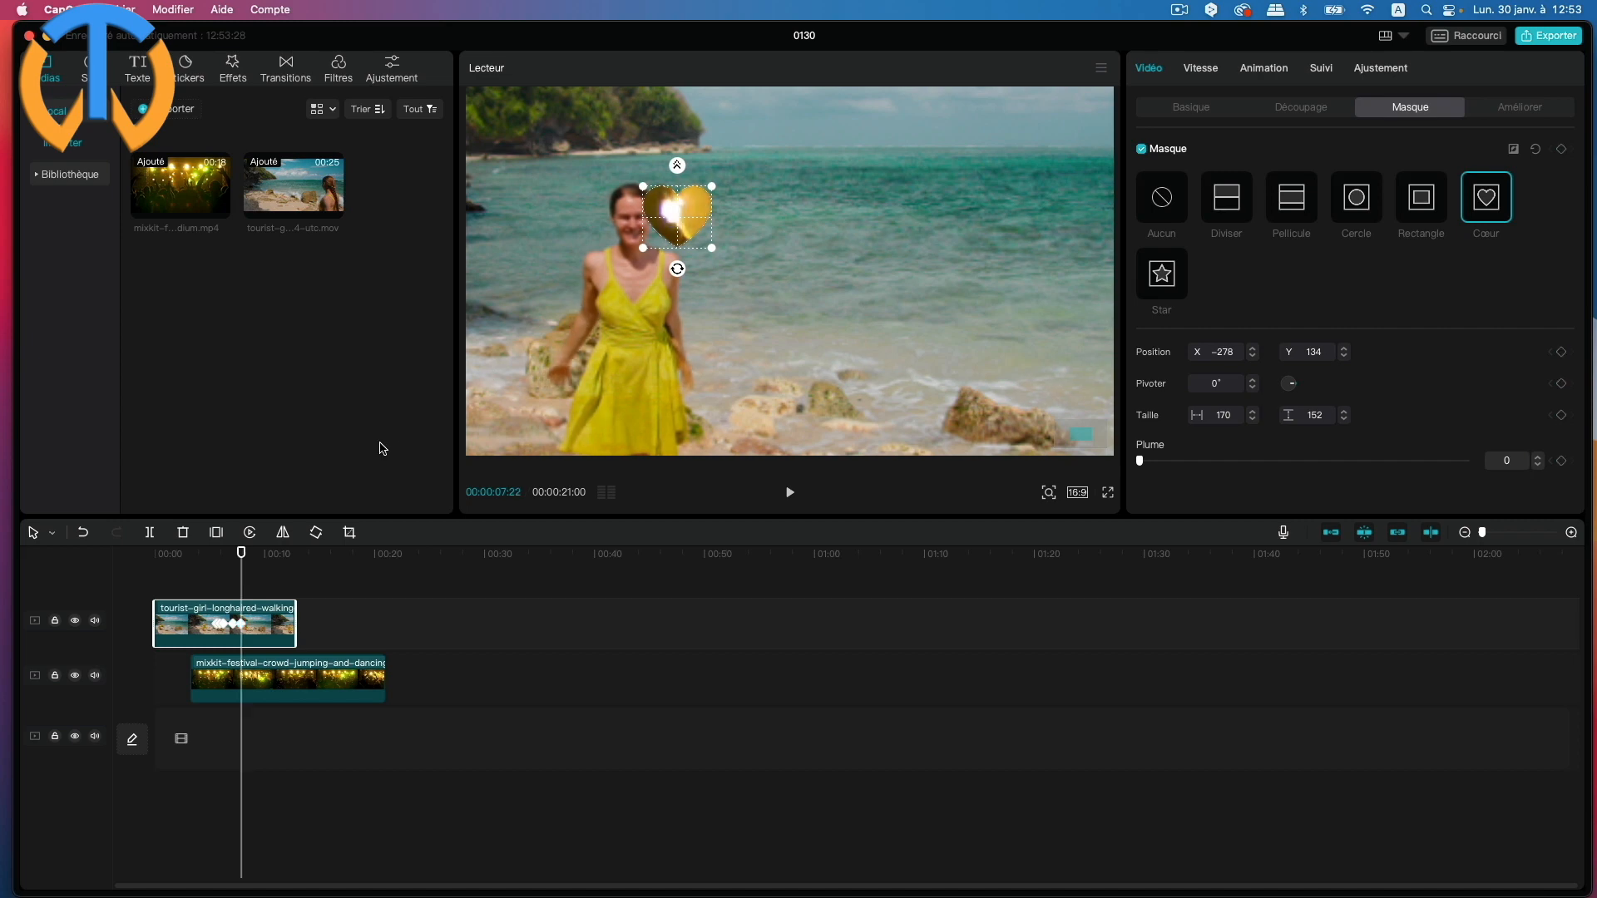
pyautogui.press('Right')
pyautogui.press('Right')
pyautogui.press('Right')
pyautogui.press('Right')
pyautogui.press('Right')
pyautogui.press('Right')
pyautogui.press('Right')
pyautogui.press('Right')
pyautogui.press('Right')
pyautogui.press('Right')
pyautogui.press('Right')
pyautogui.press('Right')
pyautogui.press('Right')
pyautogui.press('Right')
pyautogui.press('Right')
pyautogui.press('Right')
pyautogui.press('Right')
pyautogui.press('Right')
pyautogui.press('Right')
pyautogui.press('Right')
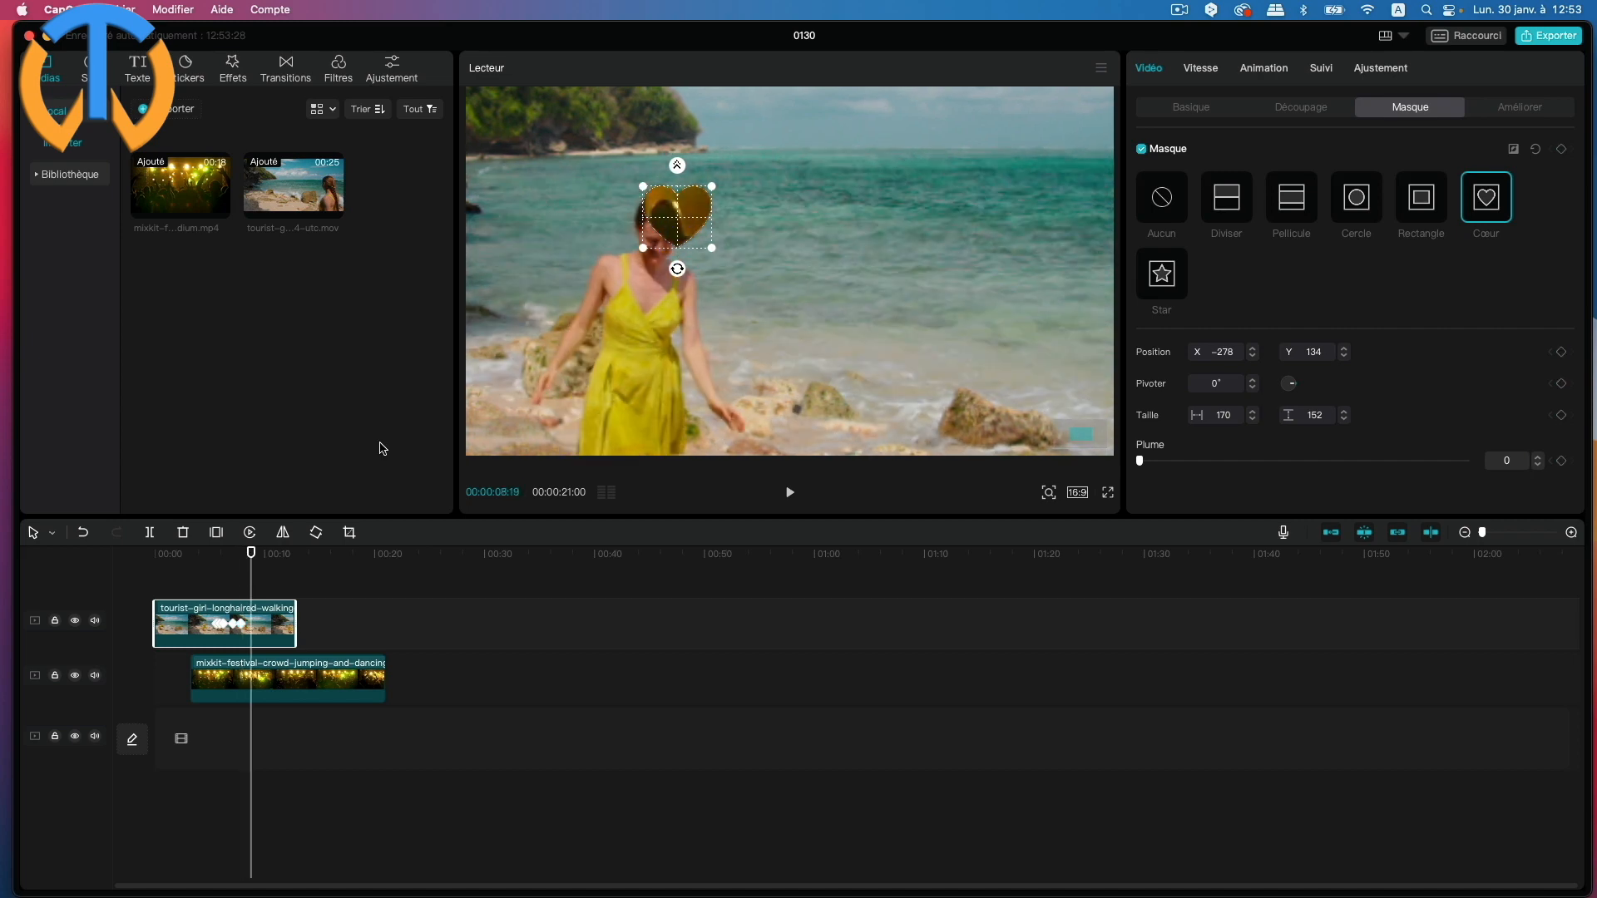
pyautogui.click(1563, 149)
pyautogui.moveTo(711, 250); pyautogui.dragTo(1117, 689)
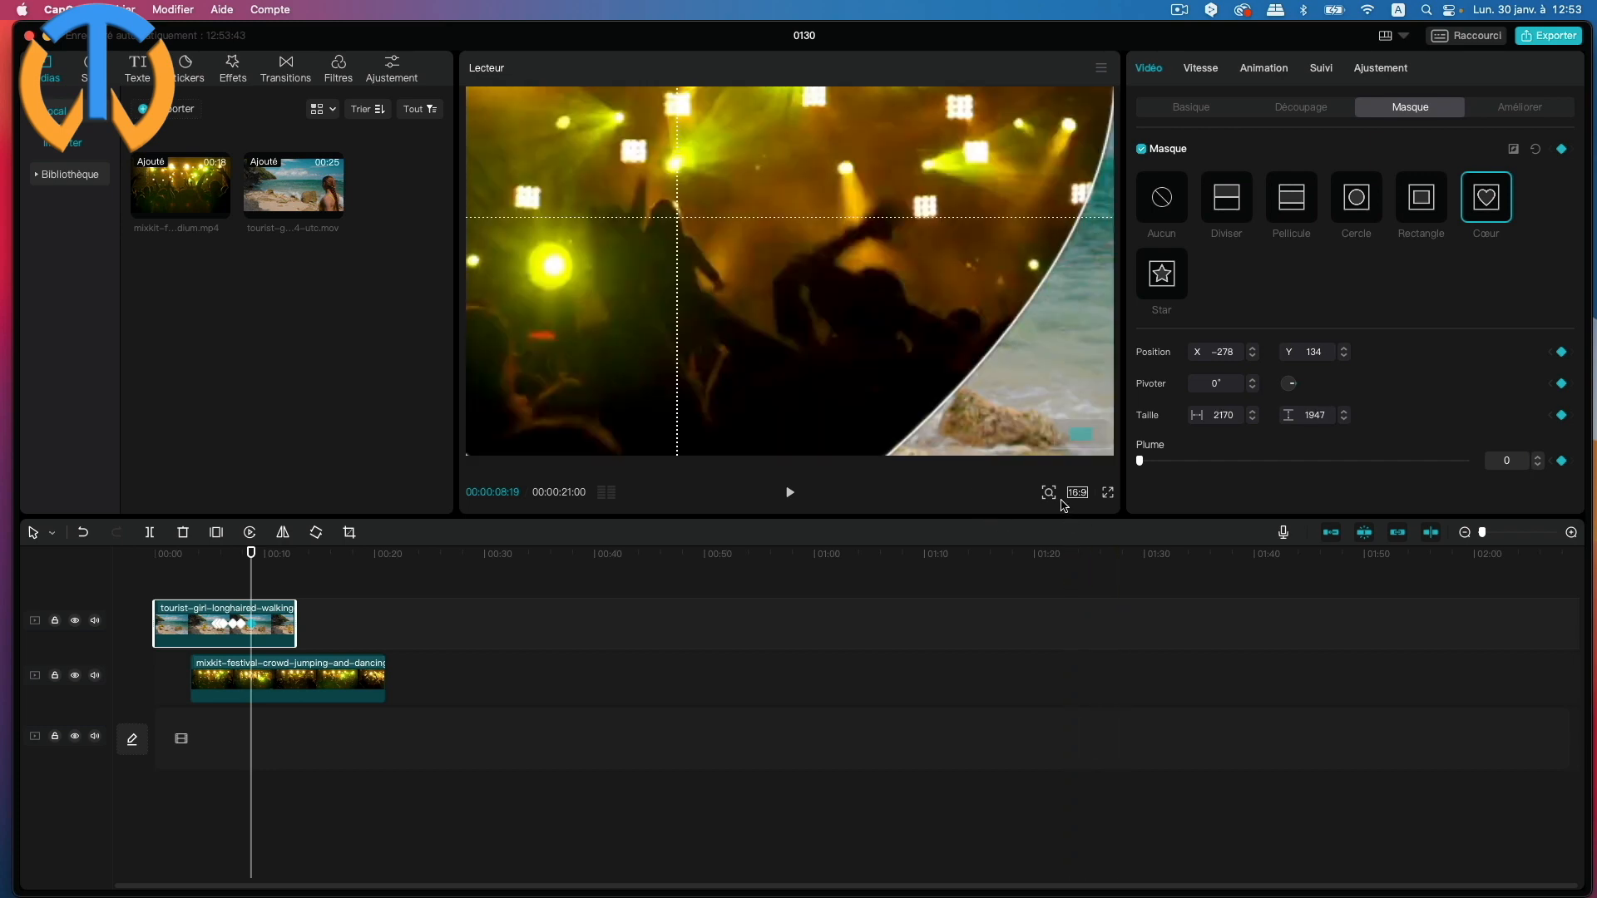
pyautogui.click(1049, 493)
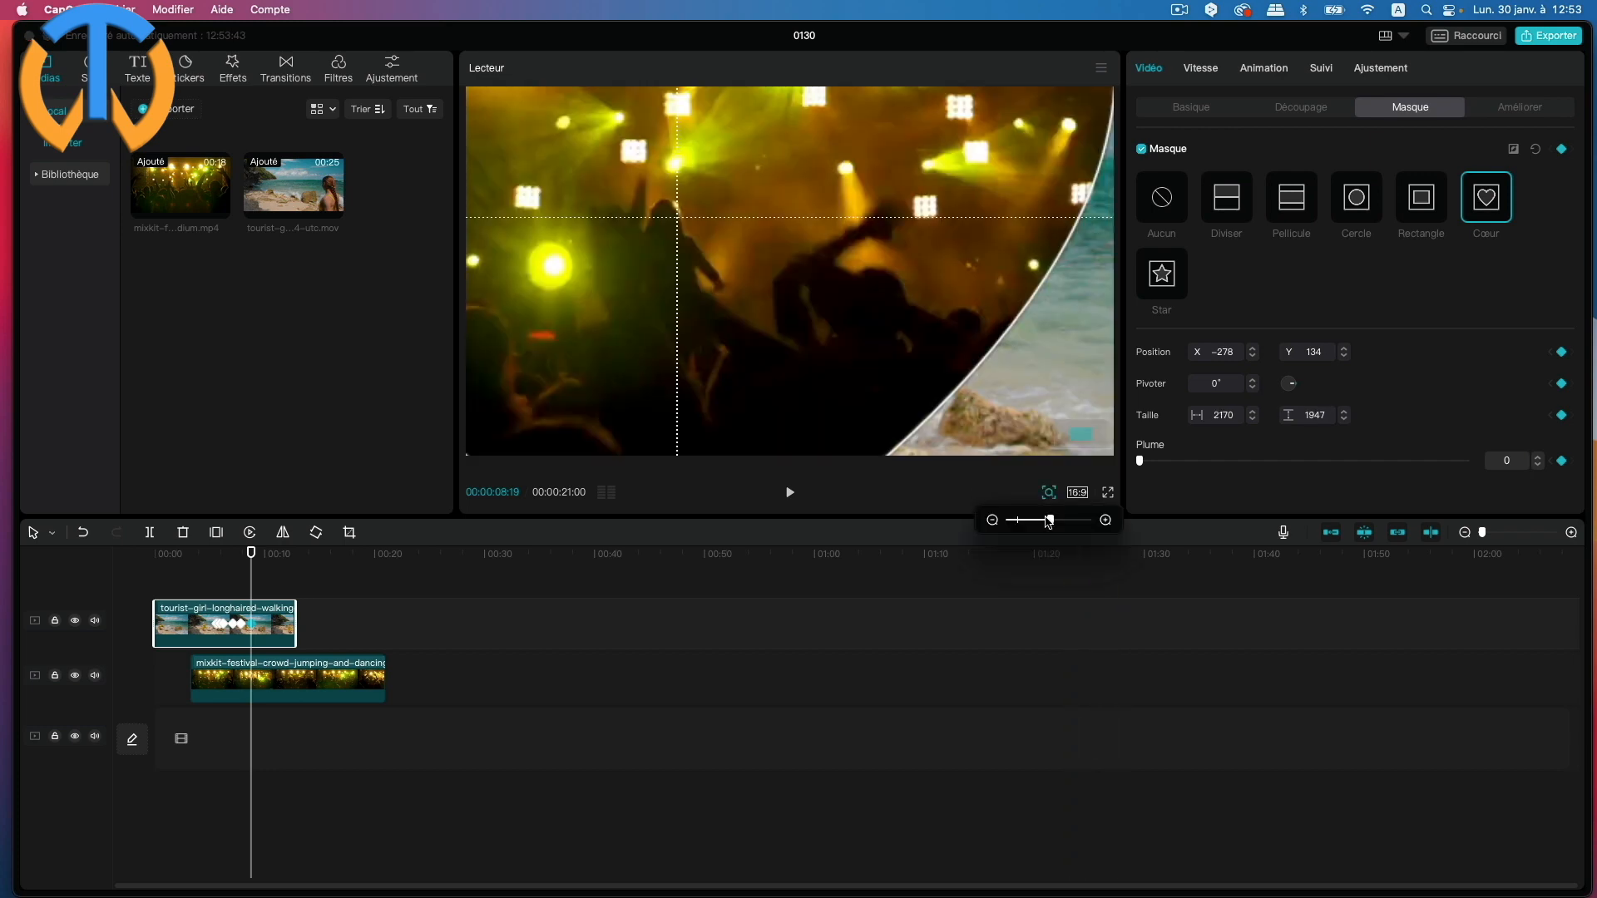
pyautogui.moveTo(1048, 521); pyautogui.dragTo(1007, 524)
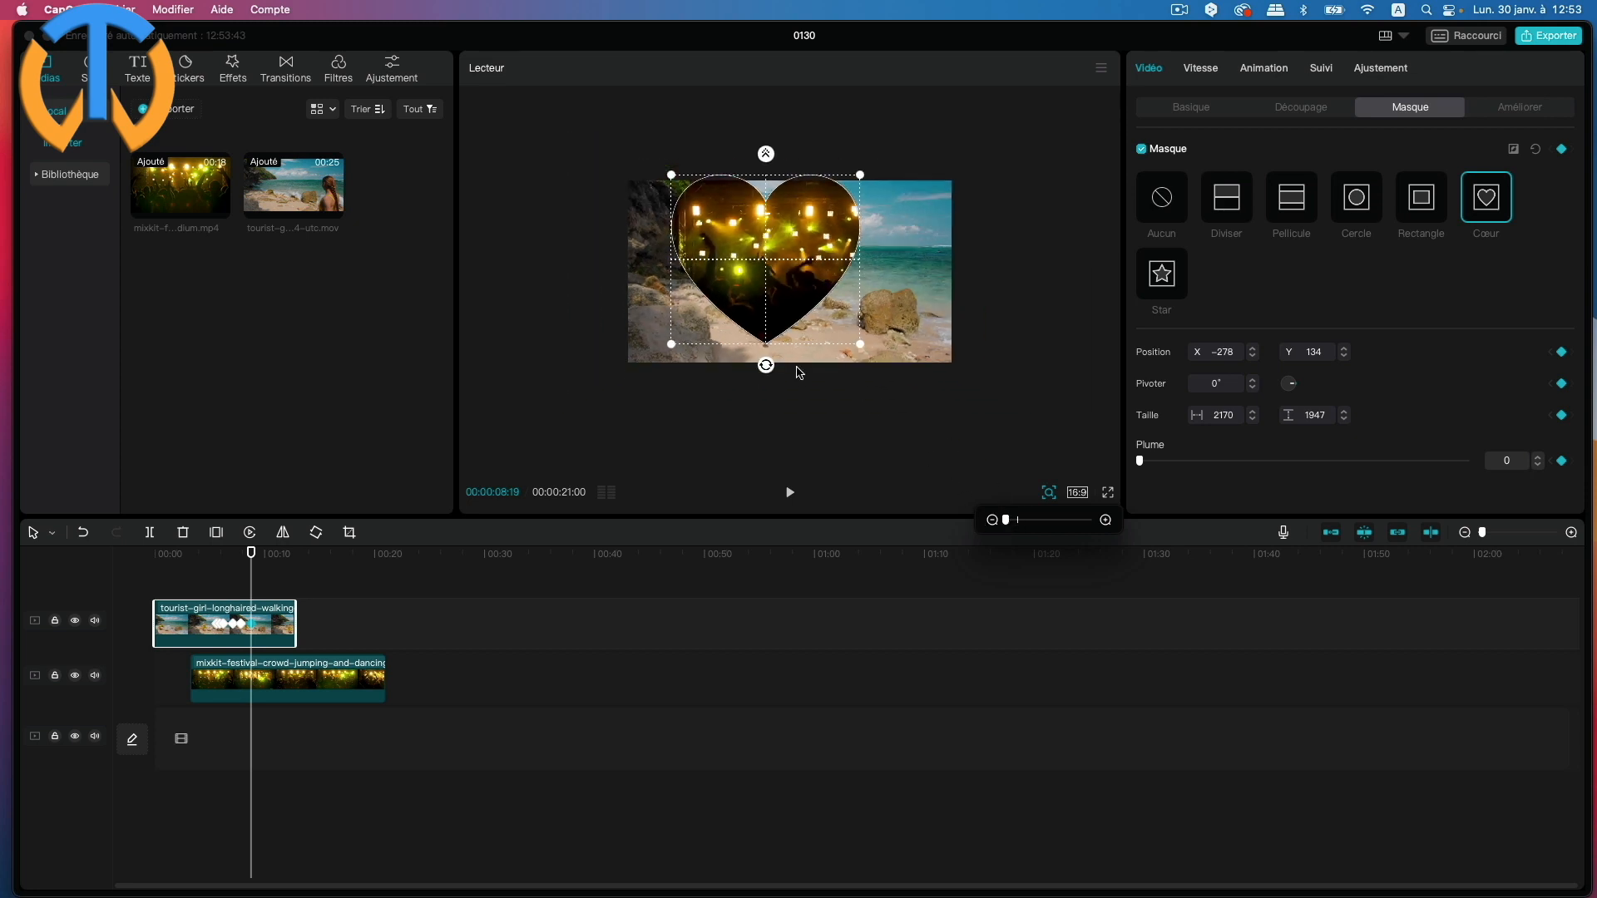
pyautogui.moveTo(861, 348); pyautogui.dragTo(1089, 532)
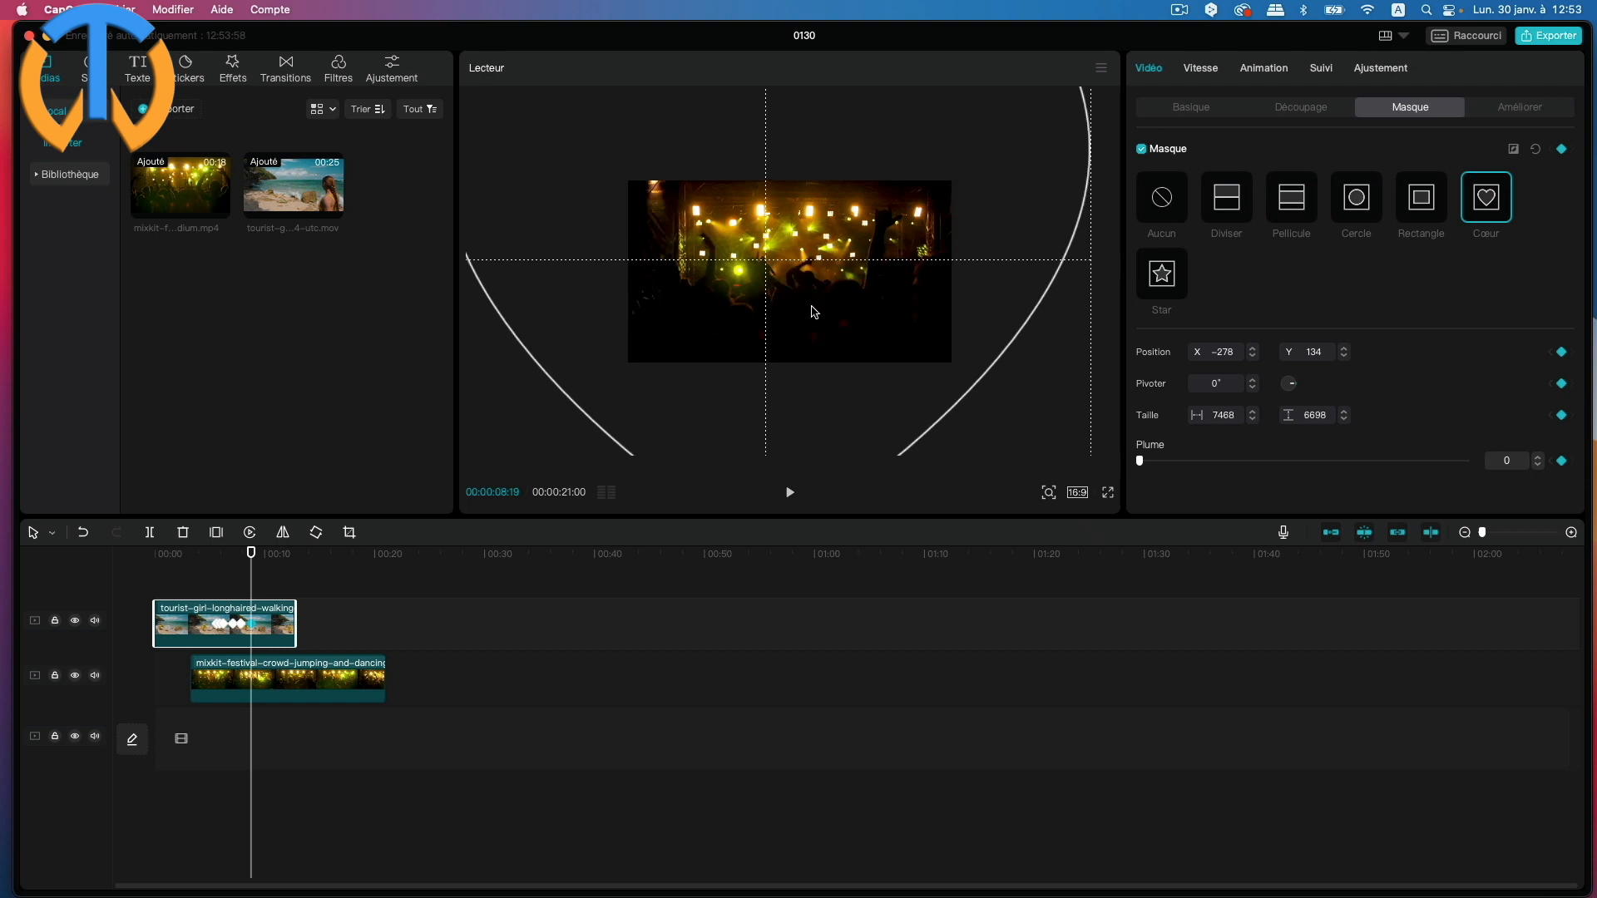
pyautogui.moveTo(802, 276); pyautogui.dragTo(834, 291)
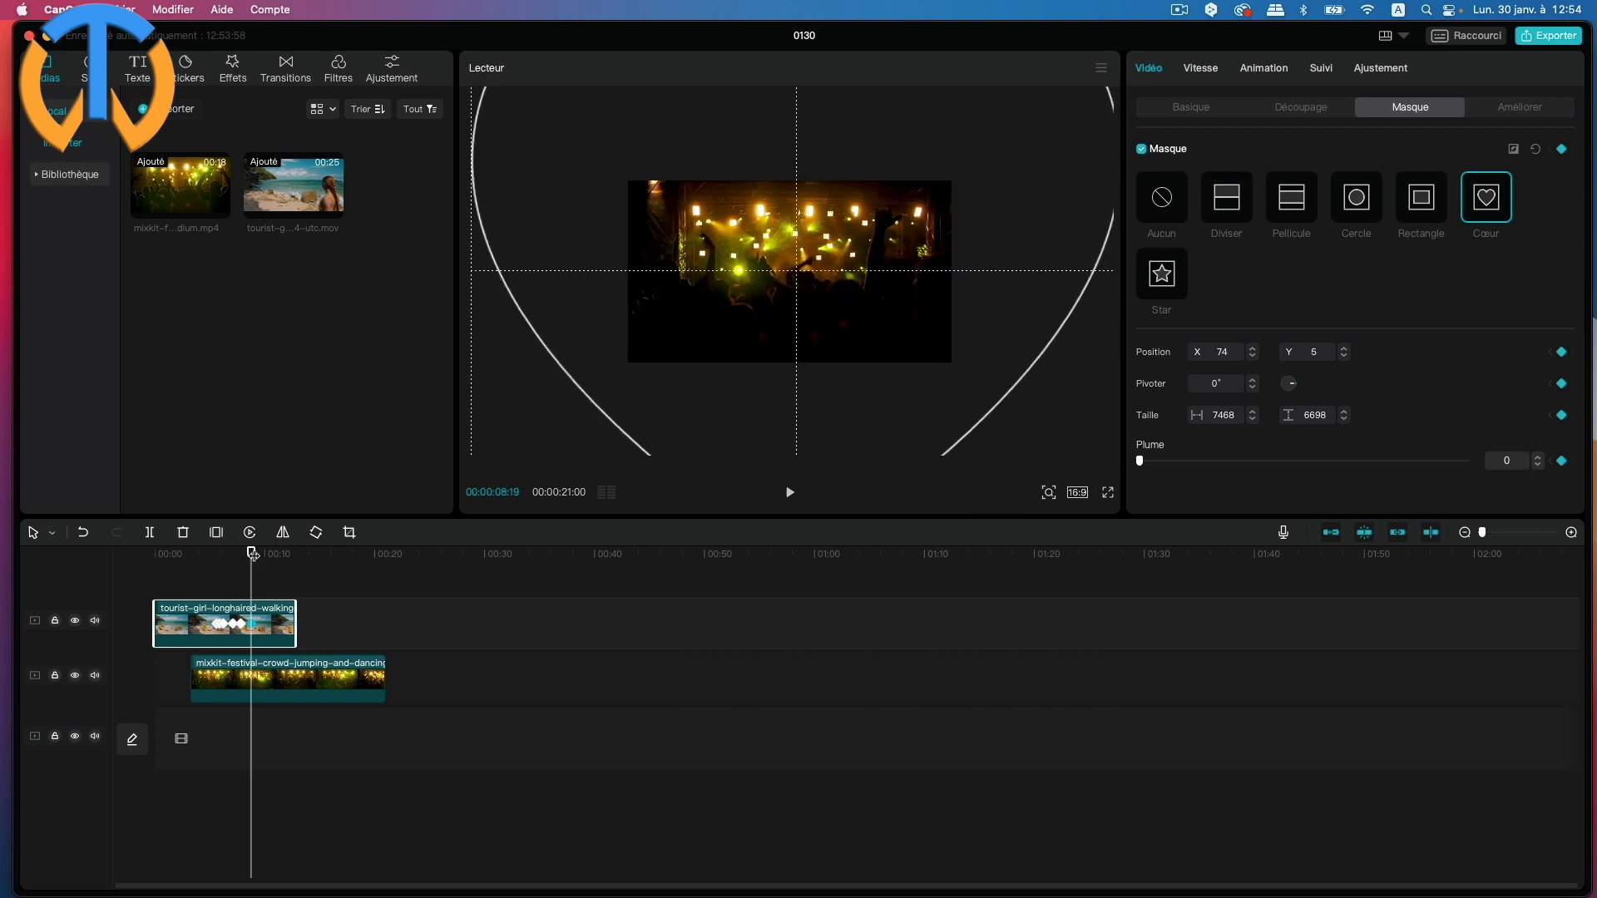
# Step: Trim the end of the beach clip to 00:00:09:10, just past the last mask keyframe
pyautogui.moveTo(252, 553); pyautogui.dragTo(257, 553)
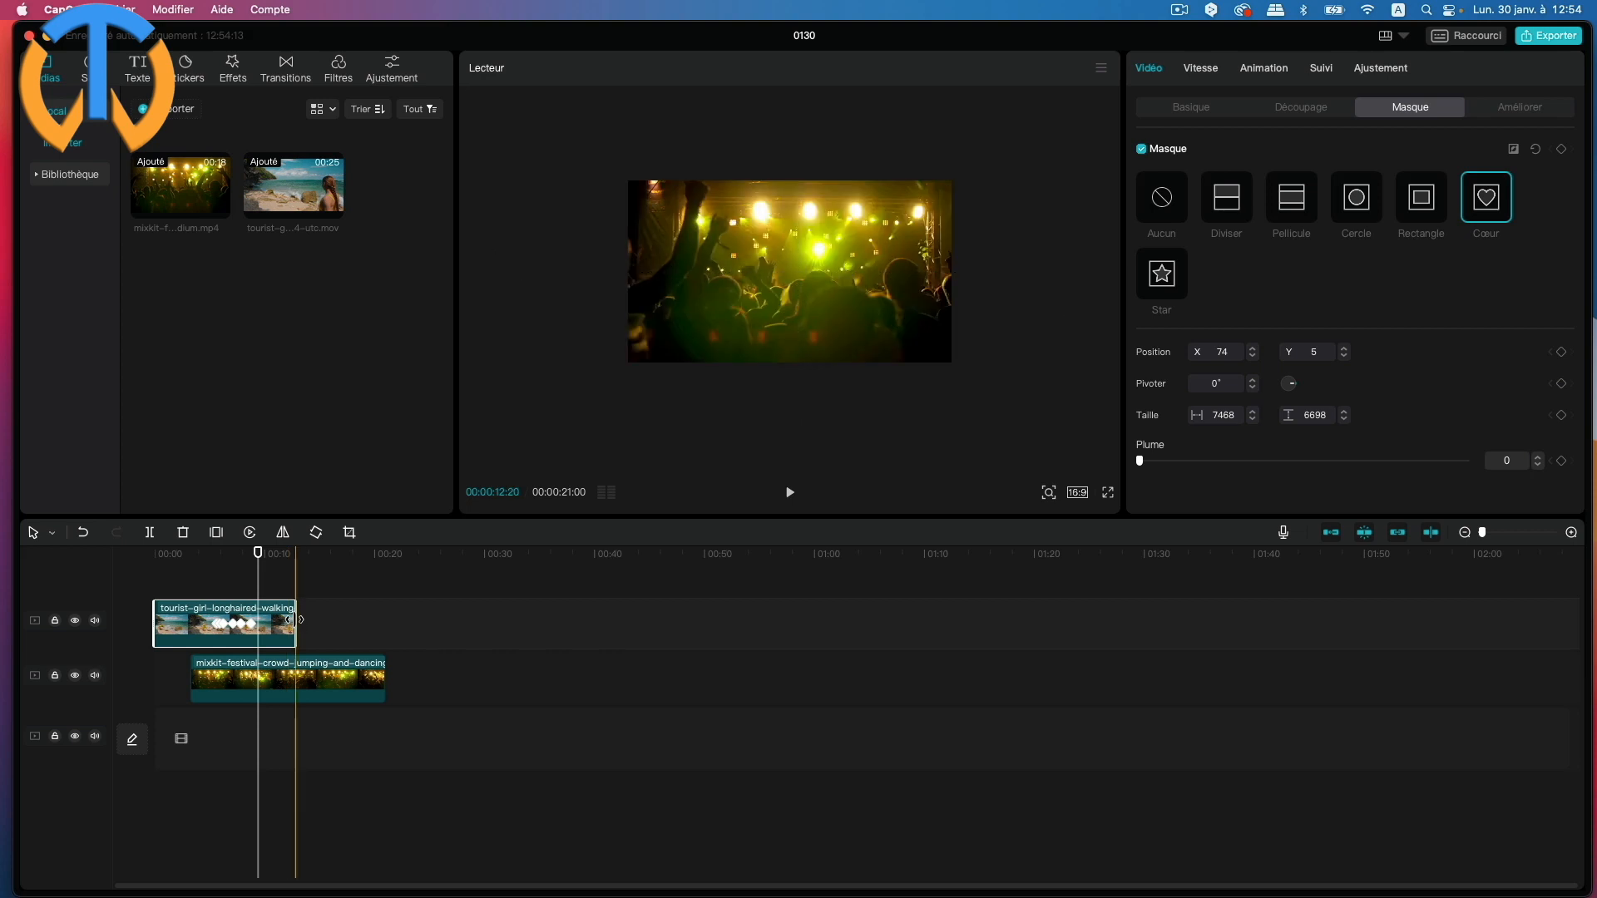
pyautogui.moveTo(296, 620); pyautogui.dragTo(261, 624)
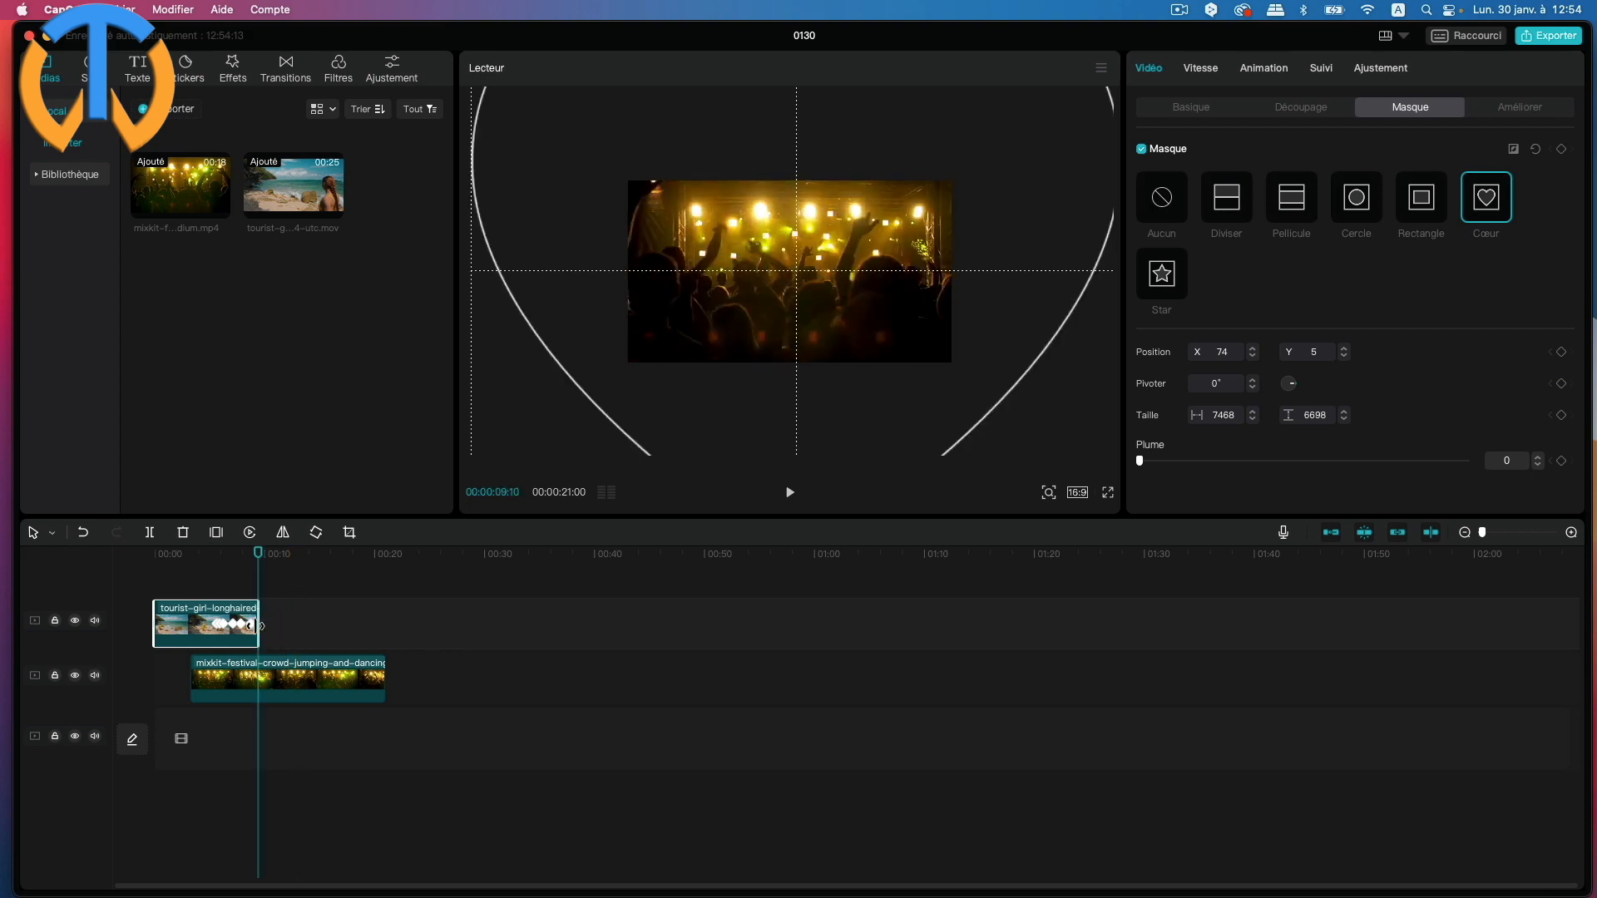
# Step: Play the composition from the start in full screen to check the growing heart transition into the festival clip
pyautogui.moveTo(258, 557); pyautogui.dragTo(154, 563)
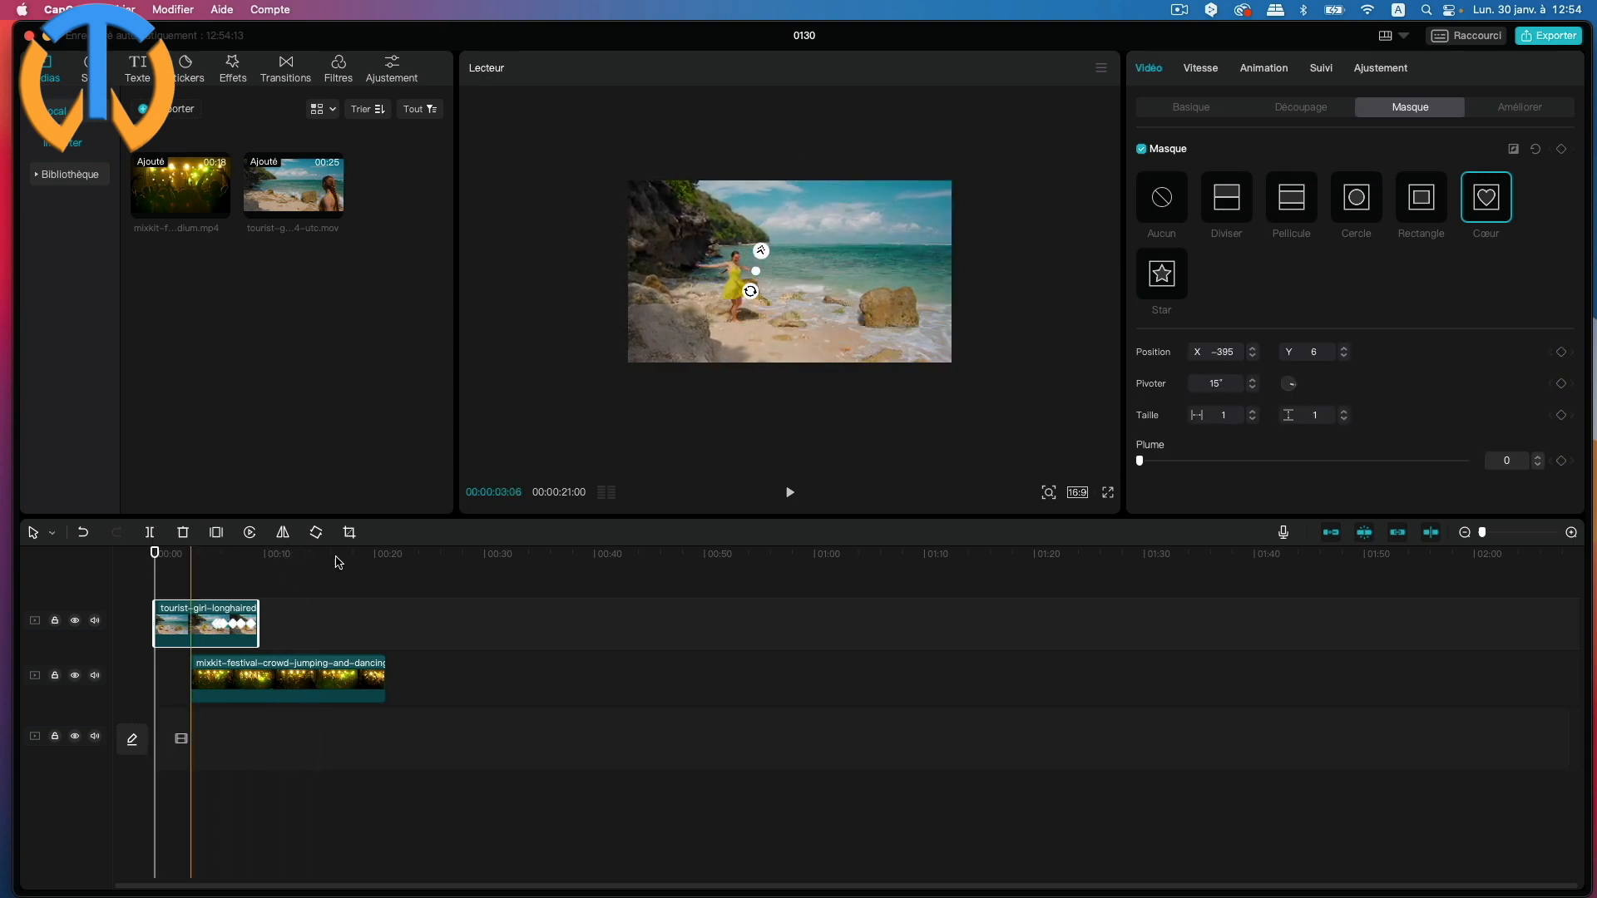
pyautogui.click(1108, 492)
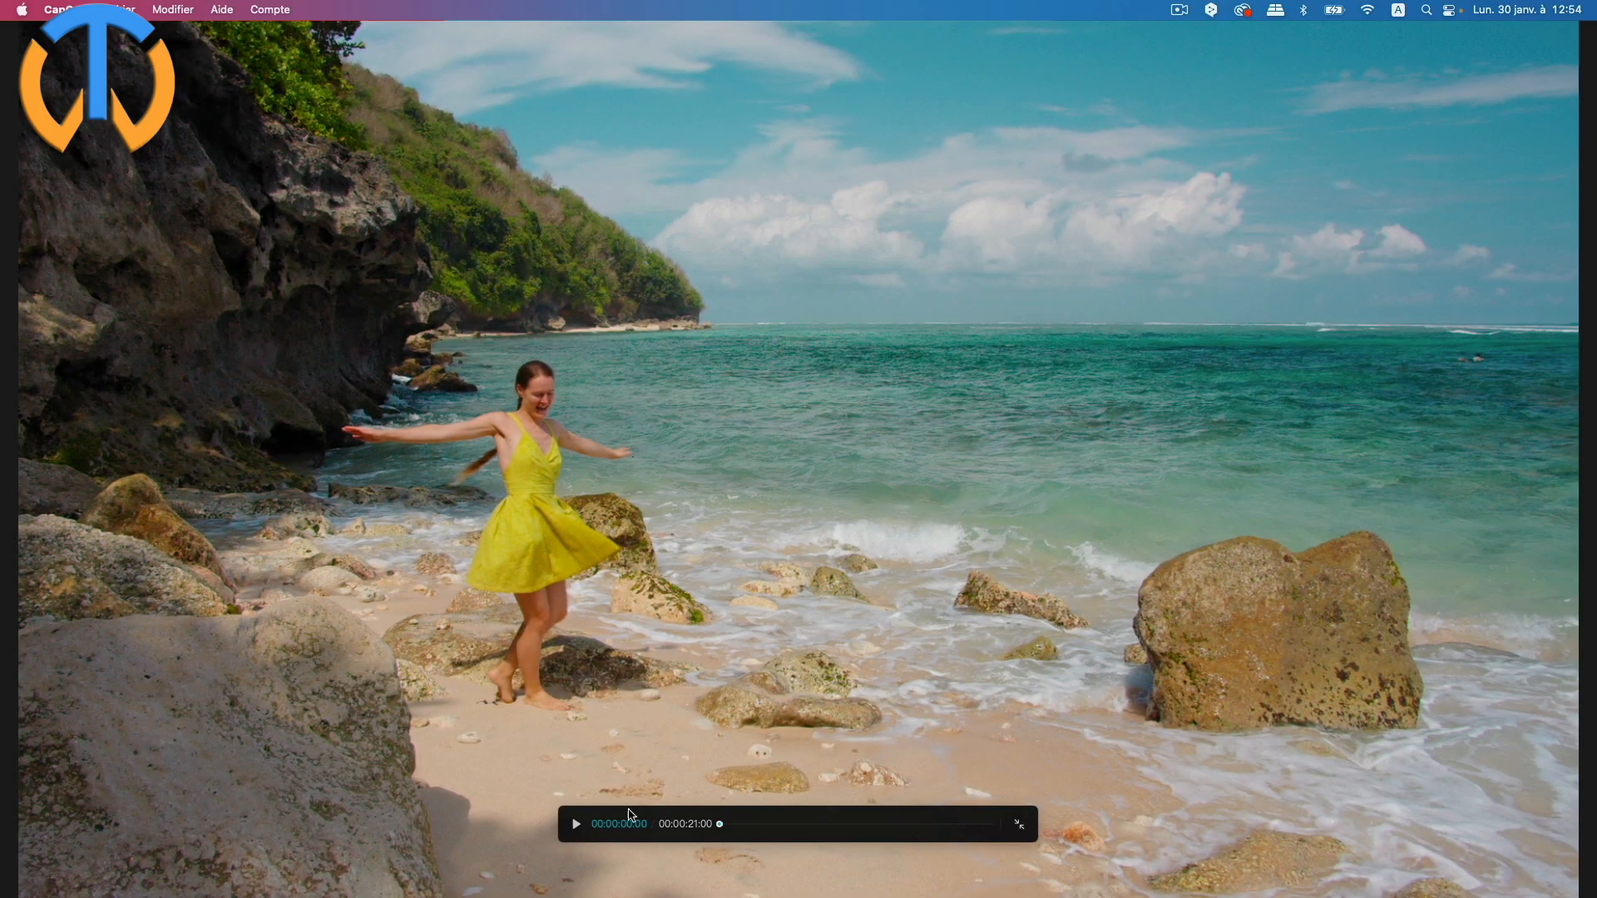
pyautogui.click(577, 825)
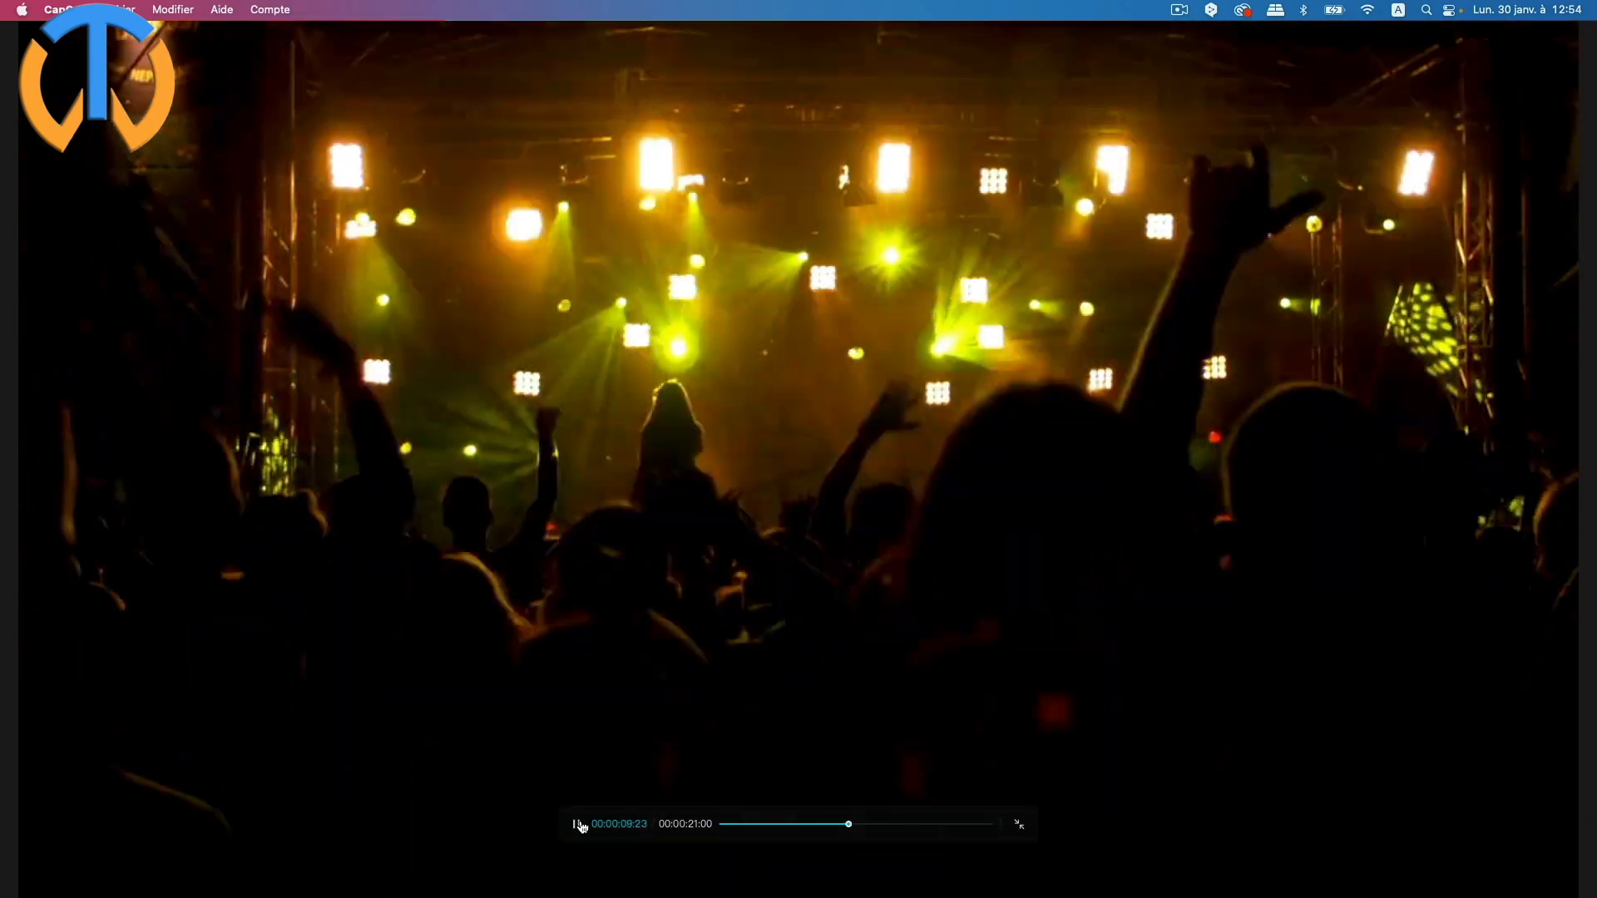
pyautogui.click(581, 825)
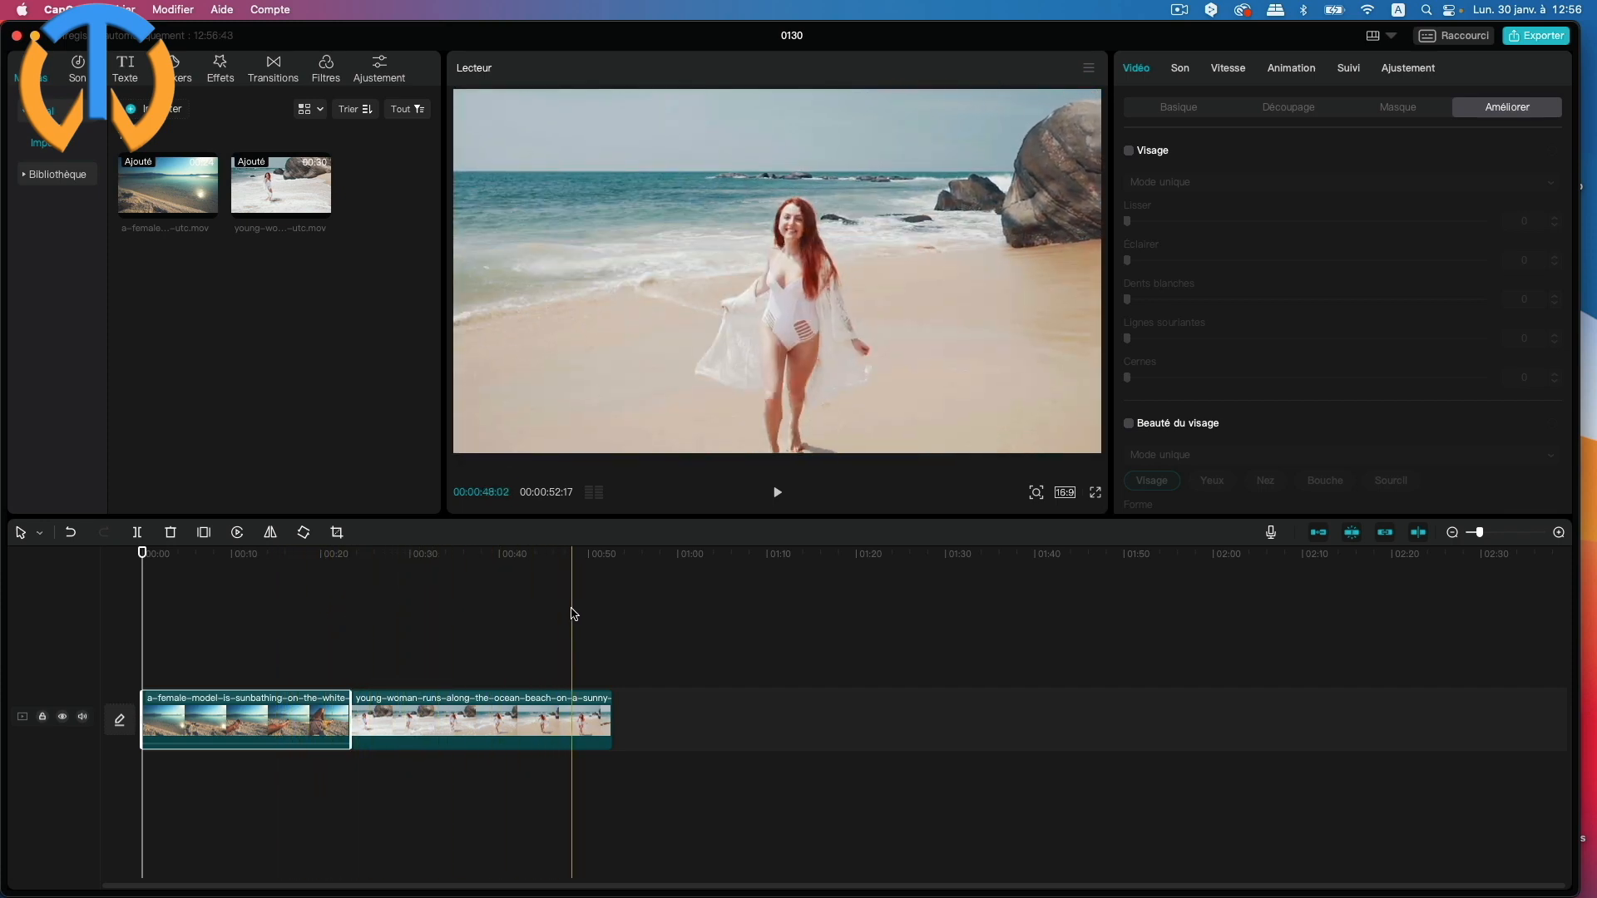
# Step: Stack the young-woman beach clip on a track above the sunbathing clip from 00:00 and open its mask settings
pyautogui.click(546, 612)
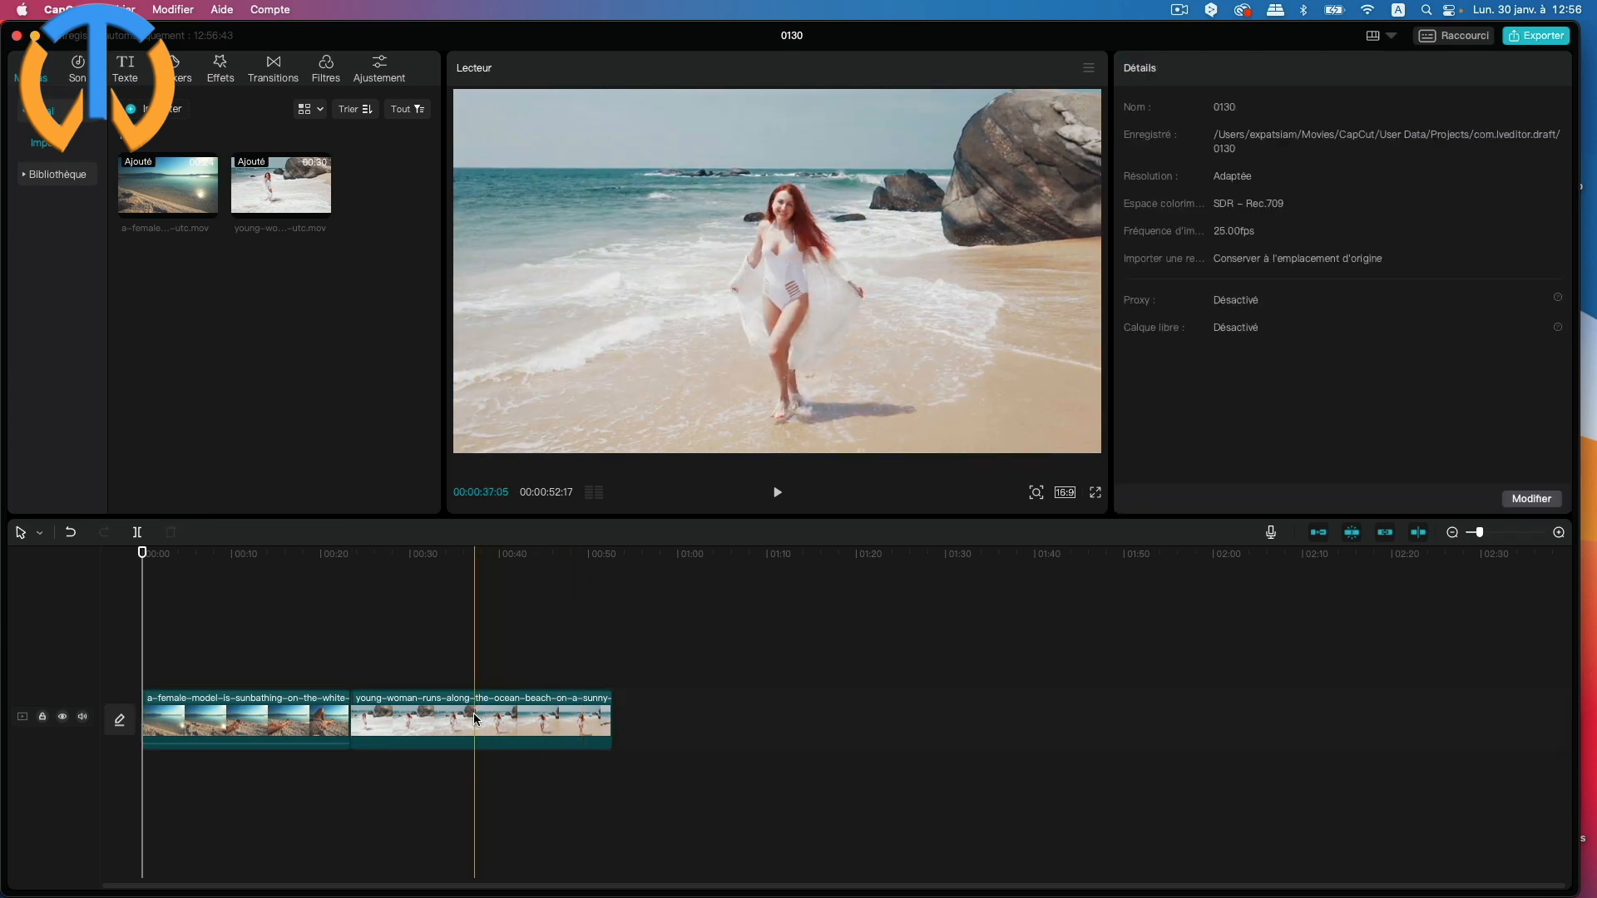
pyautogui.moveTo(474, 719); pyautogui.dragTo(268, 659)
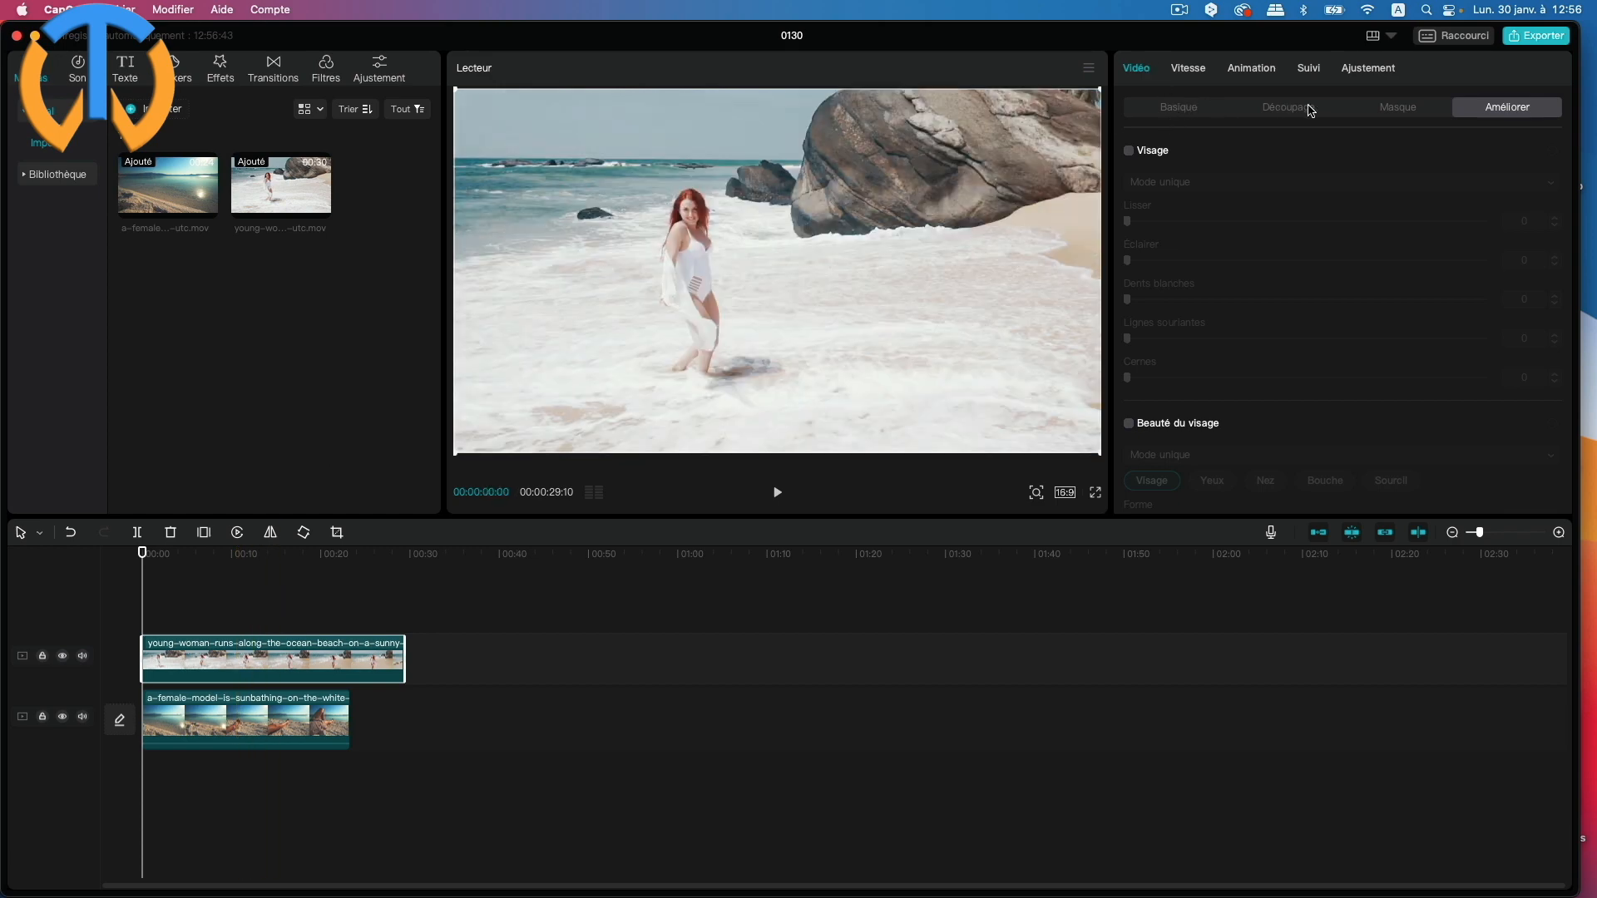
pyautogui.click(1385, 112)
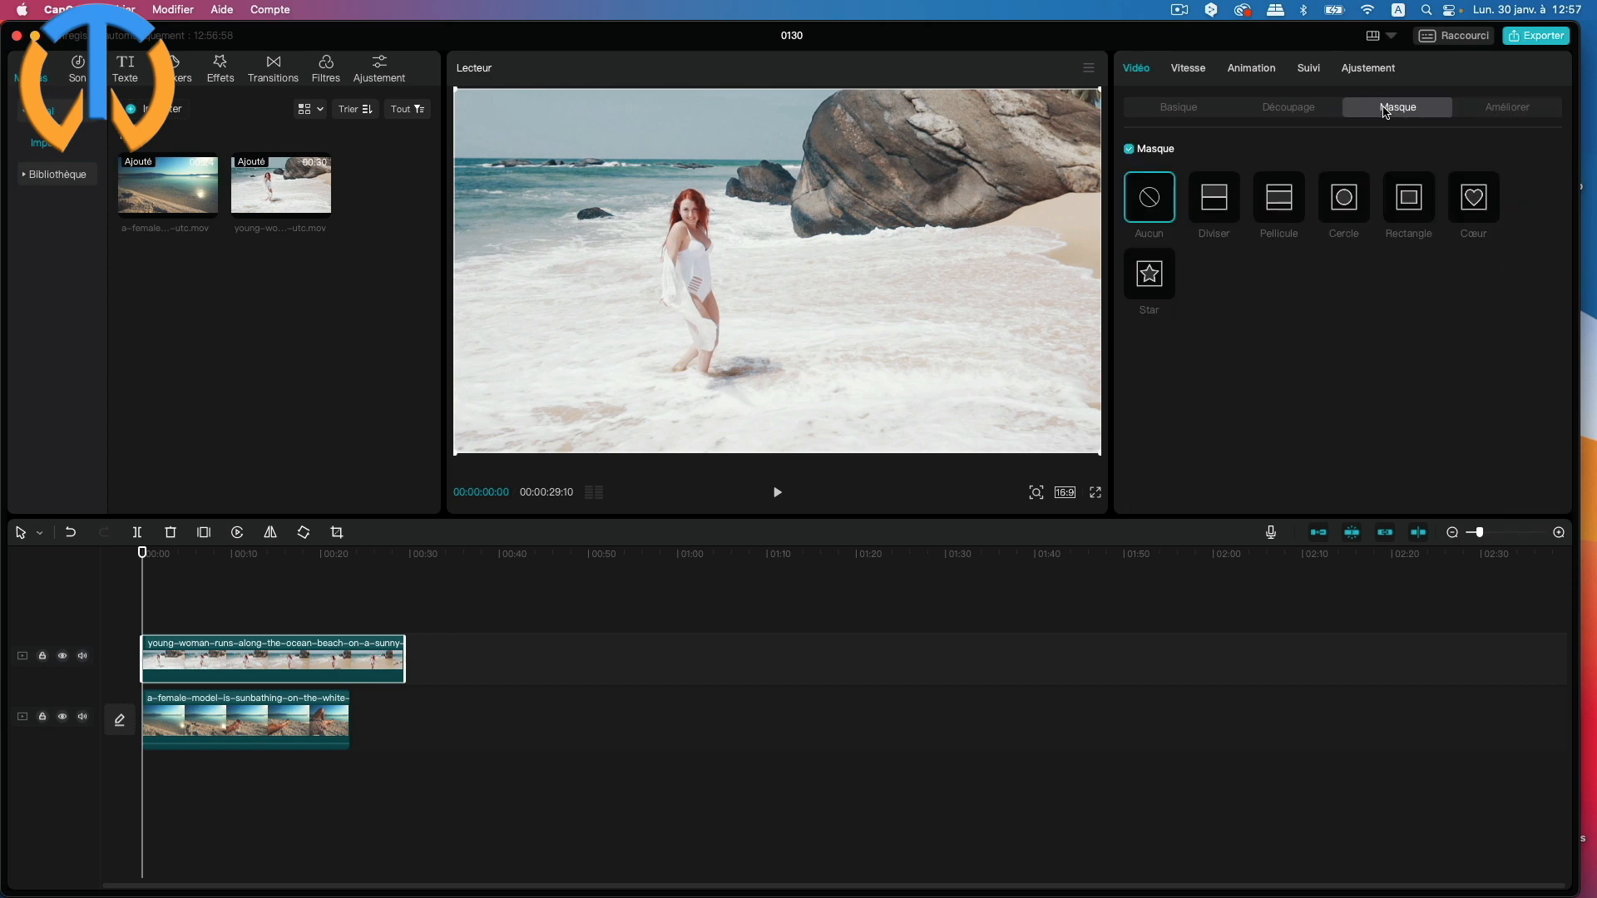
# Step: Apply a Diviser mask to the young-woman clip with its feather (Plume) at 32 and its dividing line rotated to 55°
pyautogui.click(1226, 205)
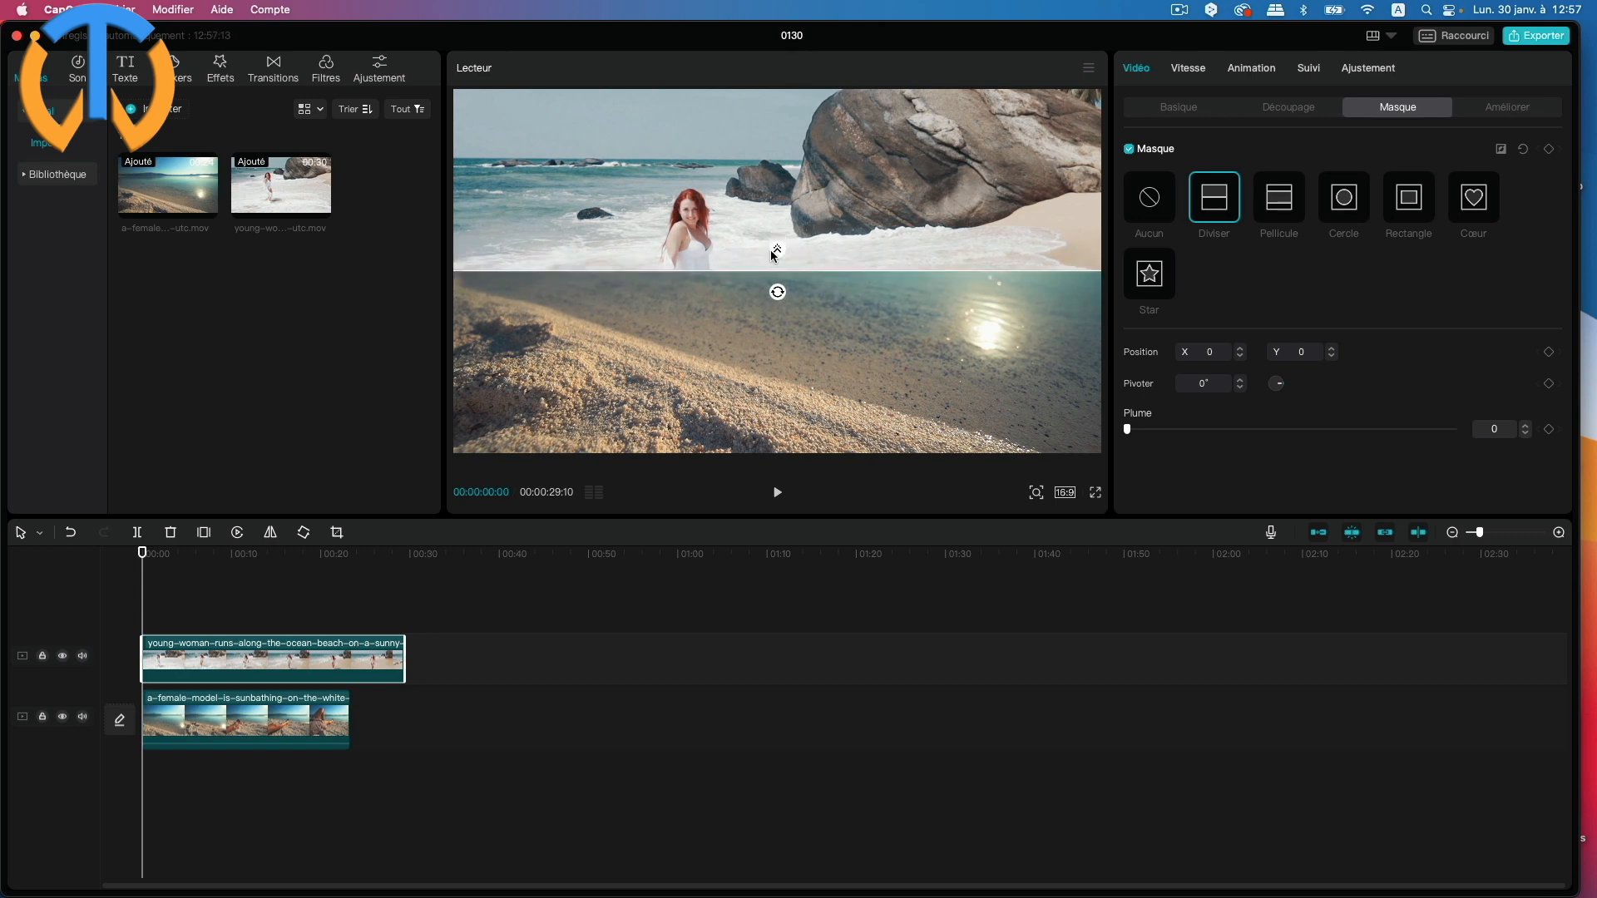
pyautogui.moveTo(772, 256)
pyautogui.mouseDown()
pyautogui.moveTo(777, 218)
pyautogui.moveTo(777, 237)
pyautogui.mouseUp()
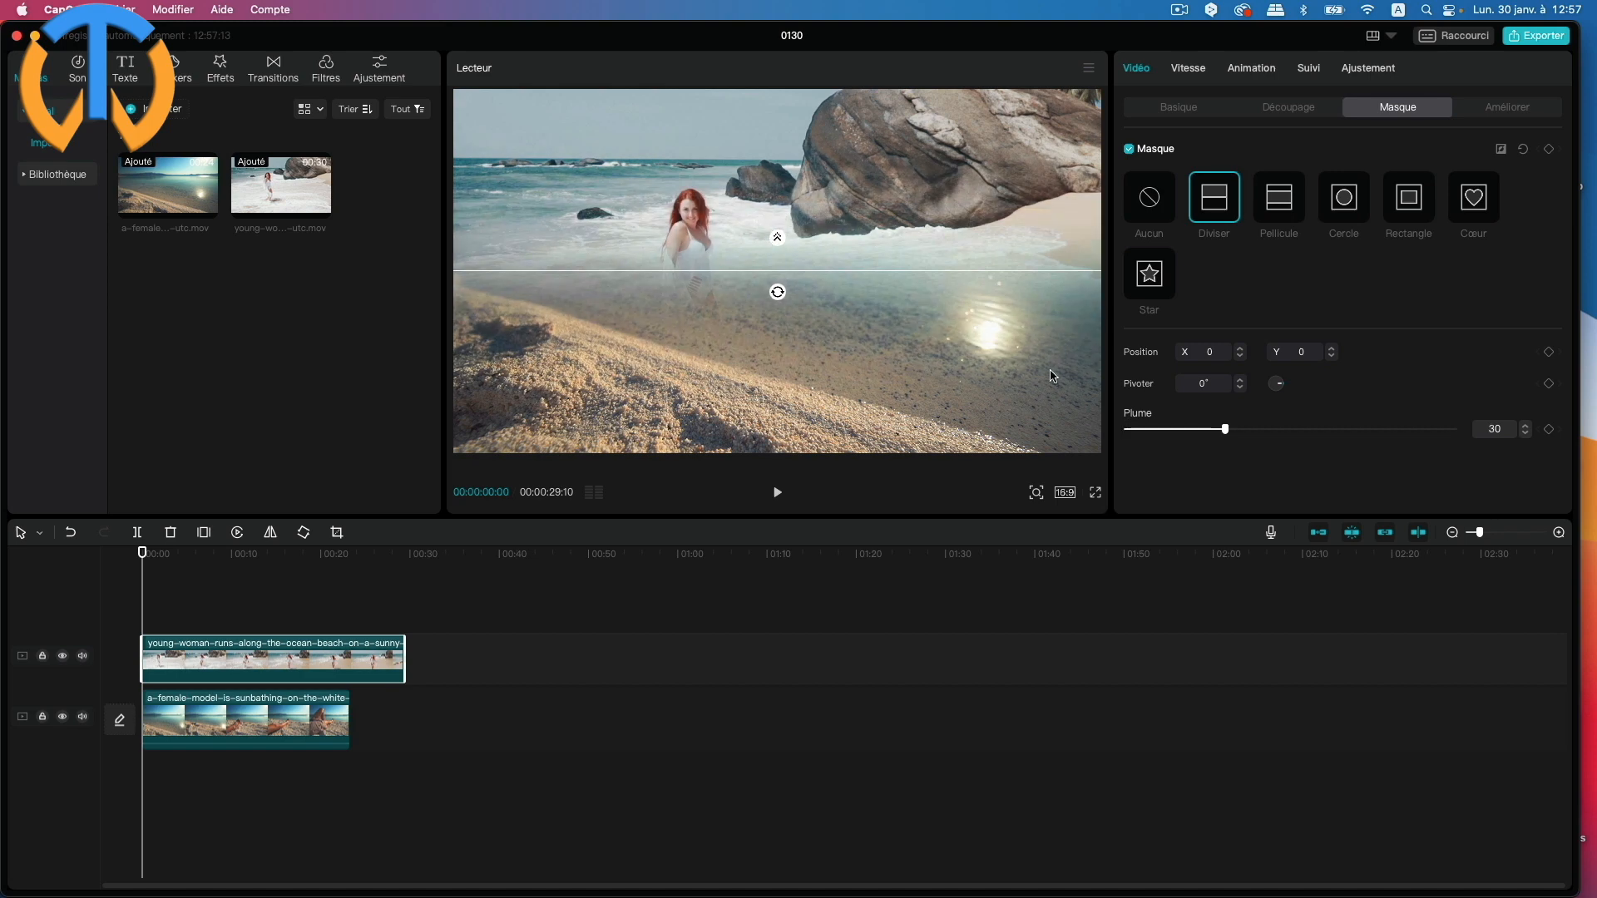
pyautogui.moveTo(1224, 429)
pyautogui.mouseDown()
pyautogui.moveTo(1186, 435)
pyautogui.moveTo(1258, 434)
pyautogui.moveTo(1231, 437)
pyautogui.mouseUp()
pyautogui.click(154, 554)
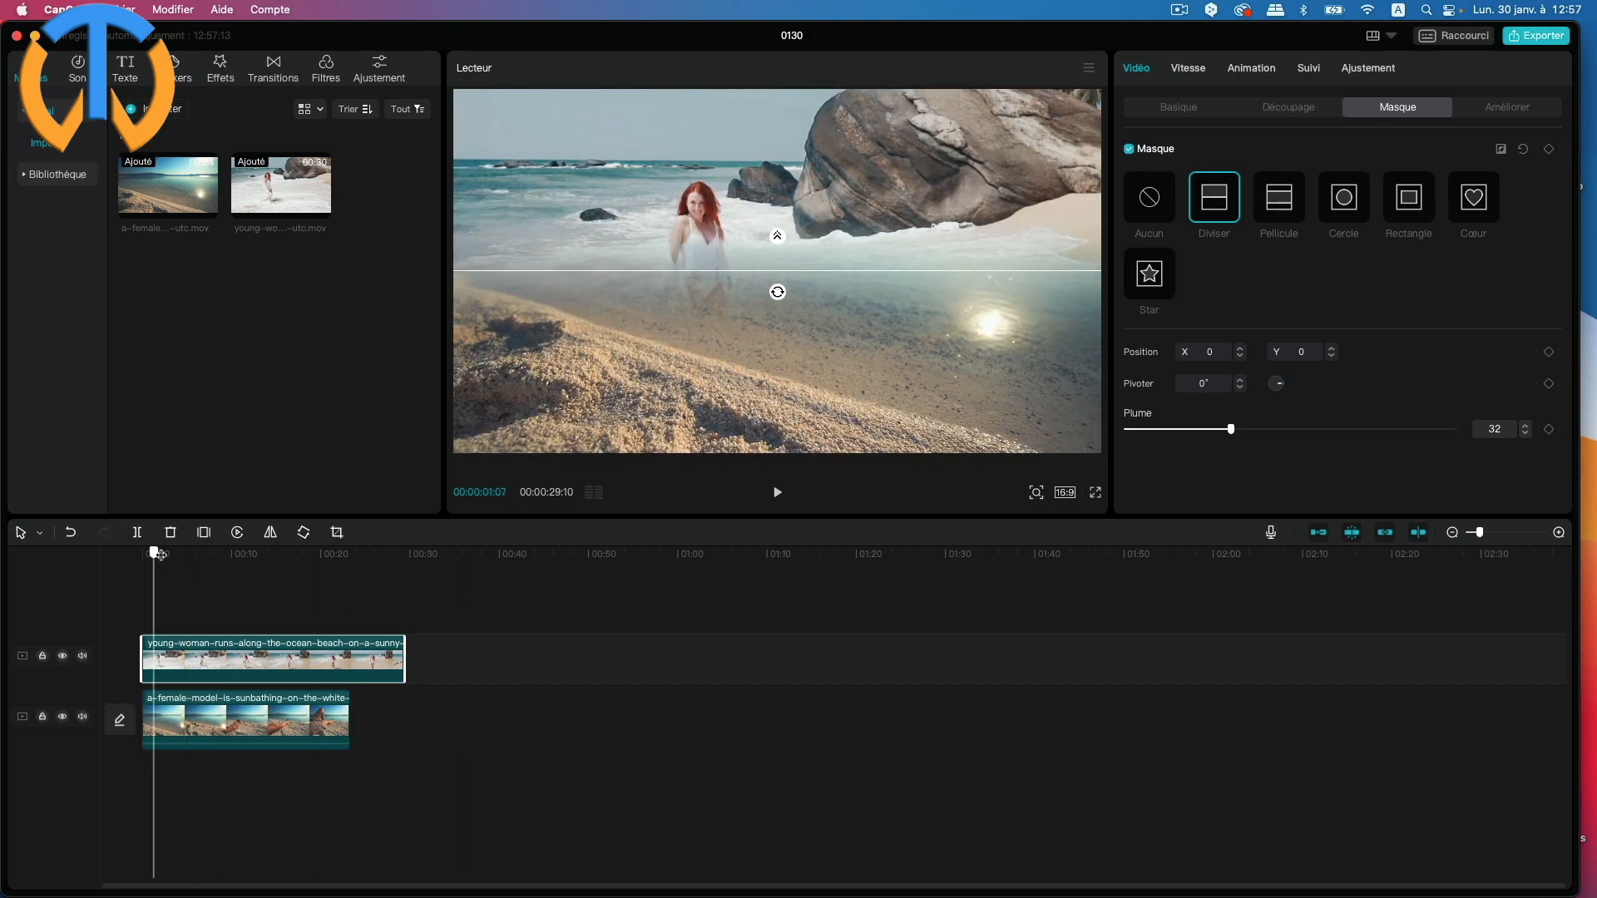
pyautogui.moveTo(155, 553)
pyautogui.mouseDown()
pyautogui.moveTo(305, 555)
pyautogui.moveTo(143, 555)
pyautogui.mouseUp()
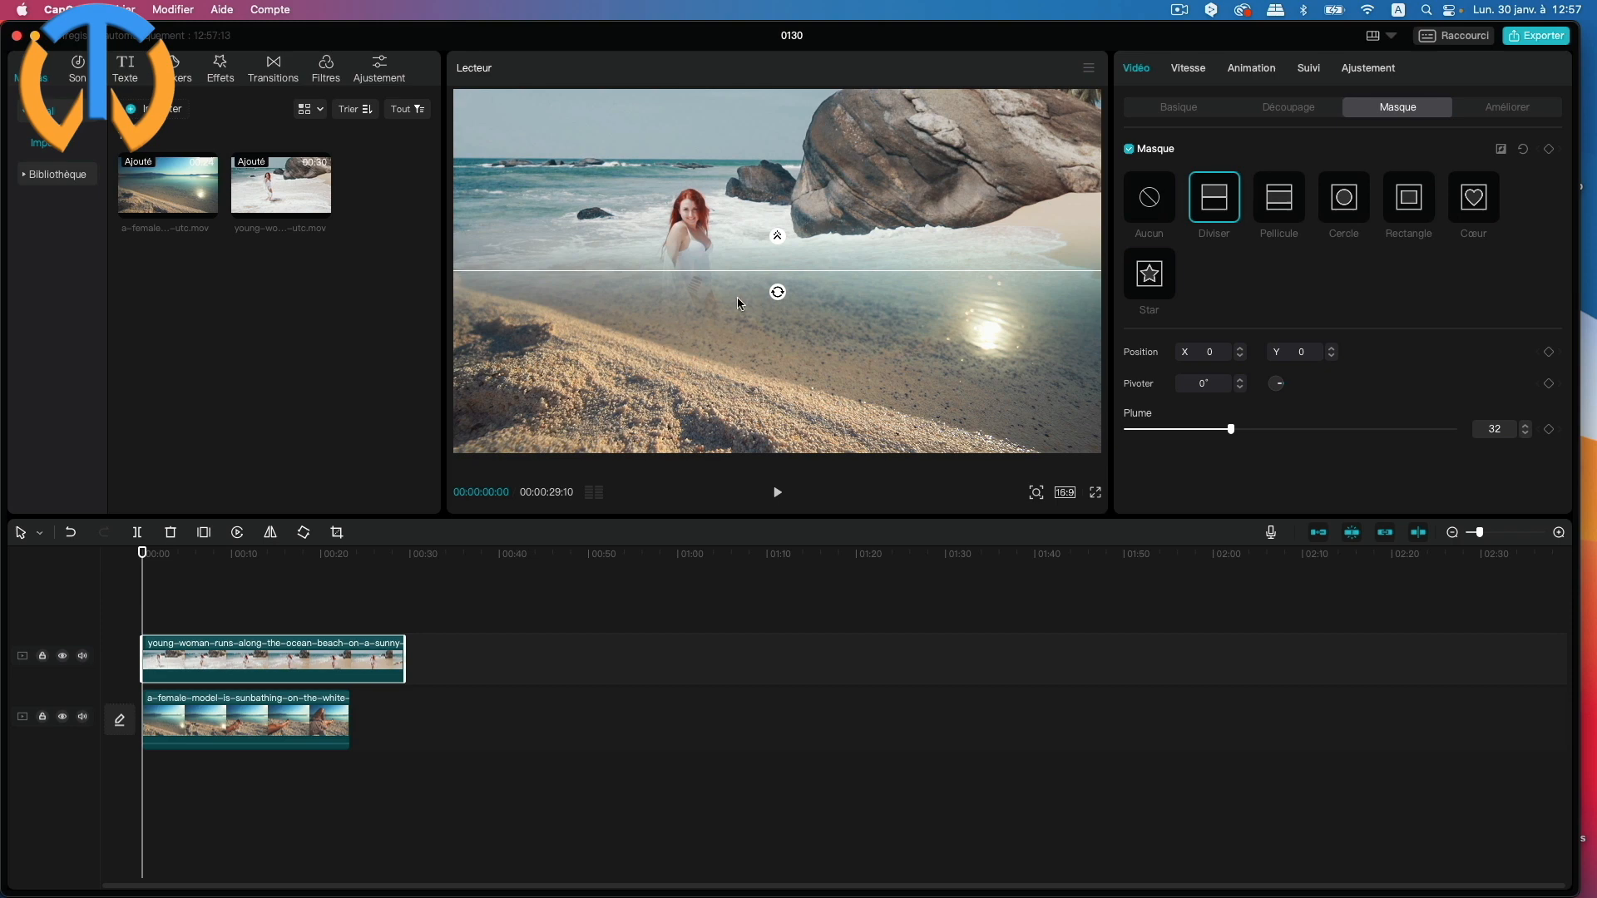
pyautogui.moveTo(778, 293); pyautogui.dragTo(760, 283)
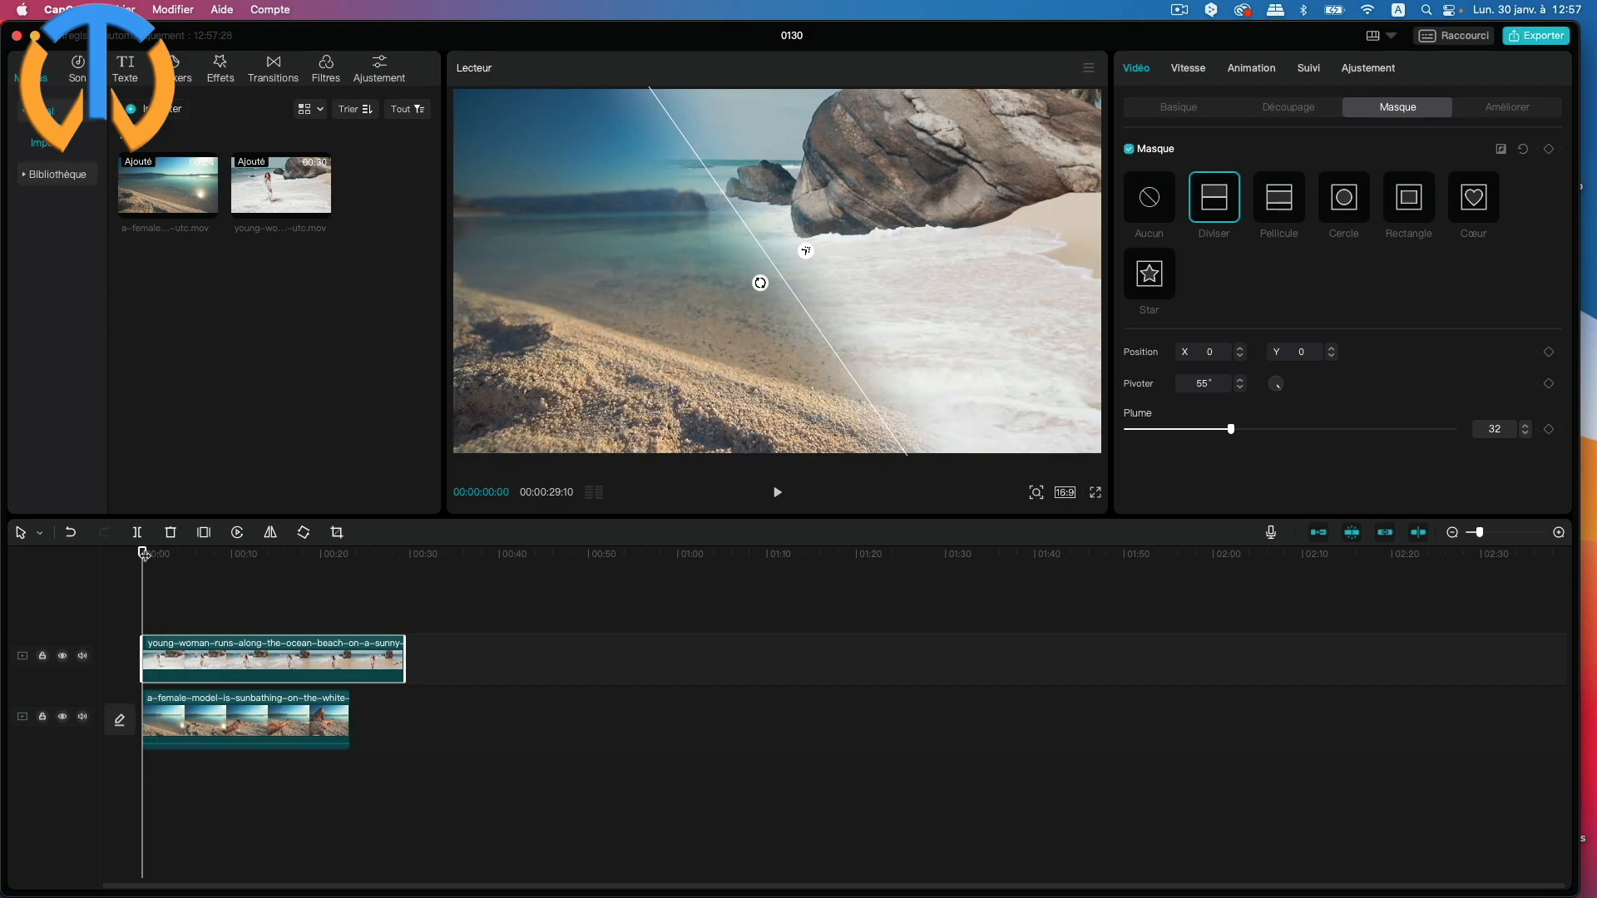
# Step: Trim the end of the young-woman clip to 00:00:23:07, flush with the end of the sunbathing clip
pyautogui.moveTo(143, 554); pyautogui.dragTo(350, 571)
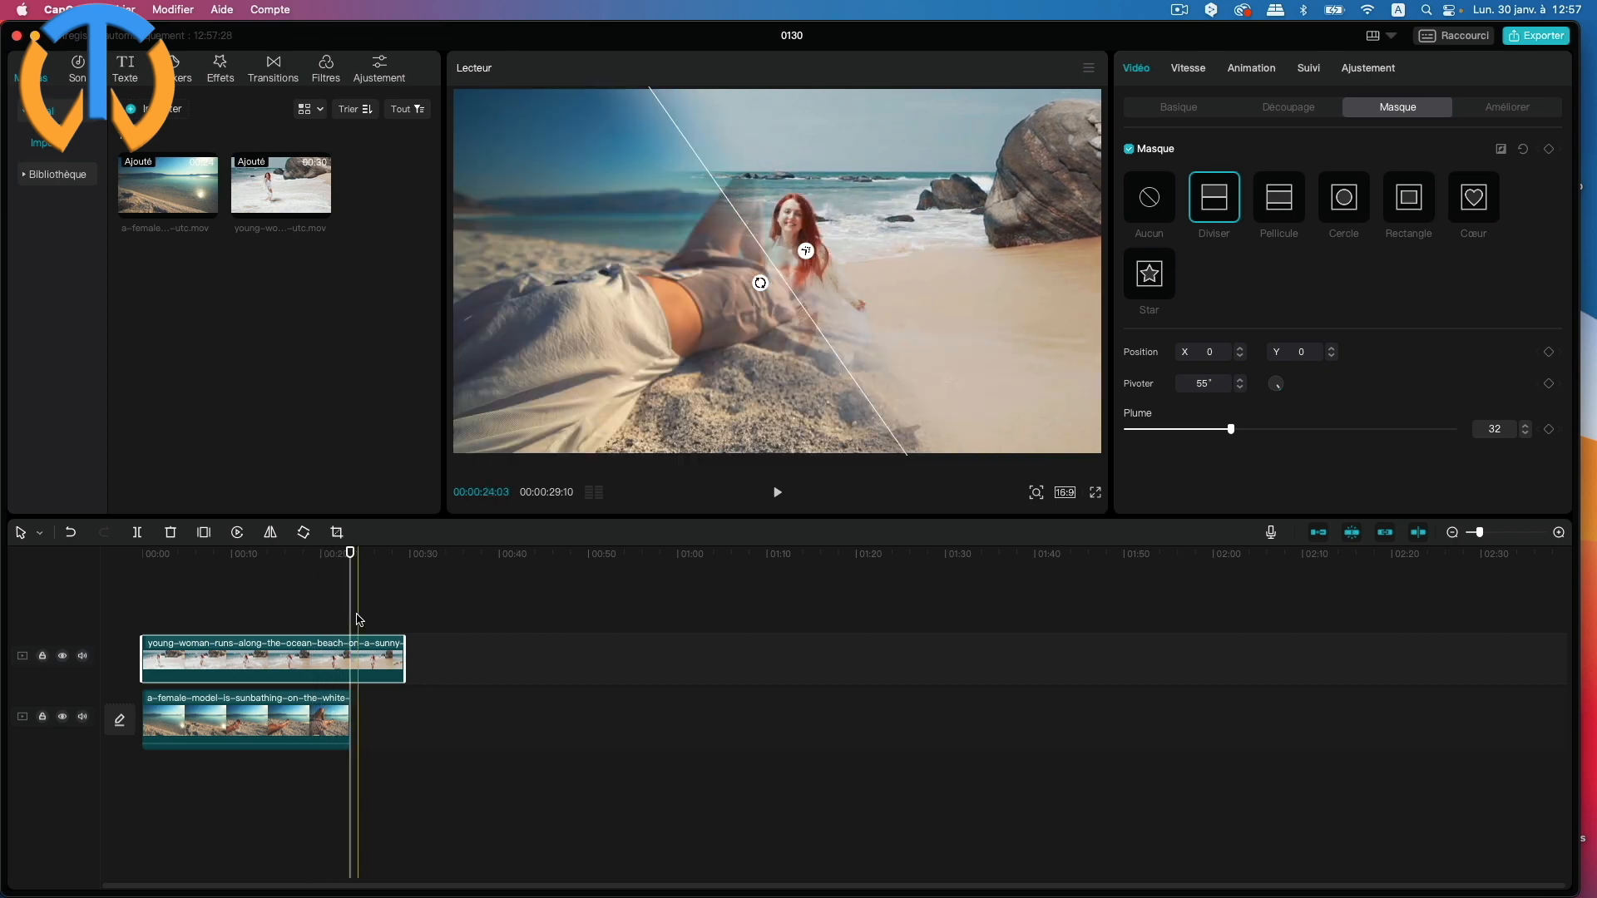
pyautogui.moveTo(403, 645); pyautogui.dragTo(344, 649)
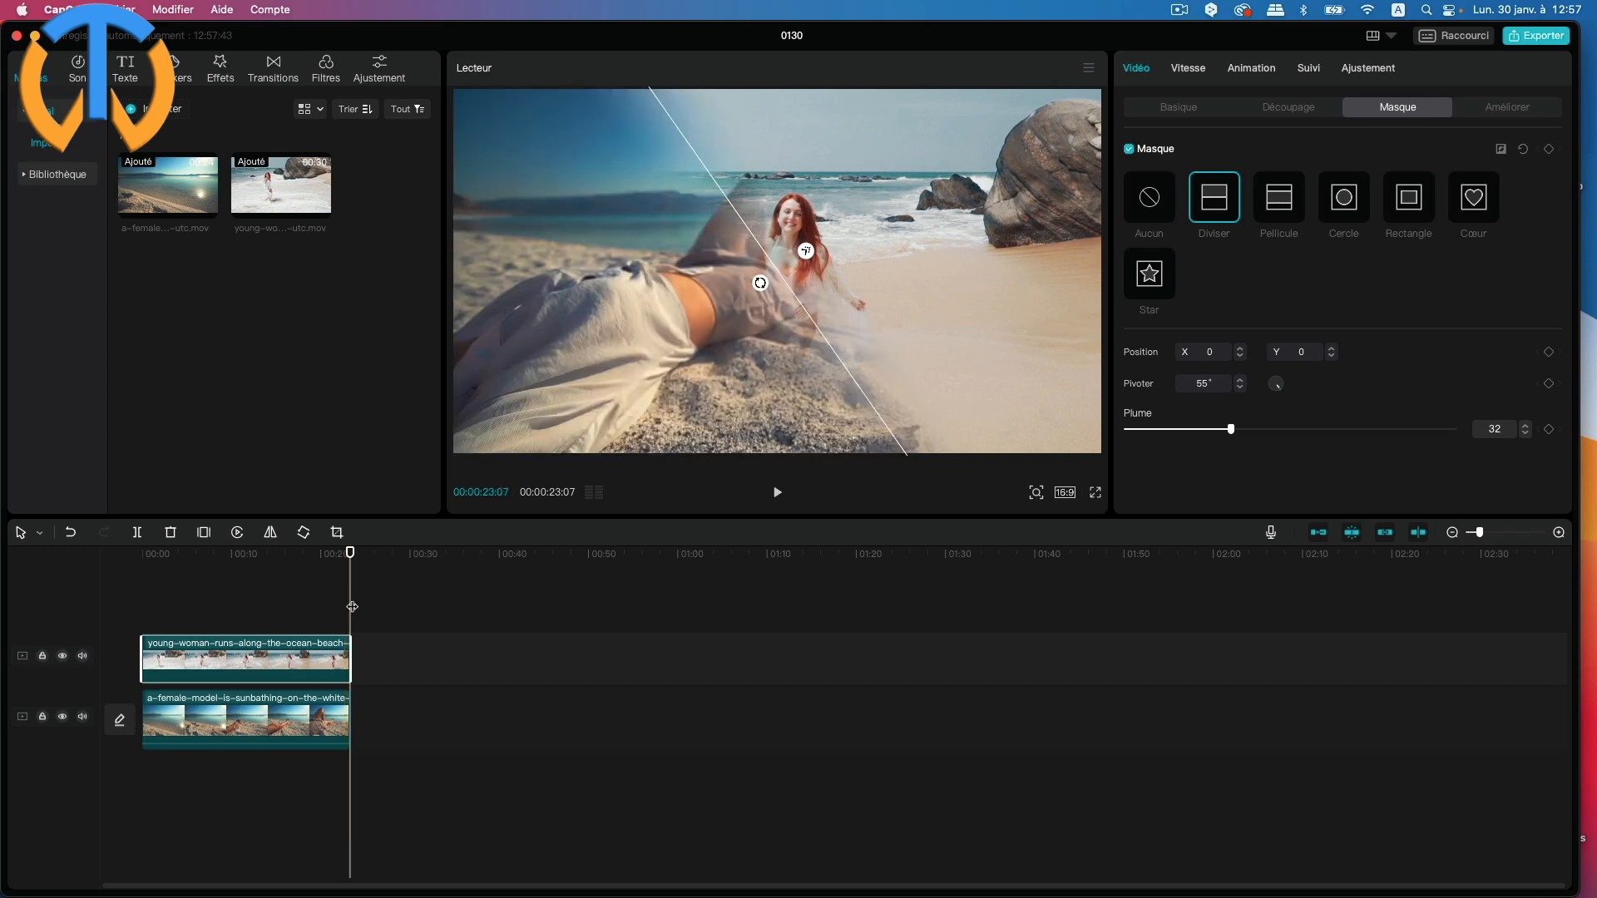
# Step: At 00:00:16:06, shift the young-woman clip horizontally to position X 440, keeping Y at 0
pyautogui.moveTo(350, 554); pyautogui.dragTo(287, 554)
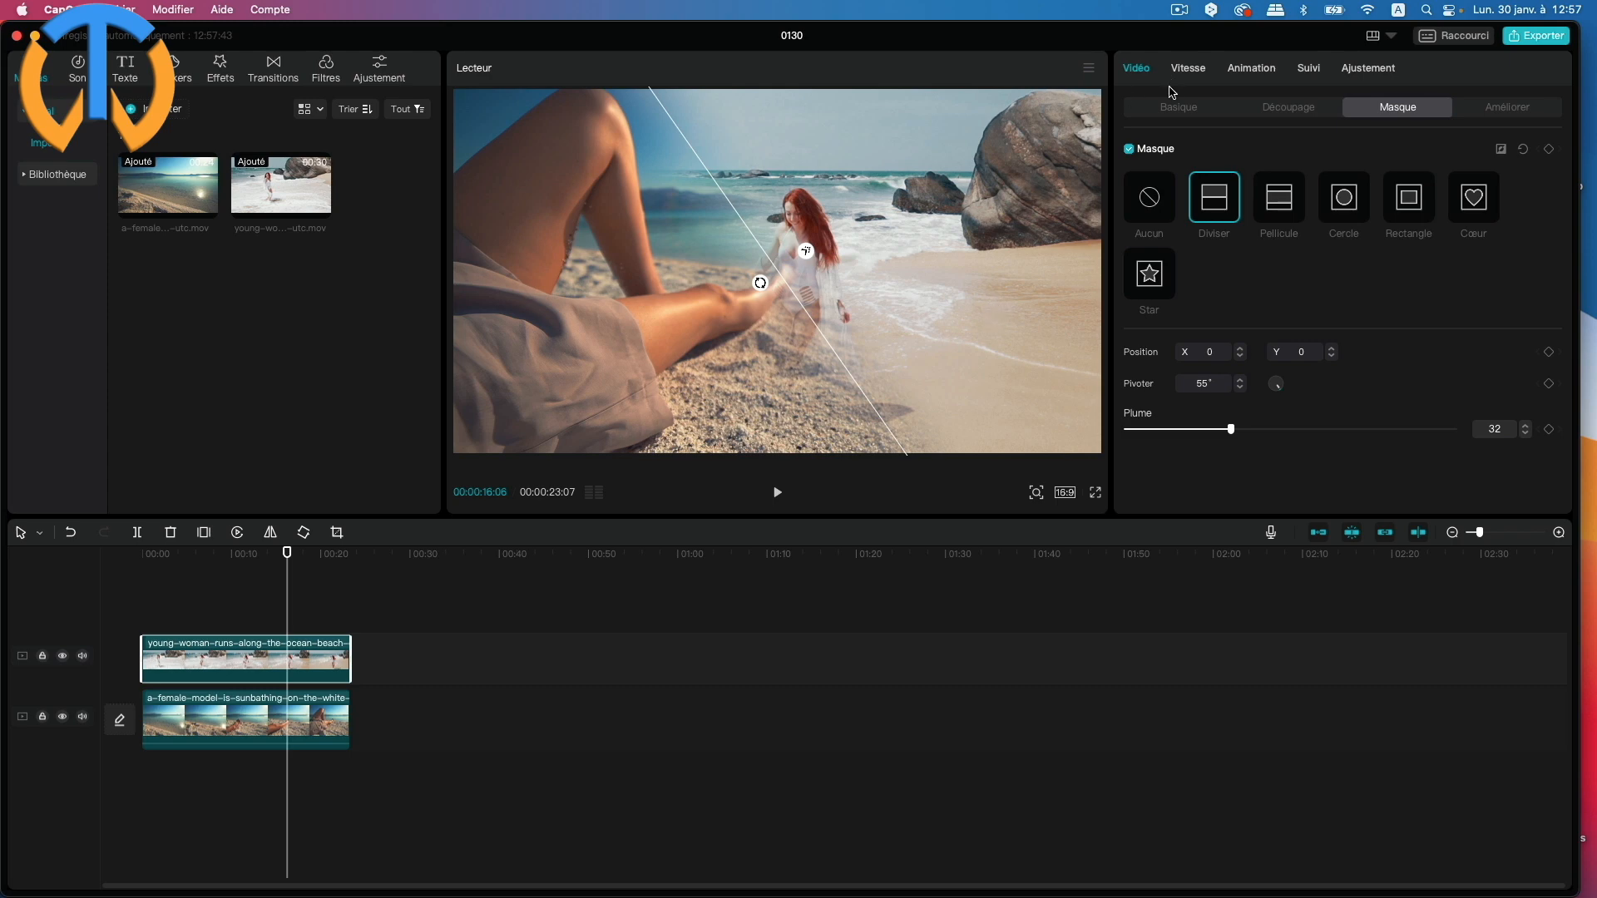
pyautogui.click(1182, 115)
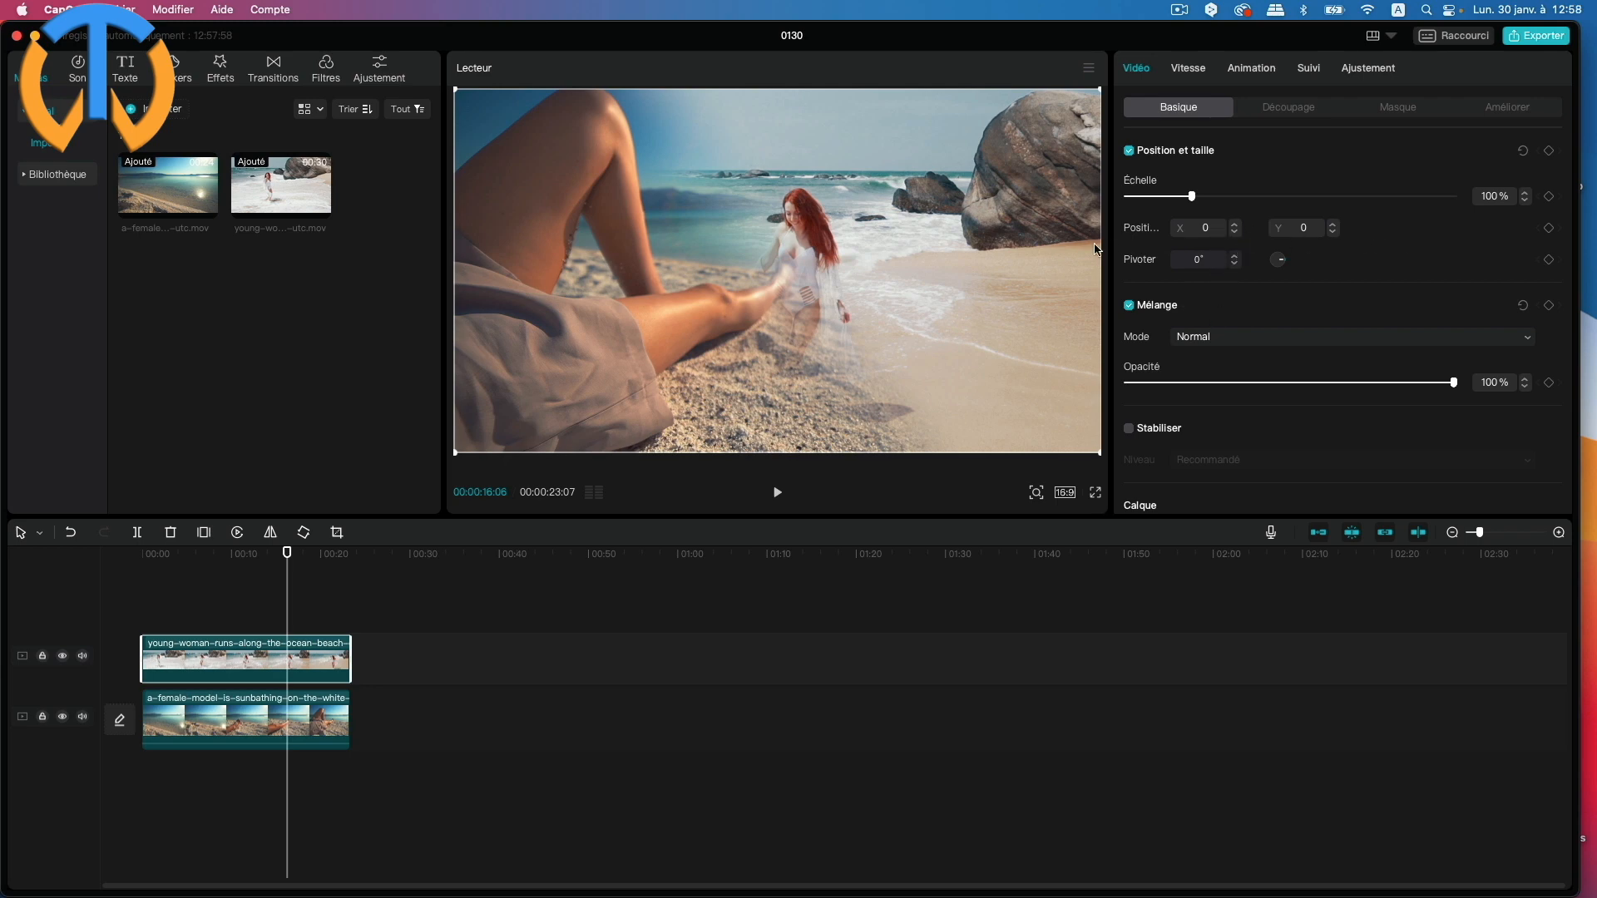
pyautogui.click(1237, 225)
pyautogui.click(1237, 225)
pyautogui.click(1237, 226)
pyautogui.click(1237, 225)
pyautogui.click(1237, 225)
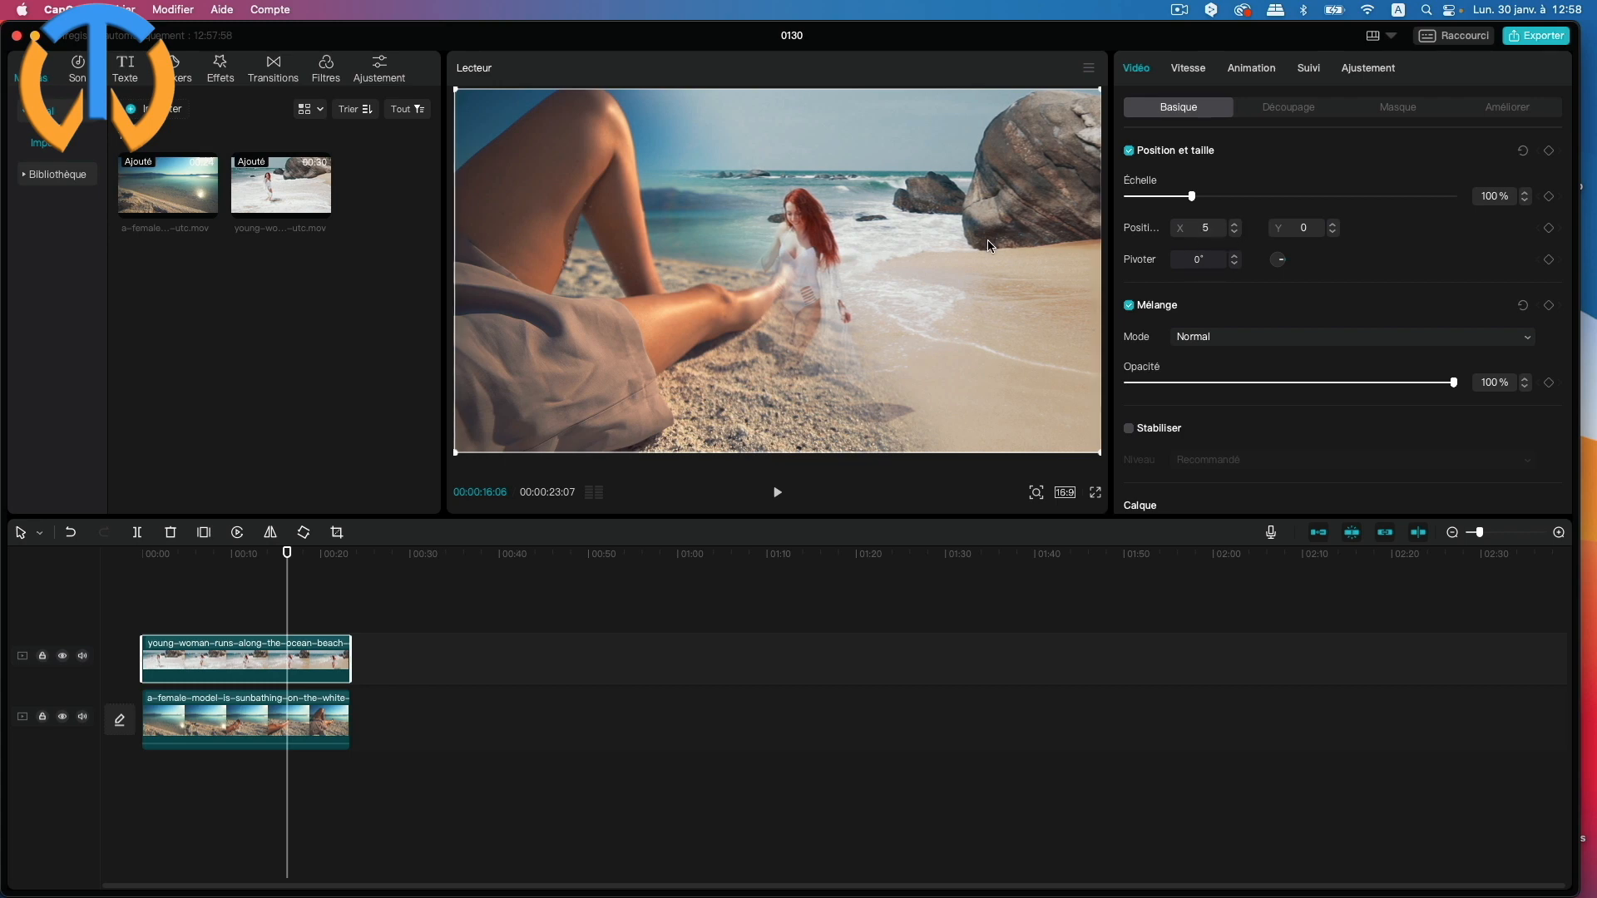
pyautogui.moveTo(991, 244); pyautogui.dragTo(1106, 248)
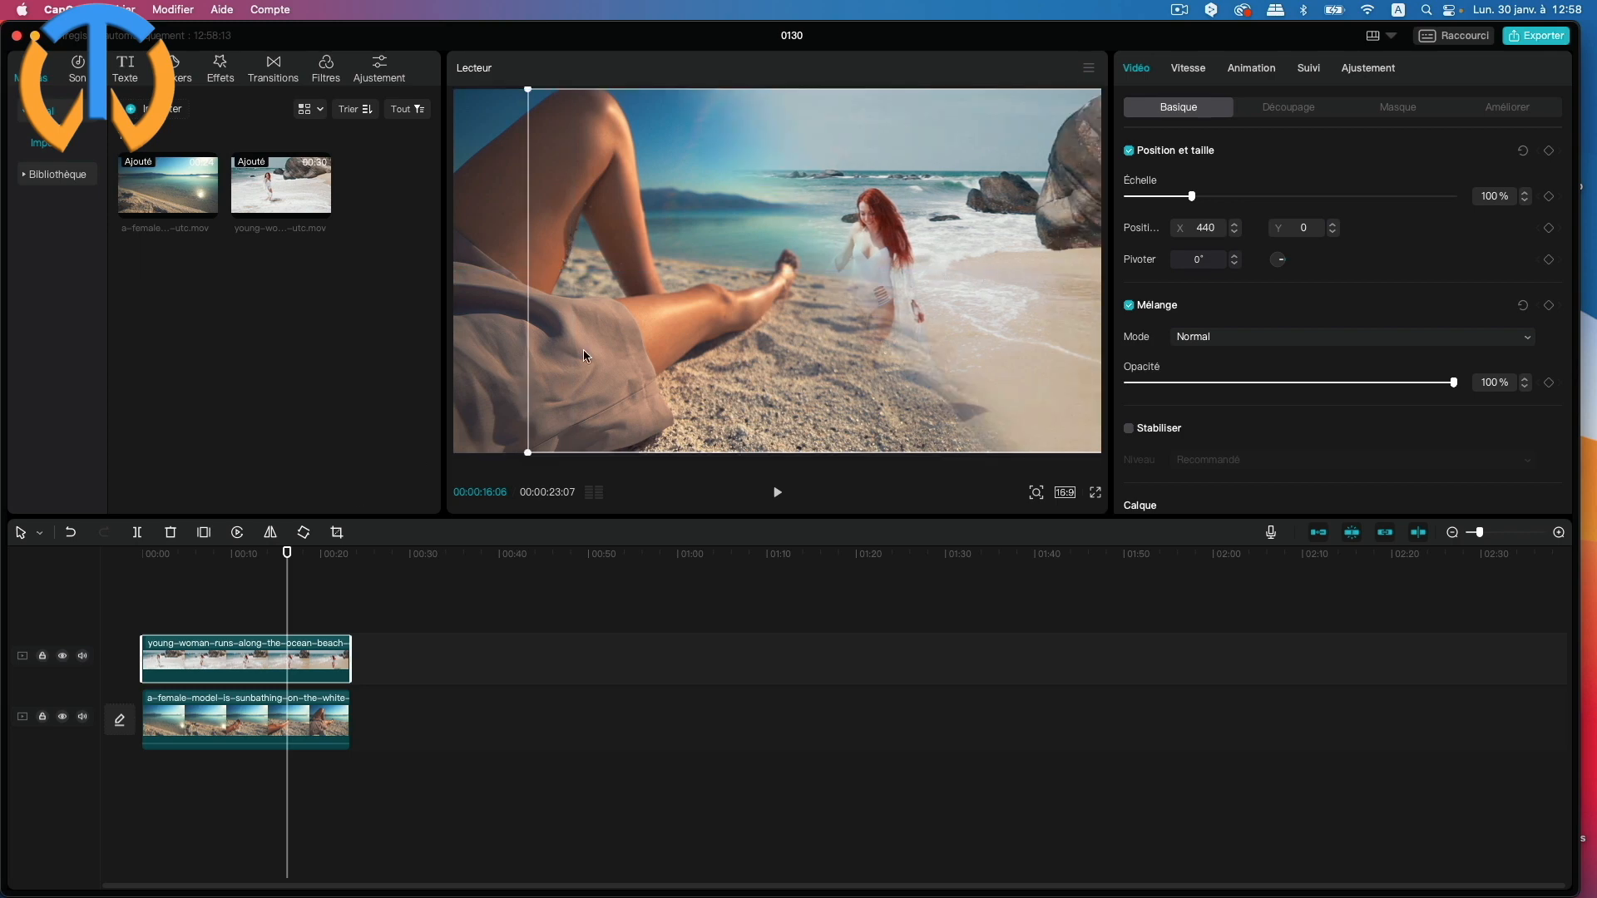
# Step: Reposition the young-woman clip's dividing mask to X -117, Y -47 and set its feather (Plume) to 31
pyautogui.click(1402, 111)
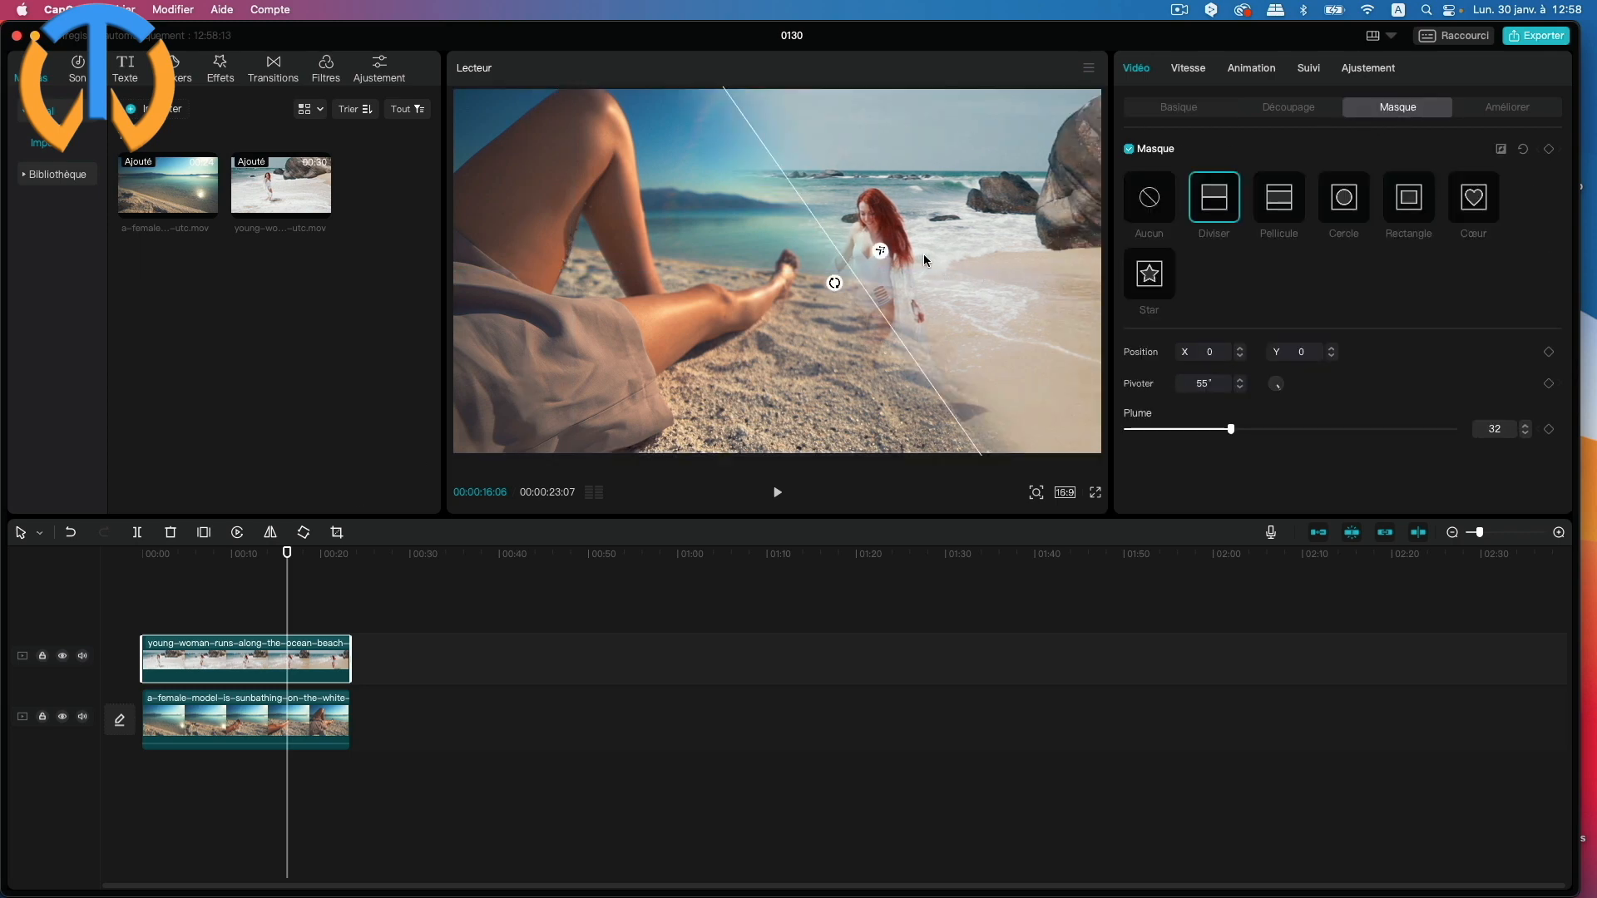
pyautogui.moveTo(837, 252); pyautogui.dragTo(796, 268)
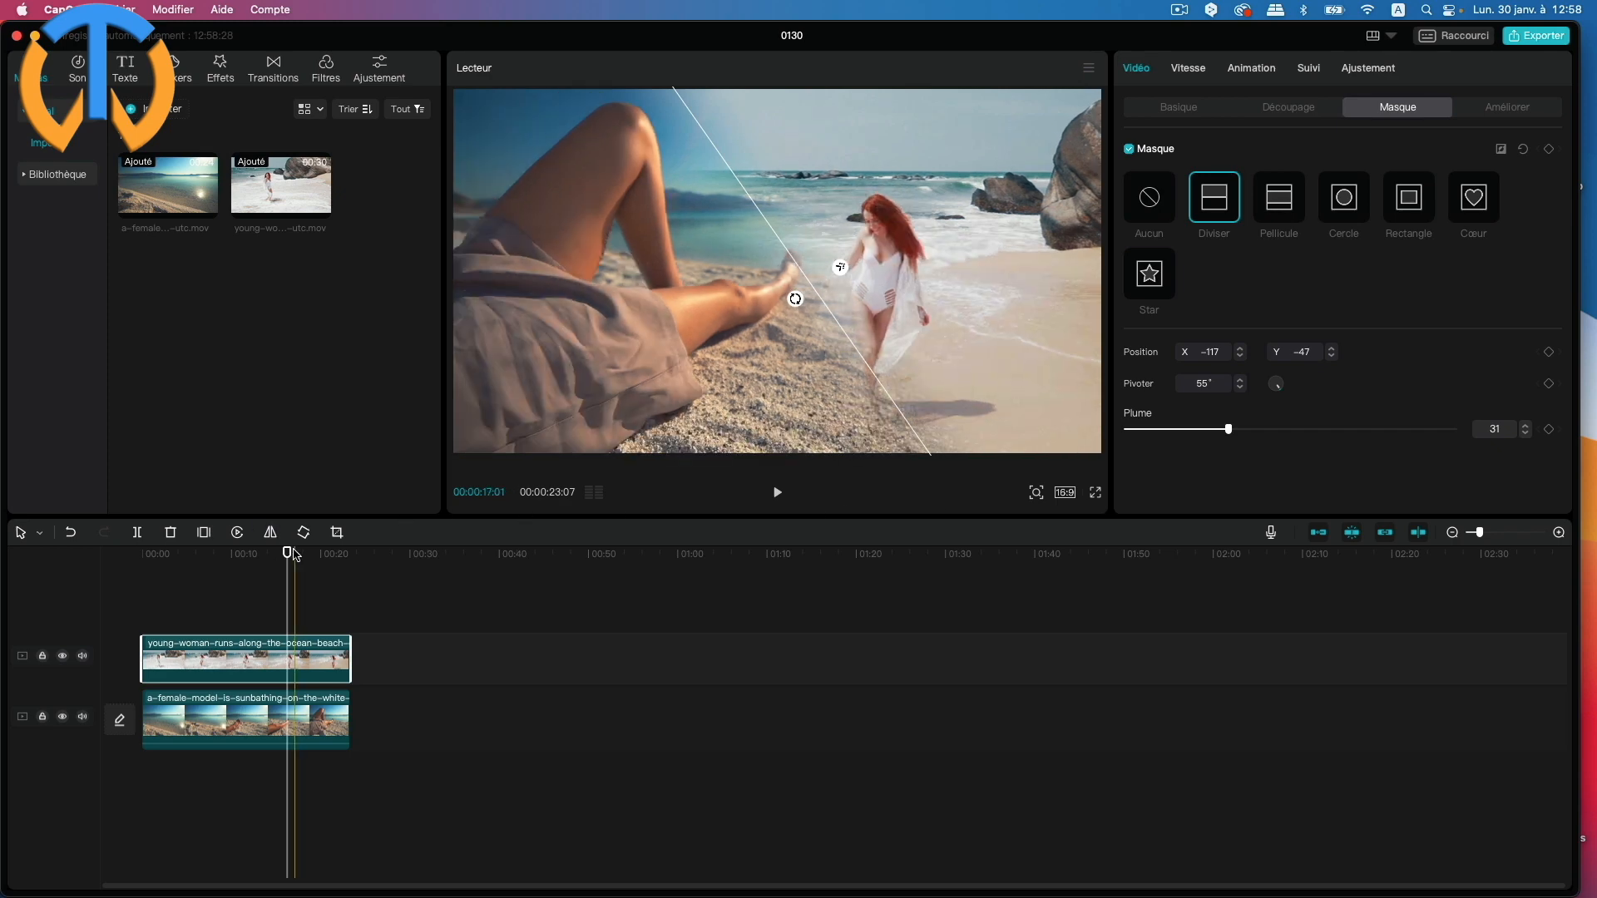
# Step: Play the split beach composition from the start in full screen and pause it at about 00:00:19
pyautogui.moveTo(287, 553); pyautogui.dragTo(60, 574)
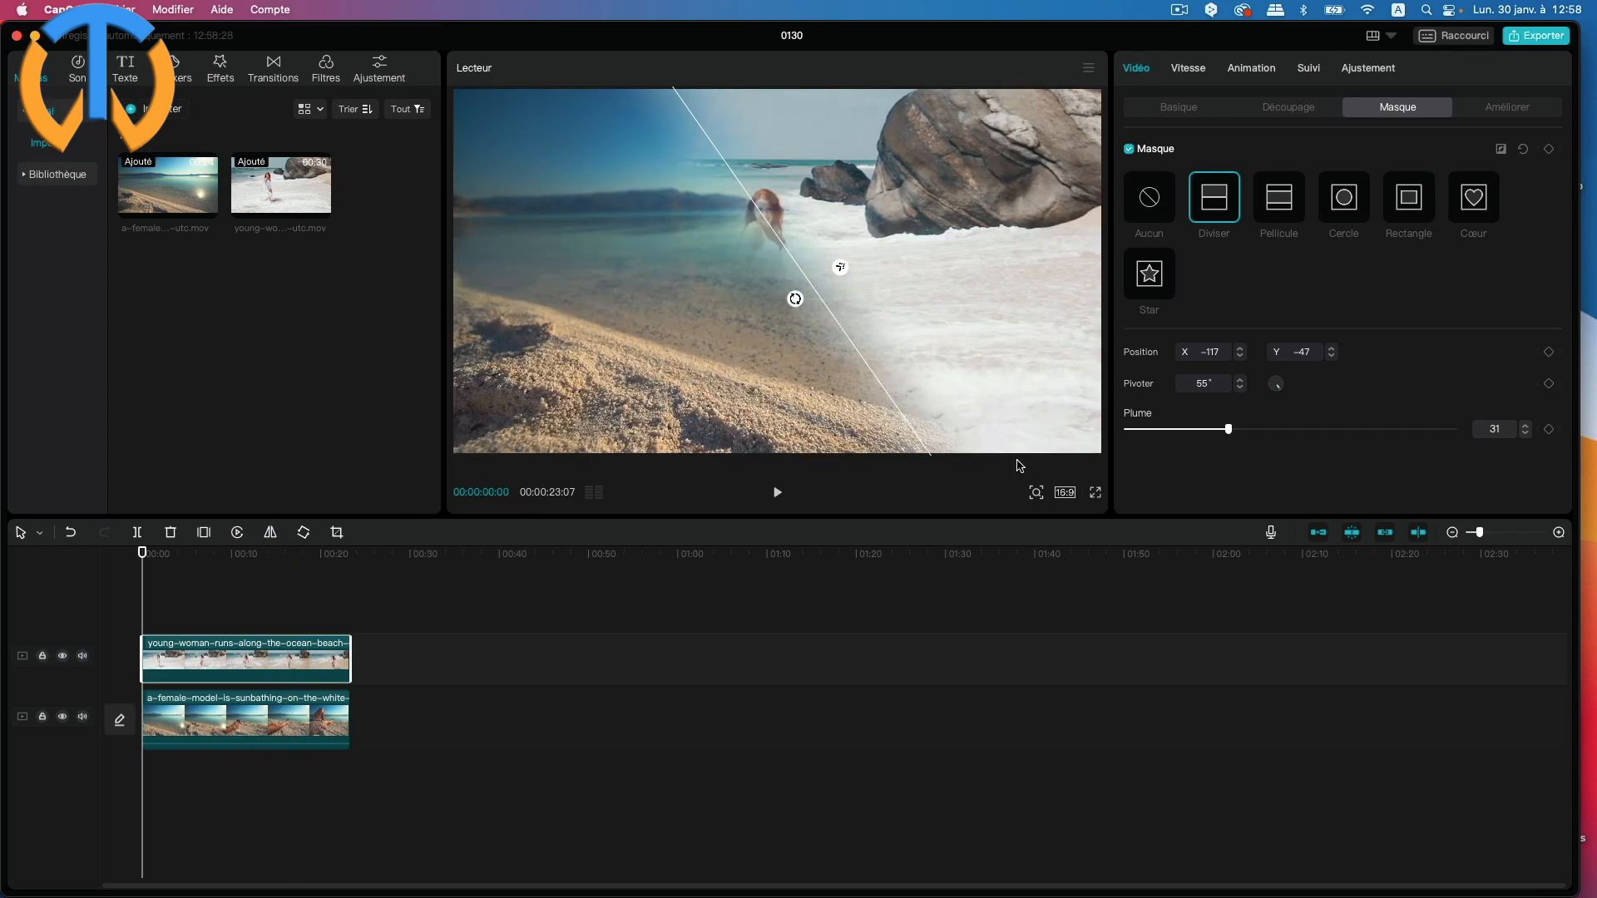
pyautogui.click(1095, 494)
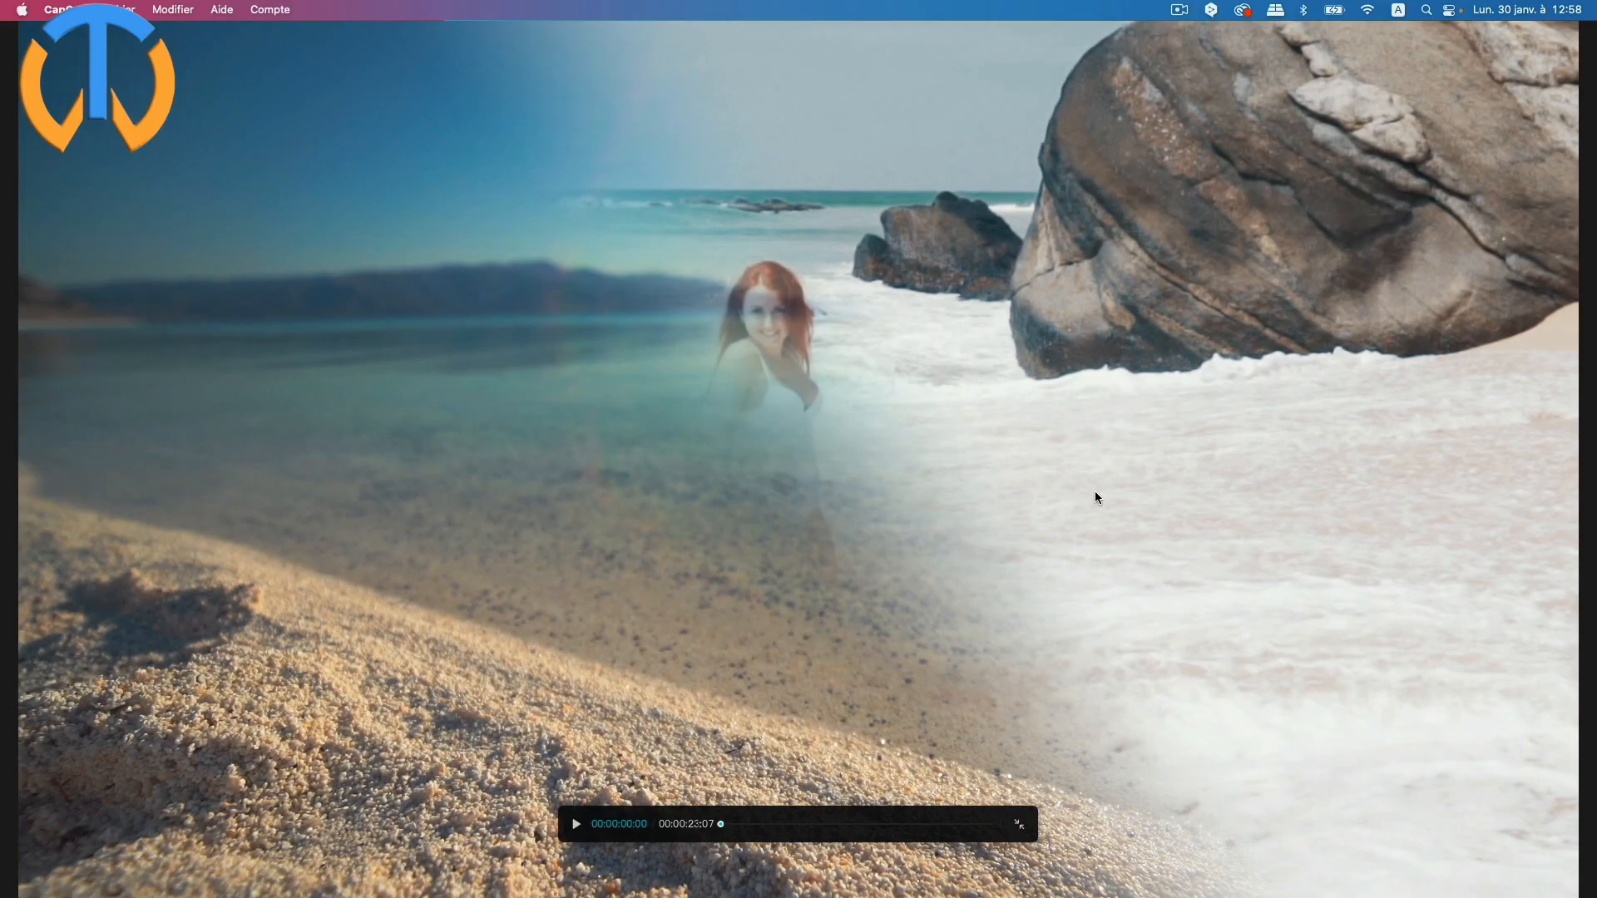
pyautogui.click(577, 826)
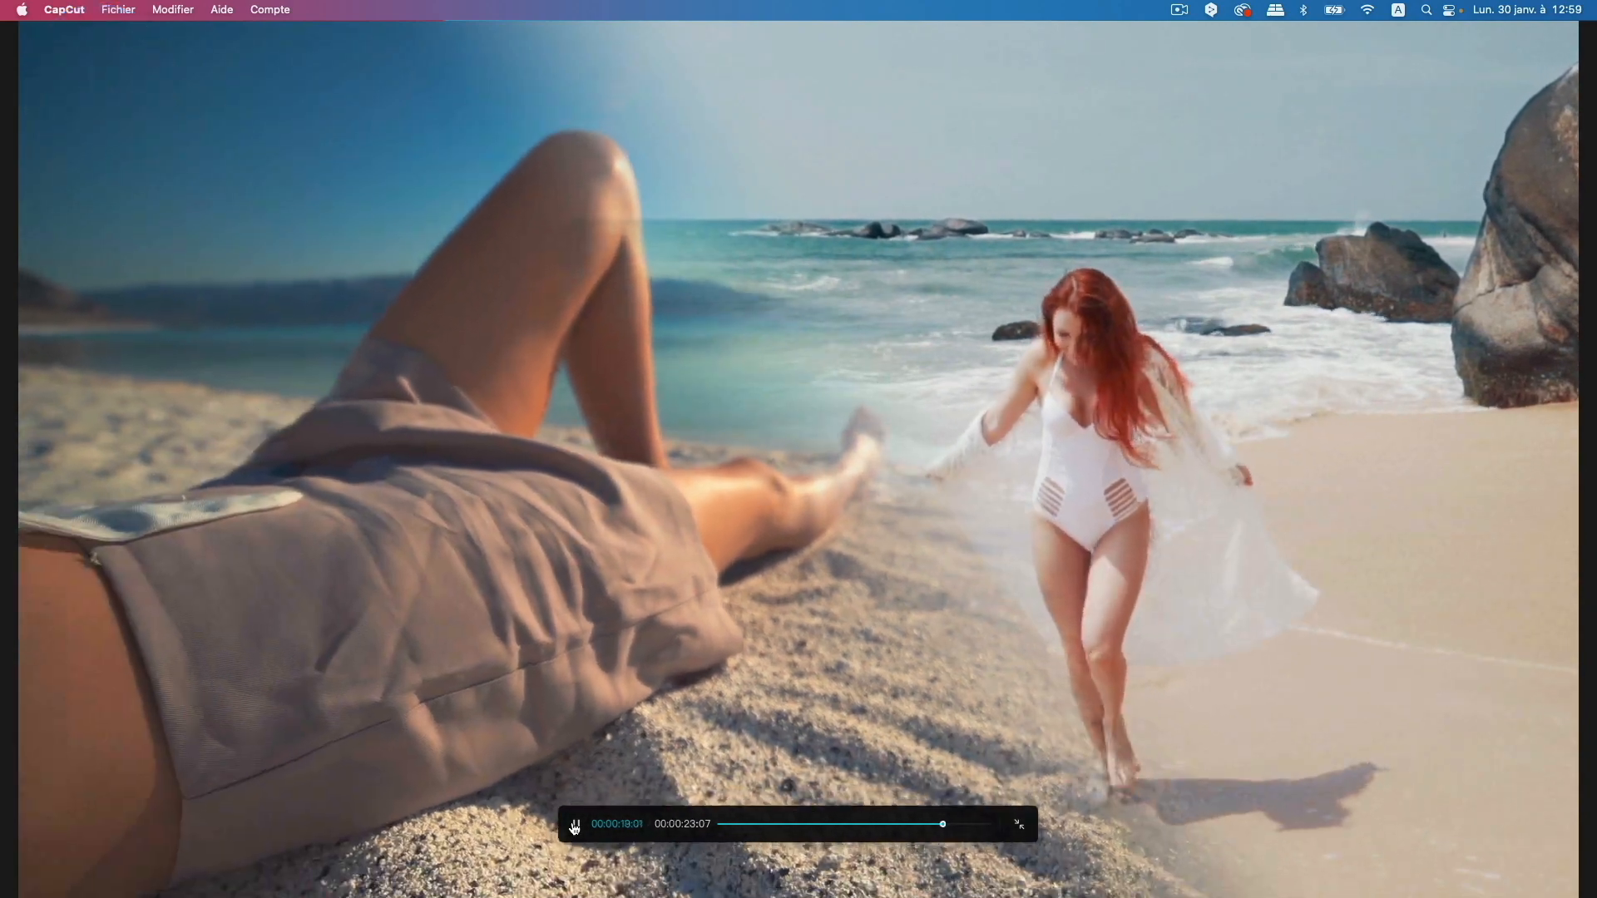
pyautogui.click(574, 827)
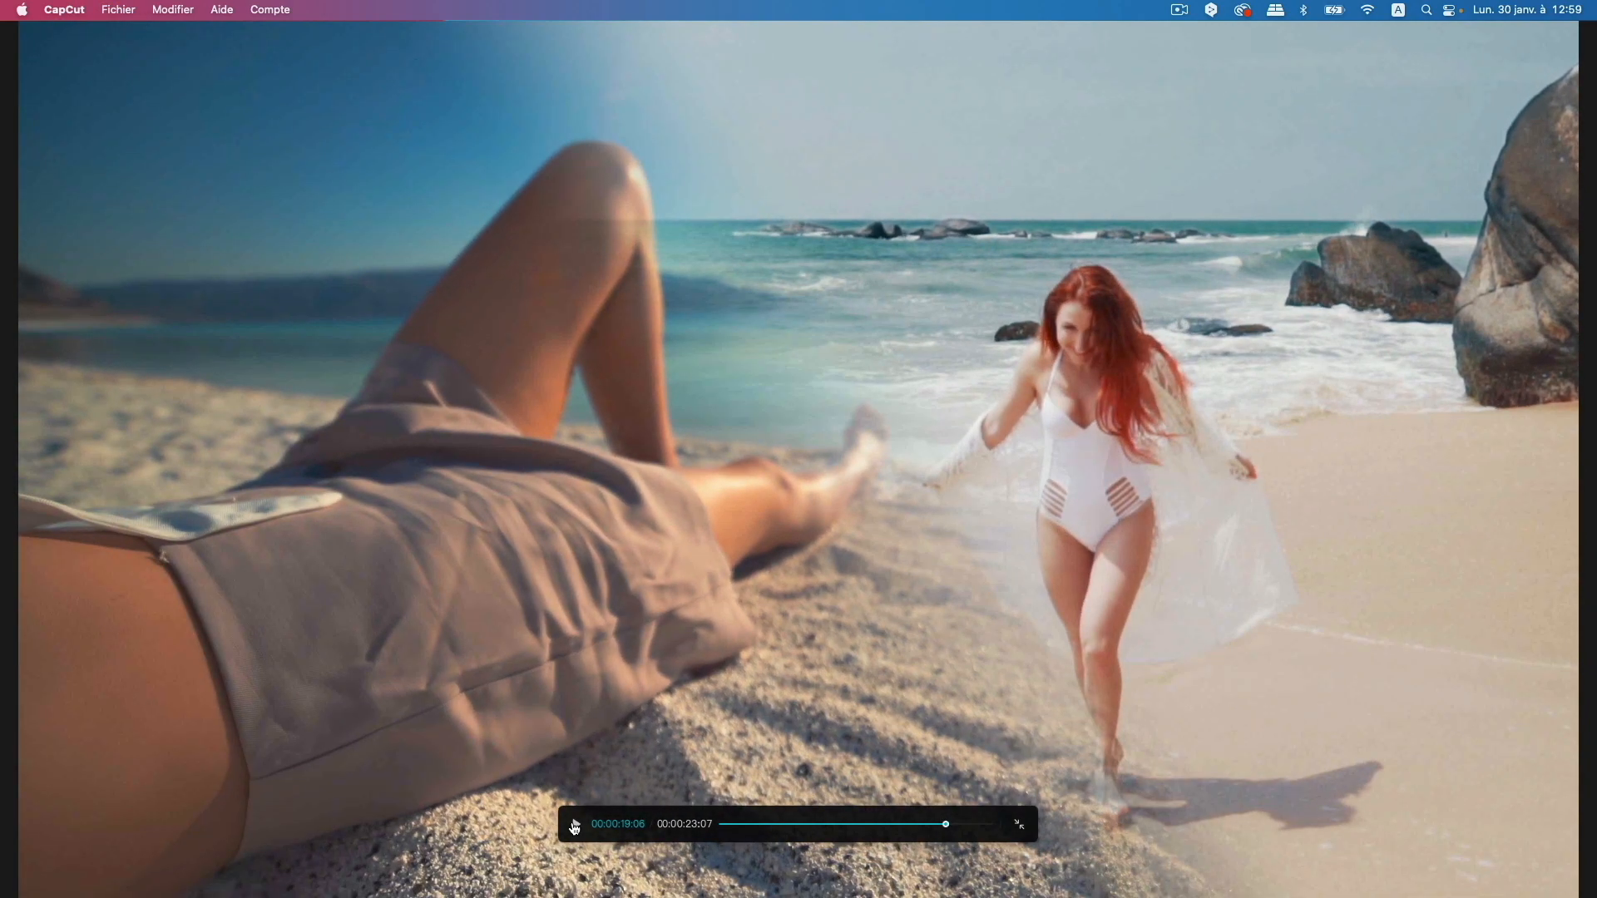